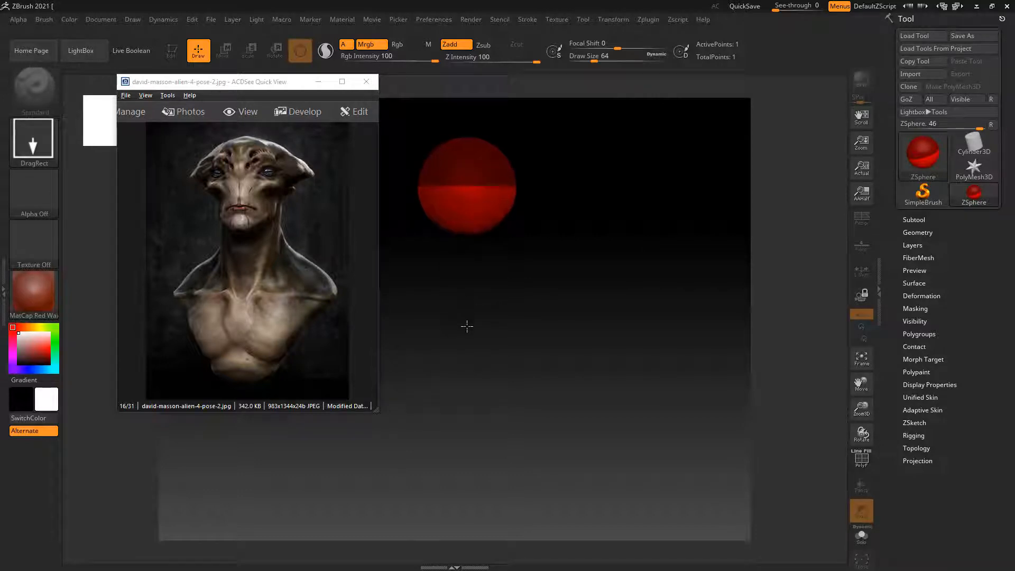
Make the ZSphere editable and extend a second ZSphere straight down from its underside to form the neck.
key("t")
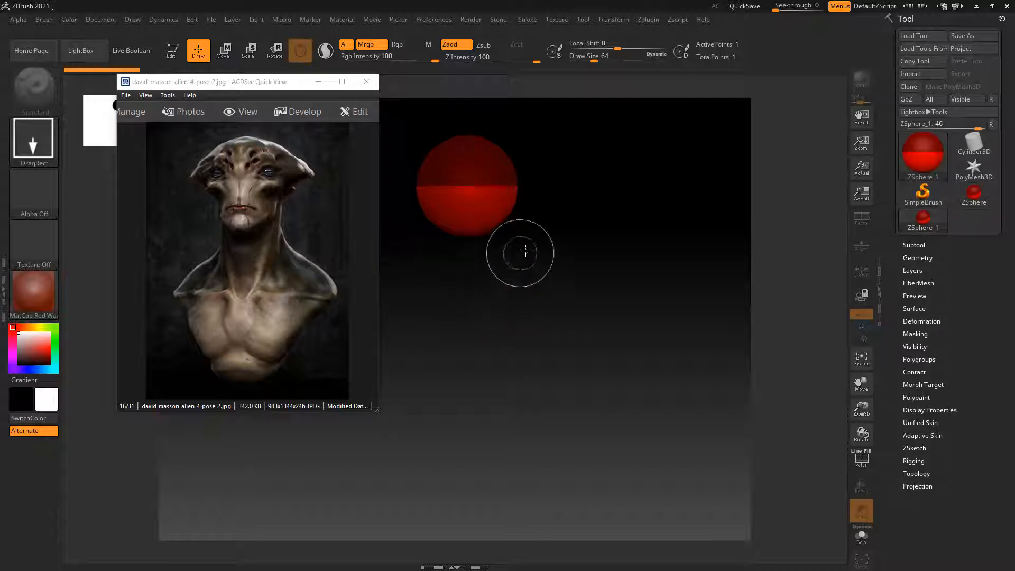
left_click(172, 50)
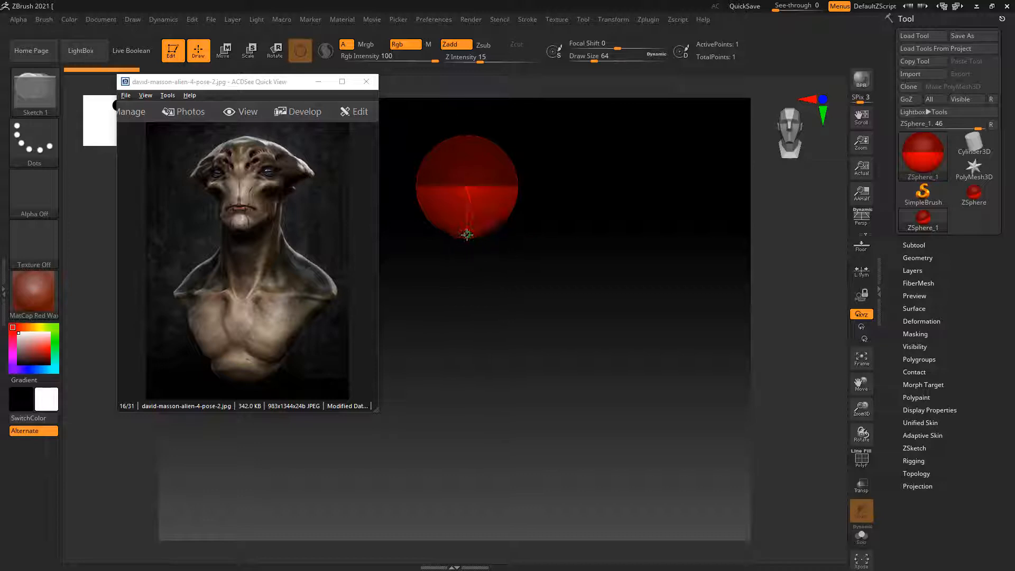
mouse_move(468, 236)
left_mouse_down()
mouse_move(473, 270)
mouse_move(457, 297)
mouse_move(478, 372)
mouse_move(482, 339)
mouse_move(507, 380)
left_mouse_up()
left_click(223, 51)
key("e")
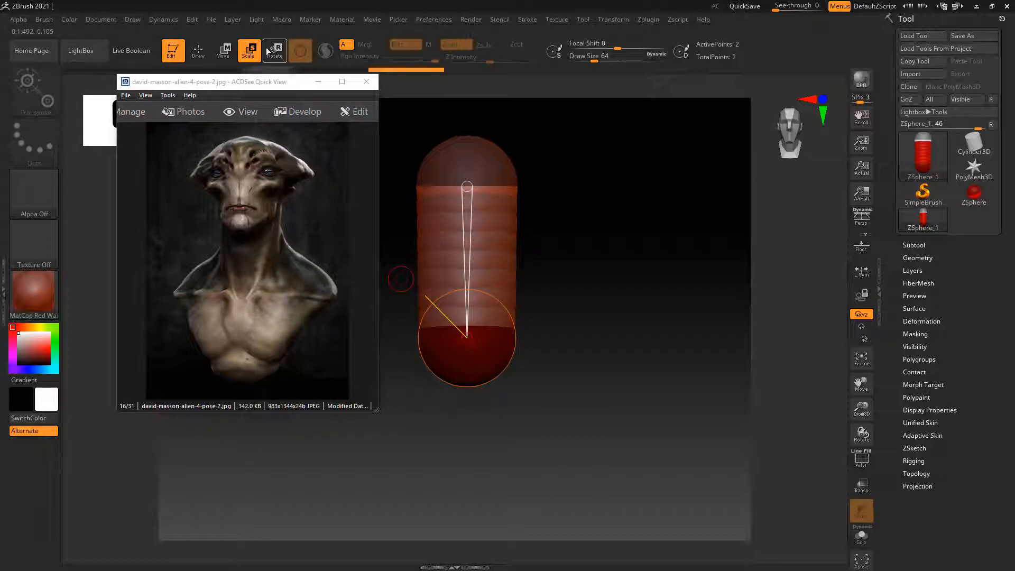
Add a mirrored pair of ZSpheres at the neck's base and move them outward and backward as shoulders.
left_click(198, 50)
left_click(500, 362)
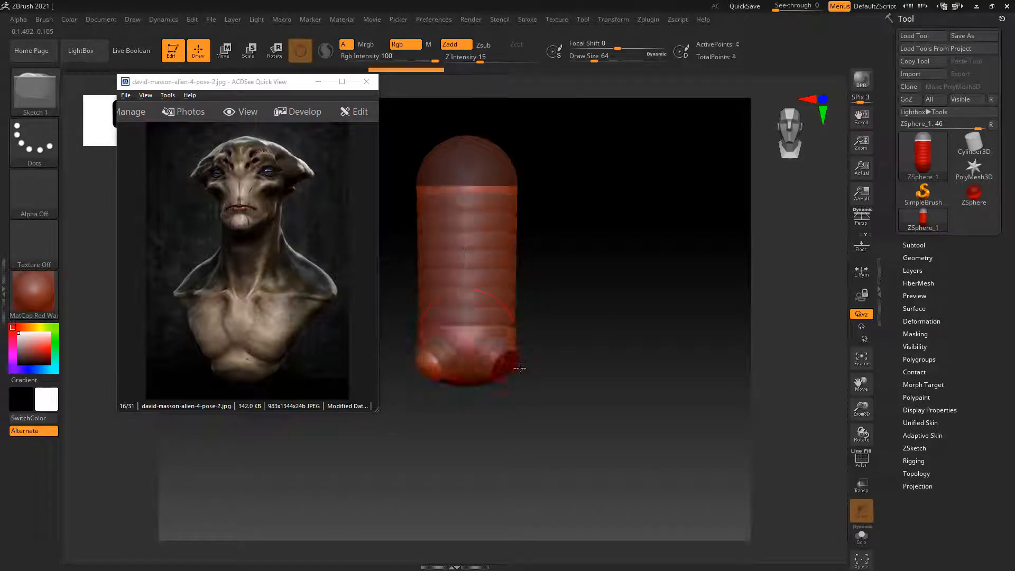
left_click(225, 52)
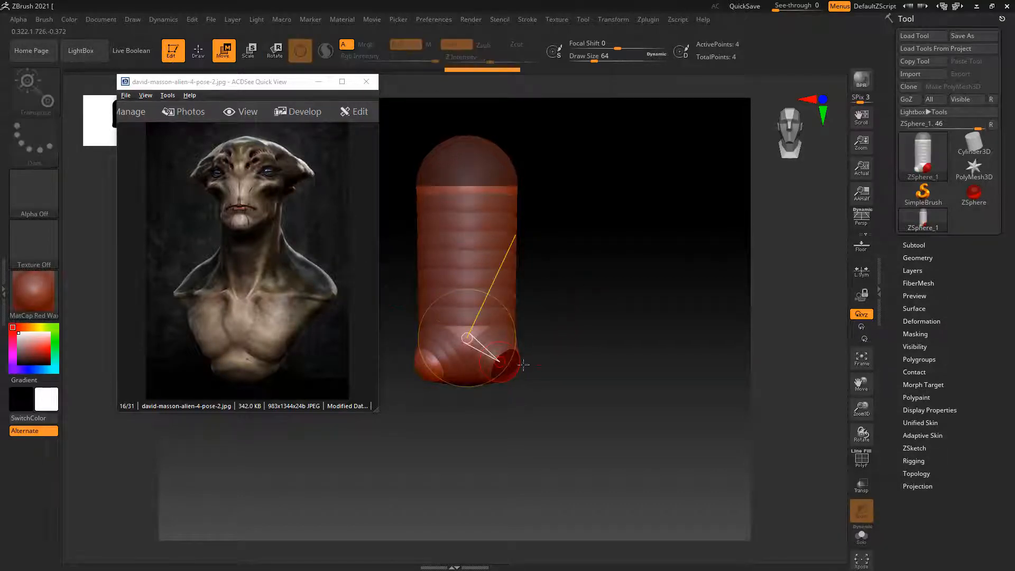
left_click_drag(500, 362, 576, 388)
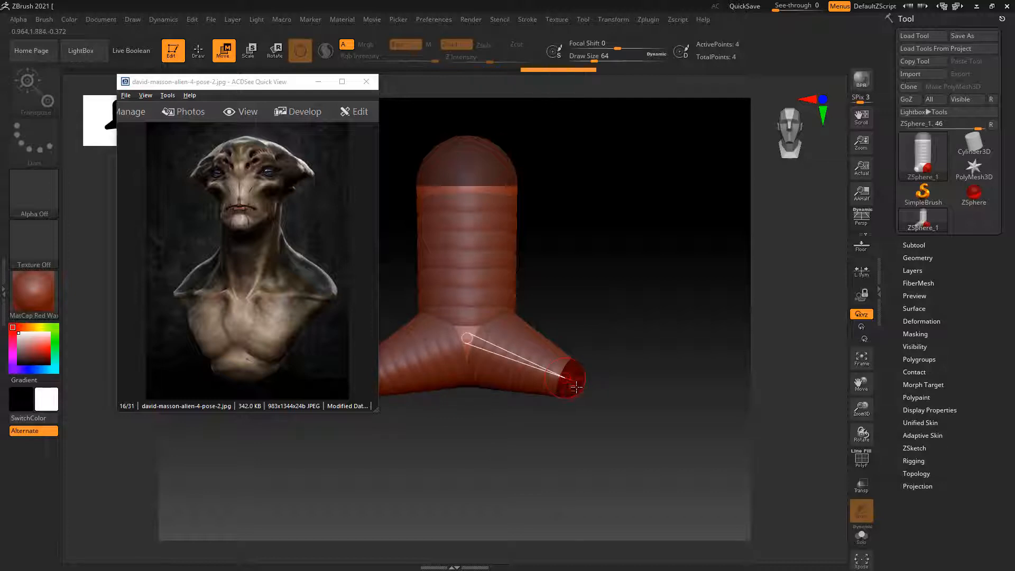
left_click_drag(675, 314, 695, 344)
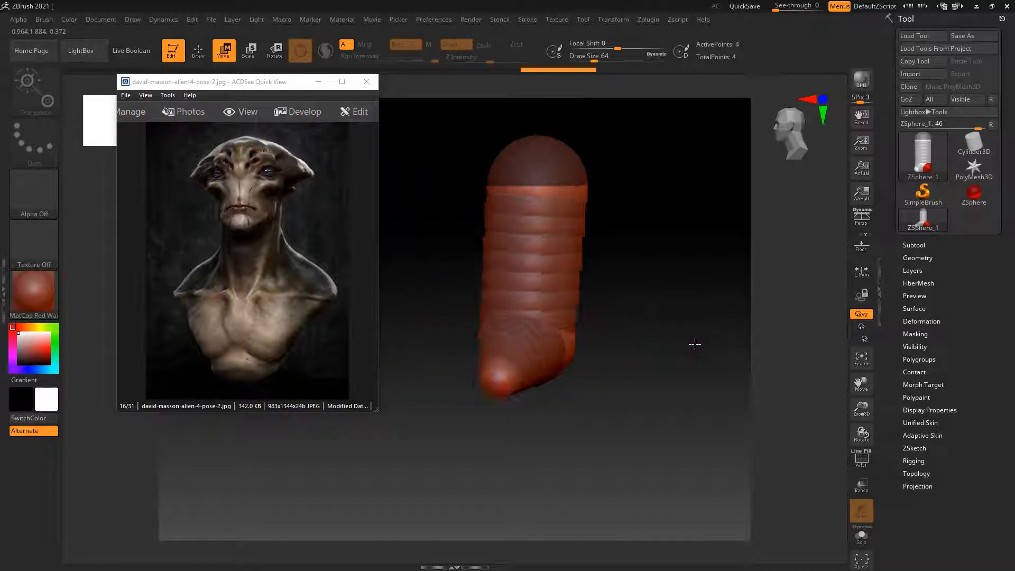
left_click_drag(502, 392, 595, 400)
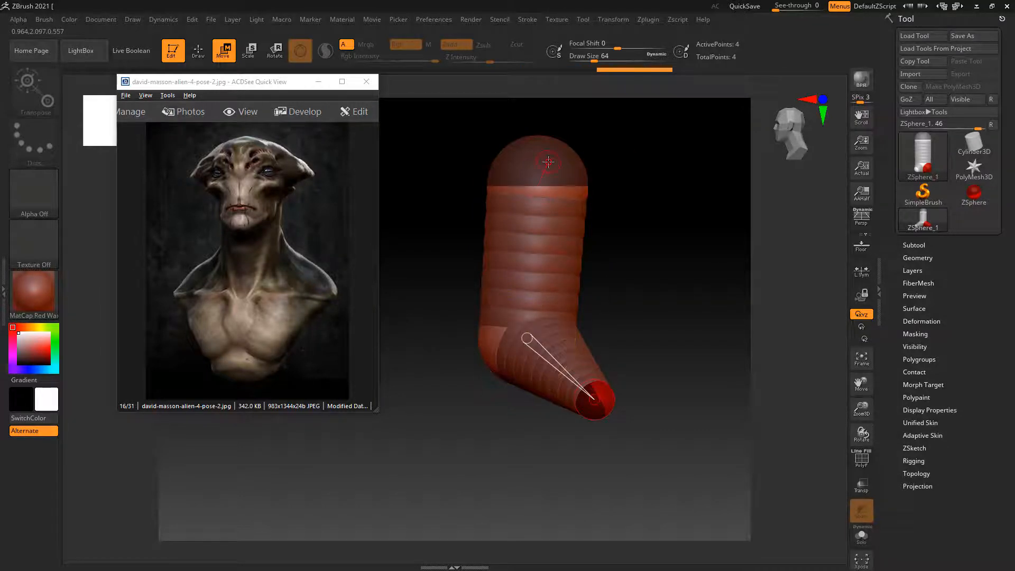
Nudge the ZSphere atop the neck, then add a head ZSphere on it and move that forward and upward.
left_click_drag(549, 162, 538, 154)
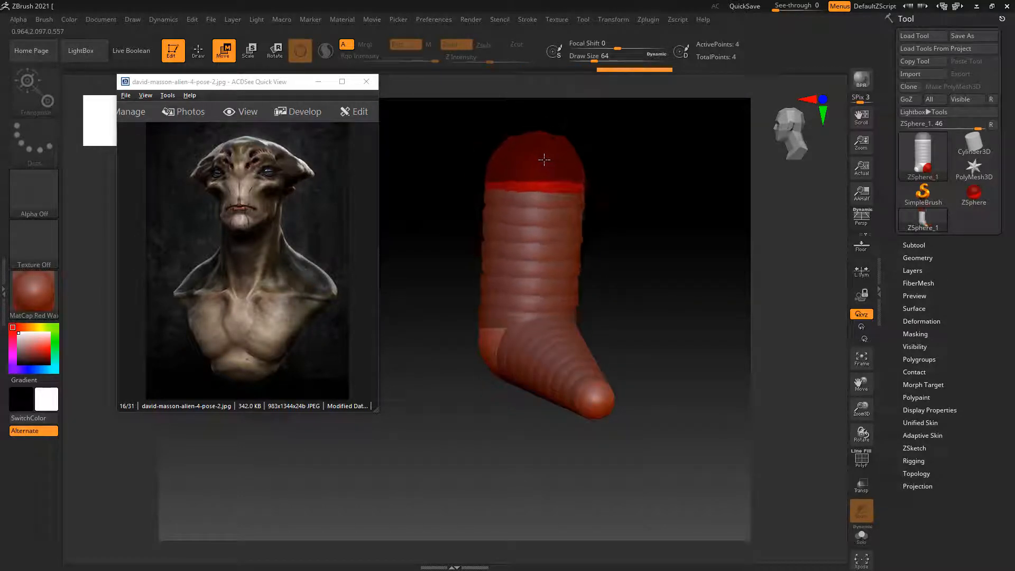
left_click_drag(608, 182, 690, 233)
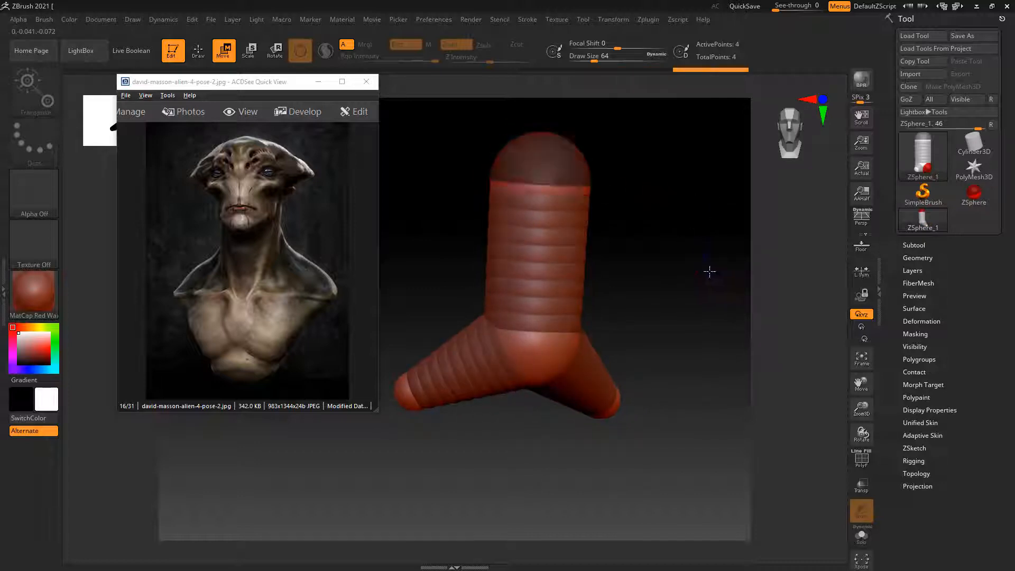
key("q")
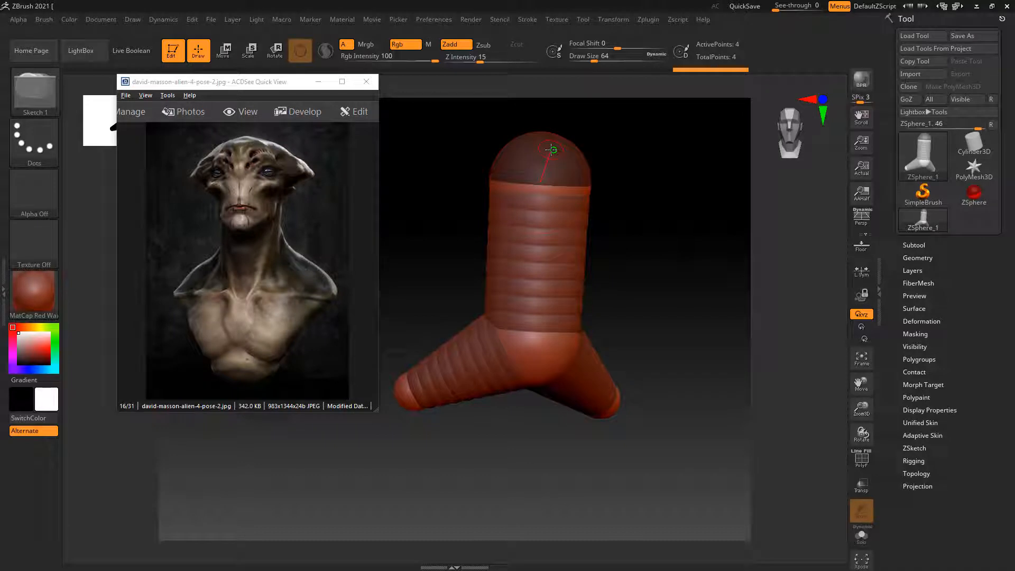
left_click_drag(552, 150, 587, 189)
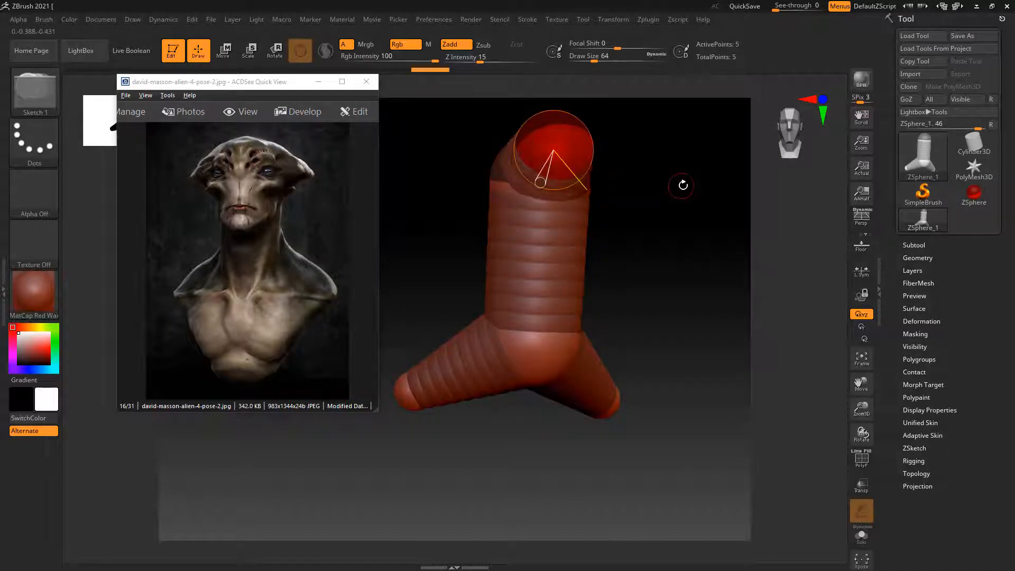
mouse_move(682, 186)
left_mouse_down()
mouse_move(626, 190)
mouse_move(663, 185)
left_mouse_up()
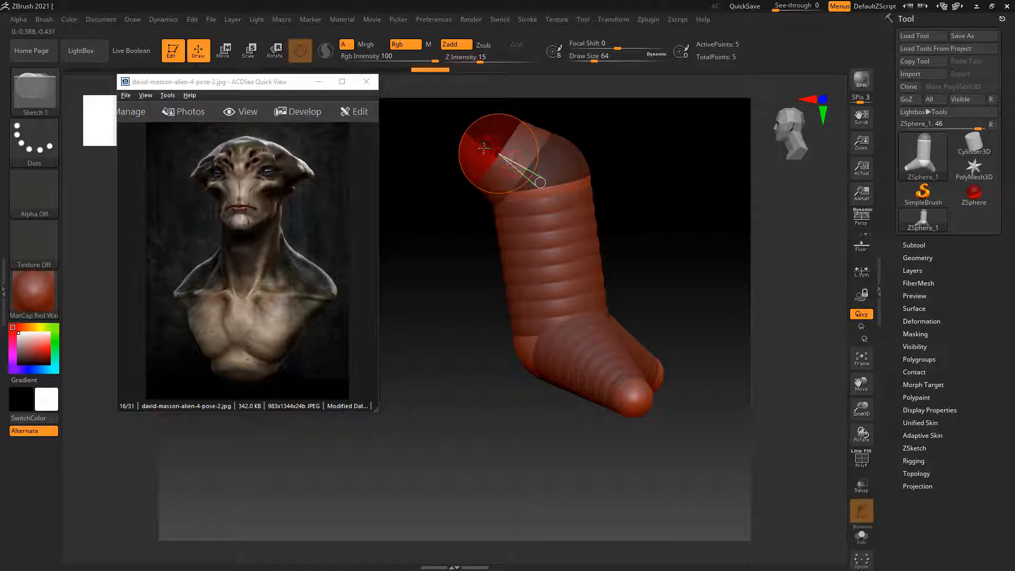
key("w")
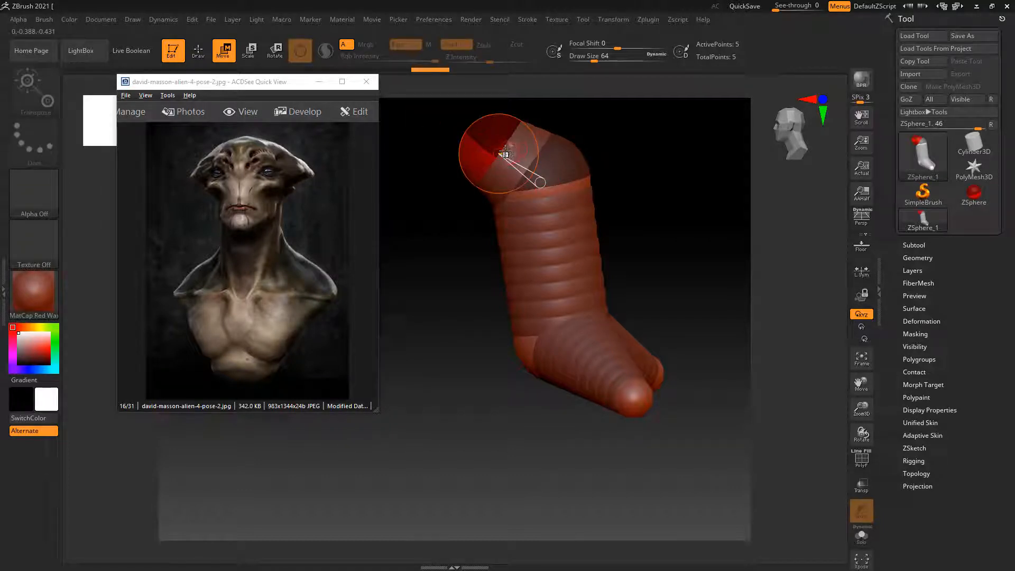
left_click_drag(516, 150, 494, 126)
left_click_drag(662, 170, 665, 256, "alt")
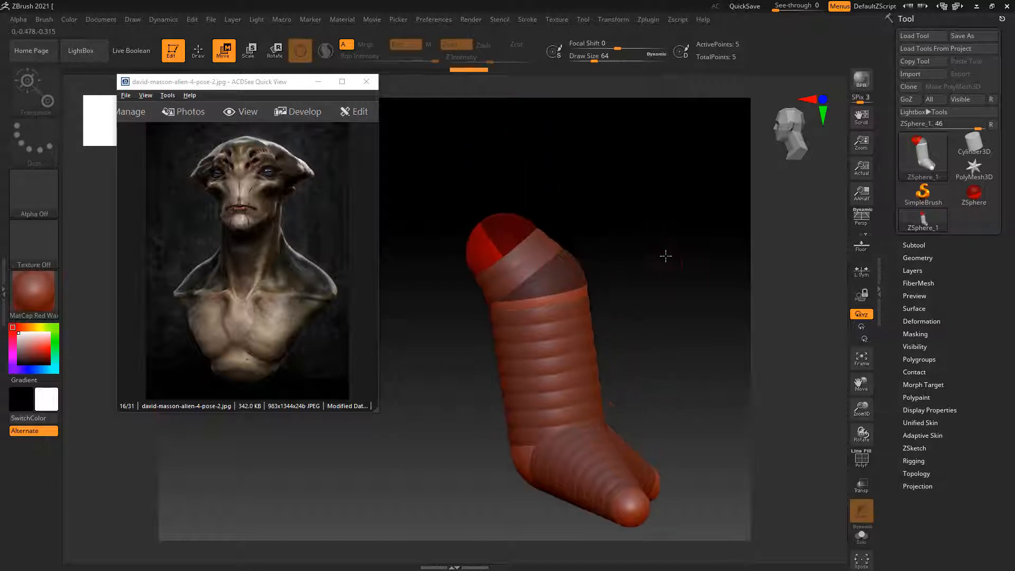
Scale up the head ZSphere until it is wider than the neck.
left_click(260, 58)
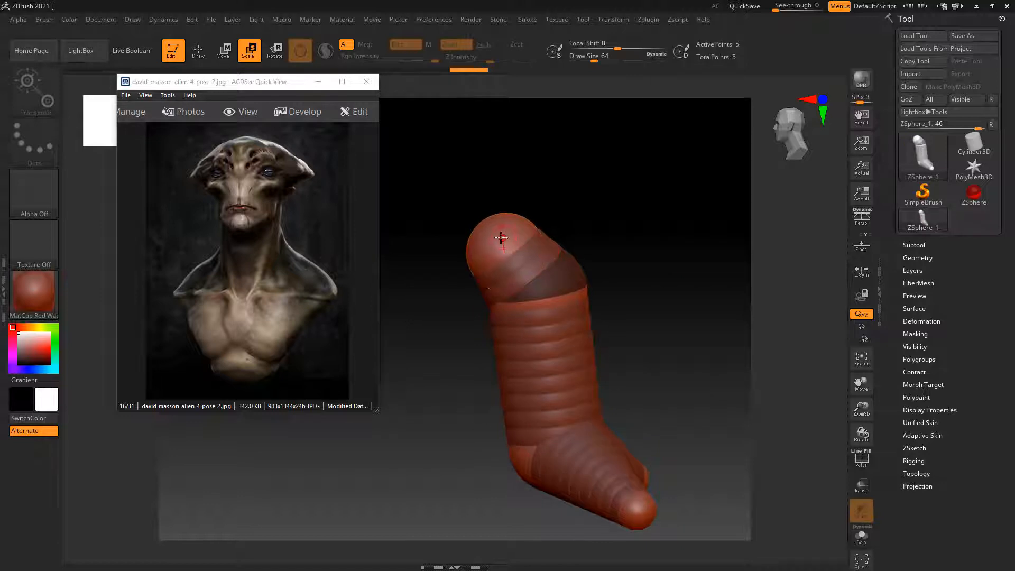
left_click_drag(523, 220, 415, 346)
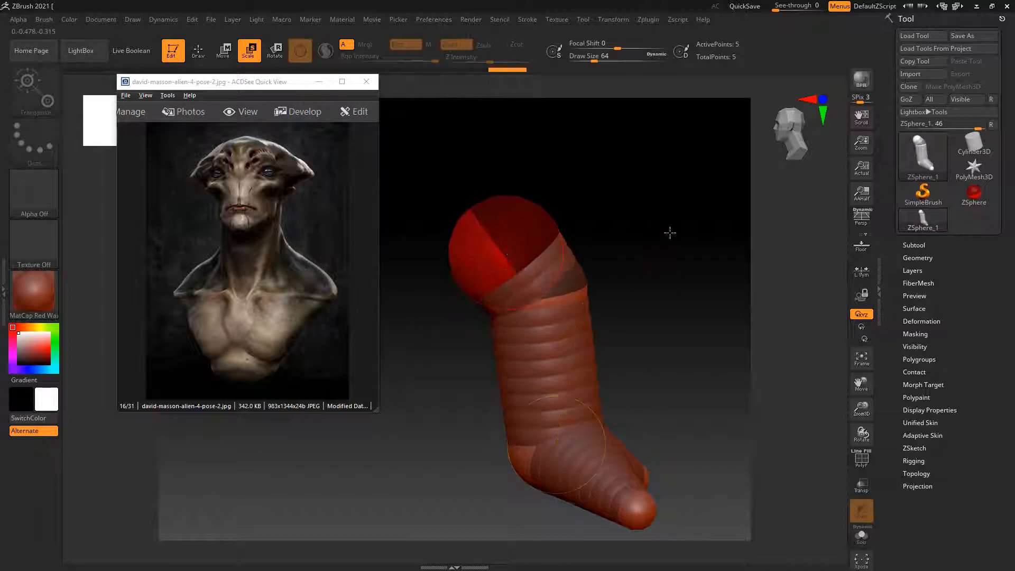
left_click_drag(669, 231, 633, 247)
Add a ZSphere at the back of the head and a mirrored pair of smaller ones on its sides.
left_click(199, 51)
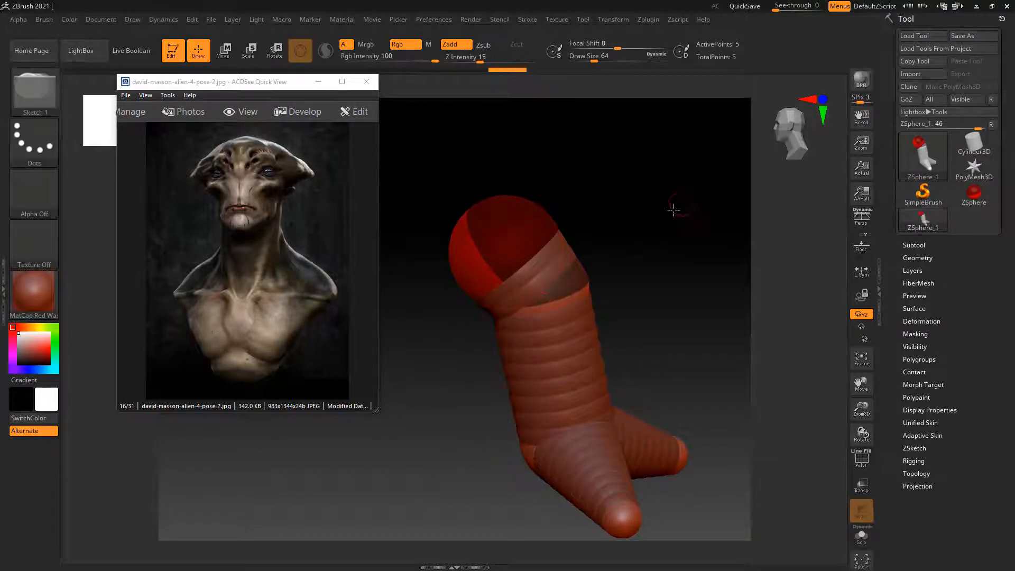
left_click_drag(673, 208, 553, 229)
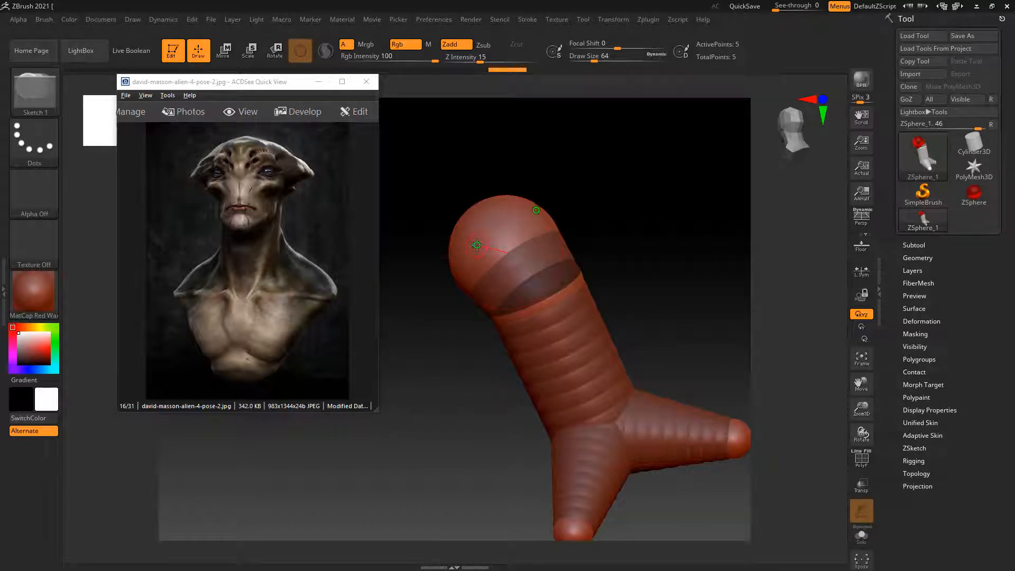
mouse_move(512, 222)
left_mouse_down()
mouse_move(605, 243)
mouse_move(739, 212)
mouse_move(675, 229)
mouse_move(619, 229)
mouse_move(671, 234)
mouse_move(505, 248)
mouse_move(487, 271)
left_mouse_up()
left_click_drag(634, 276, 721, 267)
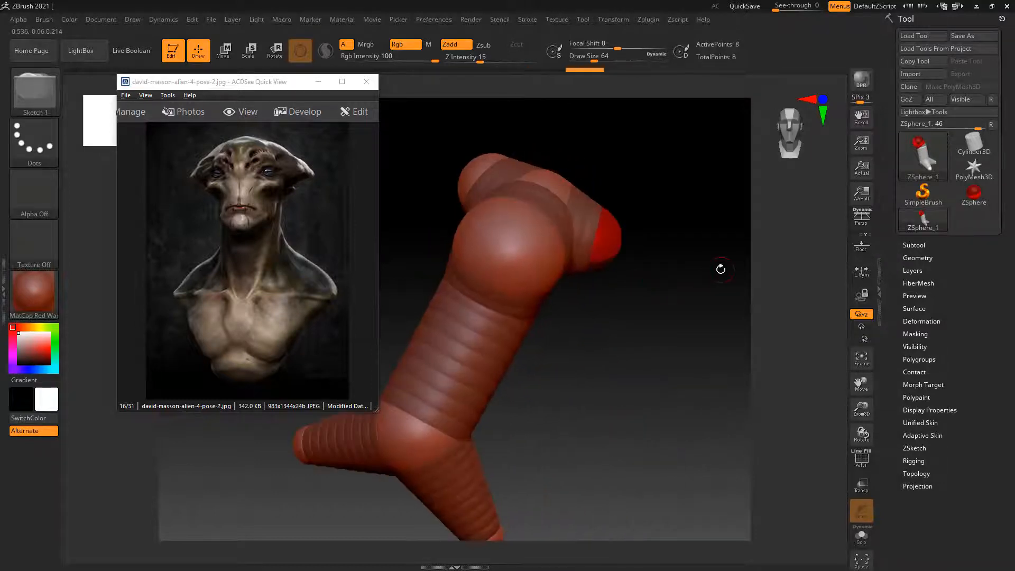
Move the mirrored ZSpheres behind the head outward and backward to form the two crest lobes.
left_click(228, 57)
left_click_drag(658, 313, 672, 276, "shift")
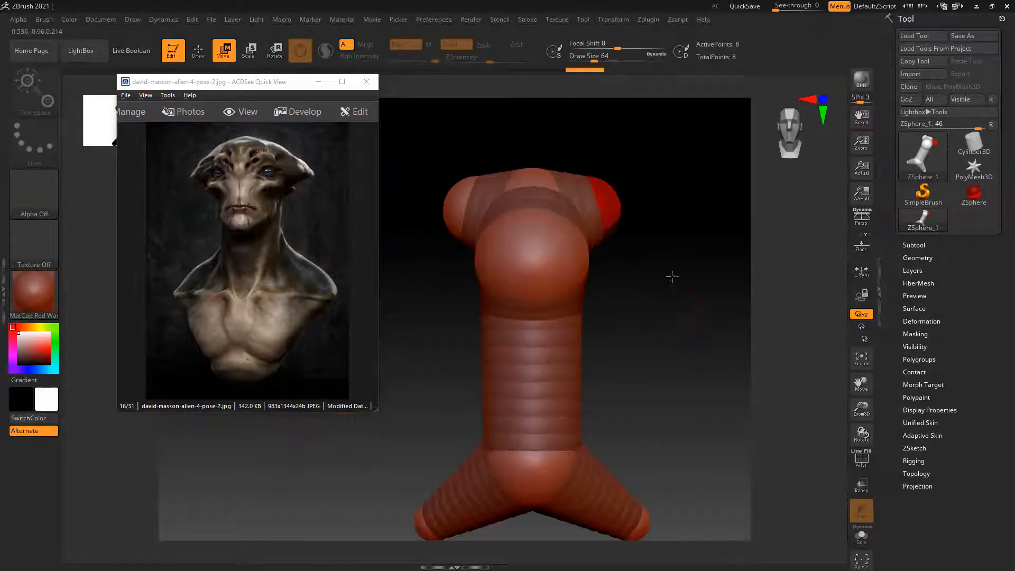
left_click_drag(615, 206, 640, 198)
left_click_drag(641, 304, 811, 246)
left_click_drag(607, 213, 682, 192)
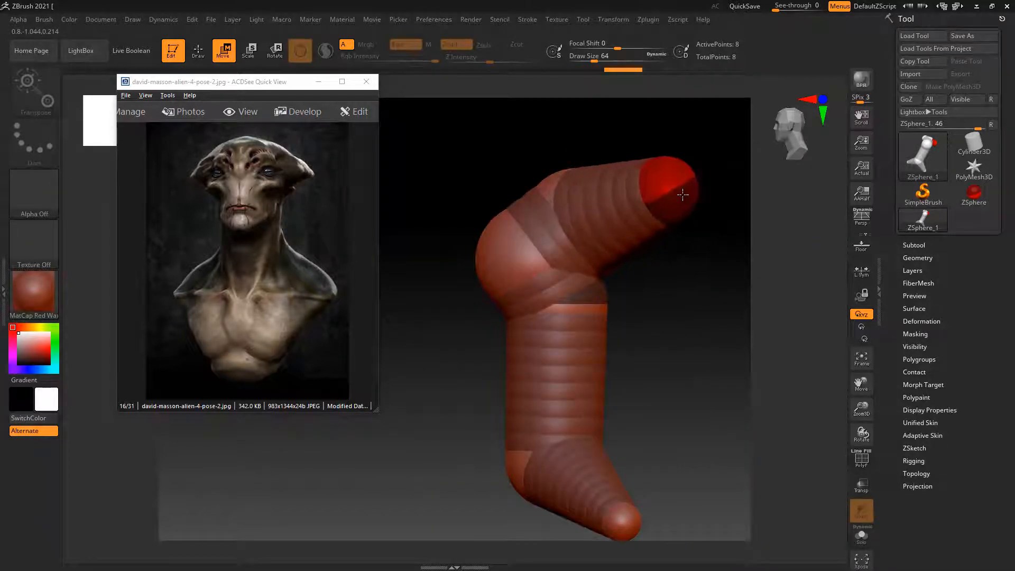
Adjust the position of the central ZSphere at the back of the head, between the two crest lobes.
left_click_drag(698, 310, 734, 347)
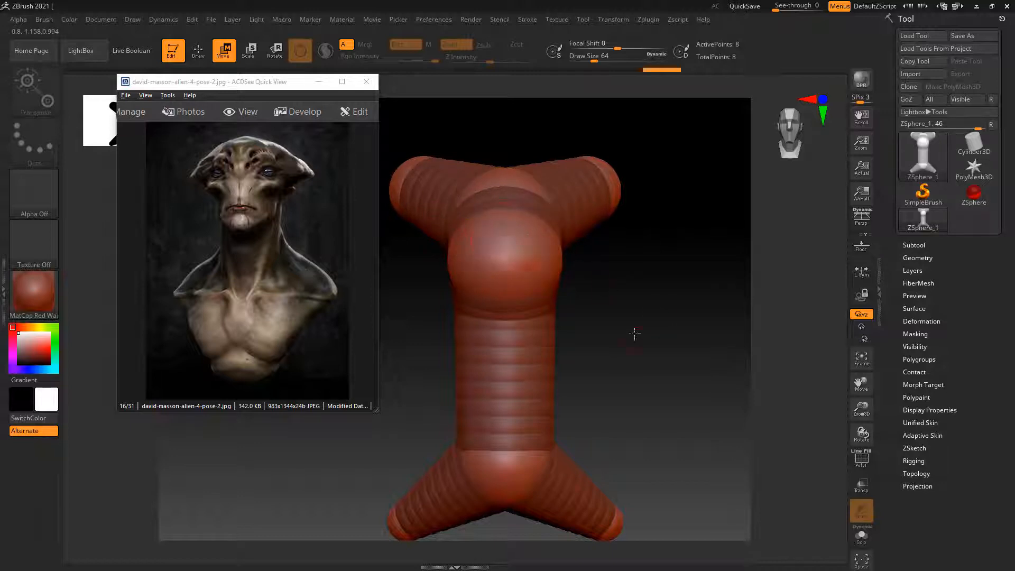
left_click_drag(634, 333, 725, 267)
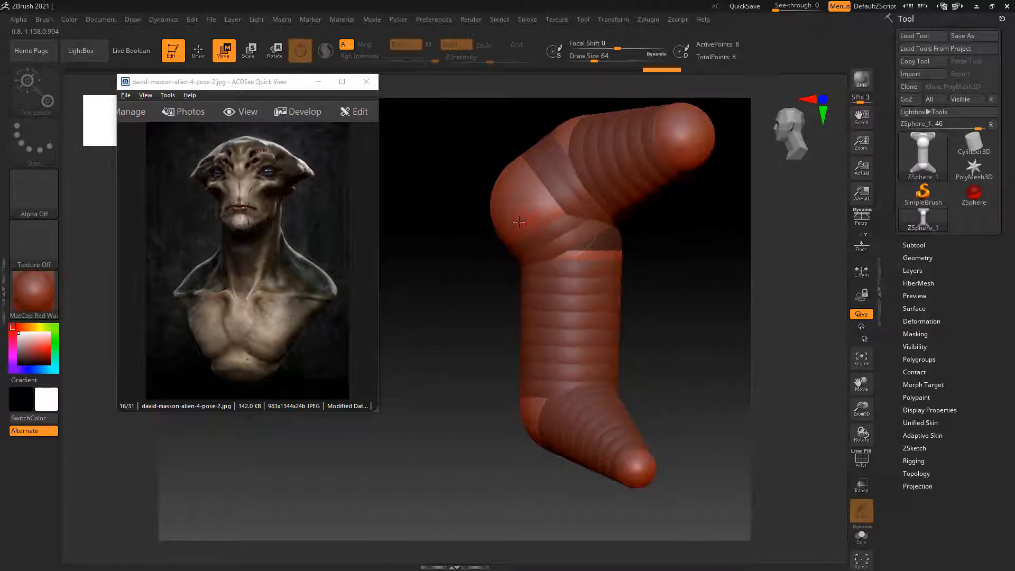
left_click_drag(513, 219, 599, 191)
left_click_drag(707, 335, 701, 357)
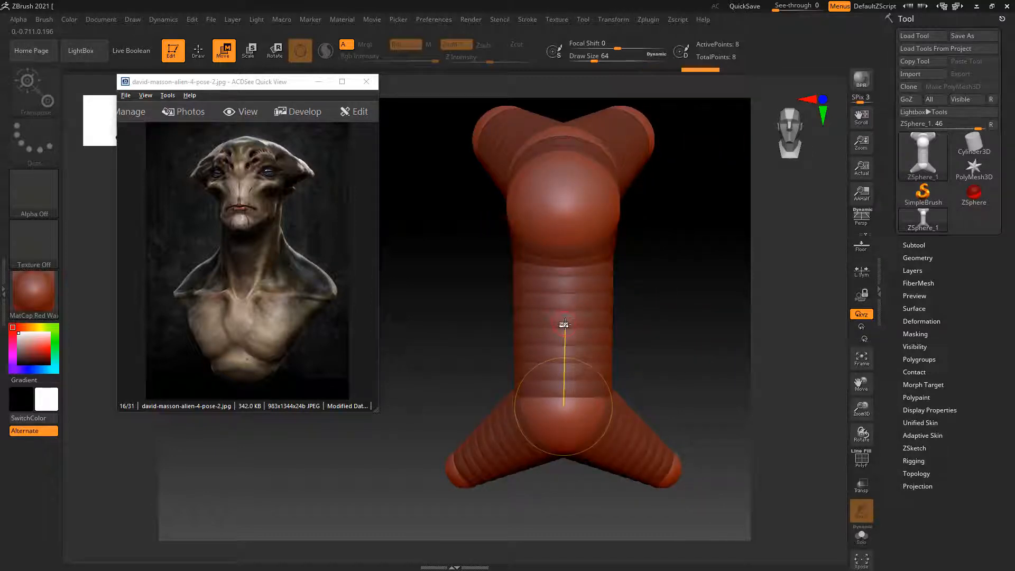
Insert an extra ZSphere midway along the neck, between the head and the shoulder joint.
left_click(554, 337)
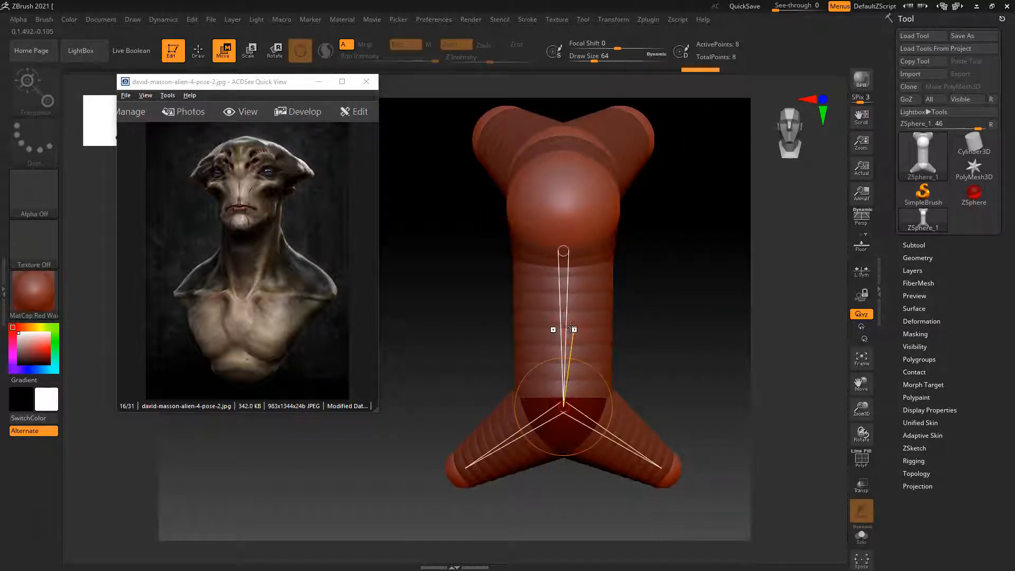
key("q")
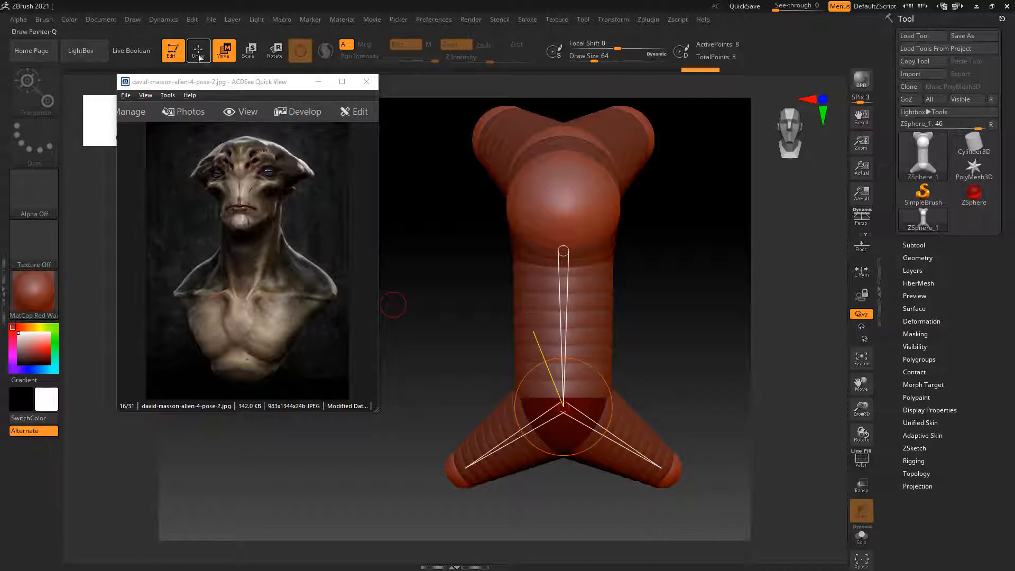
left_click(564, 323)
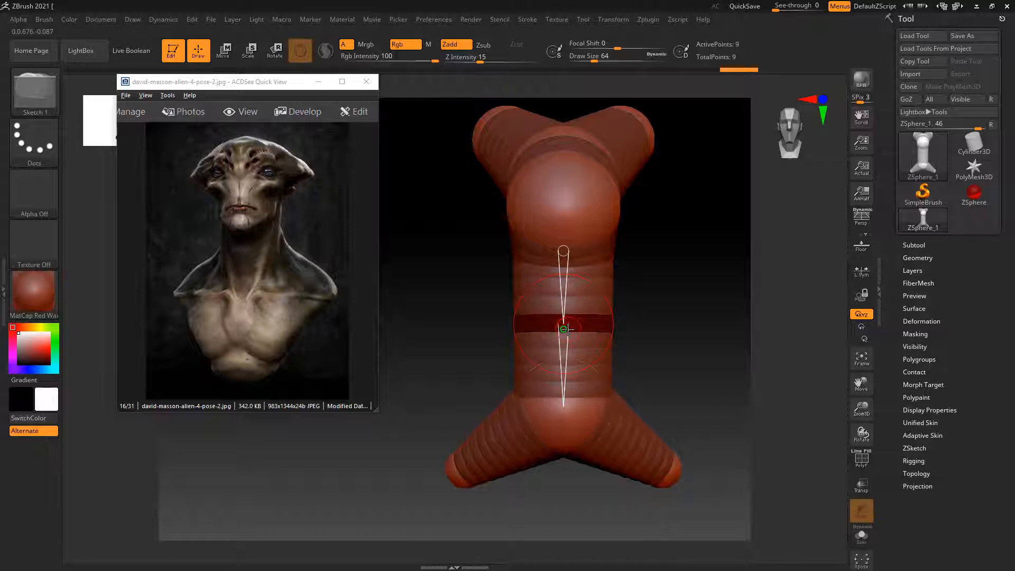
left_click(568, 327, "alt")
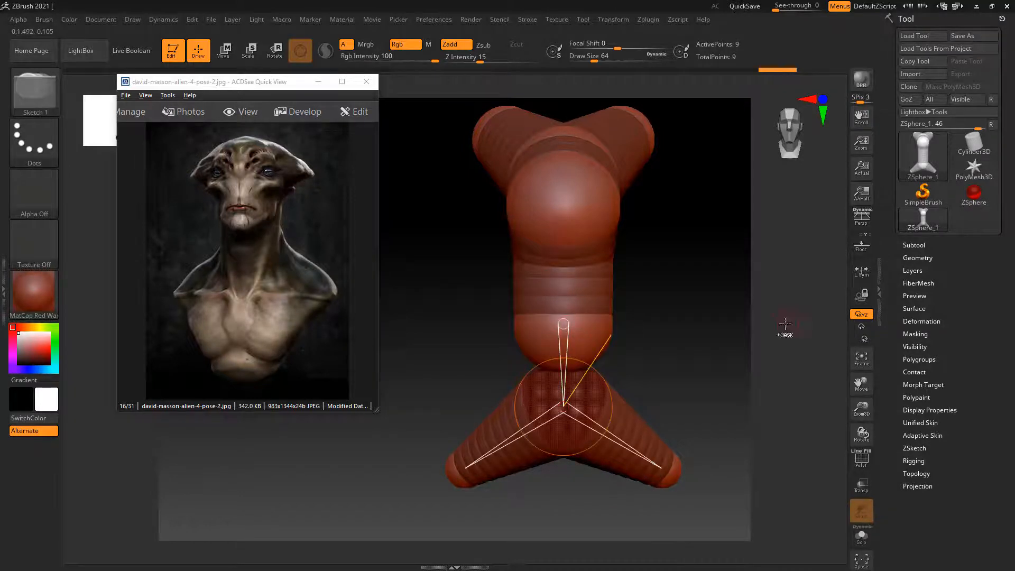
key("ctrl+z")
left_click_drag(690, 329, 687, 343)
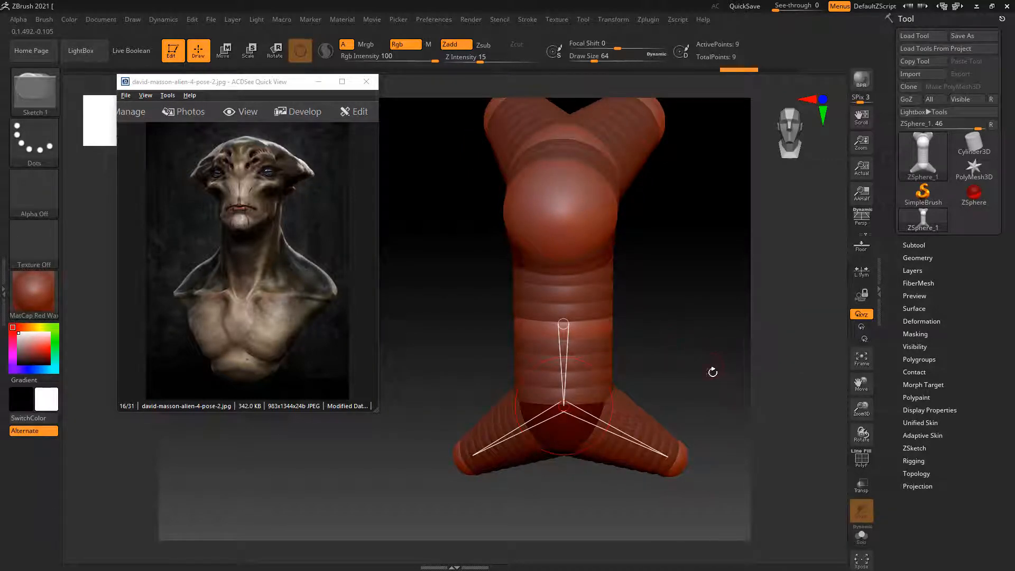
Move the mirrored shoulder-end ZSpheres farther outward to widen the shoulders.
key("w")
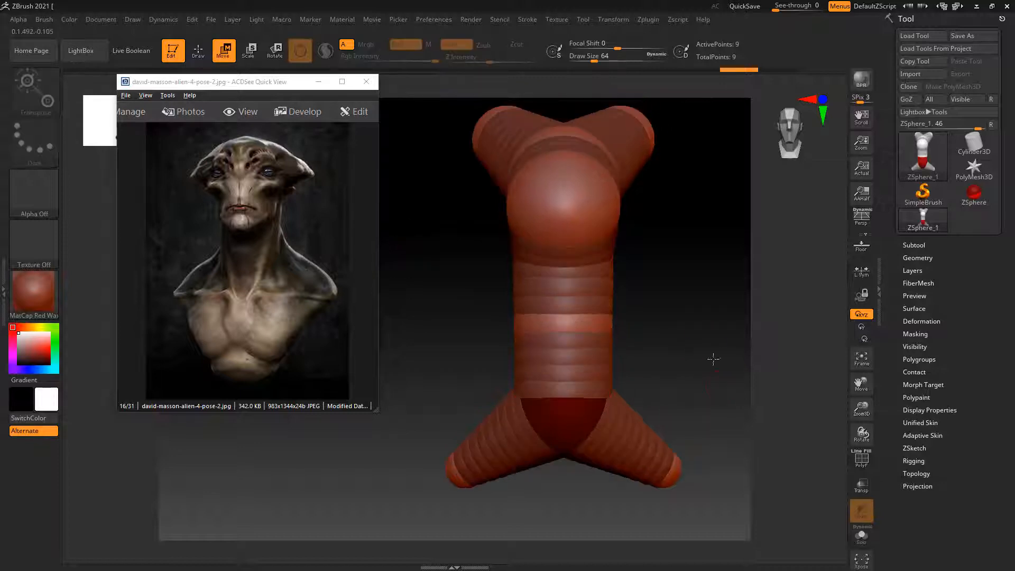
mouse_move(713, 360)
left_mouse_down()
mouse_move(682, 404)
mouse_move(724, 403)
mouse_move(726, 415)
left_mouse_up()
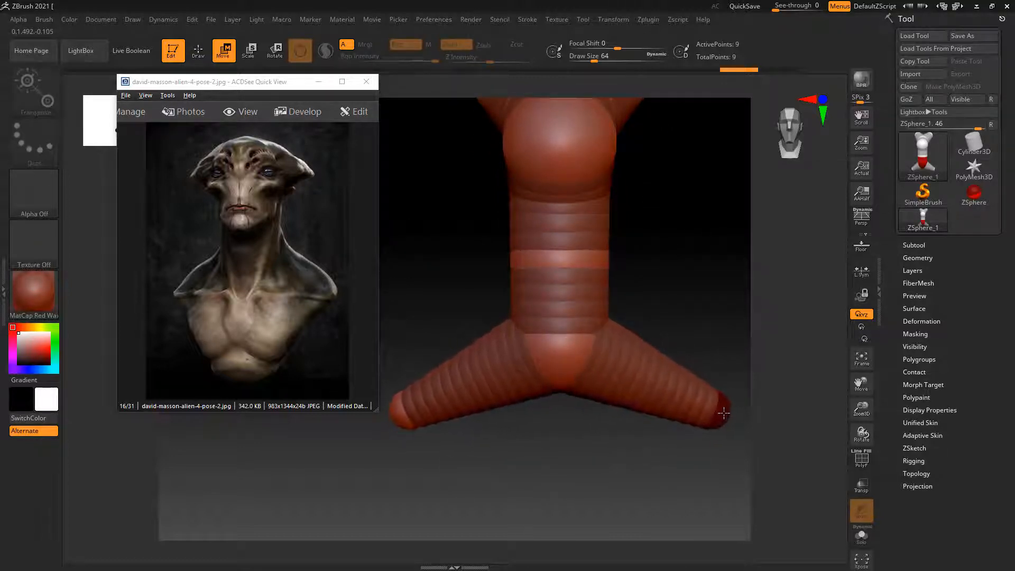
left_click_drag(747, 351, 755, 316, "alt")
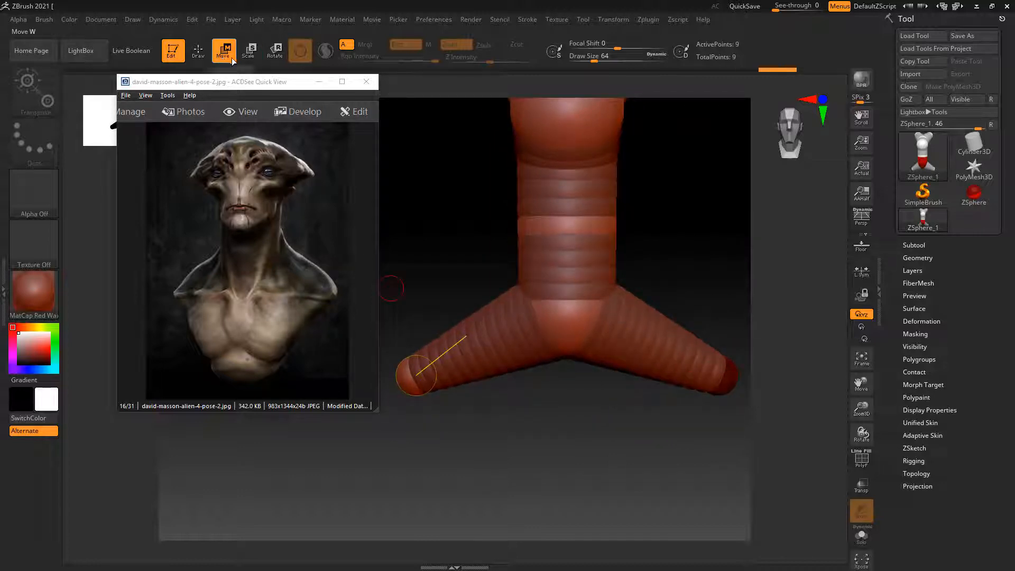
Add a ZSphere under the joint between the shoulders and extend it downward to form the torso.
left_click(199, 50)
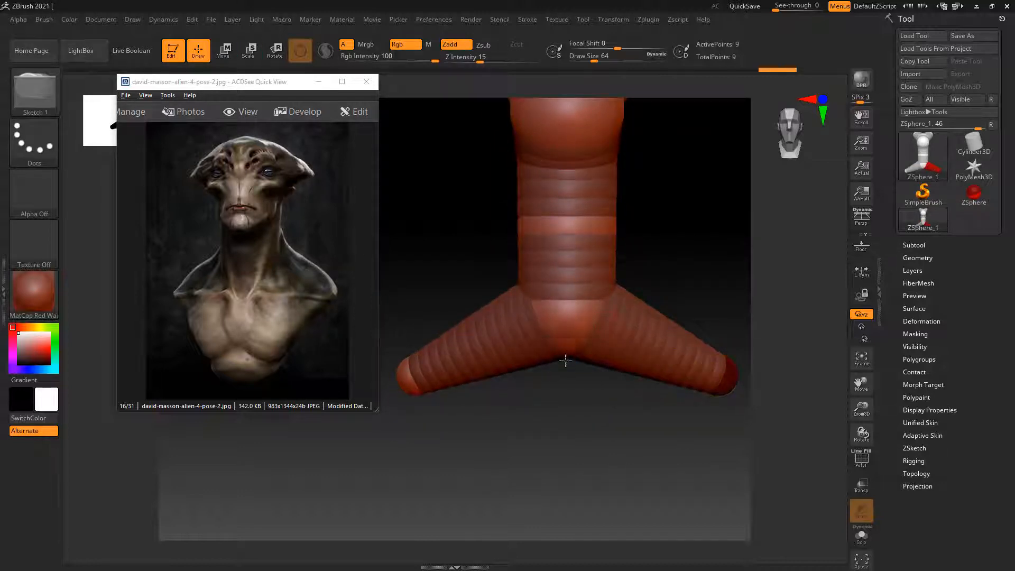
left_click_drag(566, 360, 550, 480)
key("w")
left_click_drag(632, 416, 694, 464)
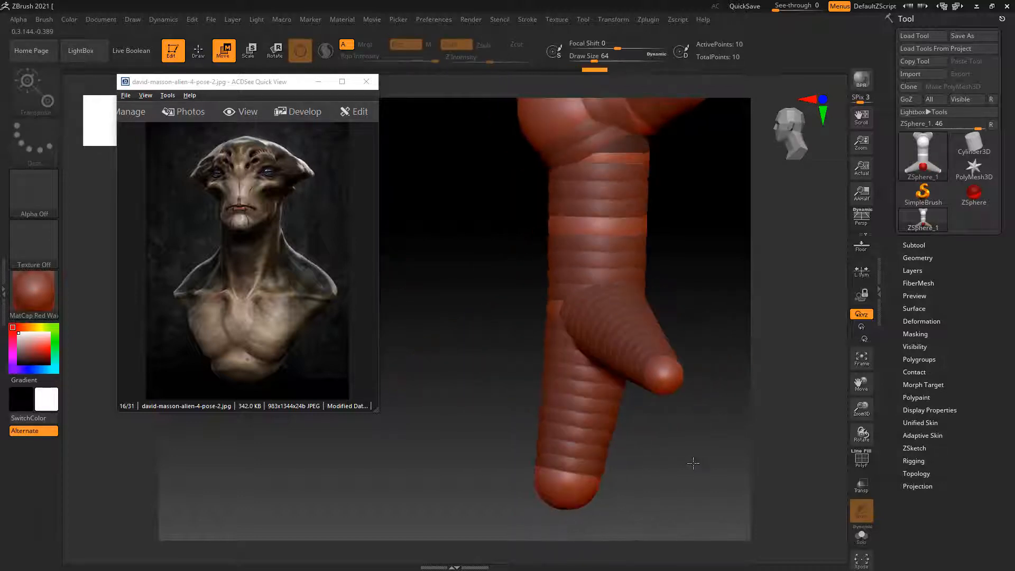
Adjust the position of the ZSphere at the lower end of the torso.
mouse_move(571, 492)
left_mouse_down()
mouse_move(594, 496)
mouse_move(580, 498)
left_mouse_up()
left_click_drag(674, 454, 698, 426)
left_click_drag(723, 361, 730, 380, "alt")
left_click_drag(731, 303, 733, 335, "alt")
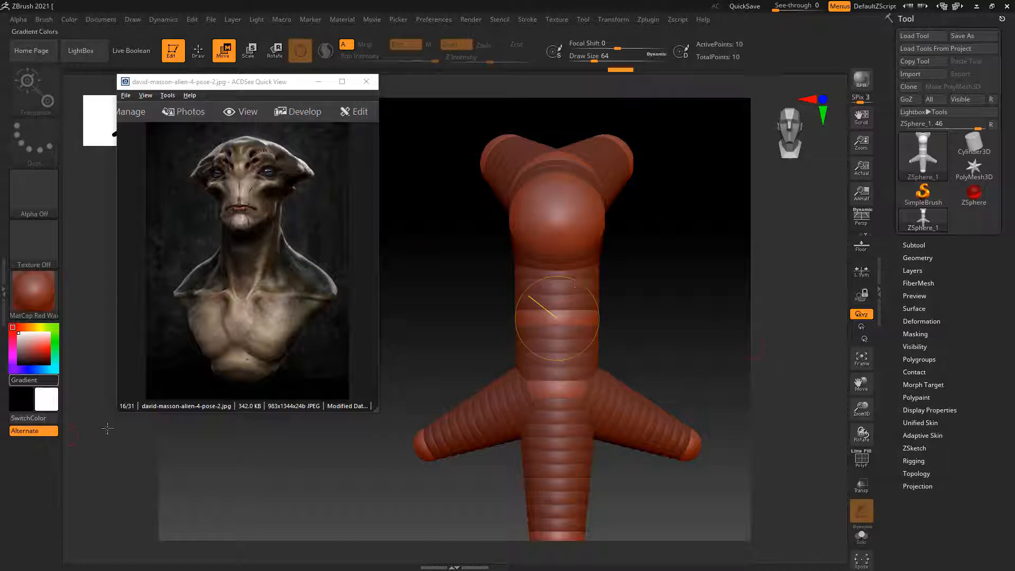
Load the next interface layout and check the adaptive skin preview of the ZSphere bust in Draw mode.
left_click(958, 6)
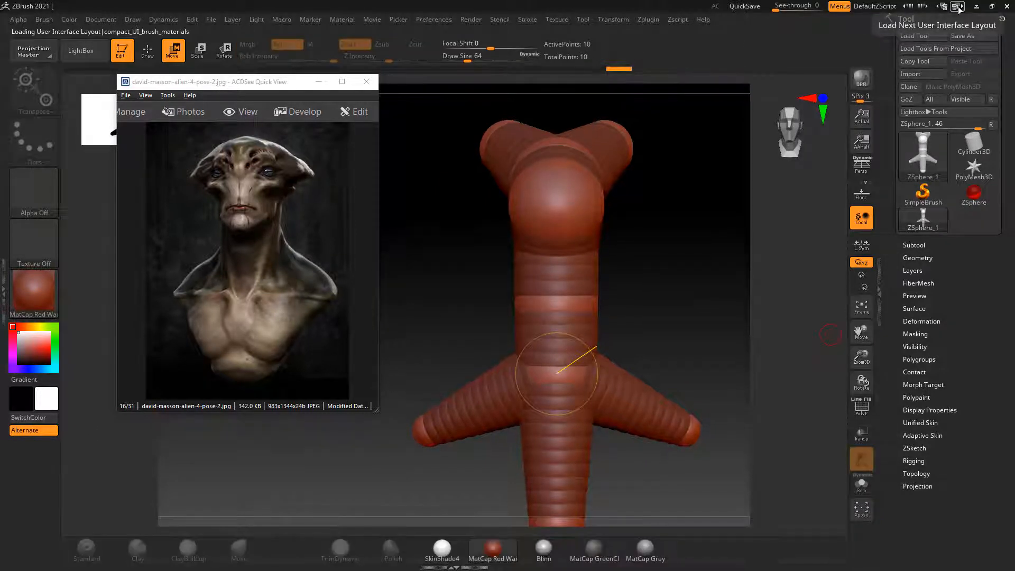
left_click(149, 53)
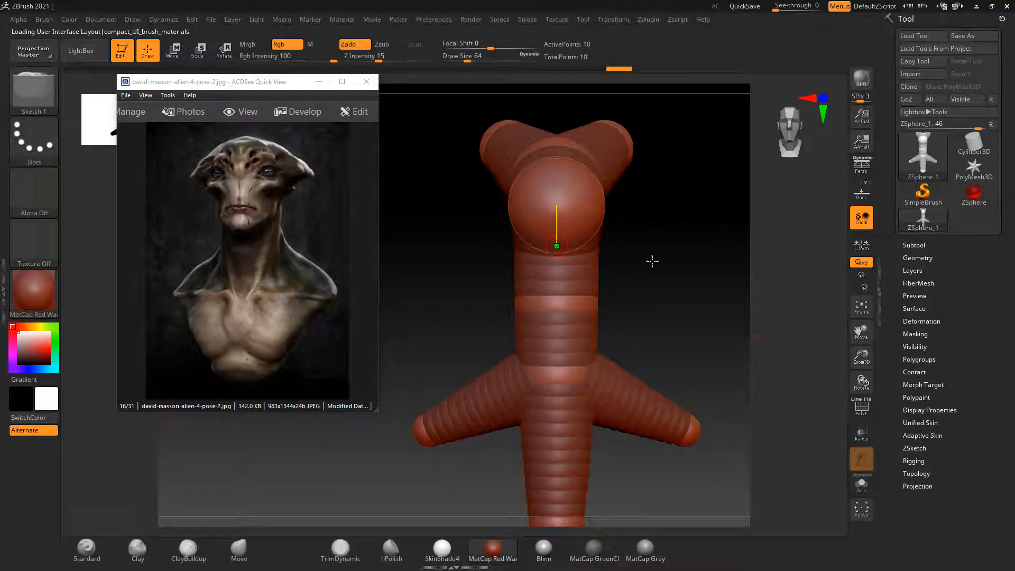
key("a")
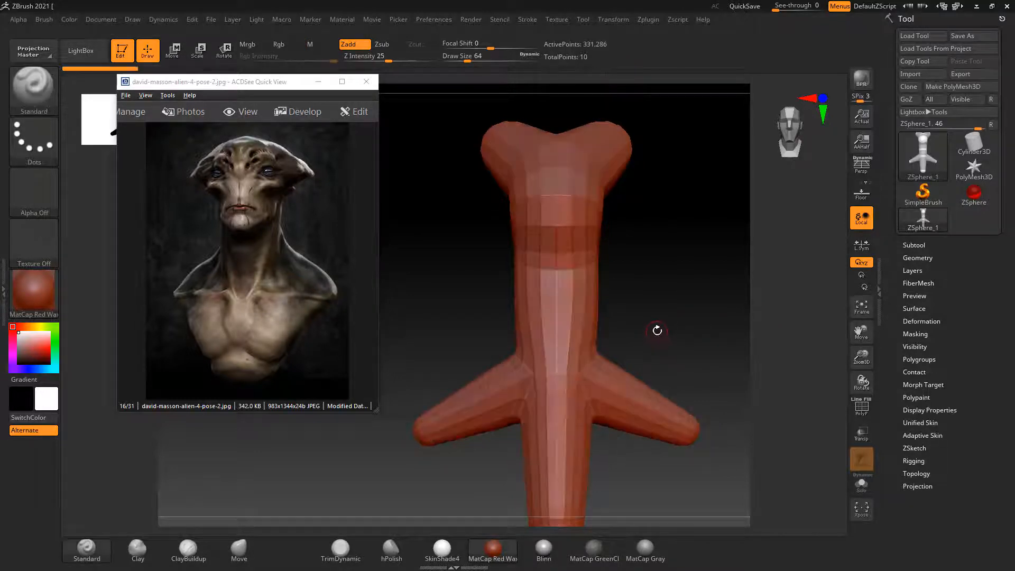
key("a")
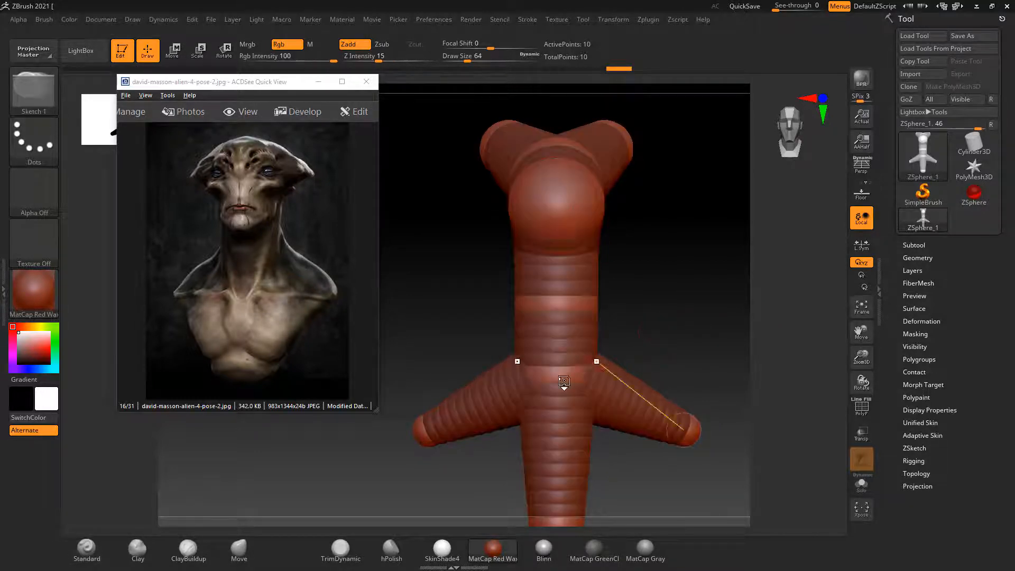
Show the adaptive skin and pull the lower front of the head down into a chin with the Move brush at Draw Size 152.
left_click(87, 550)
left_click(235, 555)
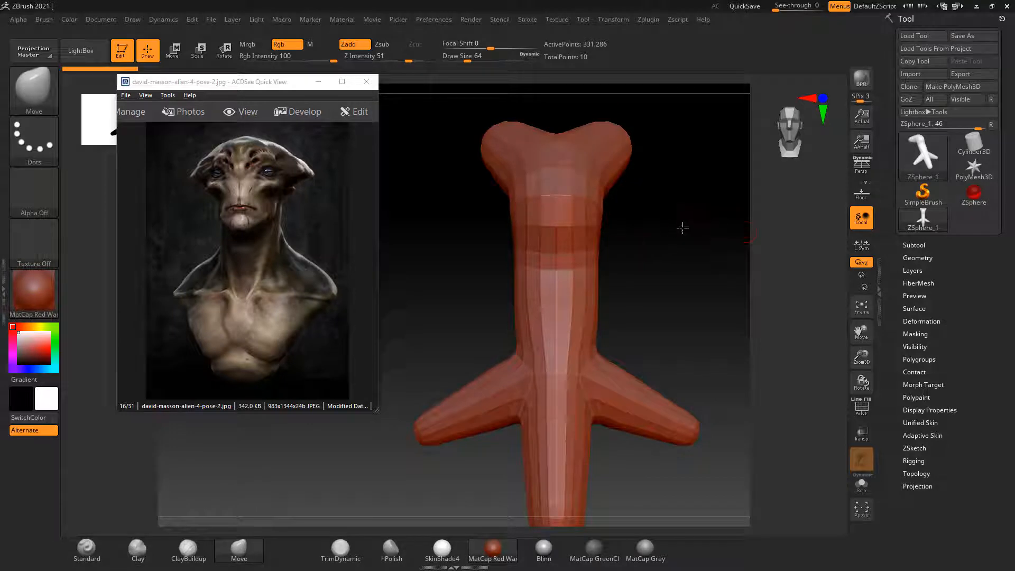
left_click_drag(683, 227, 609, 236)
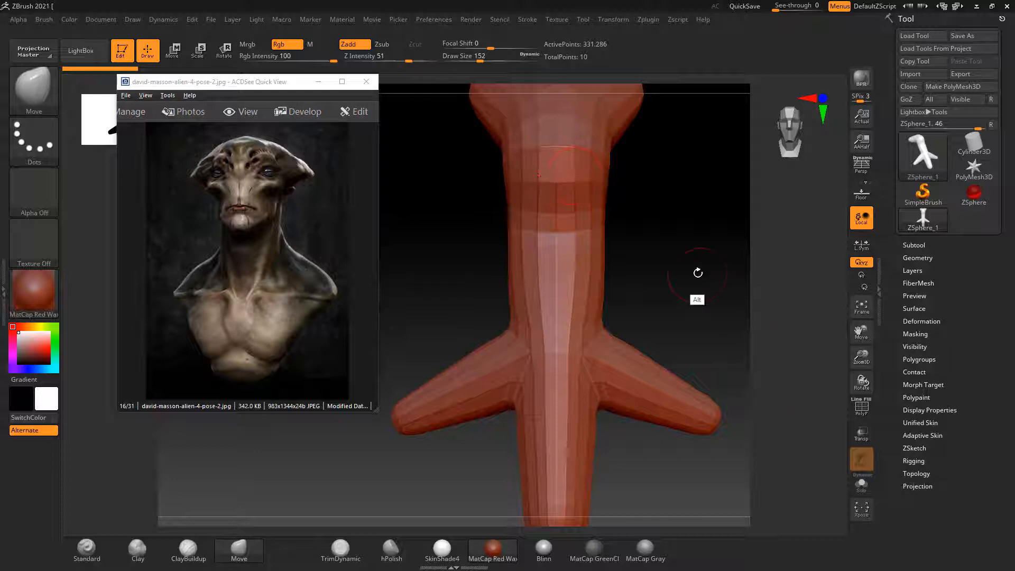
mouse_move(696, 272)
left_mouse_down("alt")
mouse_move(694, 261)
mouse_move(697, 307)
left_mouse_up("alt")
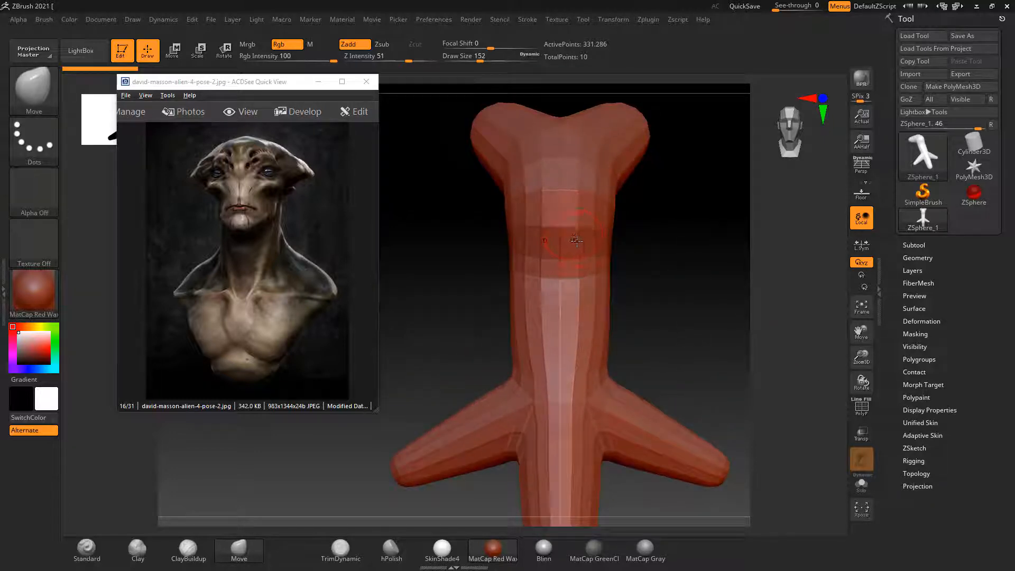
left_click_drag(578, 239, 584, 253)
Pull the sides of the neck base outward toward the shoulders with the Move brush at Draw Size 260.
key("]")
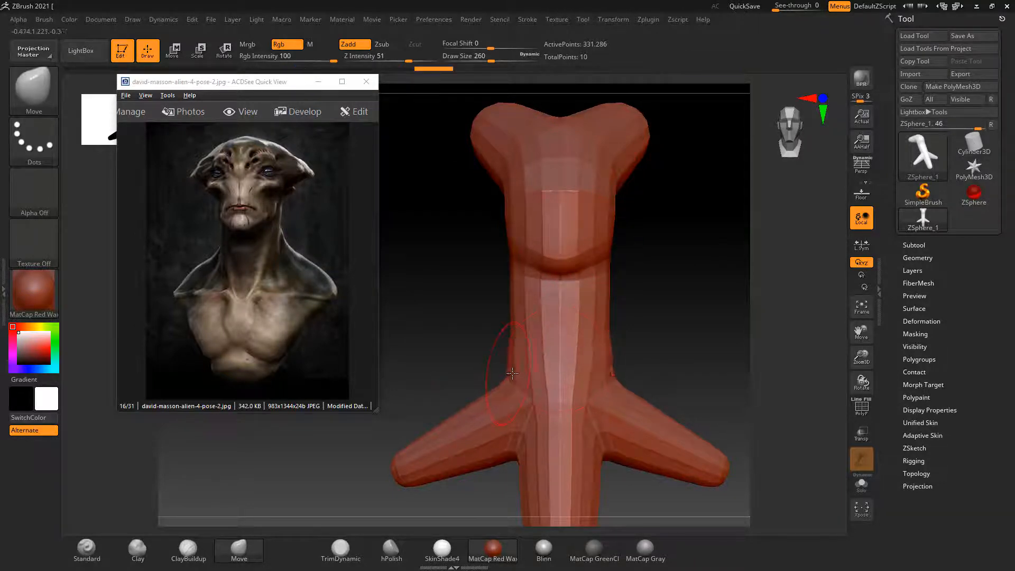
left_click_drag(511, 372, 503, 366)
left_click_drag(504, 371, 496, 367)
Shape the back of the neck base and pull the underside of the shoulders downward with the Move brush.
mouse_move(648, 323)
left_mouse_down()
mouse_move(612, 341)
mouse_move(589, 394)
mouse_move(562, 376)
left_mouse_up()
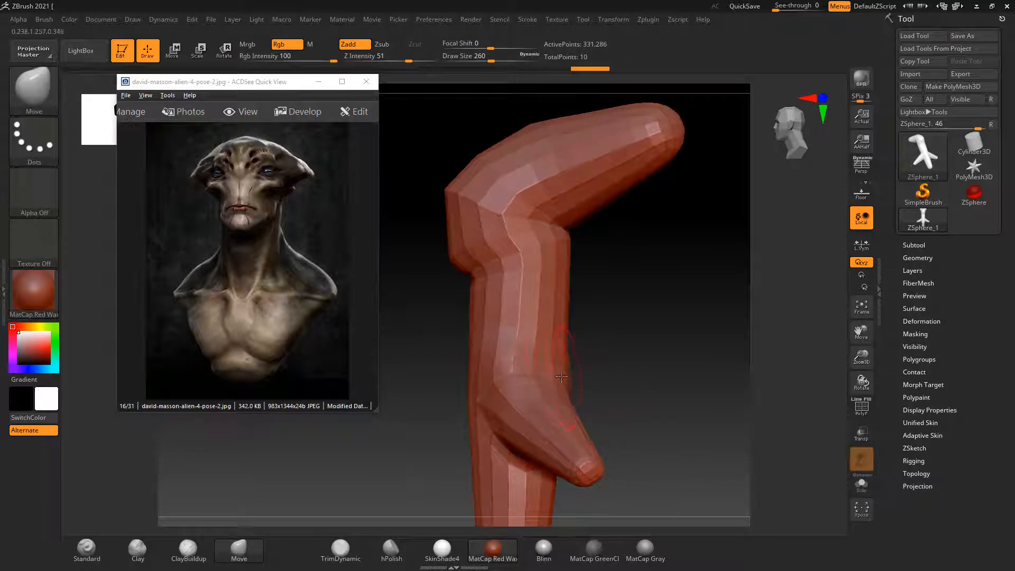
mouse_move(627, 342)
left_mouse_down()
mouse_move(639, 322)
mouse_move(621, 338)
left_mouse_up()
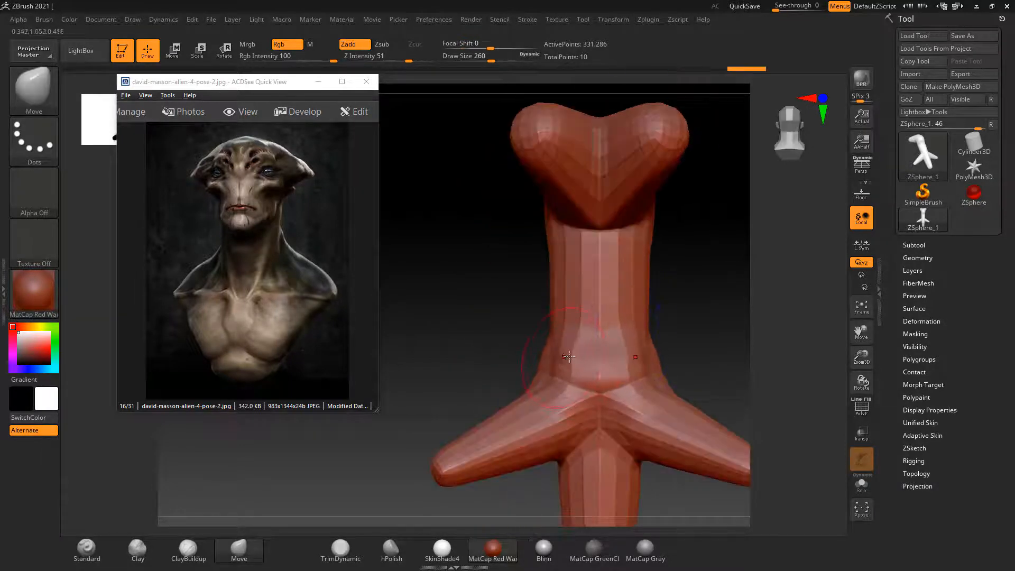
mouse_move(570, 357)
left_mouse_down()
mouse_move(555, 351)
mouse_move(553, 369)
left_mouse_up()
left_click_drag(555, 455, 540, 472)
left_click_drag(564, 343, 559, 334)
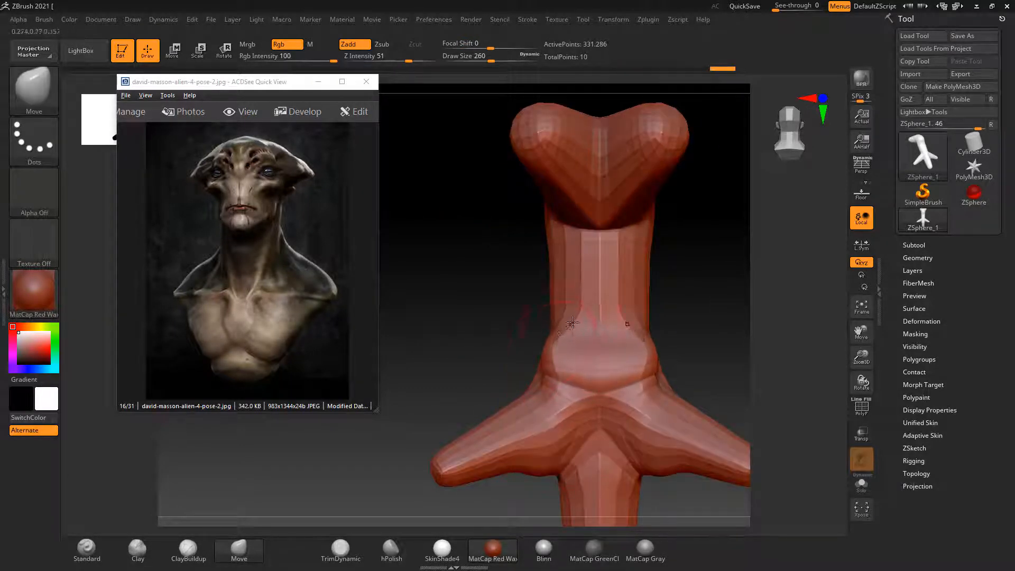
Smooth the faceted surface across the front of the face, neck, shoulders and torso.
left_click_drag(698, 280, 662, 348)
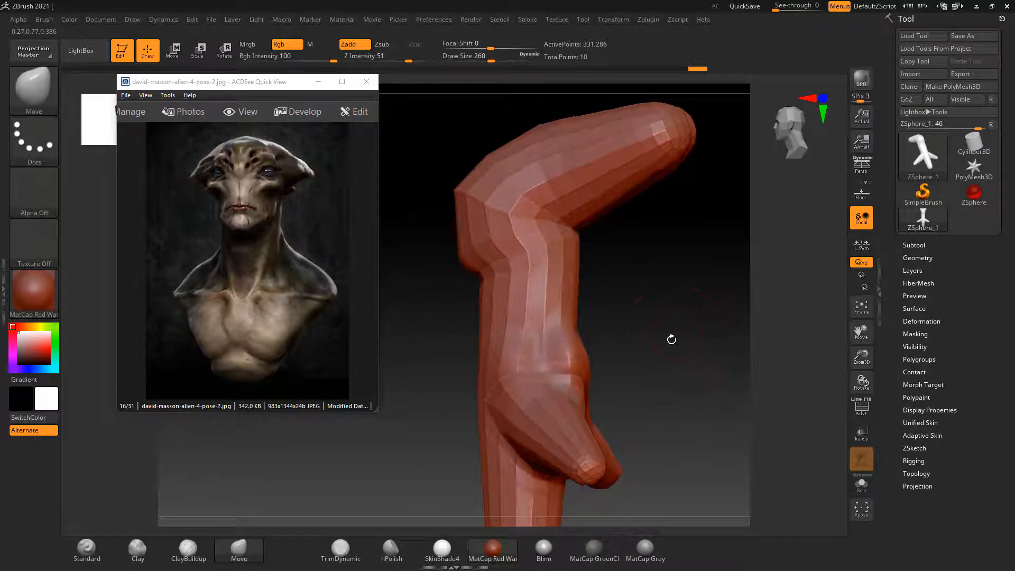
left_click_drag(670, 338, 693, 346, "shift")
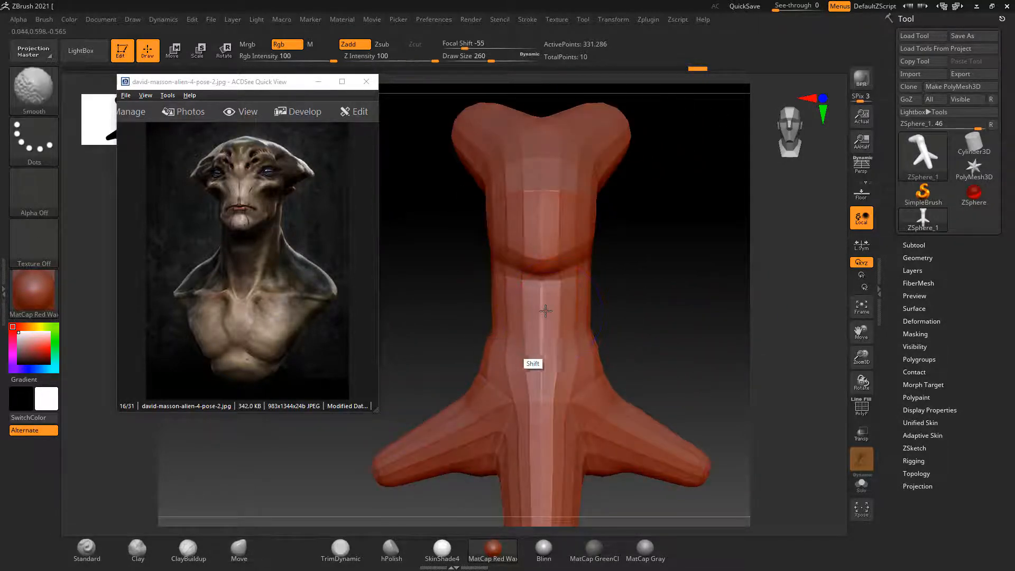
mouse_move(546, 311)
left_mouse_down("shift")
mouse_move(529, 217)
mouse_move(567, 201)
left_mouse_up("shift")
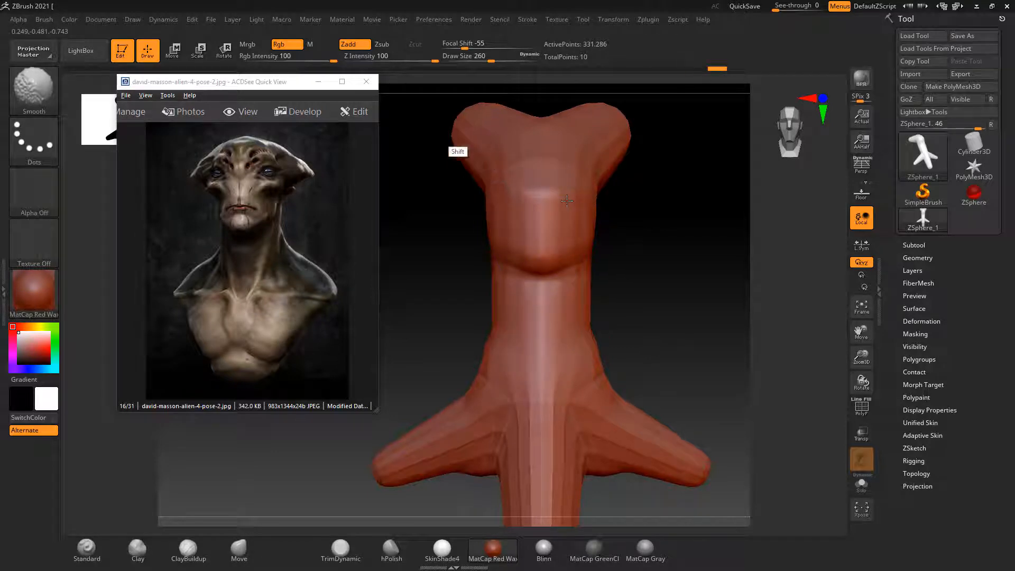
left_click_drag(526, 503, 442, 459, "shift")
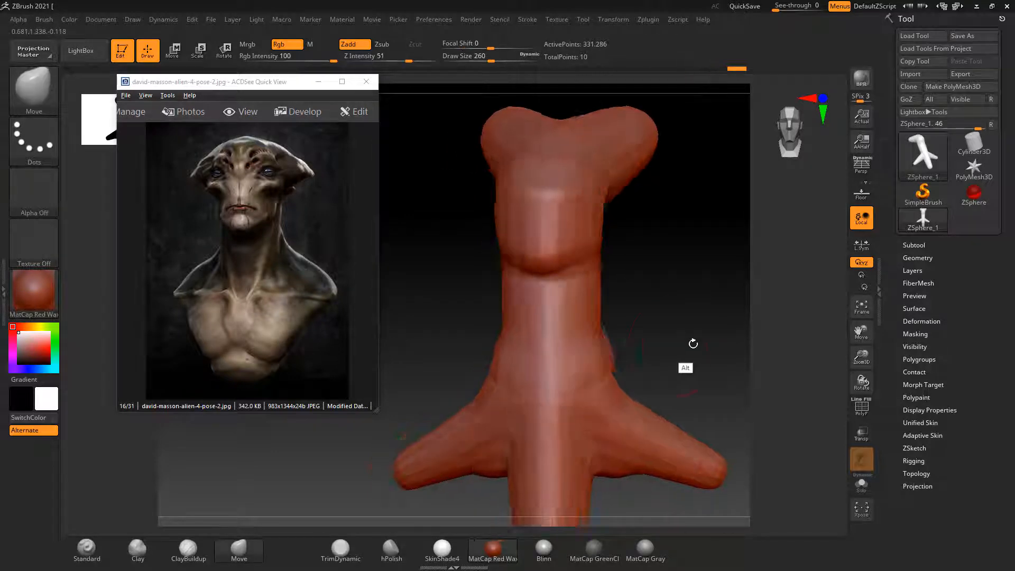
mouse_move(691, 344)
left_mouse_down("shift")
mouse_move(700, 268)
mouse_move(648, 349)
mouse_move(662, 313)
mouse_move(662, 227)
left_mouse_up("shift")
left_click(284, 148)
mouse_move(533, 454)
left_mouse_down("shift")
mouse_move(524, 347)
mouse_move(504, 455)
left_mouse_up("shift")
left_click_drag(524, 347, 594, 249, "shift")
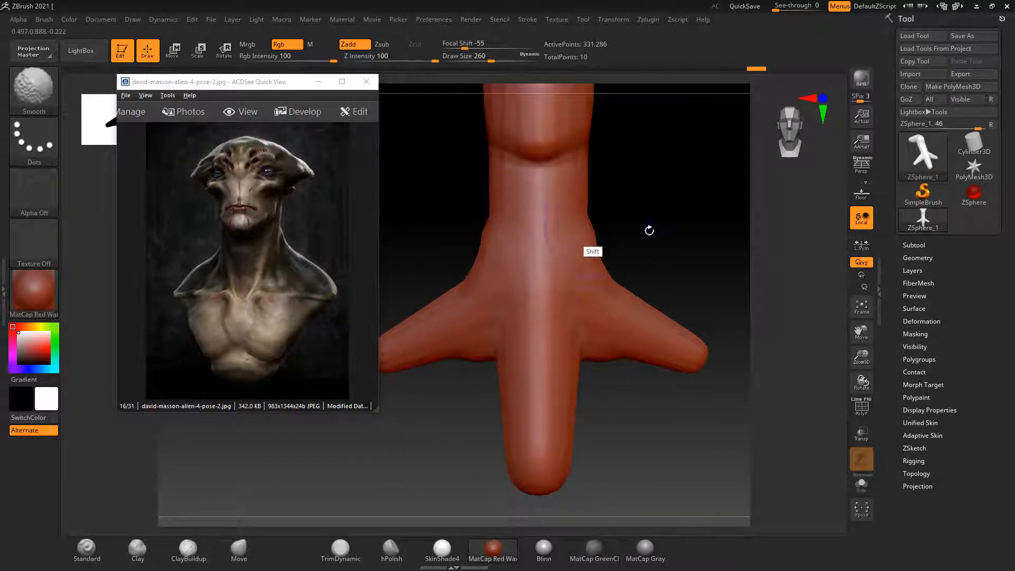
Pull the sides of the torso outward to widen the chest, and smooth the reshaped area.
mouse_move(514, 365)
left_mouse_down()
mouse_move(485, 431)
mouse_move(487, 480)
left_mouse_up()
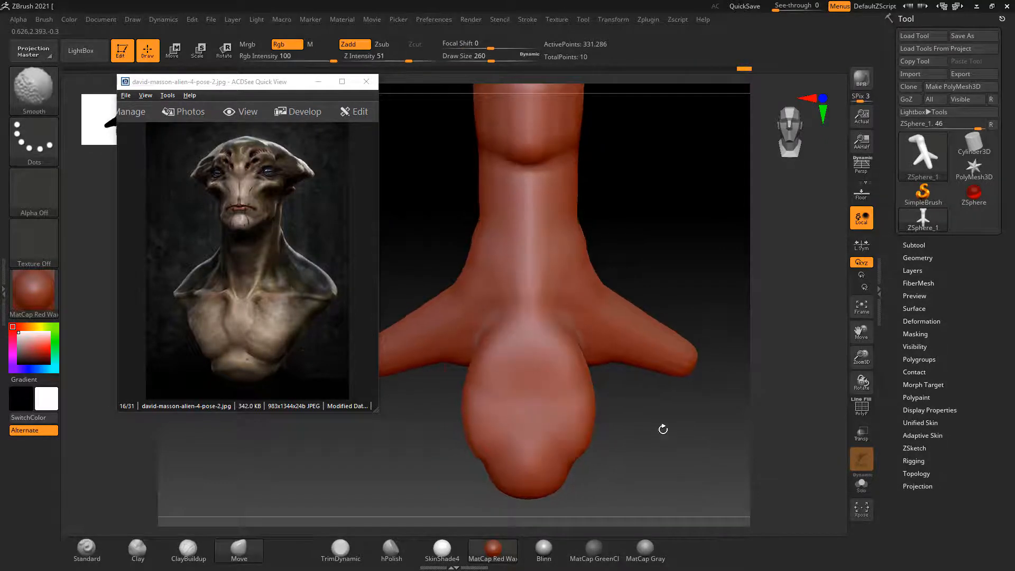
mouse_move(663, 428)
left_mouse_down()
mouse_move(614, 418)
mouse_move(576, 436)
mouse_move(639, 418)
left_mouse_up()
mouse_move(517, 369)
left_mouse_down("shift")
mouse_move(561, 423)
mouse_move(651, 446)
mouse_move(630, 422)
mouse_move(680, 404)
mouse_move(641, 381)
mouse_move(725, 336)
mouse_move(681, 343)
left_mouse_up("shift")
Push the chin and the forehead forward in profile with the Move brush.
left_click_drag(682, 296, 687, 340, "shift")
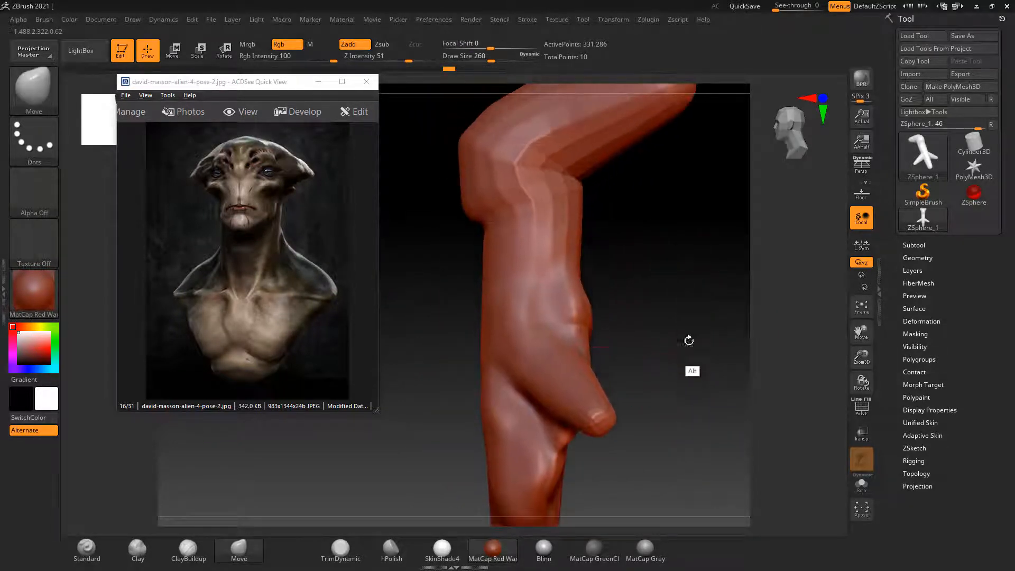
left_click_drag(472, 211, 466, 212)
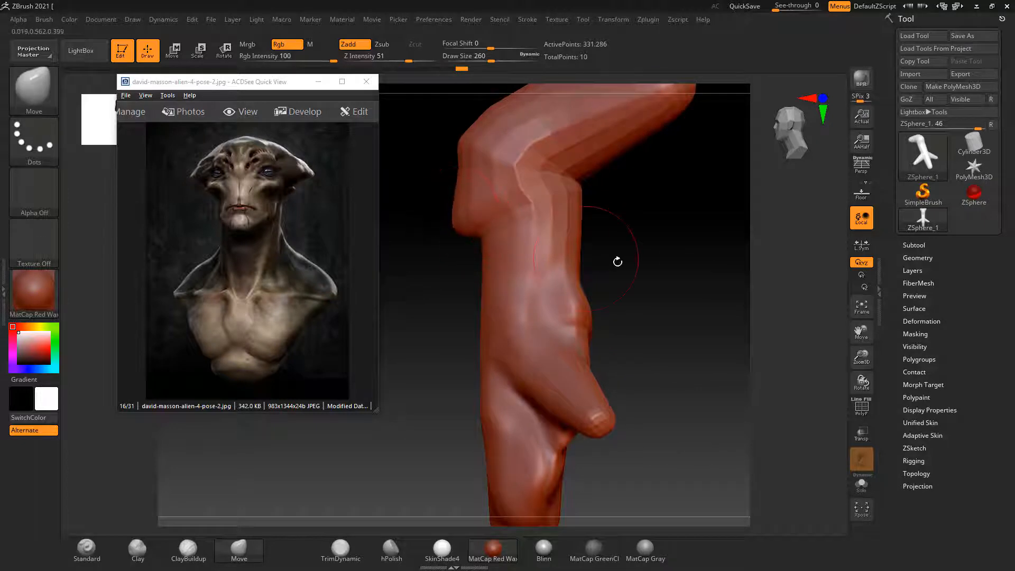
left_click_drag(462, 164, 463, 153)
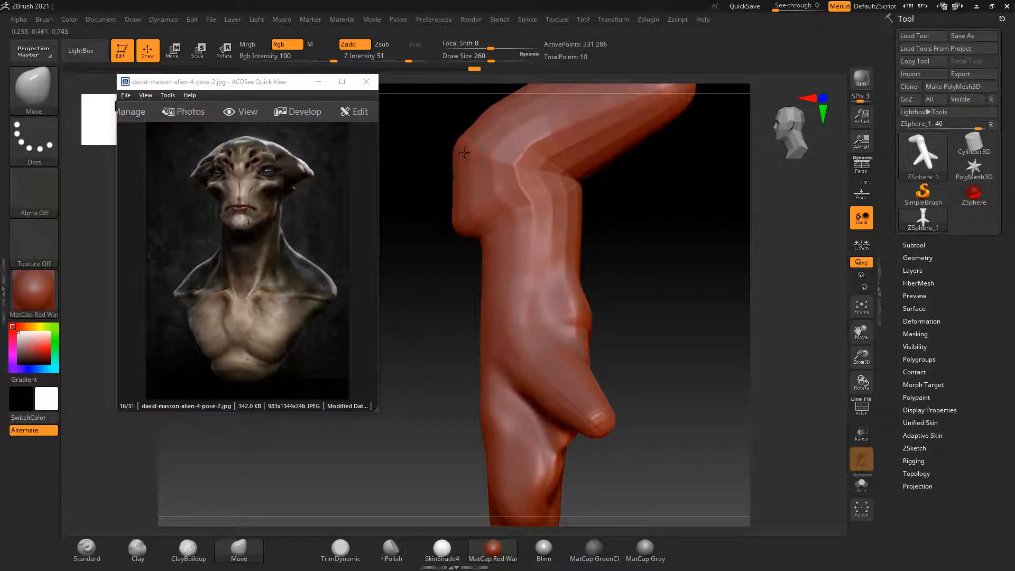
left_click_drag(690, 224, 686, 292, "alt")
Pull the two crest lobes and the sides of the face outward to widen the head.
mouse_move(478, 181)
left_mouse_down()
mouse_move(493, 163)
mouse_move(696, 324)
mouse_move(566, 236)
left_mouse_up()
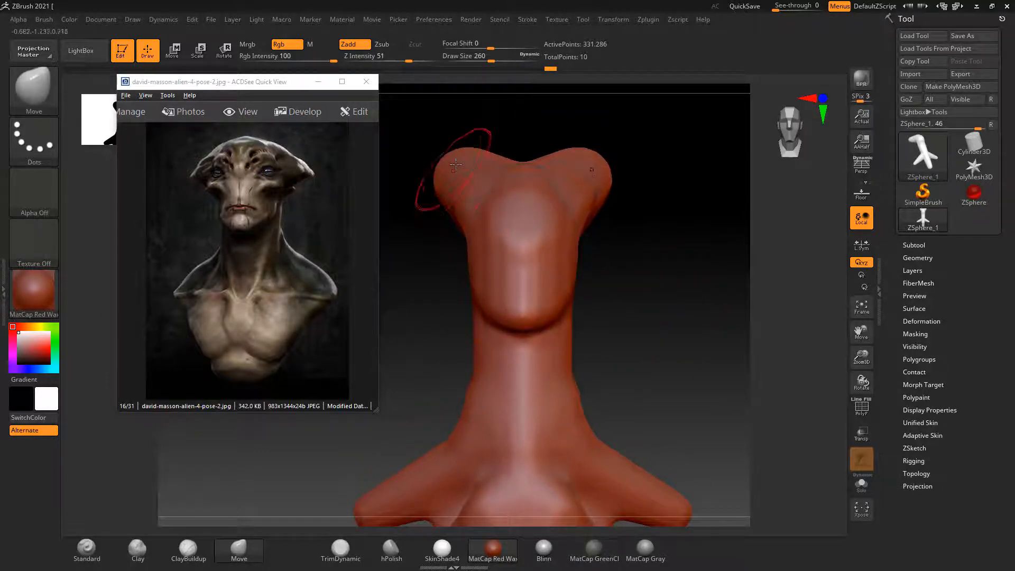
left_click_drag(456, 165, 445, 166)
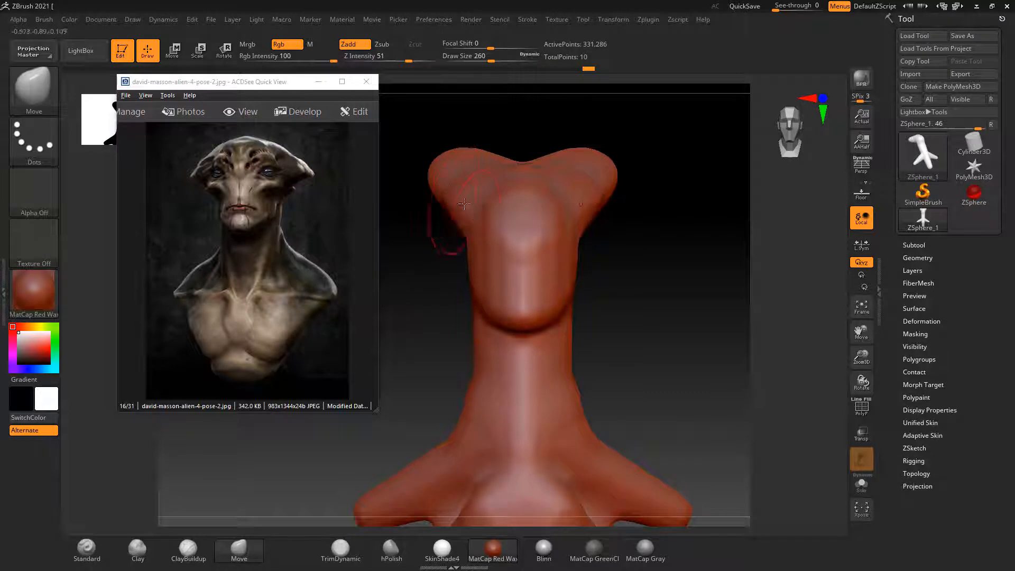
left_click_drag(465, 222, 461, 239)
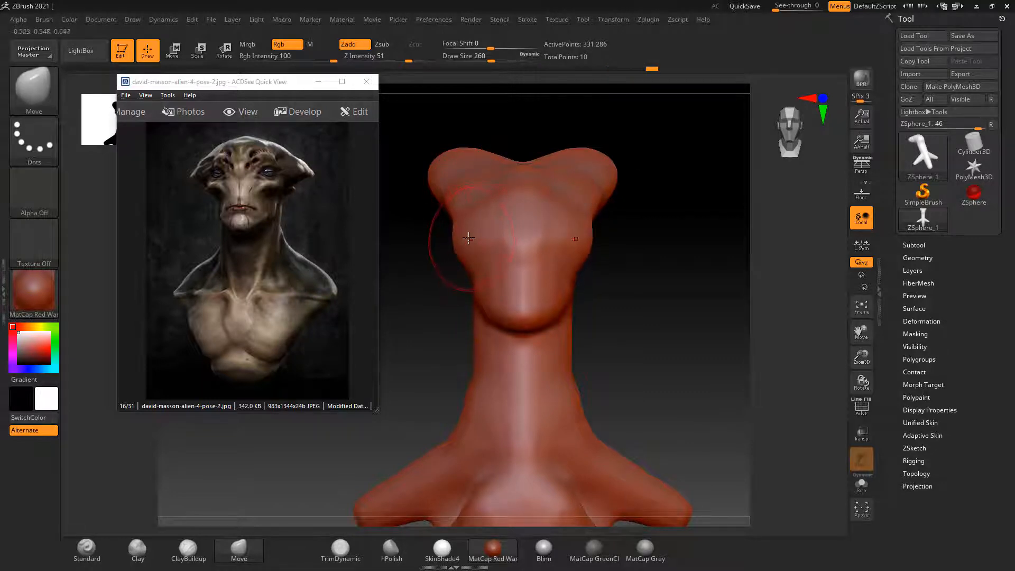
Smooth the sides and back of the neck, the shoulders and the underside of the head crest.
left_click_drag(639, 325, 649, 308, "alt")
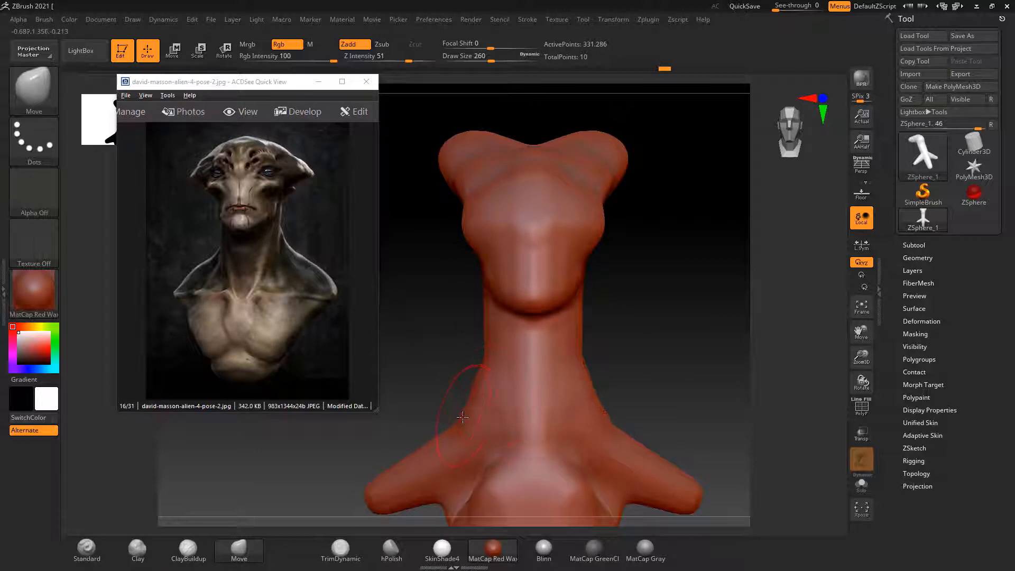
mouse_move(688, 365)
left_mouse_down()
mouse_move(653, 358)
mouse_move(447, 404)
left_mouse_up()
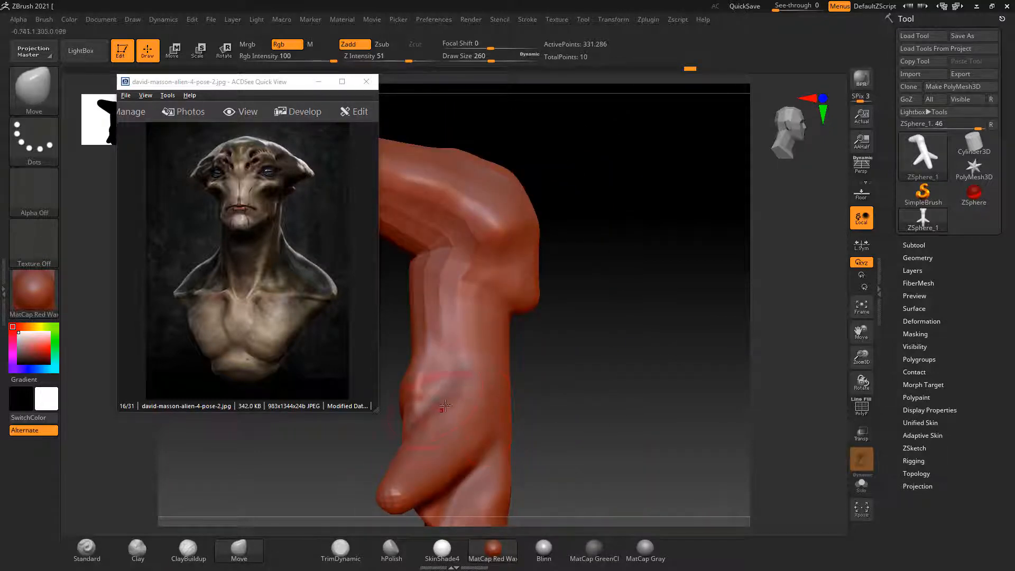
key("shift")
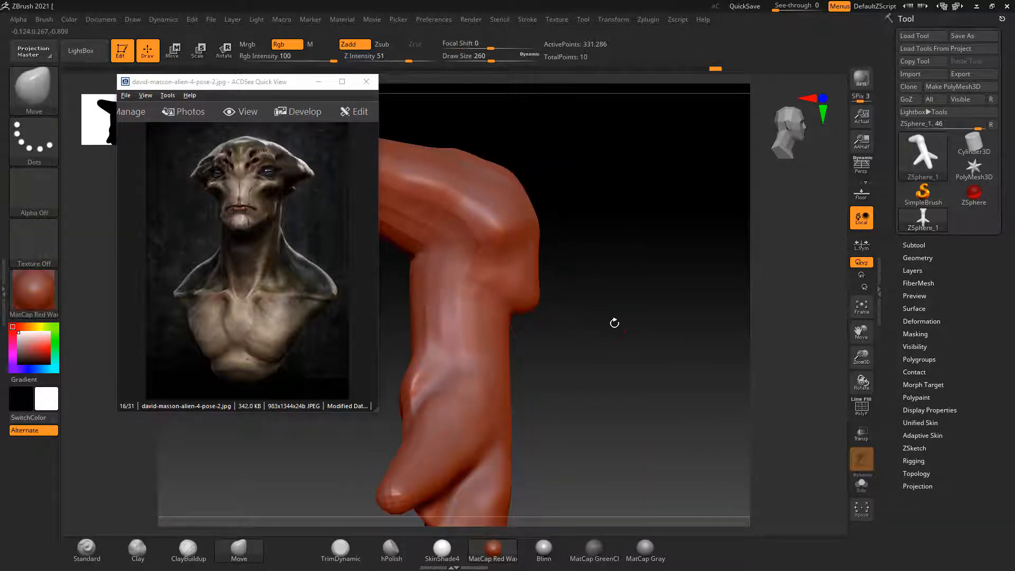
left_click_drag(612, 322, 491, 251, "shift")
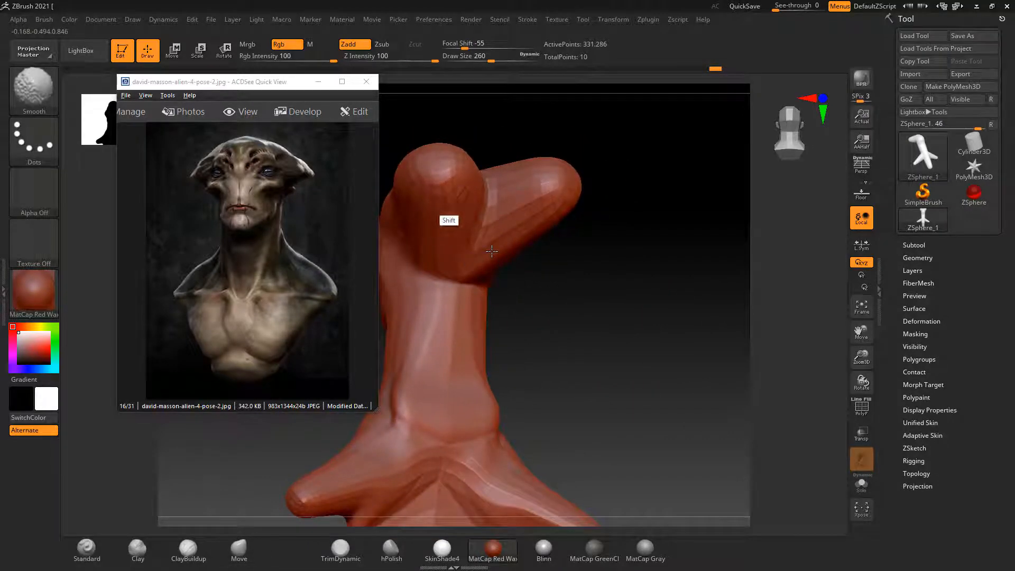
mouse_move(597, 364)
left_mouse_down("alt")
mouse_move(634, 243)
mouse_move(680, 290)
left_mouse_up("alt")
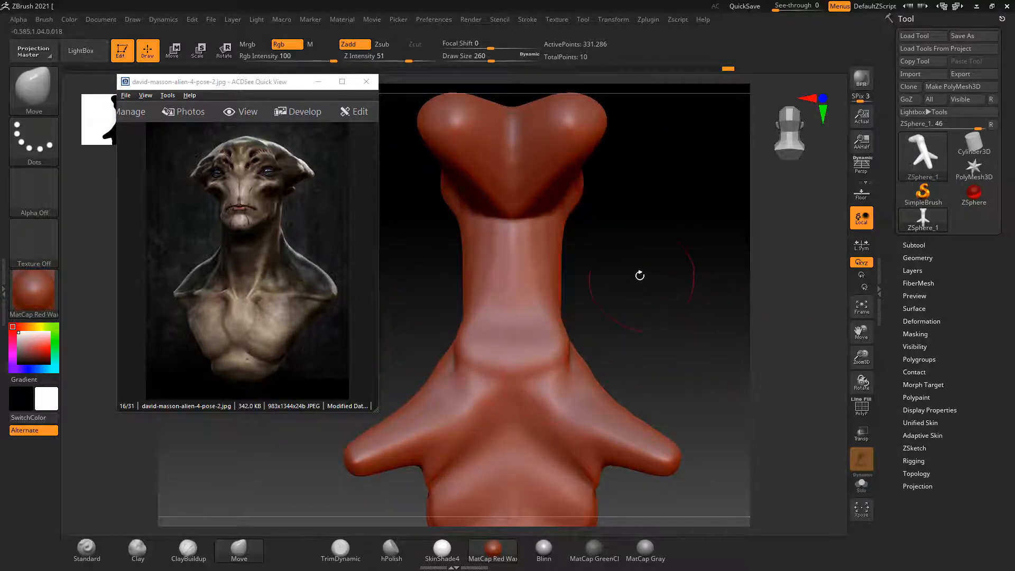
left_click(918, 258)
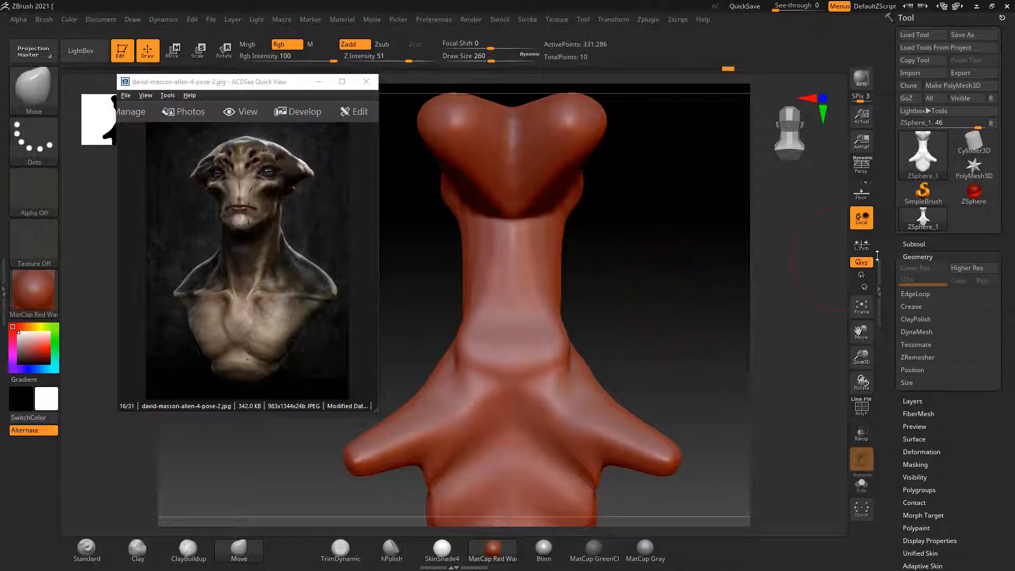
left_click(909, 245)
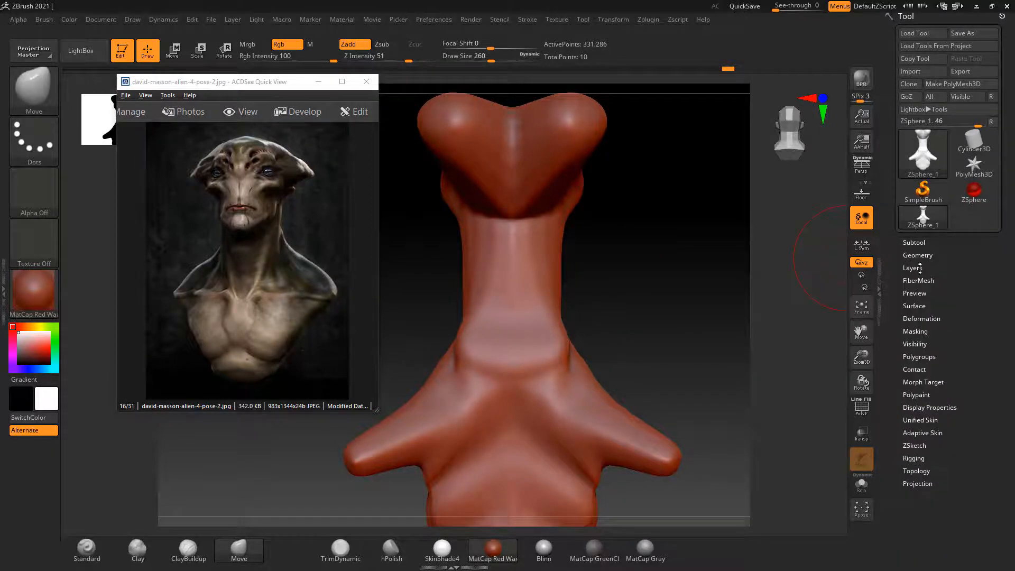
left_click(922, 255)
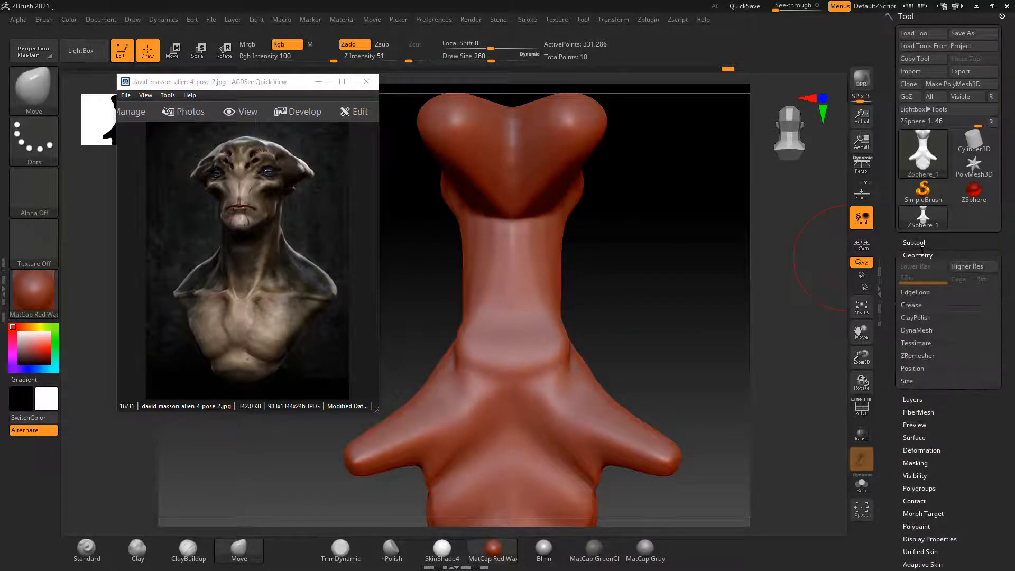
left_click(923, 254)
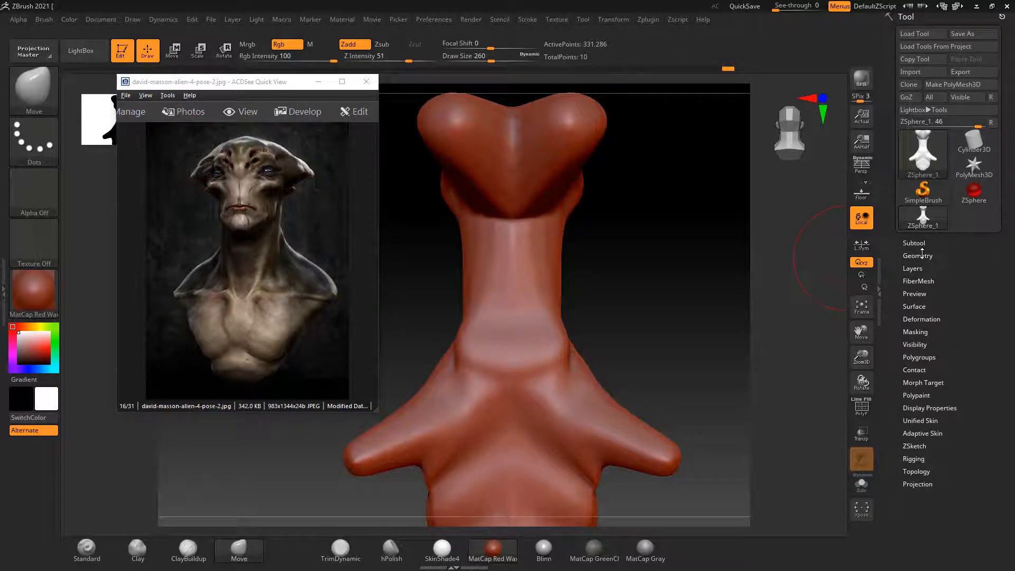
Turn on the PolyFrame wireframe display for the face and choose the ClayBuildup brush.
mouse_move(716, 326)
left_mouse_down()
mouse_move(675, 333)
mouse_move(720, 328)
mouse_move(731, 309)
mouse_move(690, 287)
mouse_move(707, 450)
left_mouse_up()
key("shift+f")
key("shift+f")
key("shift+f")
left_click_drag(685, 285, 712, 412, "alt")
left_click_drag(718, 312, 707, 358, "alt")
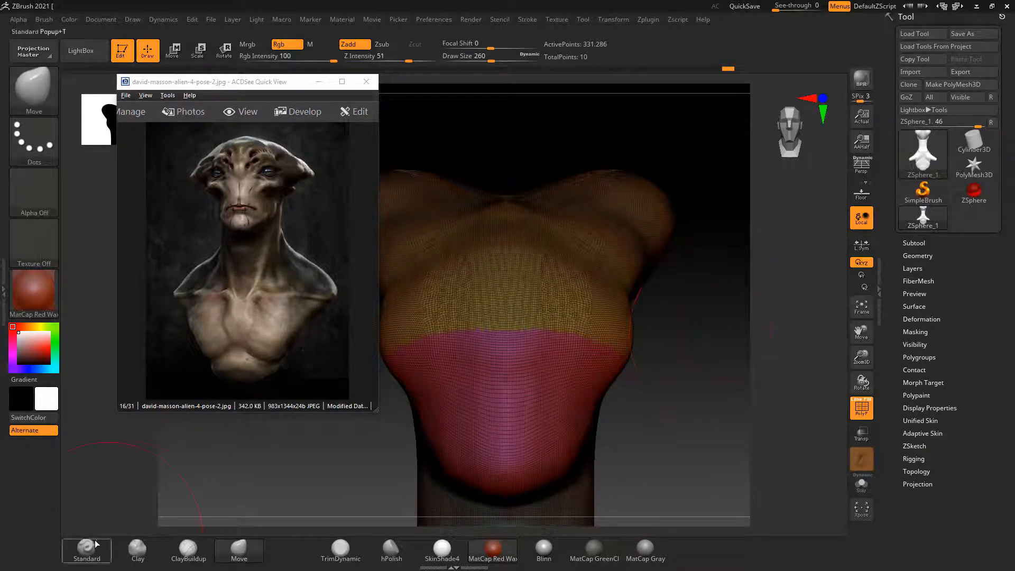
left_click(189, 550)
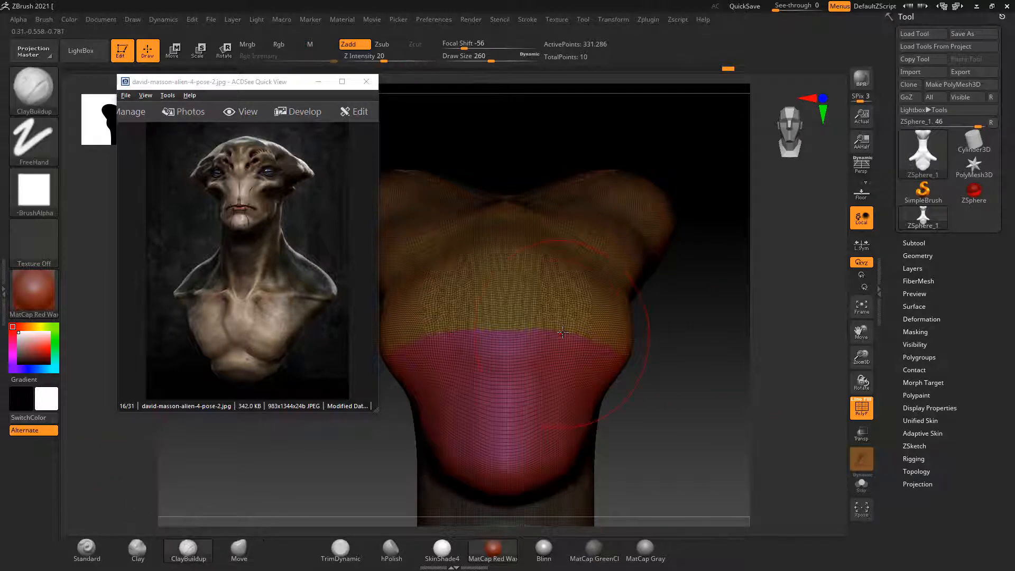
Turn off the PolyFrame wireframe display and switch the bust's material to BasicMaterial.
key("shift+f")
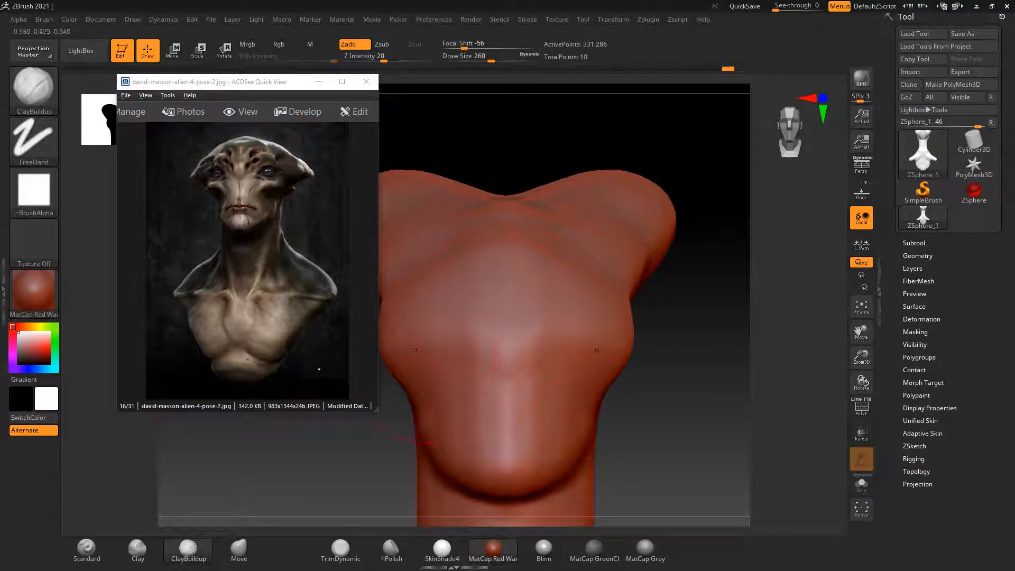
left_click(30, 300)
left_click(158, 439)
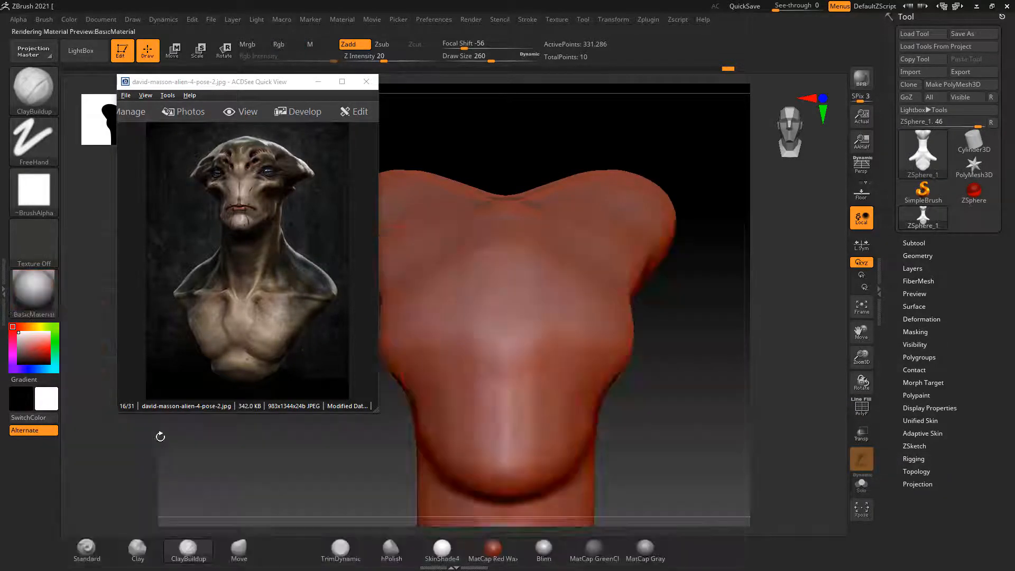
Reduce the draw size to 76, then carve the diagonal cheek hollows and build up the line above them with ClayBuildup.
key("bracketleft")
key("bracketleft")
key("bracketleft")
key("bracketleft")
key("bracketleft")
key("bracketleft")
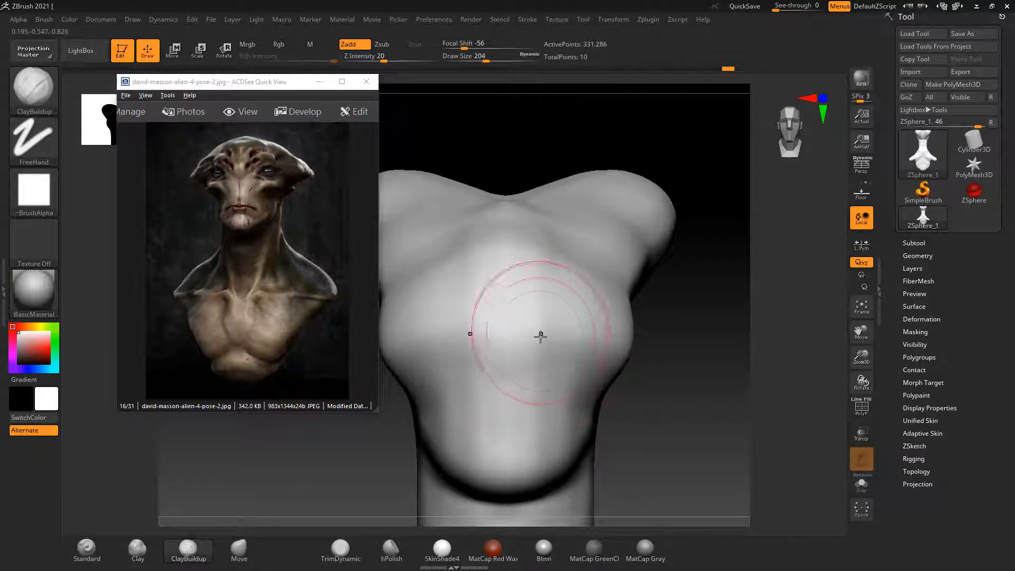
key("bracketleft")
key("bracketleft")
key("bracketleft")
key("bracketleft")
mouse_move(767, 351)
left_mouse_down()
mouse_move(743, 354)
mouse_move(706, 391)
mouse_move(746, 354)
mouse_move(685, 376)
mouse_move(772, 421)
mouse_move(642, 349)
left_mouse_up()
mouse_move(600, 315)
left_mouse_down("alt")
mouse_move(594, 295)
mouse_move(607, 294)
mouse_move(545, 347)
mouse_move(534, 385)
left_mouse_up("alt")
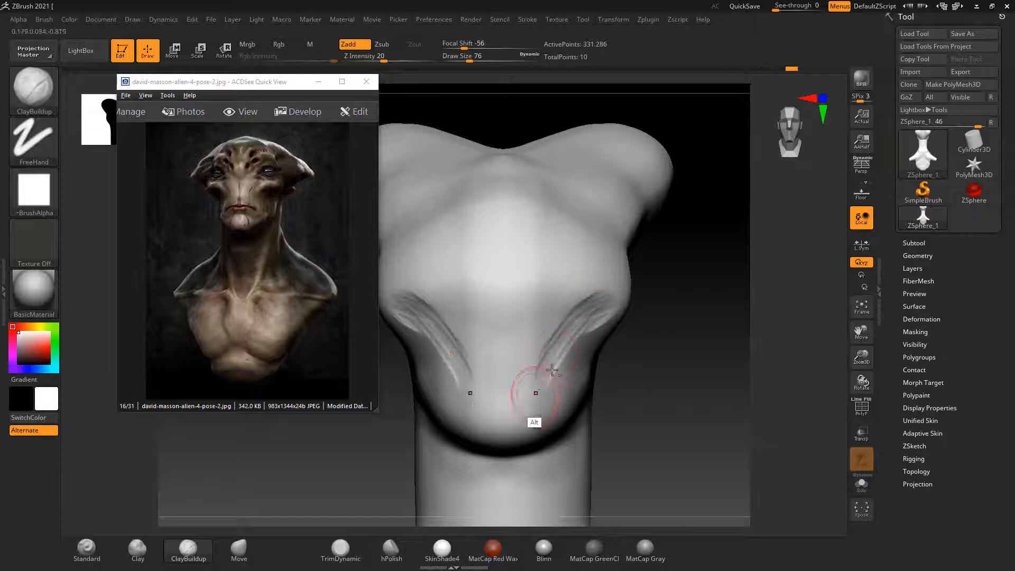
left_click_drag(424, 281, 511, 290)
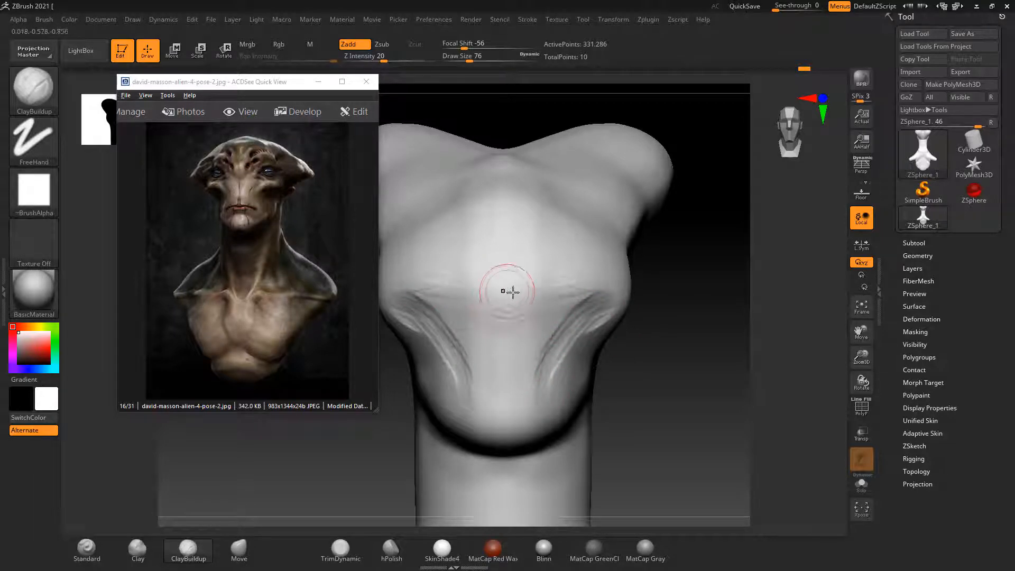
Raise the draw size to 96 and build up the vertical nose ridge down the centre of the face.
key("bracketright")
key("bracketright")
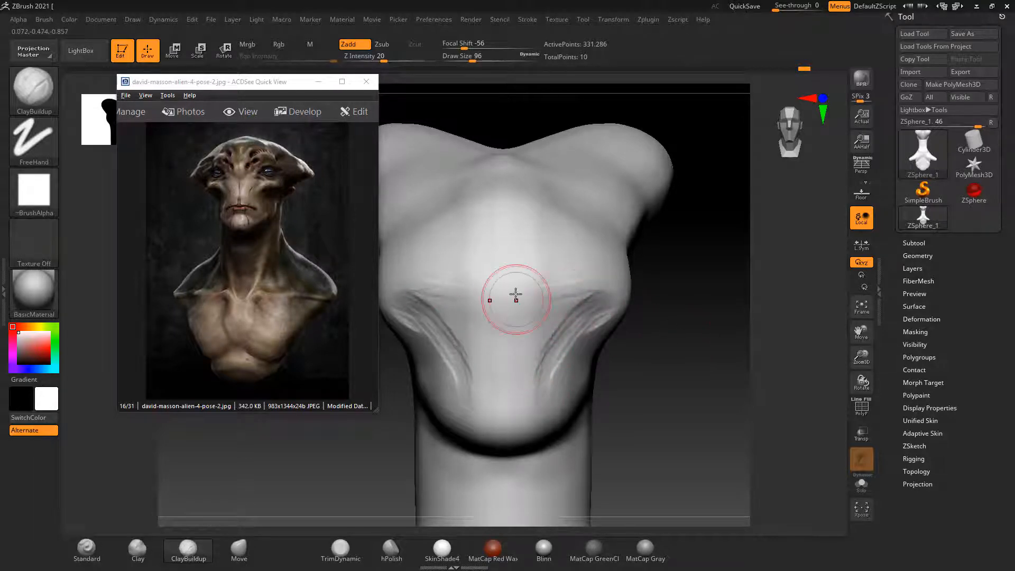
mouse_move(504, 375)
left_mouse_down()
mouse_move(502, 290)
mouse_move(496, 368)
left_mouse_up()
Set Z Intensity to 1 and layer light clay strokes over the nose bridge, brow, cheeks and chin.
left_click(381, 56)
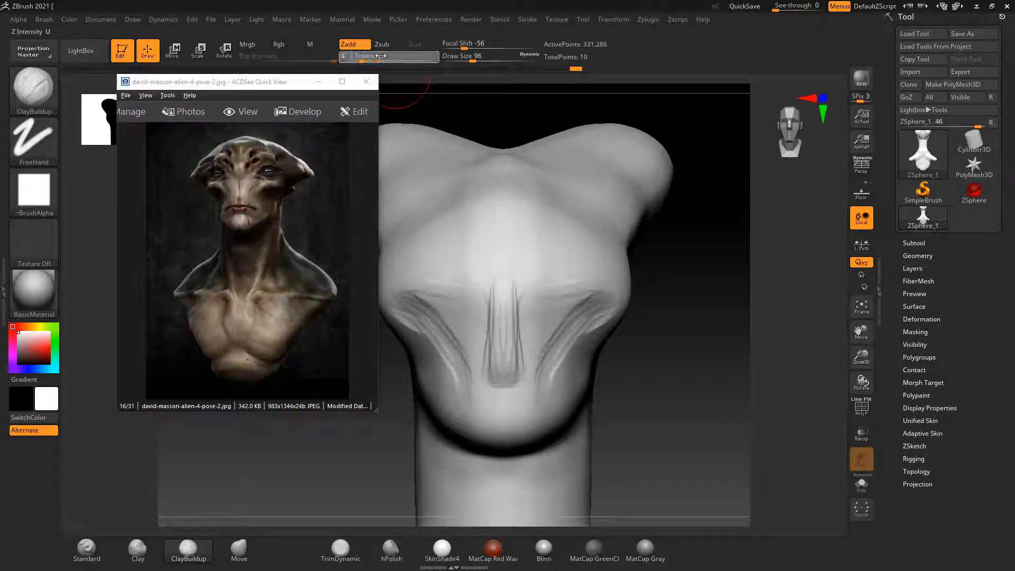
key("Return")
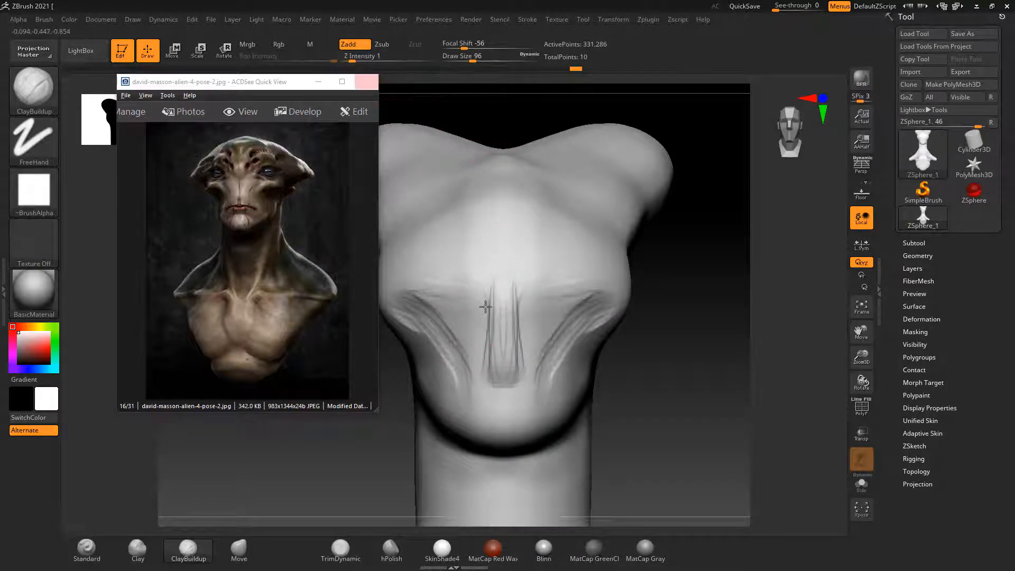
left_click_drag(483, 268, 489, 346)
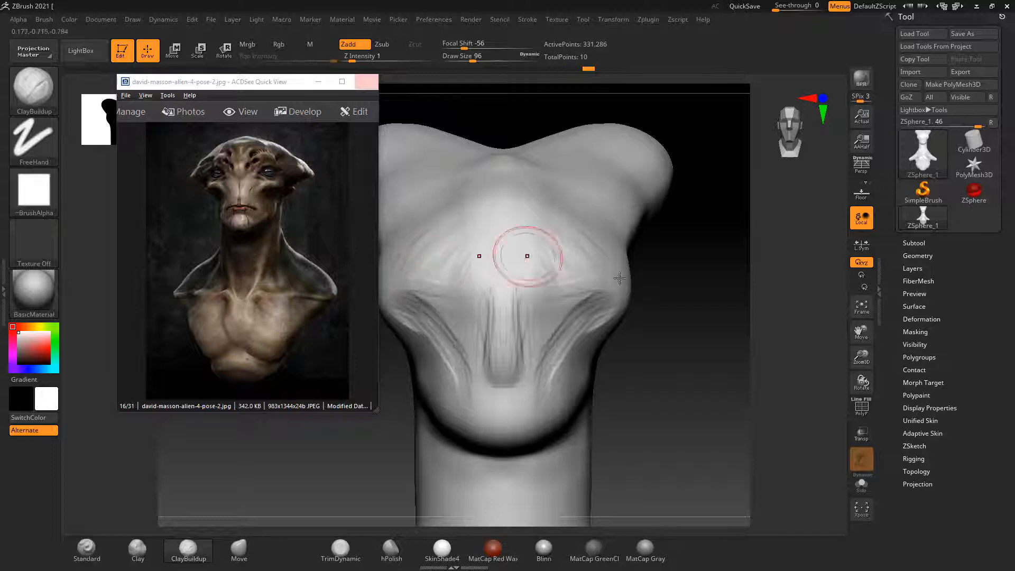
right_click_drag(495, 281, 533, 327, "alt")
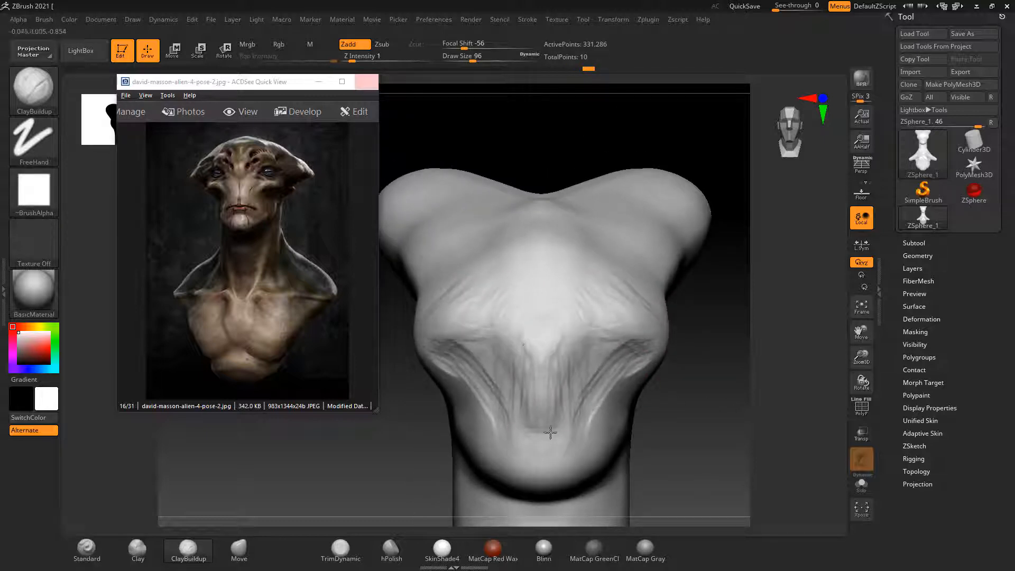
left_click_drag(556, 460, 523, 390)
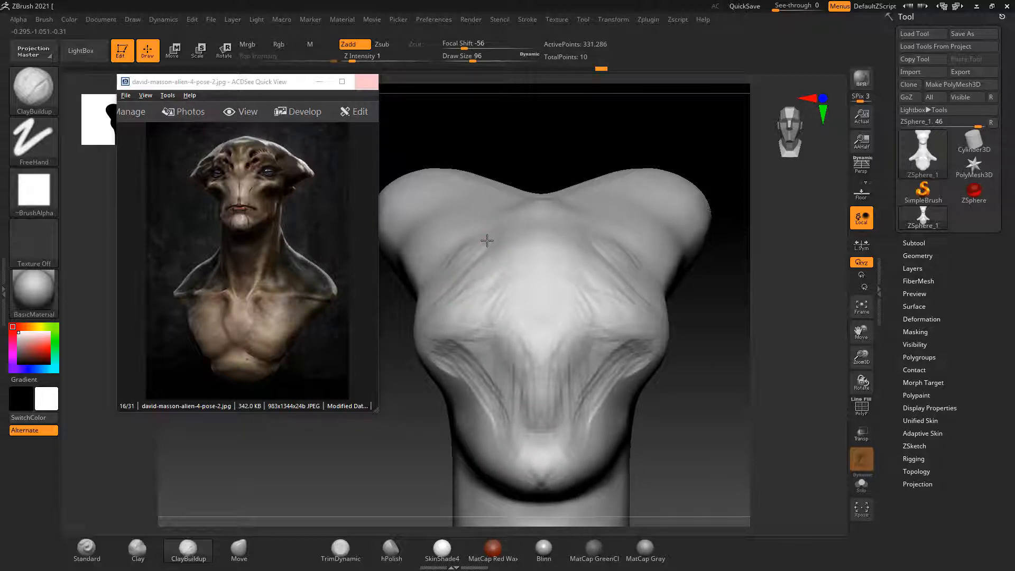
Build up crossing clay strokes over the forehead and the top of the head between the crest lobes.
left_click_drag(487, 241, 521, 204)
left_click_drag(554, 155, 578, 211)
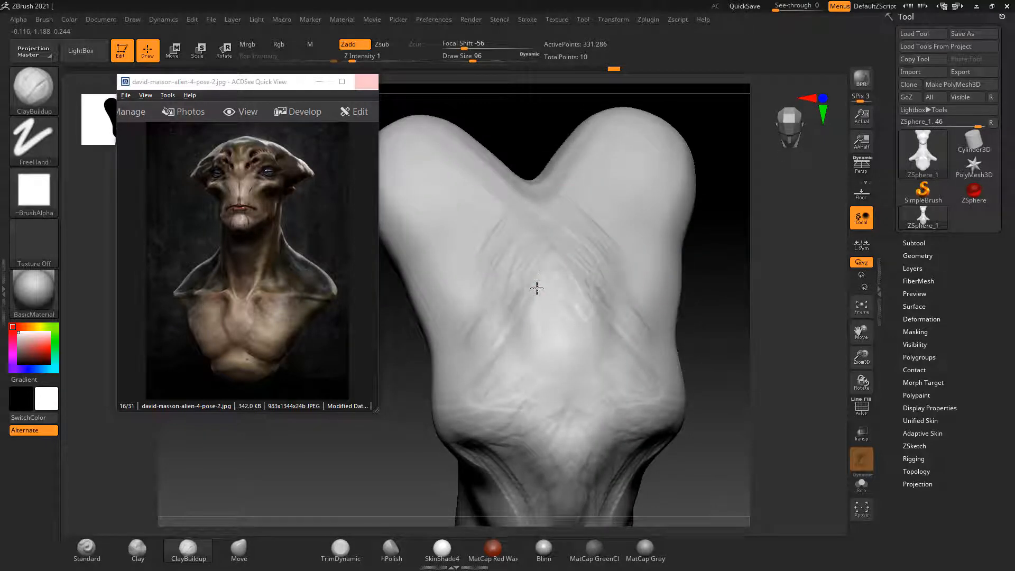
mouse_move(537, 289)
left_mouse_down()
mouse_move(566, 382)
mouse_move(613, 322)
left_mouse_up()
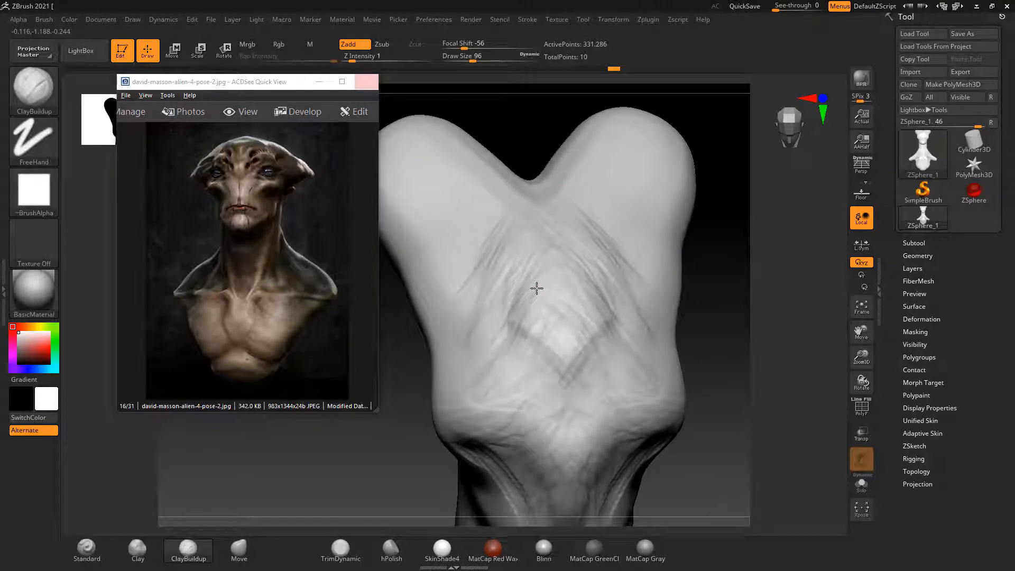
mouse_move(537, 288)
left_mouse_down()
mouse_move(466, 280)
mouse_move(471, 329)
left_mouse_up()
mouse_move(582, 253)
left_mouse_down()
mouse_move(616, 241)
mouse_move(643, 269)
mouse_move(630, 339)
mouse_move(589, 301)
left_mouse_up()
Define the long vertical ridge from the forehead down the nose with strokes along its sides in front view.
left_click_drag(717, 322, 601, 351, "shift")
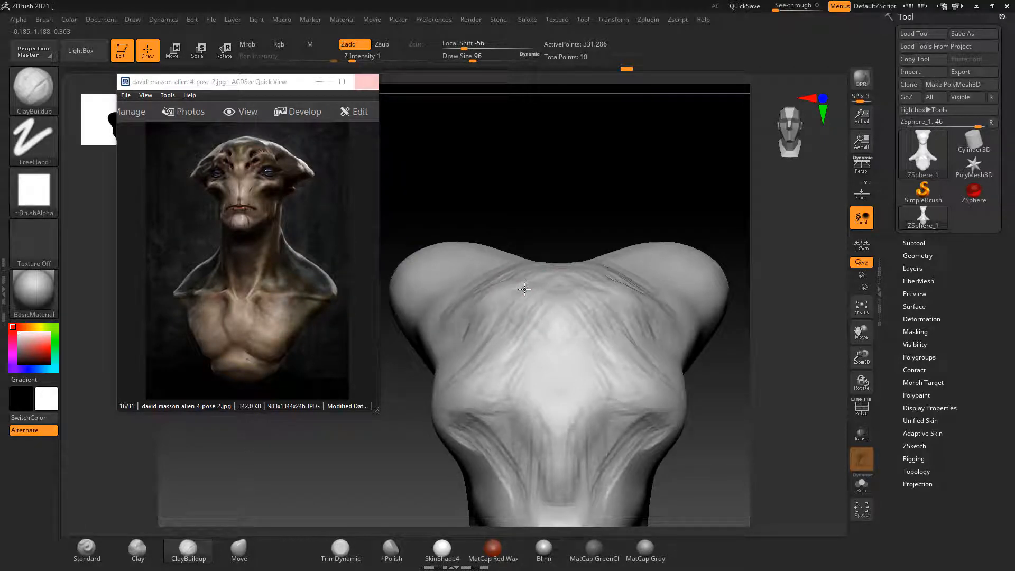
left_click_drag(530, 300, 539, 371)
left_click_drag(533, 330, 531, 374)
left_click_drag(533, 304, 534, 379)
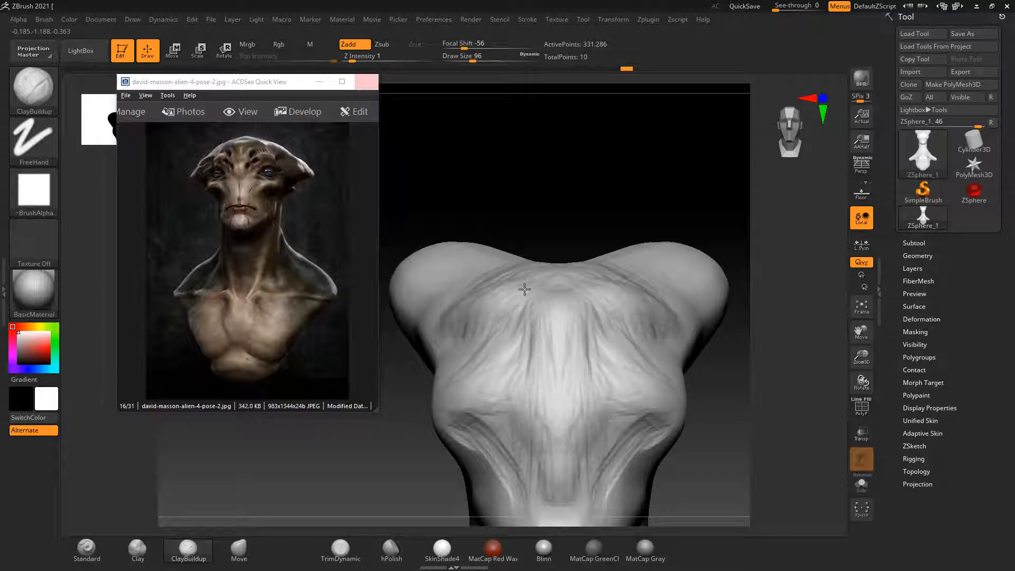
mouse_move(518, 324)
left_mouse_down()
mouse_move(518, 362)
mouse_move(533, 373)
left_mouse_up()
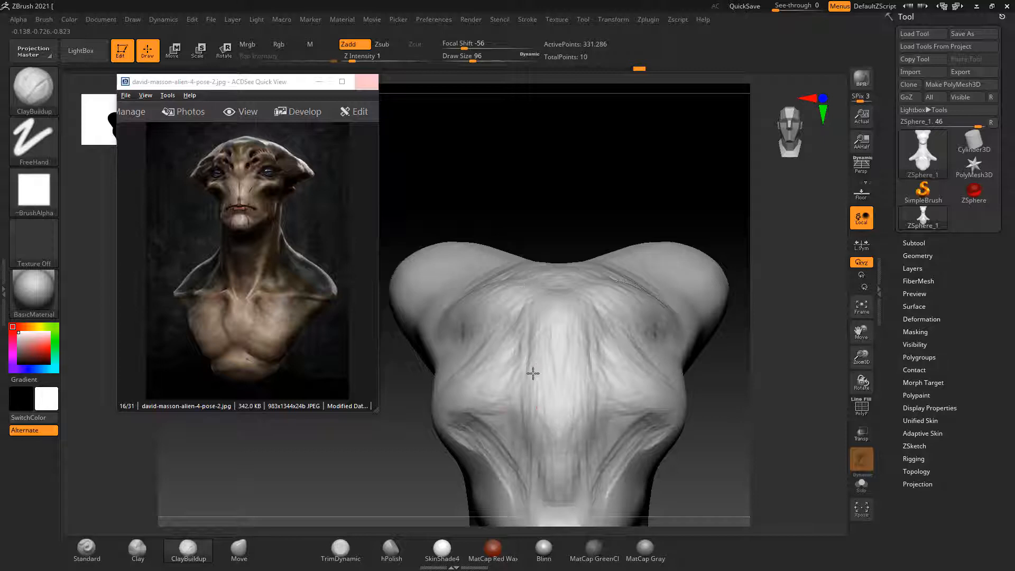
left_click_drag(527, 414, 527, 486)
Carve the area beside the brow and build up the cheekbone sweeping back along the side of the head.
mouse_move(691, 431)
left_mouse_down()
mouse_move(714, 422)
mouse_move(680, 432)
mouse_move(687, 412)
left_mouse_up()
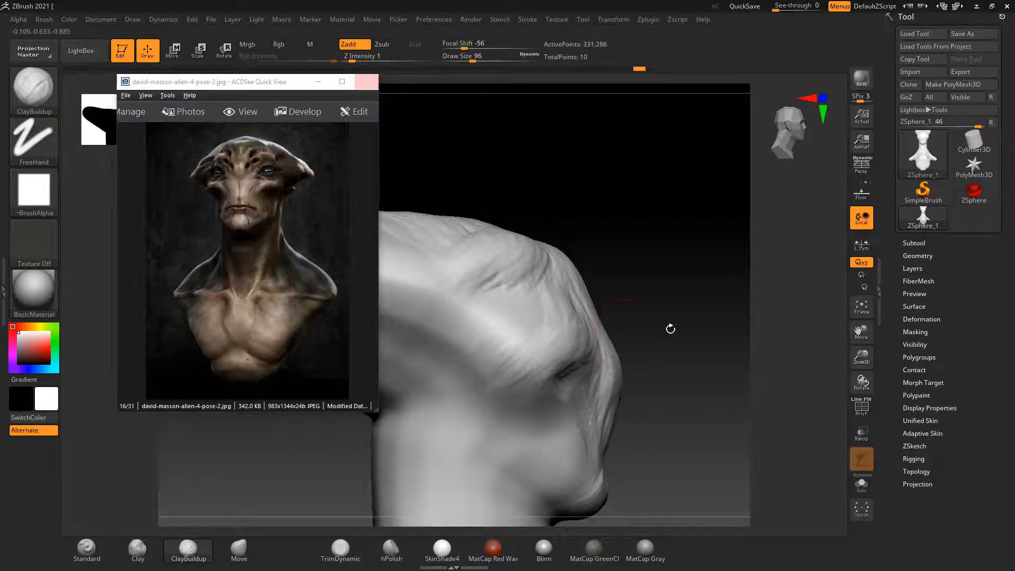
left_click_drag(670, 329, 652, 330)
mouse_move(575, 336)
left_mouse_down("alt")
mouse_move(560, 358)
mouse_move(514, 375)
left_mouse_up("alt")
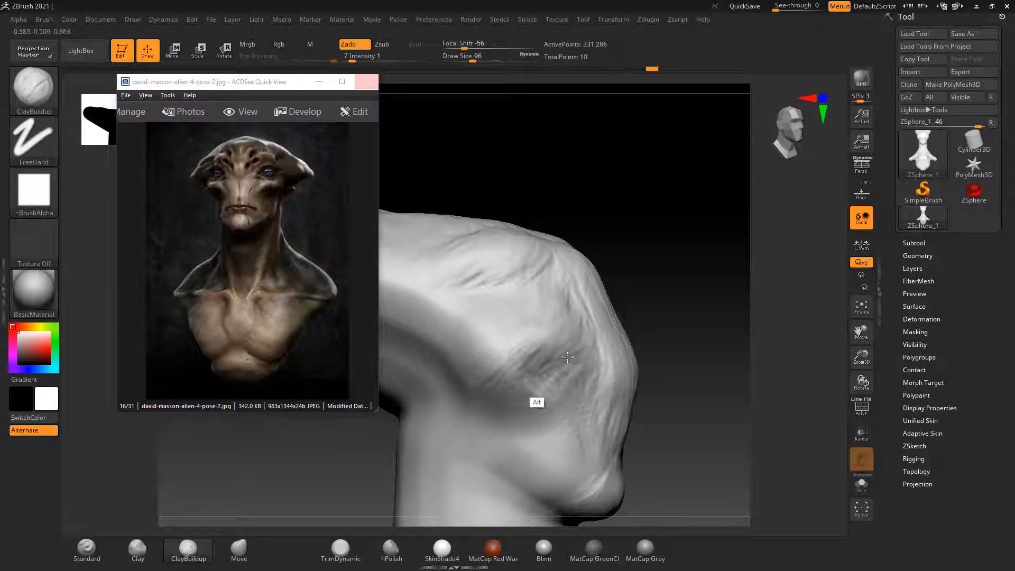
mouse_move(567, 358)
right_mouse_down()
mouse_move(593, 353)
mouse_move(696, 279)
mouse_move(613, 358)
right_mouse_up()
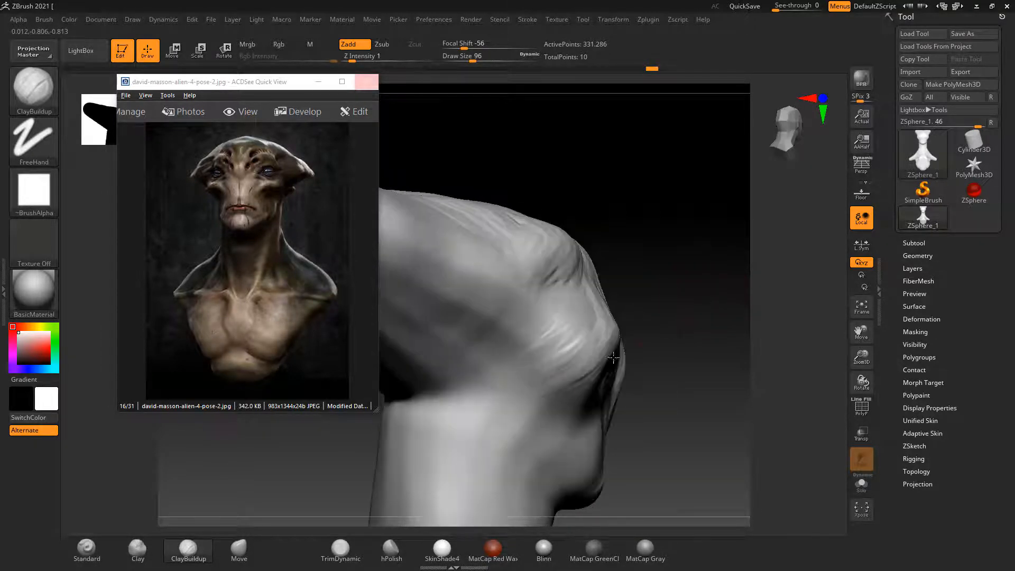
left_click_drag(535, 354, 459, 317)
mouse_move(673, 302)
left_mouse_down()
mouse_move(705, 317)
mouse_move(697, 293)
left_mouse_up()
left_click_drag(593, 328, 518, 311)
Carve out the eye sockets and build up the forms around them on the sides of the face.
mouse_move(555, 288)
left_mouse_down("alt")
mouse_move(607, 292)
mouse_move(568, 304)
left_mouse_up("alt")
left_click_drag(714, 233, 635, 238)
left_click_drag(634, 251, 622, 285, "alt")
left_click_drag(508, 364, 455, 371)
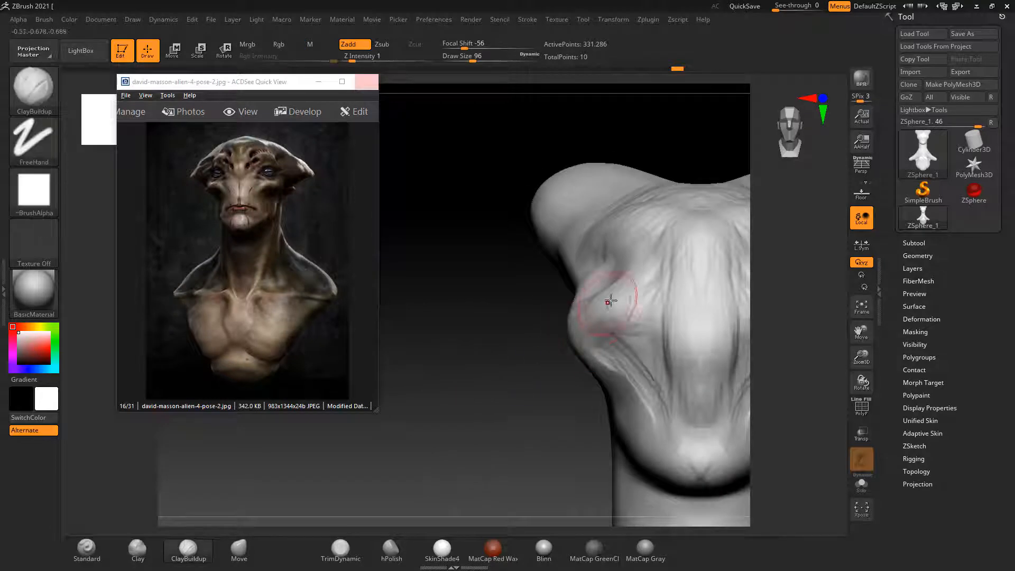
mouse_move(611, 301)
left_mouse_down("alt")
mouse_move(669, 253)
mouse_move(653, 264)
left_mouse_up("alt")
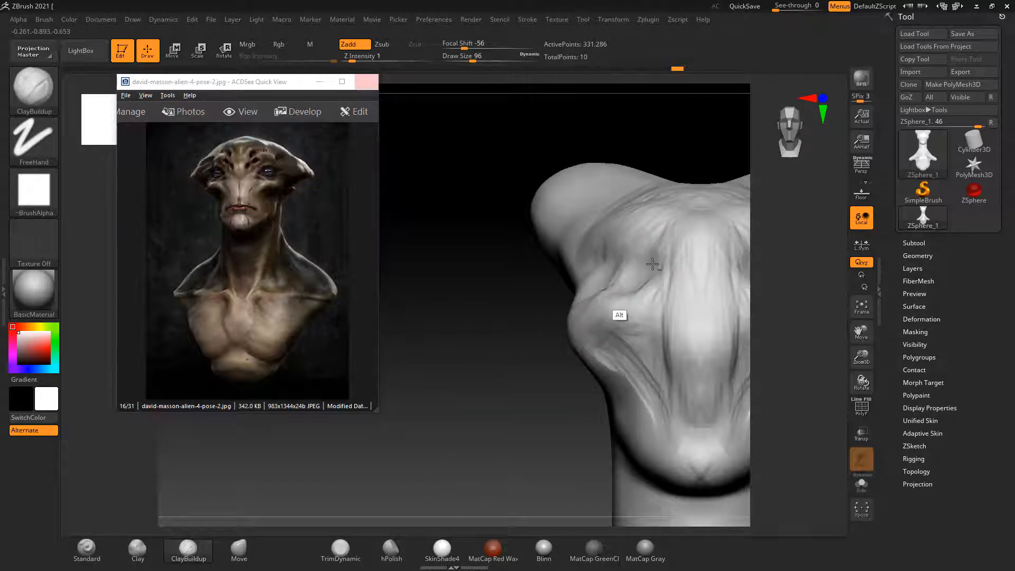
left_click_drag(465, 331, 517, 344)
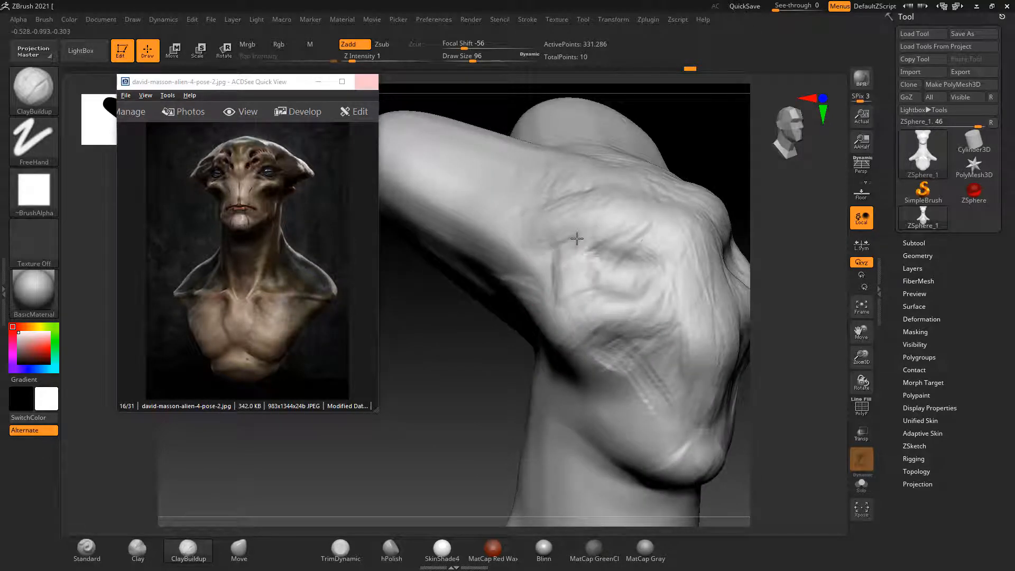
left_click_drag(731, 148, 718, 155, "shift")
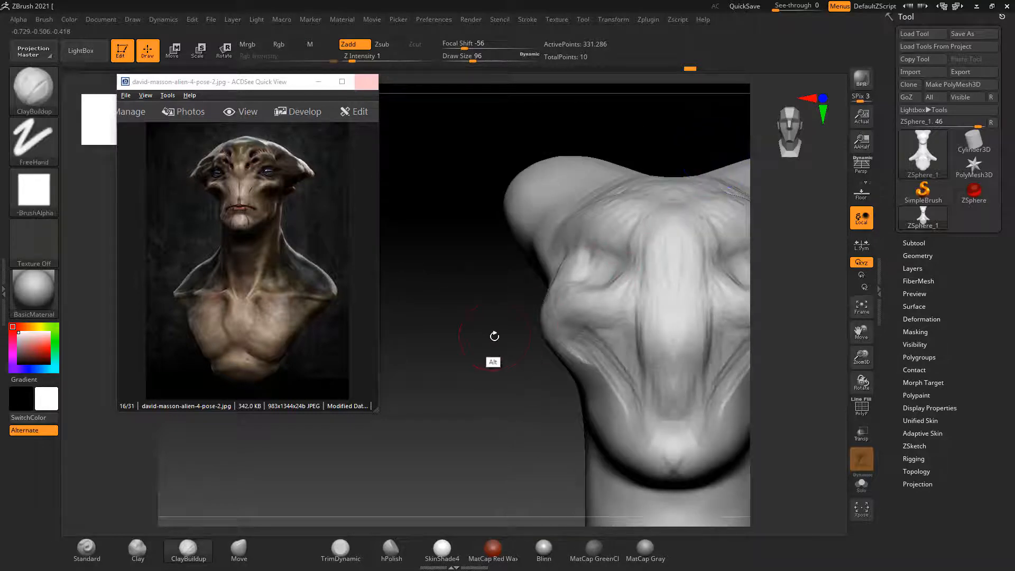
Raise the draw size to 164, cut in the temples beside the eyes and add clay along the upper forehead.
left_click_drag(493, 336, 470, 295, "alt")
left_click_drag(649, 248, 651, 212)
left_click_drag(510, 288, 508, 340, "alt")
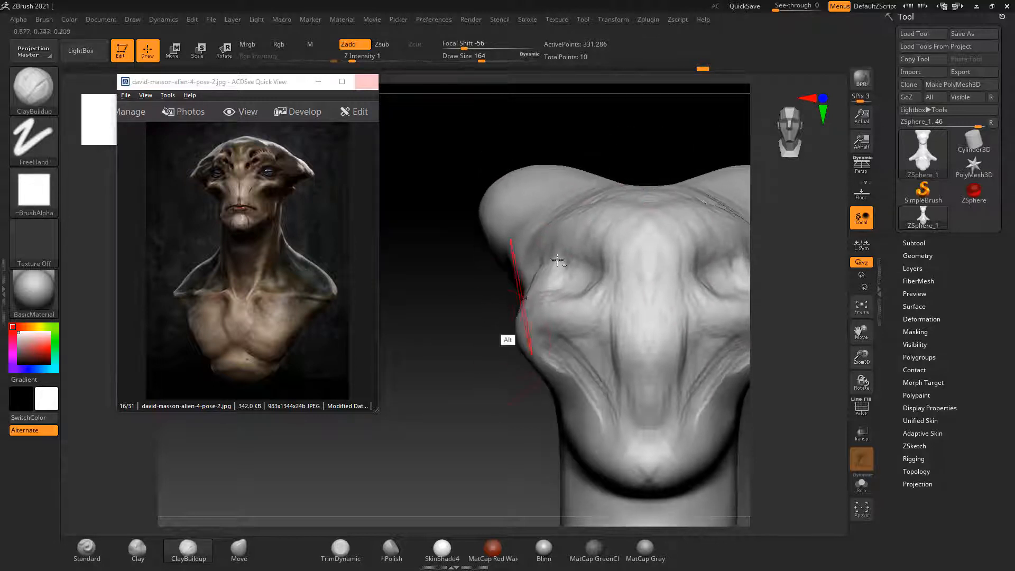
left_click_drag(595, 202, 618, 200)
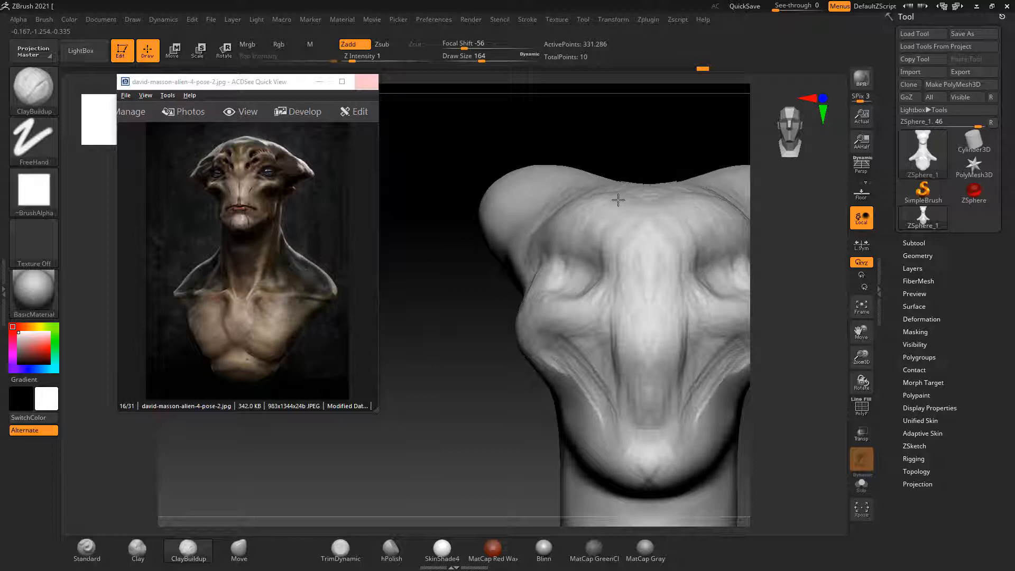
Build up the forehead into a rounded dome with broad ClayBuildup strokes across its top and outer edges.
left_click_drag(655, 127, 641, 204)
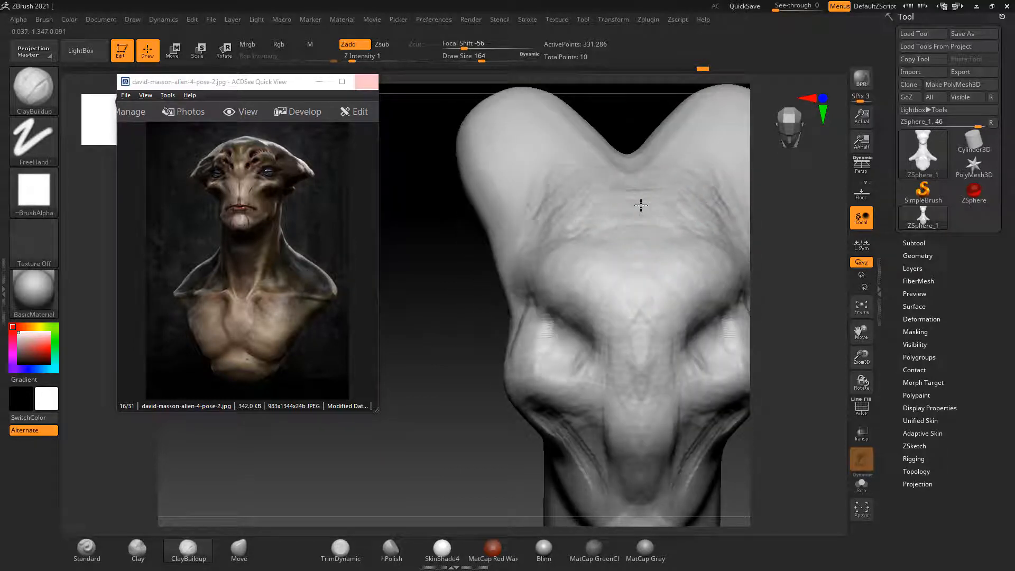
left_click_drag(558, 181, 529, 243)
left_click_drag(568, 198, 545, 241)
left_click_drag(599, 294, 618, 338)
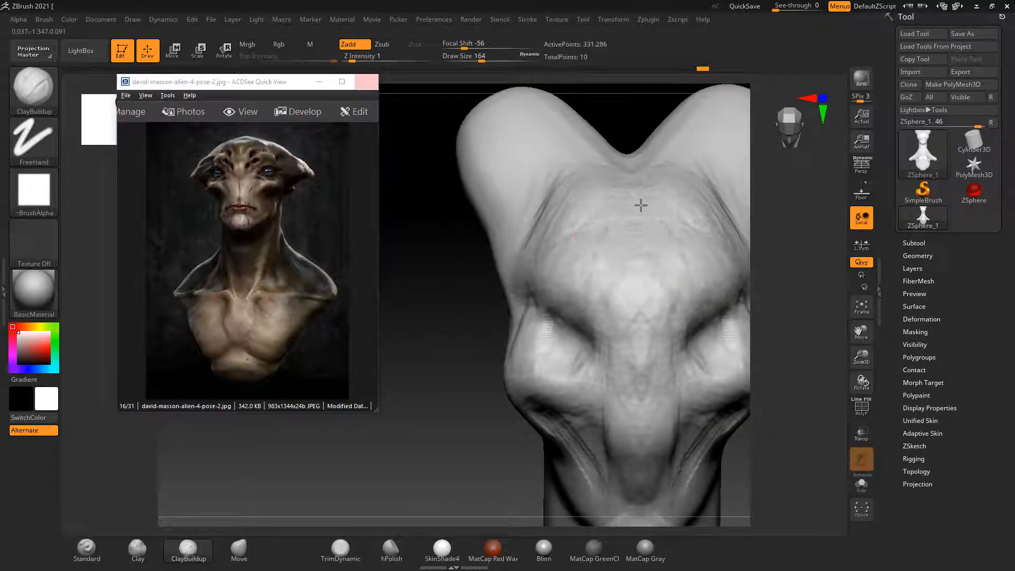
mouse_move(561, 197)
left_mouse_down()
mouse_move(529, 264)
mouse_move(518, 266)
mouse_move(530, 233)
left_mouse_up()
left_click_drag(476, 334, 478, 313, "shift")
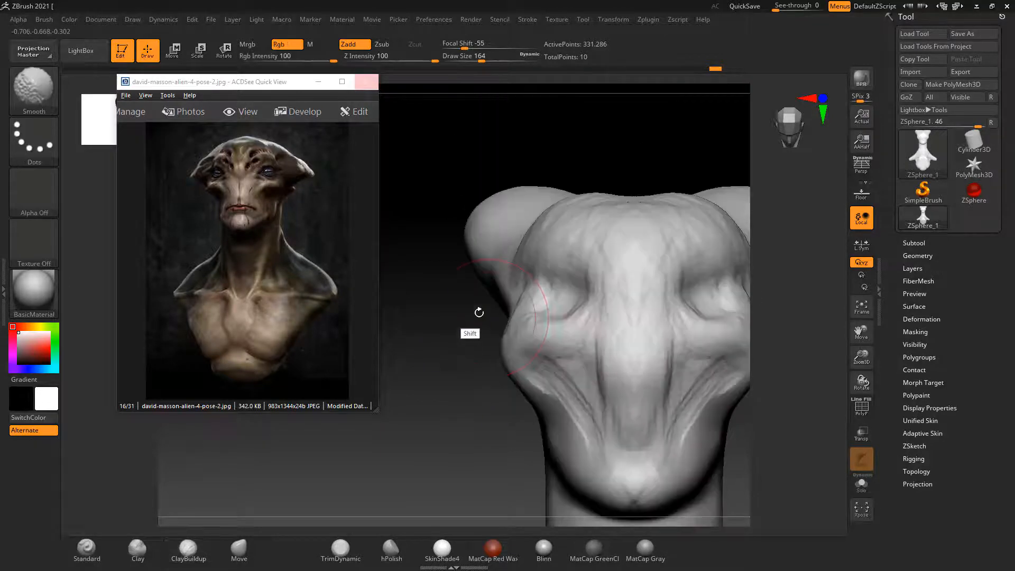
left_click_drag(627, 198, 600, 227)
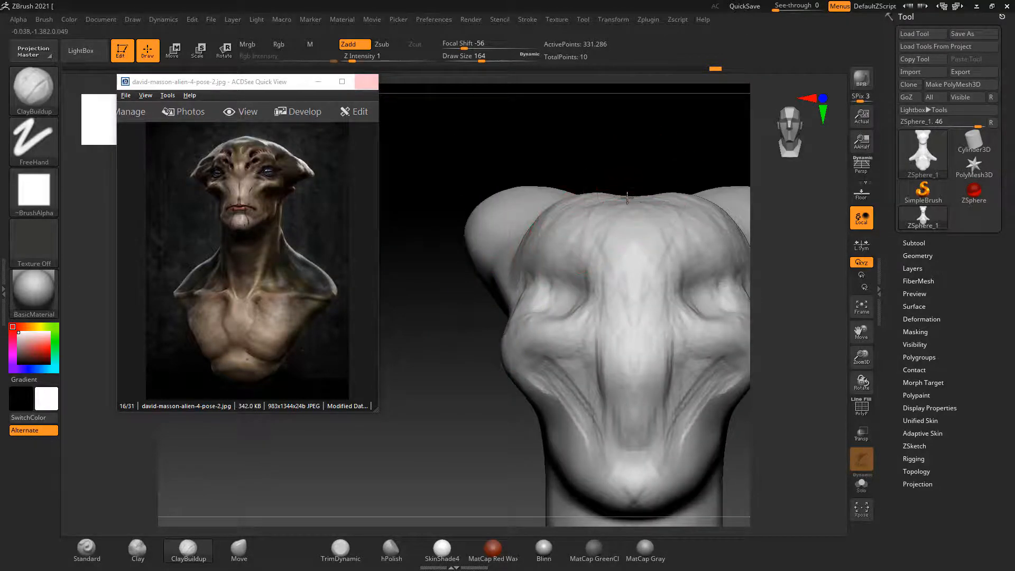
Reshape the cheek and the hollow under the cheekbone in profile with the Move brush.
left_click_drag(442, 404, 368, 403)
left_click(240, 550)
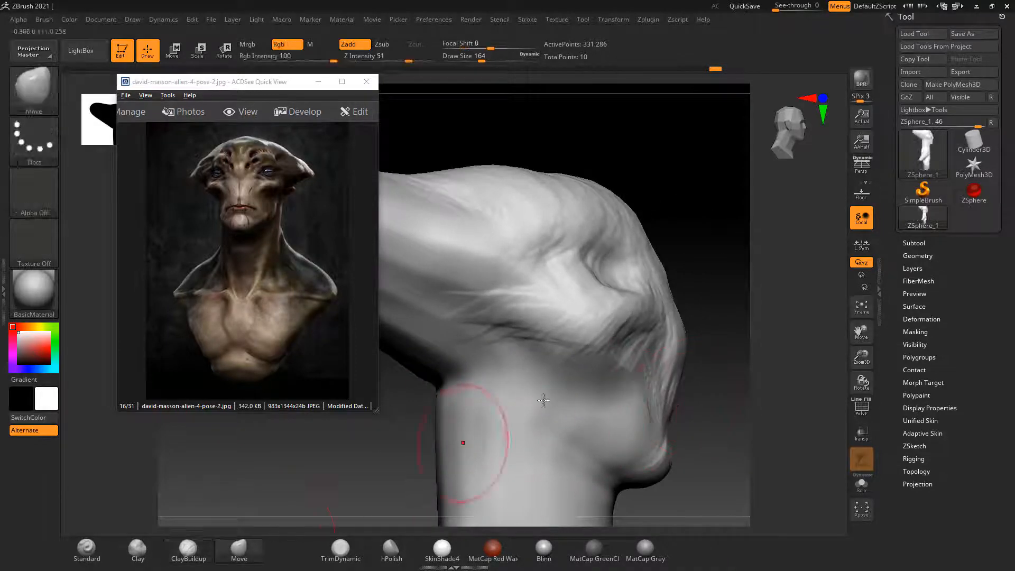
left_click_drag(620, 358, 597, 326)
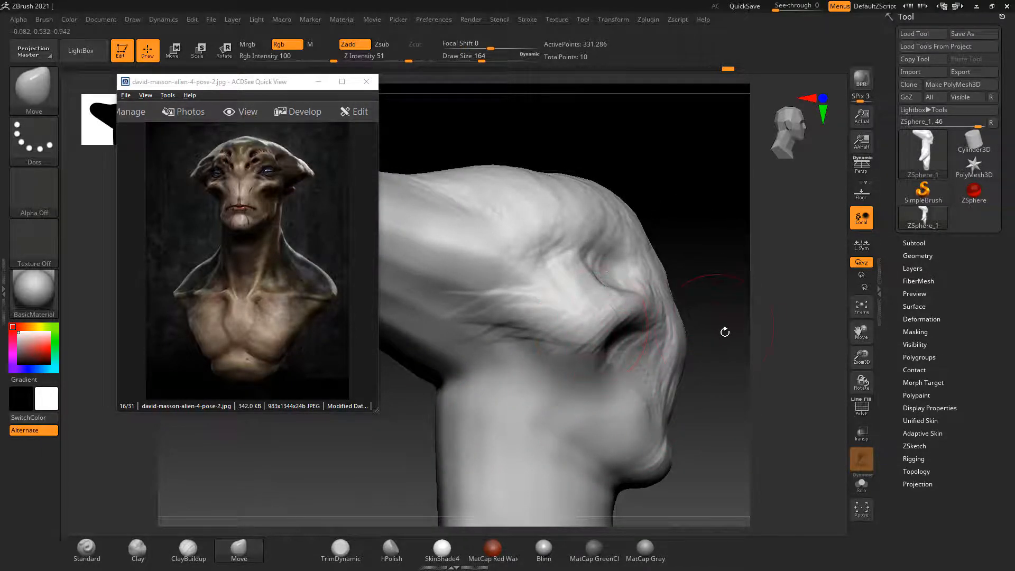
mouse_move(725, 333)
left_mouse_down()
mouse_move(513, 390)
mouse_move(763, 344)
mouse_move(735, 351)
left_mouse_up()
left_click_drag(639, 376, 613, 354)
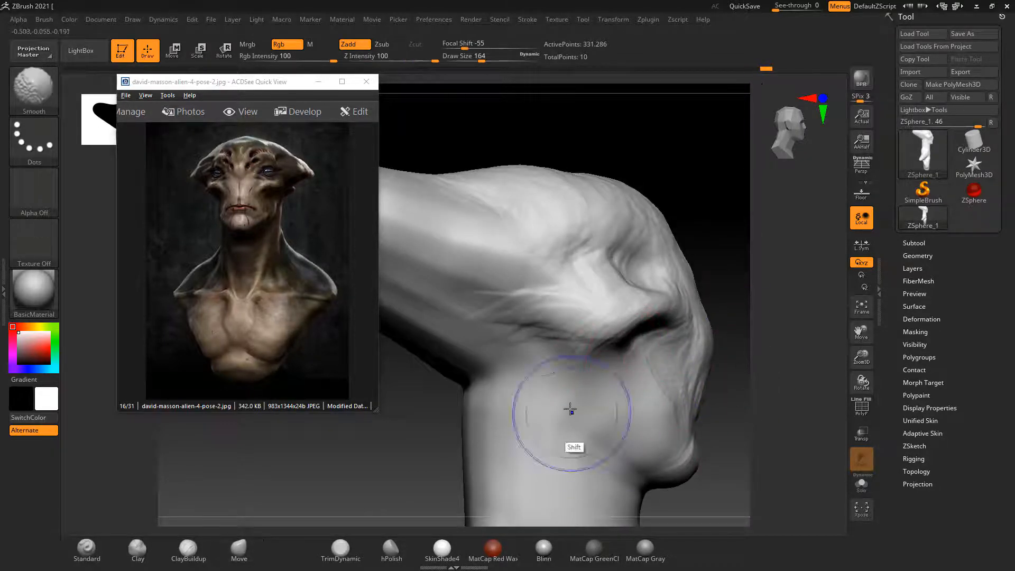
Smooth the jaw, the cheek and the side of the cranium in profile, and decline the Sticky Keys prompt.
key("shift")
key("shift")
key("shift")
key("shift")
key("shift")
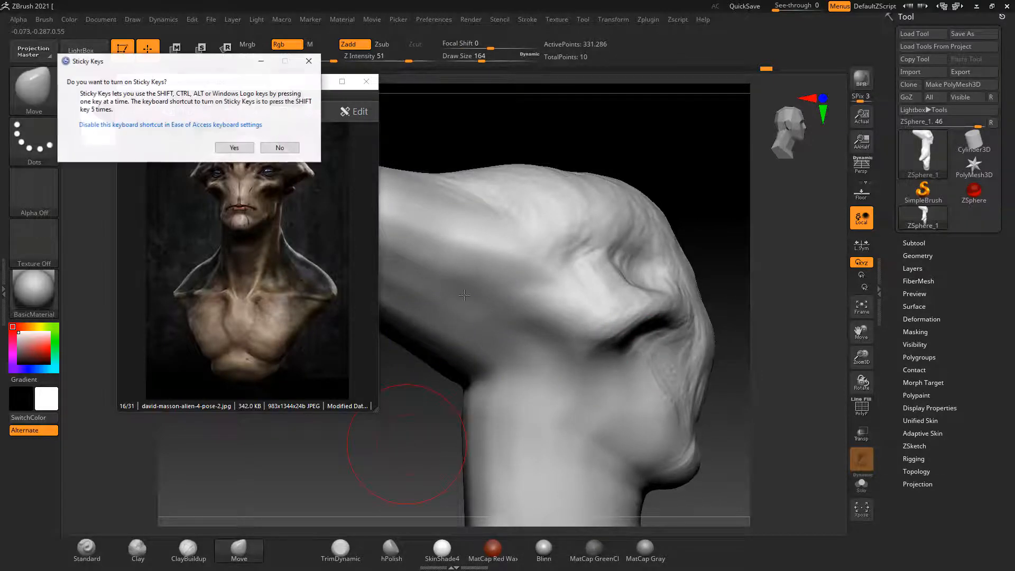
left_click(291, 149)
left_click_drag(492, 203, 462, 242, "shift")
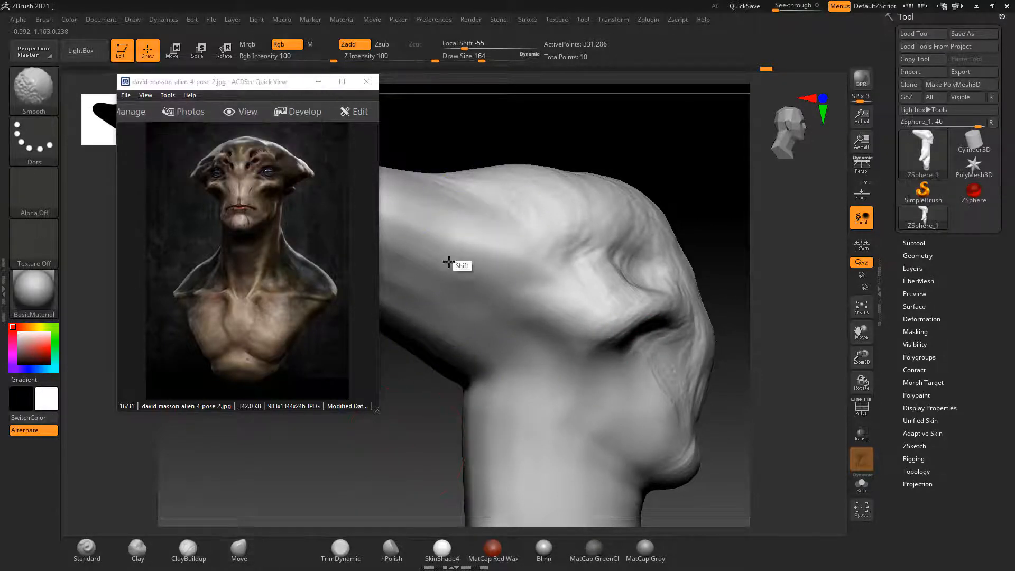
Flatten the undersides of the two rear head lobes with TrimDynamic and smooth the trimmed planes.
left_click_drag(598, 136, 709, 129, "alt")
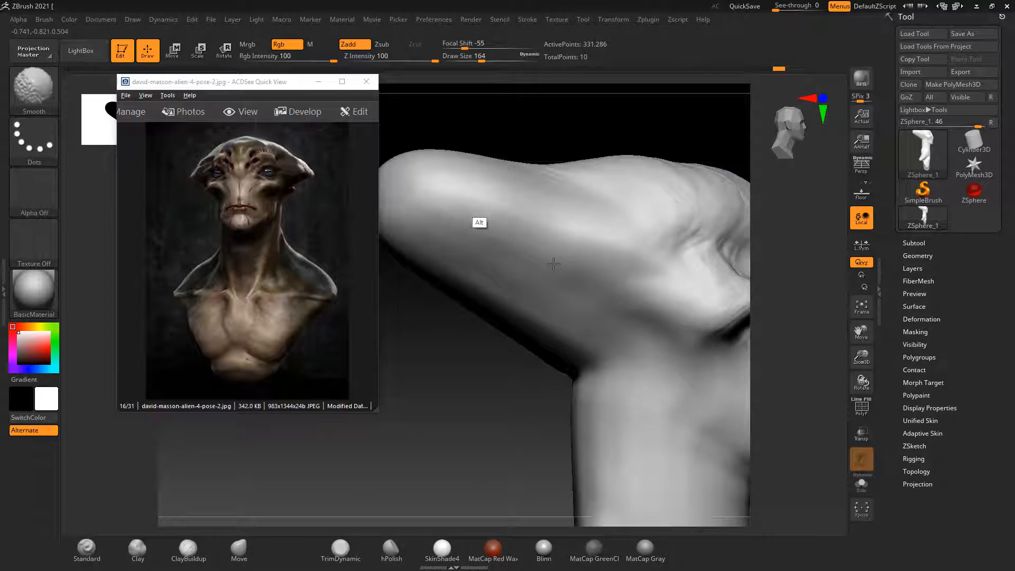
mouse_move(480, 385)
left_mouse_down()
mouse_move(659, 310)
mouse_move(705, 257)
mouse_move(693, 288)
mouse_move(680, 290)
mouse_move(707, 324)
left_mouse_up()
left_click(350, 555)
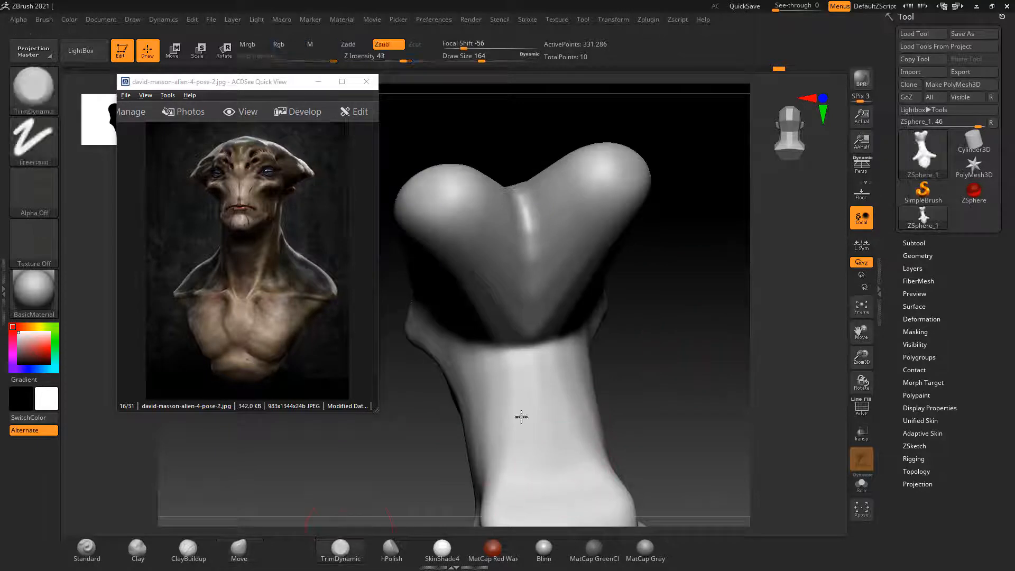
left_click_drag(648, 378, 630, 285)
left_click_drag(523, 202, 531, 186)
left_click_drag(667, 286, 665, 259)
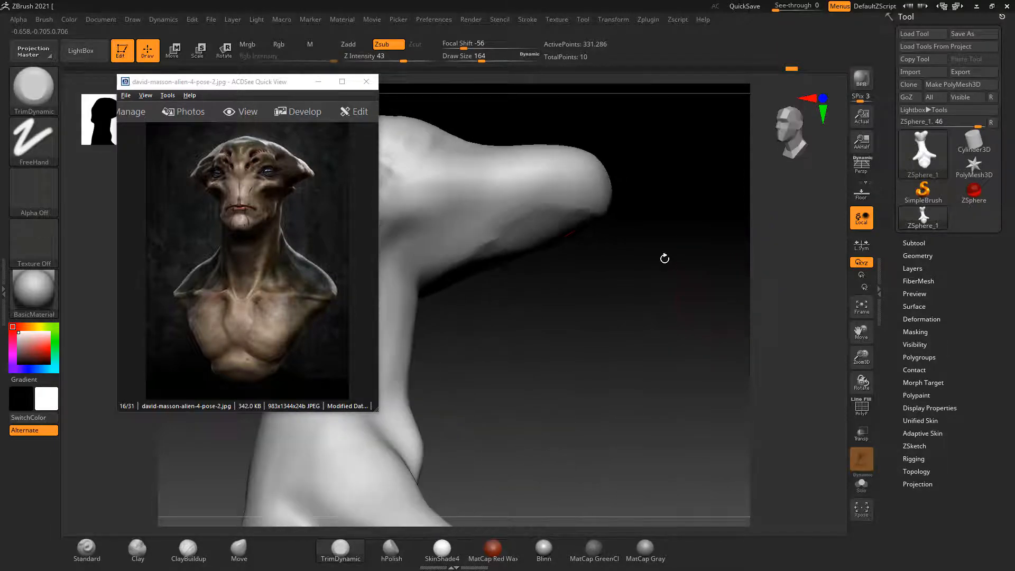
mouse_move(588, 223)
left_mouse_down()
mouse_move(569, 203)
mouse_move(507, 241)
mouse_move(497, 233)
mouse_move(465, 249)
mouse_move(558, 188)
mouse_move(460, 265)
left_mouse_up()
key("shift")
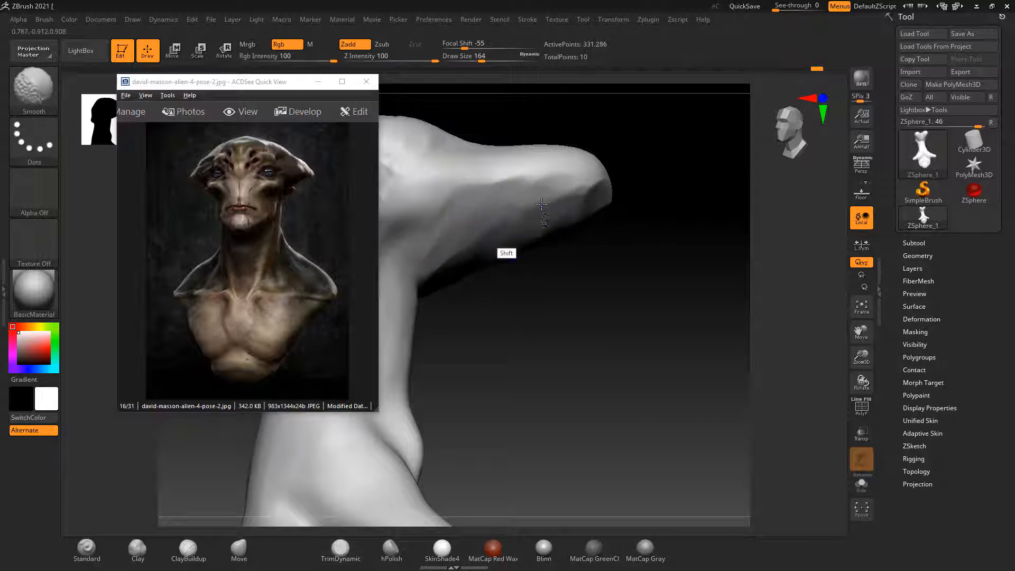
Fill the gap between the two rear head lobes by pulling the surface across with the Move brush at draw size 292.
mouse_move(691, 313)
left_mouse_down()
mouse_move(714, 334)
mouse_move(701, 295)
mouse_move(704, 332)
mouse_move(739, 311)
mouse_move(739, 300)
mouse_move(653, 269)
left_mouse_up()
left_click_drag(741, 337, 739, 351)
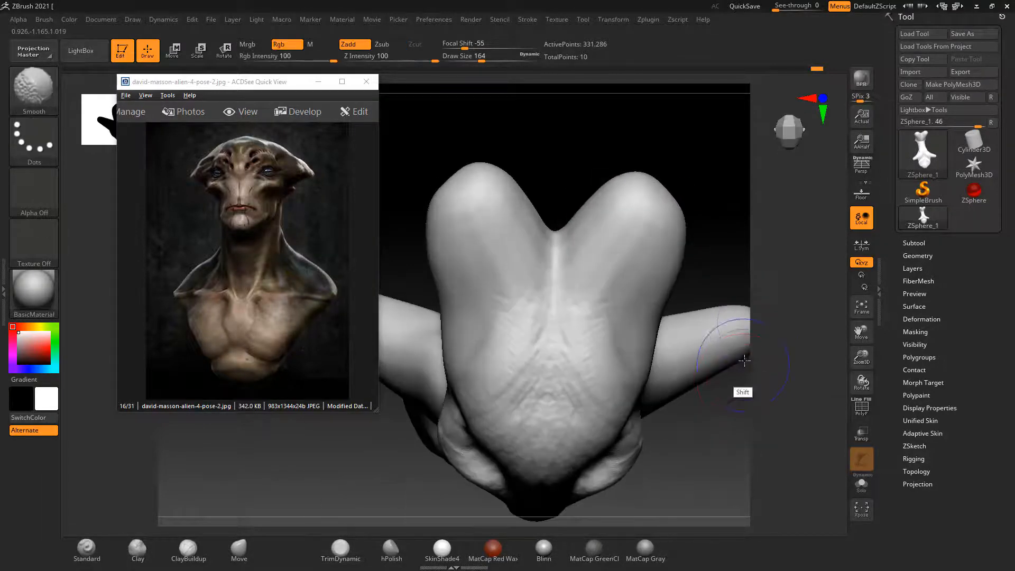
mouse_move(729, 254)
left_mouse_down()
mouse_move(723, 224)
mouse_move(709, 236)
left_mouse_up()
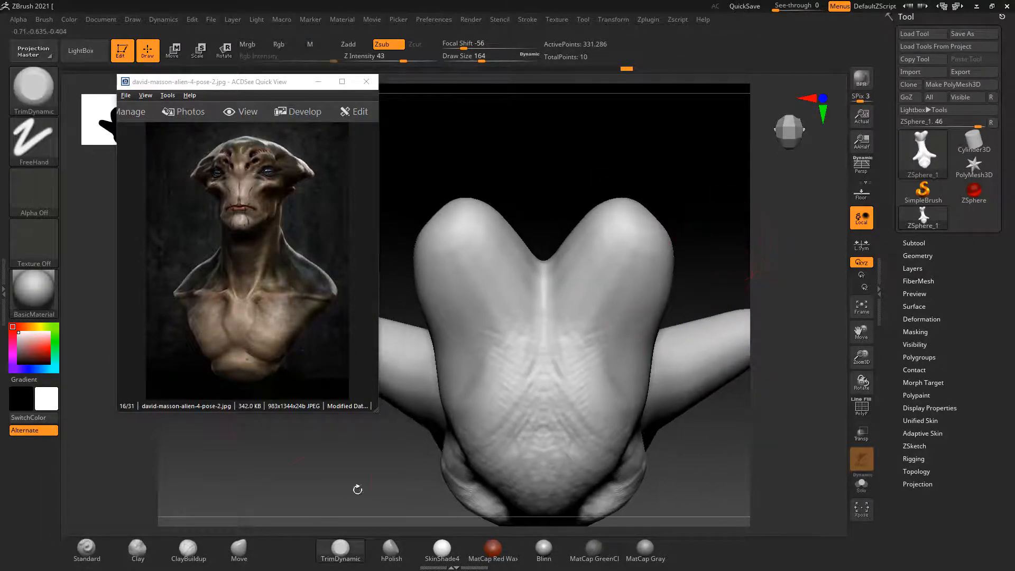
left_click(239, 550)
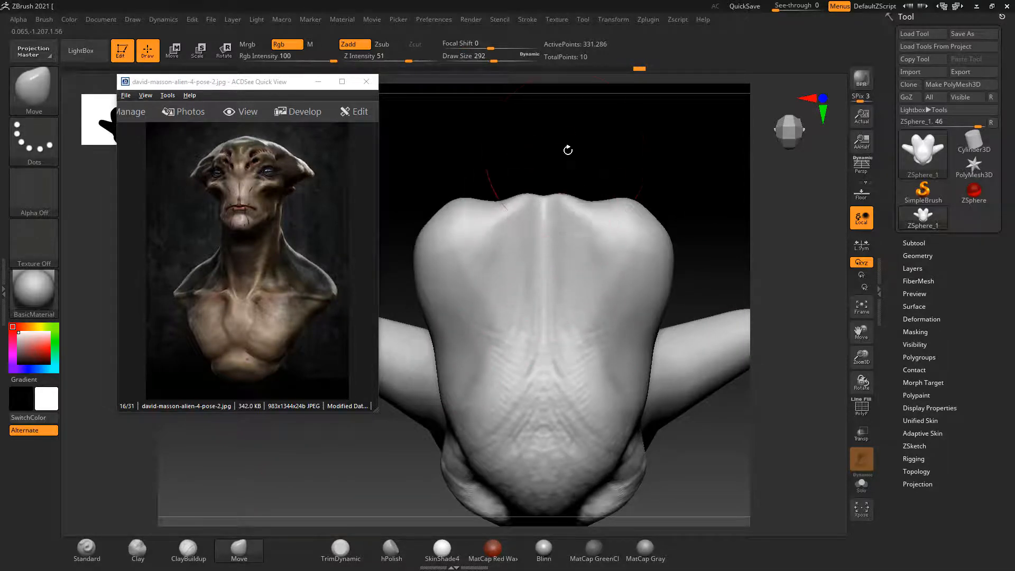
left_click_drag(568, 150, 559, 213)
mouse_move(647, 149)
left_mouse_down()
mouse_move(664, 159)
mouse_move(732, 136)
mouse_move(744, 176)
mouse_move(739, 271)
mouse_move(711, 317)
mouse_move(734, 354)
mouse_move(634, 338)
mouse_move(716, 386)
mouse_move(722, 308)
mouse_move(728, 379)
mouse_move(751, 405)
mouse_move(789, 340)
mouse_move(705, 175)
mouse_move(667, 222)
left_mouse_up()
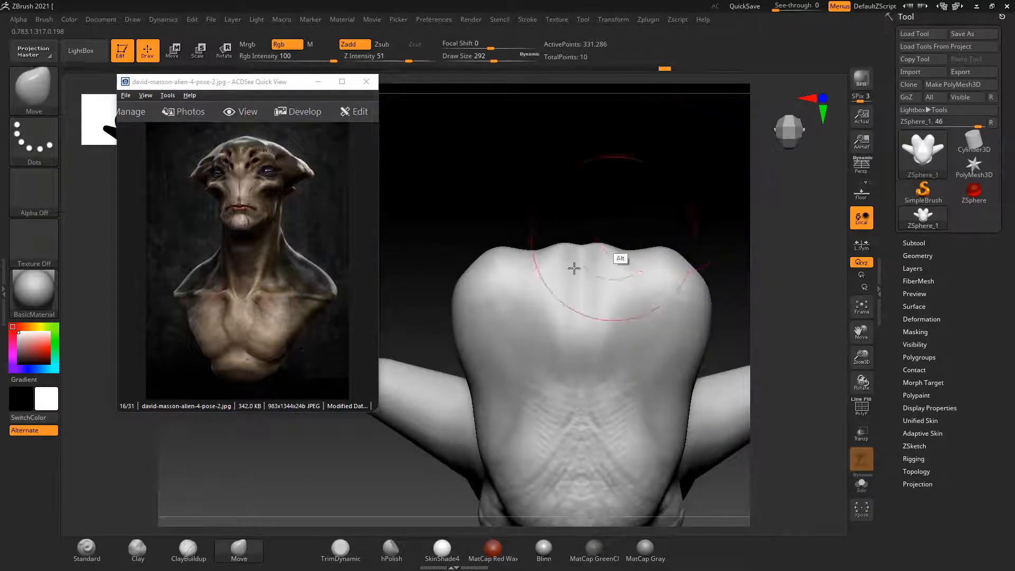
Pull the rear edge of the crest into a wide rounded arc and smooth the top of the skull.
mouse_move(529, 255)
left_mouse_down()
mouse_move(485, 265)
mouse_move(474, 293)
left_mouse_up()
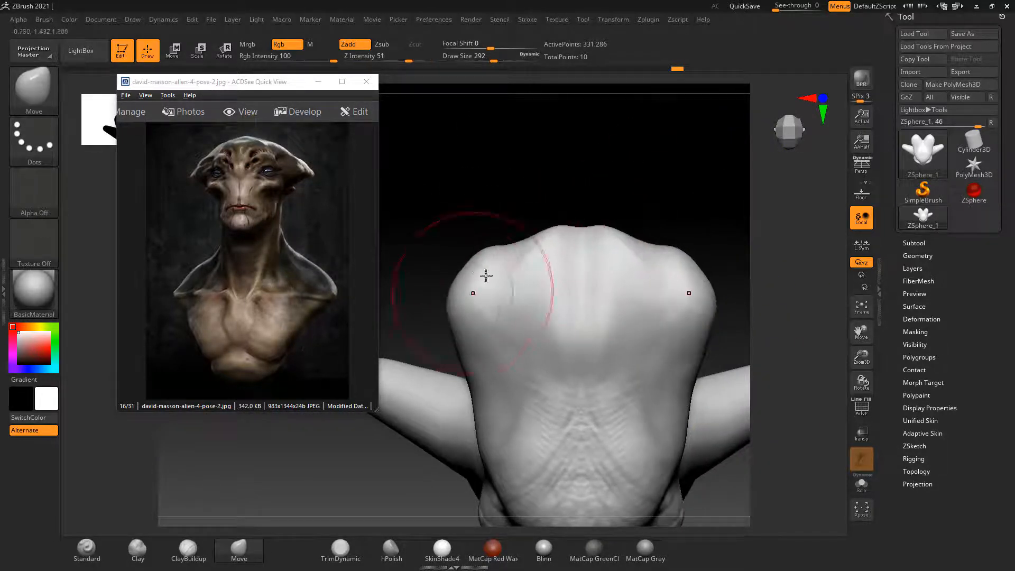
left_click_drag(579, 247, 580, 220)
mouse_move(531, 246)
left_mouse_down()
mouse_move(495, 250)
mouse_move(490, 230)
left_mouse_up()
left_click_drag(590, 206, 583, 198)
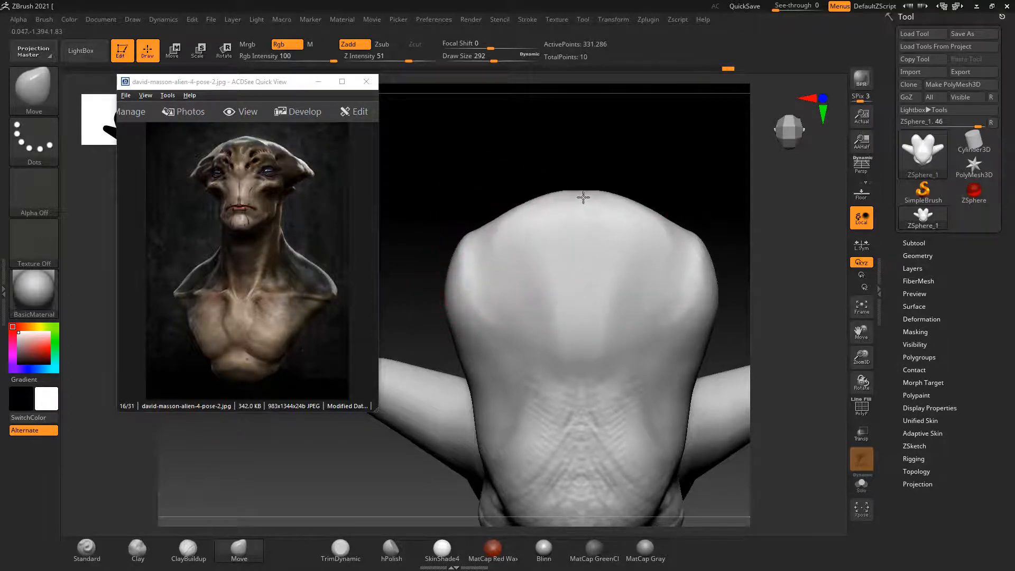
key("shift")
left_click_drag(588, 271, 588, 271, "shift")
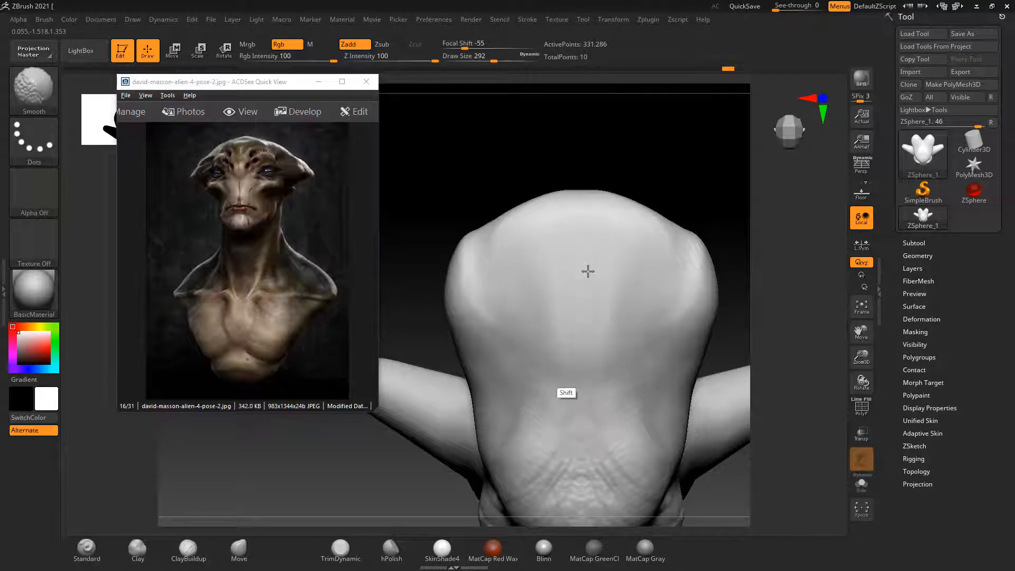
Refine the crest's silhouette from the front by reshaping its sloping sides, raising its middle and smoothing it.
mouse_move(582, 174)
left_mouse_down()
mouse_move(630, 151)
mouse_move(694, 201)
mouse_move(706, 187)
mouse_move(689, 174)
left_mouse_up()
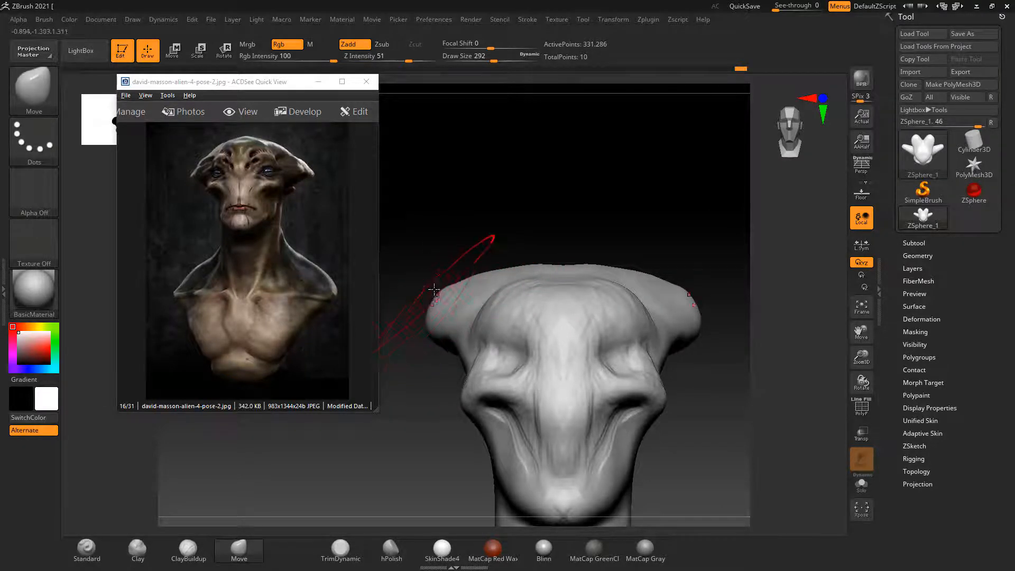
left_click_drag(446, 286, 452, 296)
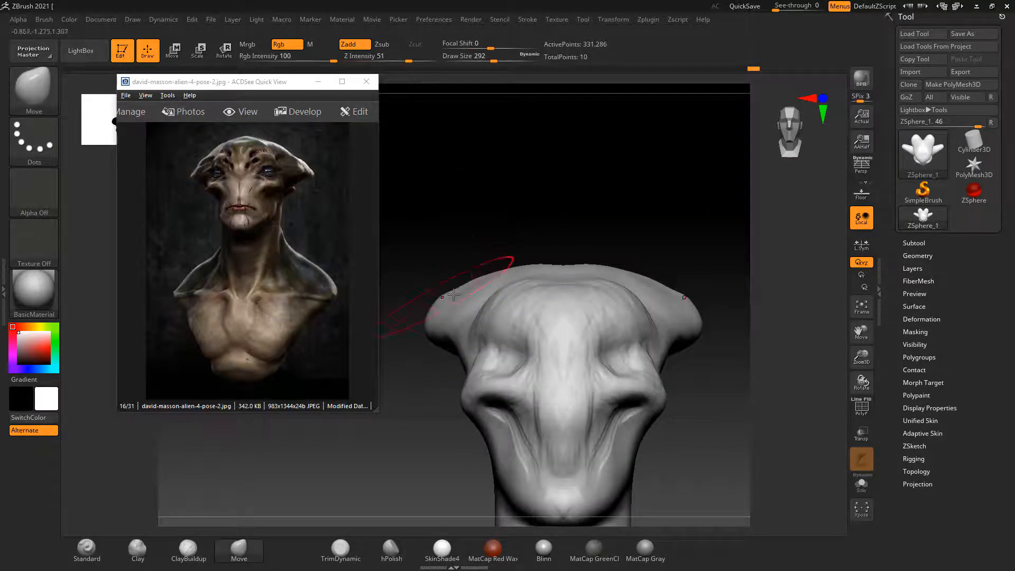
left_click_drag(562, 269, 560, 261)
key("shift")
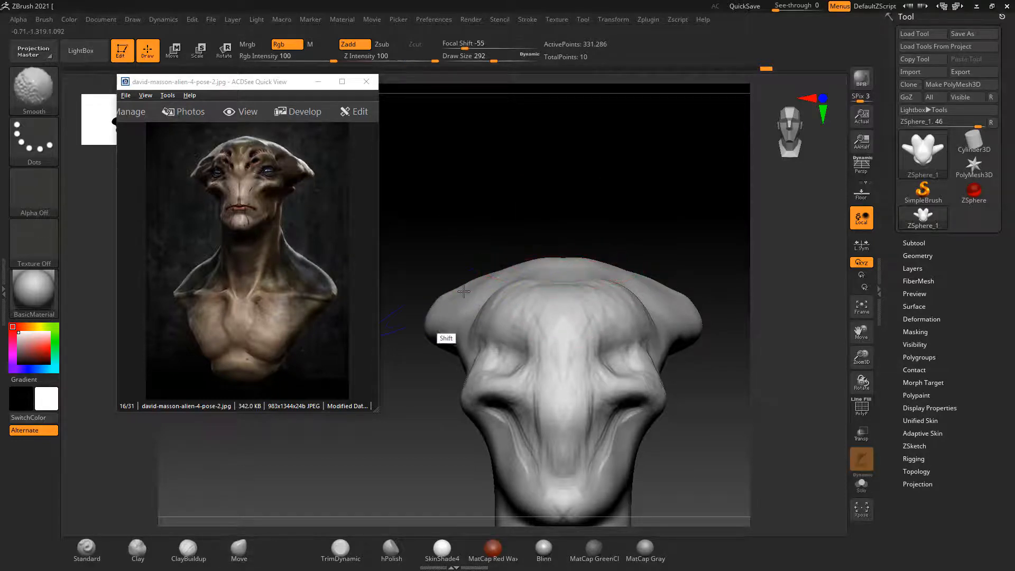
Move the reference image window away from the bust and adjust the forehead above the eyes with the Move brush, smoothing the crest.
key("alt+Tab")
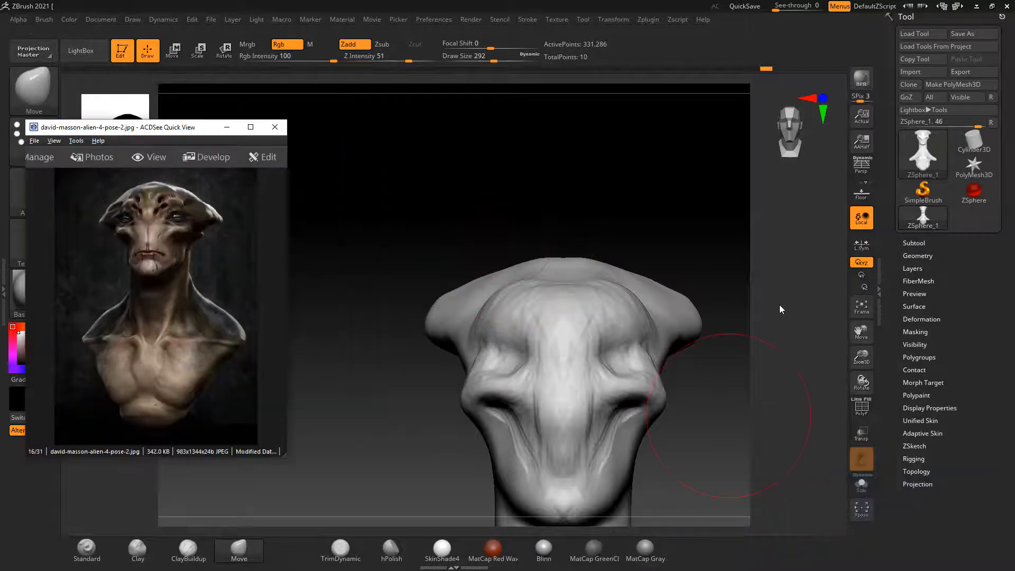
left_click_drag(736, 222, 683, 170, "alt")
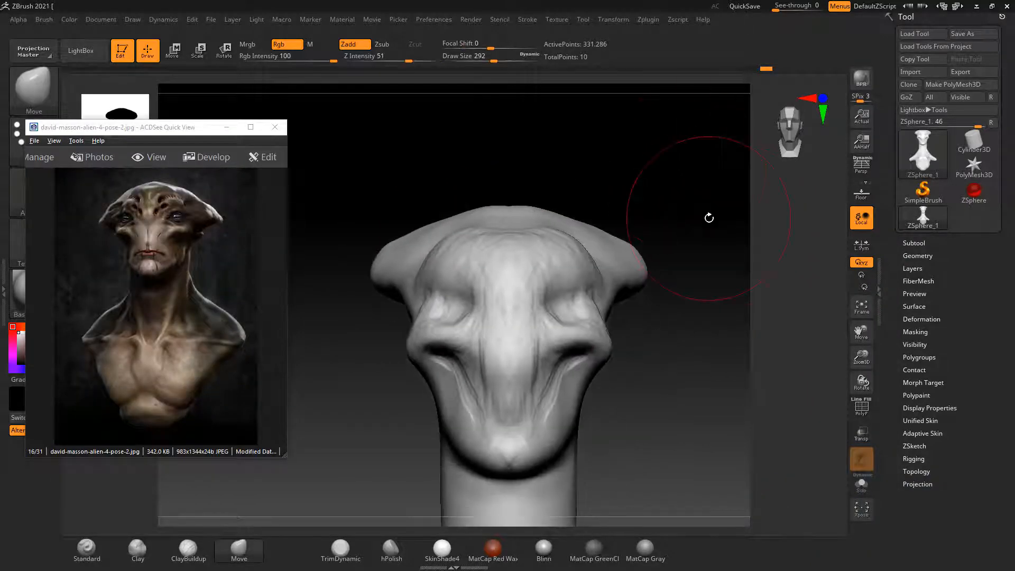
mouse_move(702, 397)
left_mouse_down("alt")
mouse_move(716, 385)
mouse_move(655, 375)
left_mouse_up("alt")
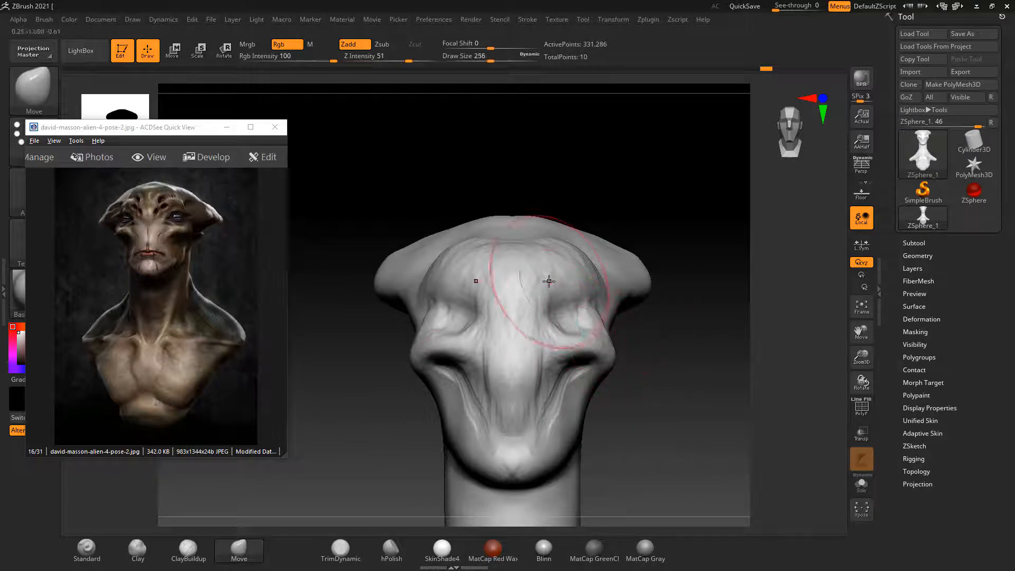
left_click_drag(548, 281, 546, 267)
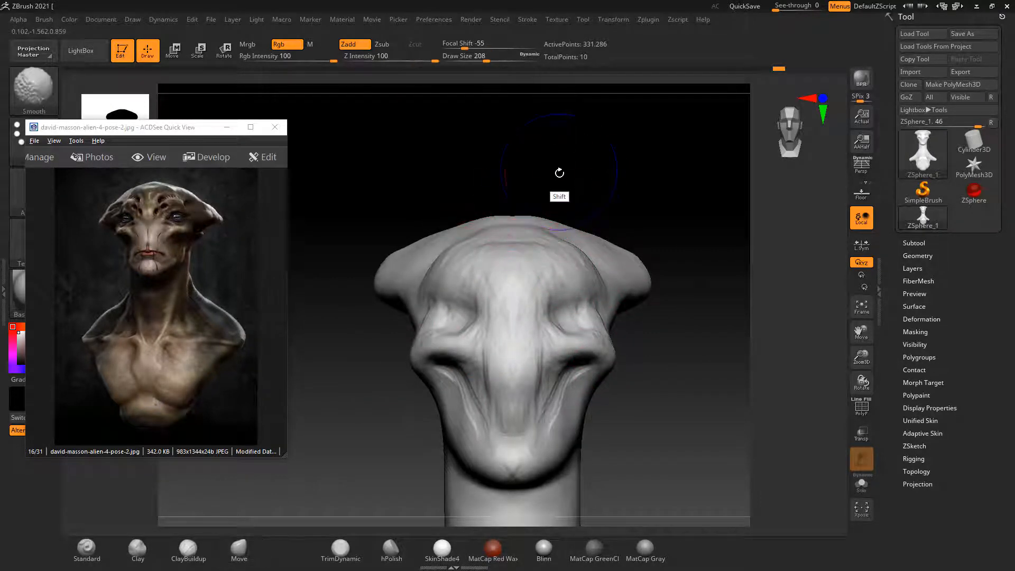
mouse_move(555, 172)
left_mouse_down()
mouse_move(579, 155)
mouse_move(520, 274)
left_mouse_up()
Build up the transition from forehead to crest with ClayBuildup at draw size 208 and smooth the top of the head.
left_click(189, 550)
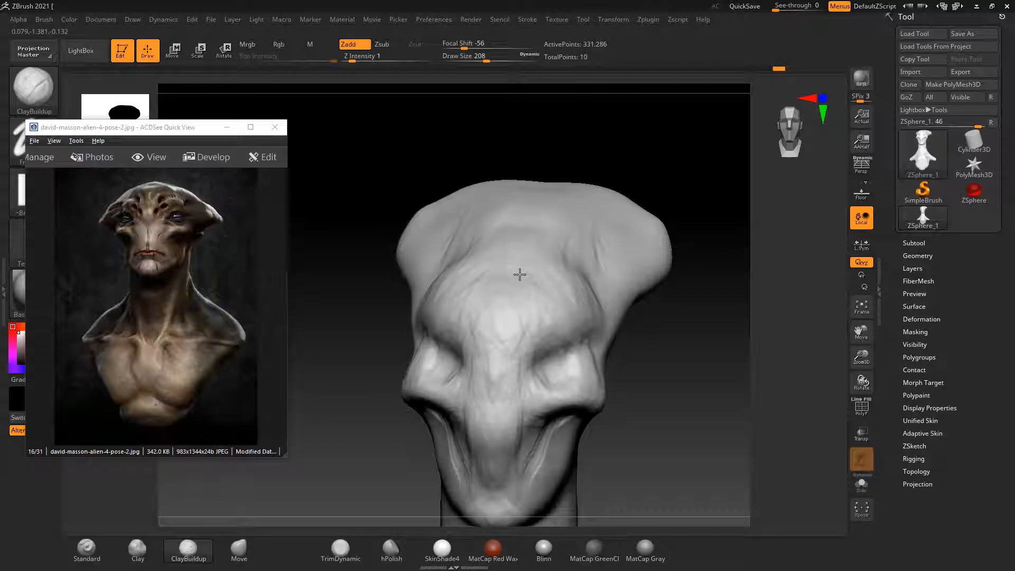
mouse_move(519, 233)
left_mouse_down()
mouse_move(619, 148)
mouse_move(626, 170)
mouse_move(591, 208)
mouse_move(607, 160)
mouse_move(585, 234)
left_mouse_up()
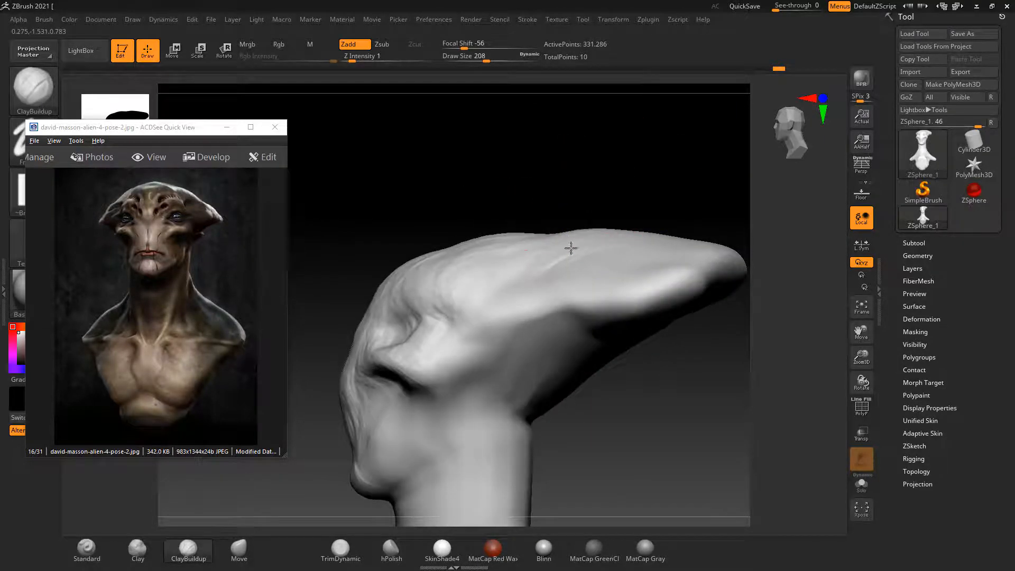
mouse_move(614, 144)
left_mouse_down()
mouse_move(607, 243)
mouse_move(587, 246)
left_mouse_up()
mouse_move(668, 252)
left_mouse_down()
mouse_move(550, 259)
mouse_move(693, 241)
left_mouse_up()
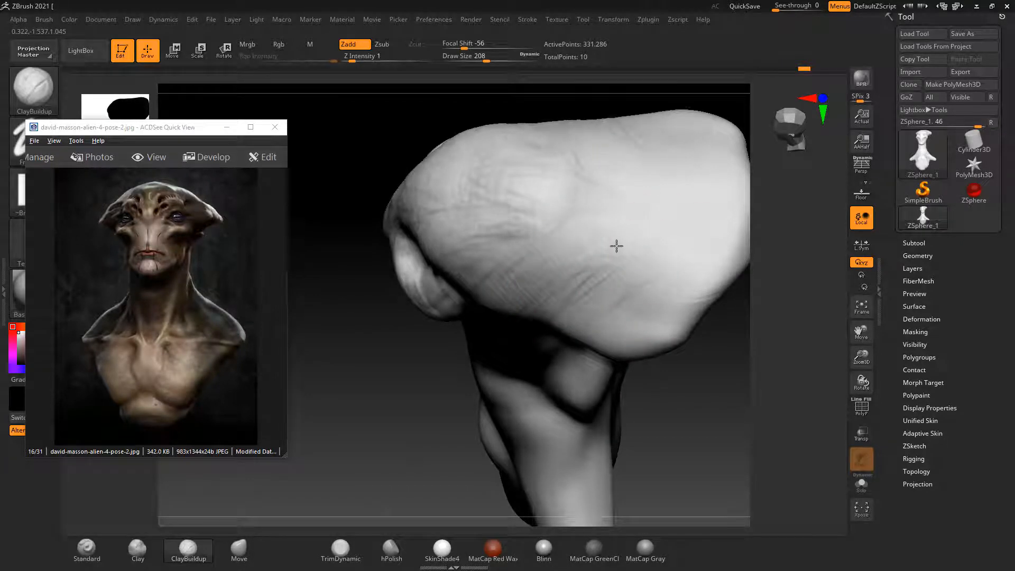
left_click_drag(617, 245, 594, 210, "shift")
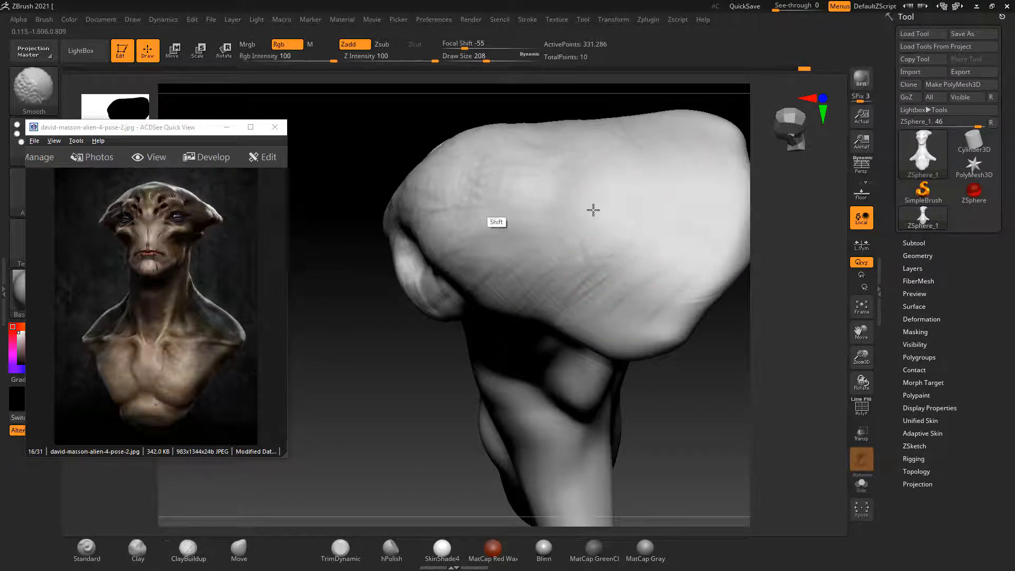
mouse_move(629, 386)
left_mouse_down()
mouse_move(641, 431)
mouse_move(723, 413)
mouse_move(735, 374)
mouse_move(714, 381)
mouse_move(740, 340)
mouse_move(709, 317)
mouse_move(696, 374)
mouse_move(696, 340)
mouse_move(653, 333)
mouse_move(587, 284)
left_mouse_up()
key("shift")
key("shift")
key("shift")
key("shift")
key("shift")
left_click(280, 147)
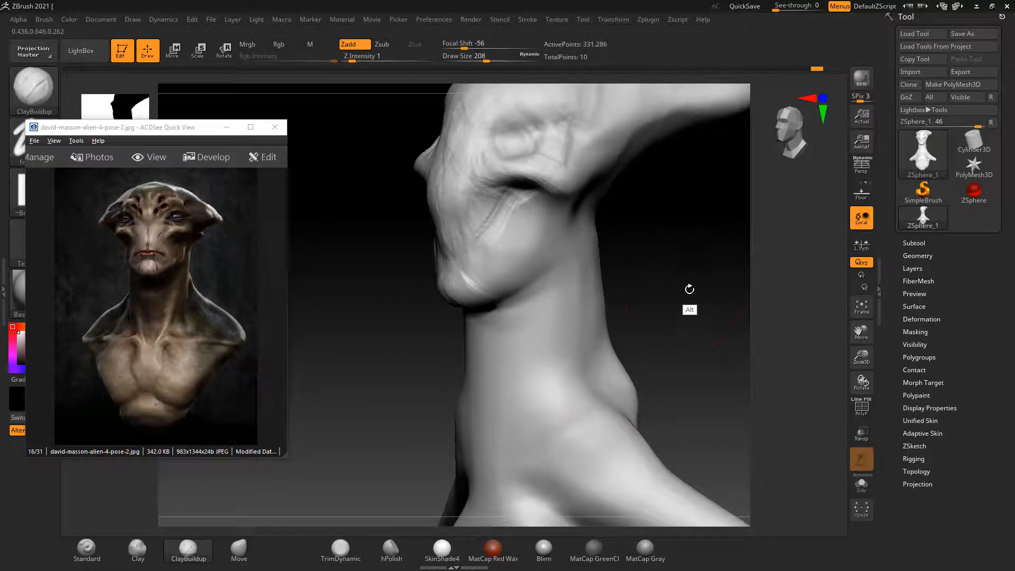
Sculpt the long diagonal muscles of the neck with ClayBuildup strokes at draw size 180.
left_click_drag(689, 291, 631, 295)
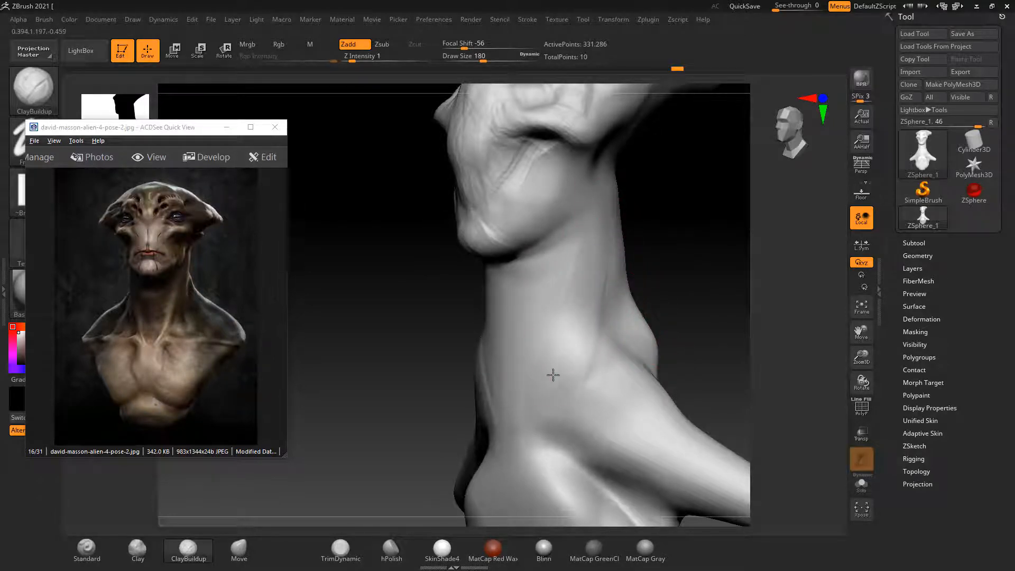
left_click_drag(554, 375, 530, 442)
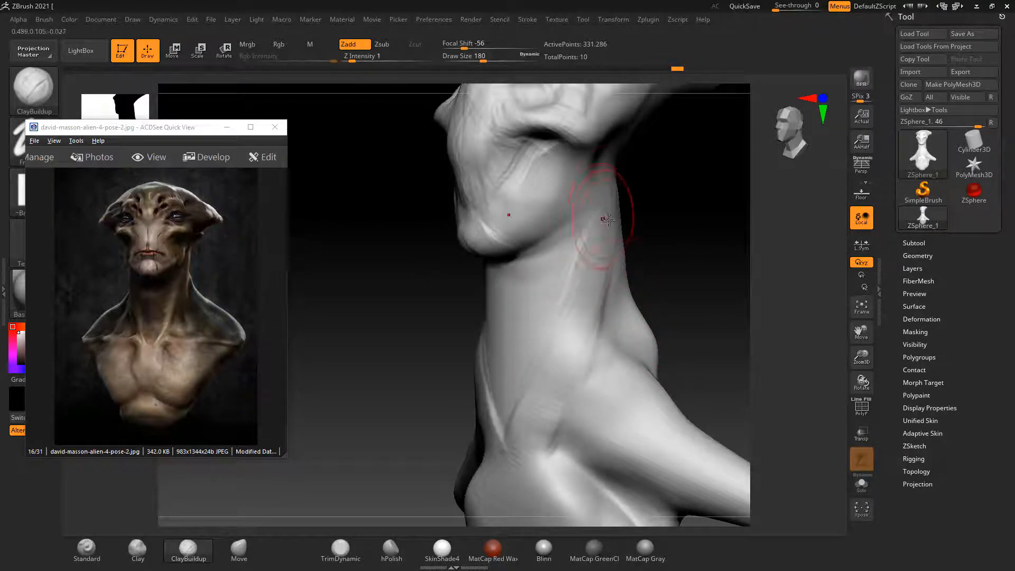
left_click_drag(680, 192, 635, 211)
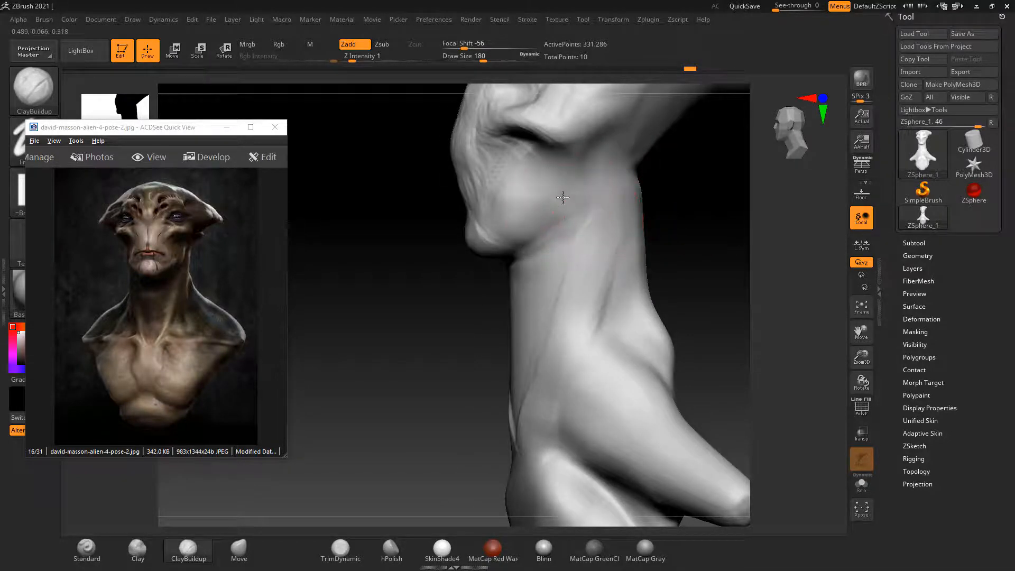
Define the jawline and jaw corner with ClayBuildup, reducing the draw size to 120, and smooth the cheek above it.
mouse_move(693, 239)
left_mouse_down("alt")
mouse_move(705, 226)
mouse_move(706, 257)
left_mouse_up("alt")
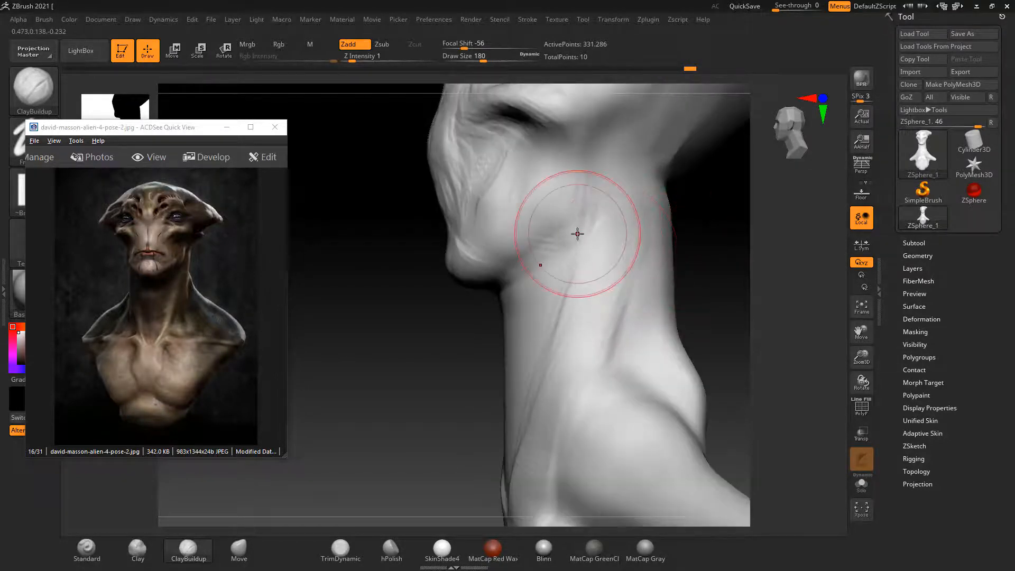
key("bracketleft")
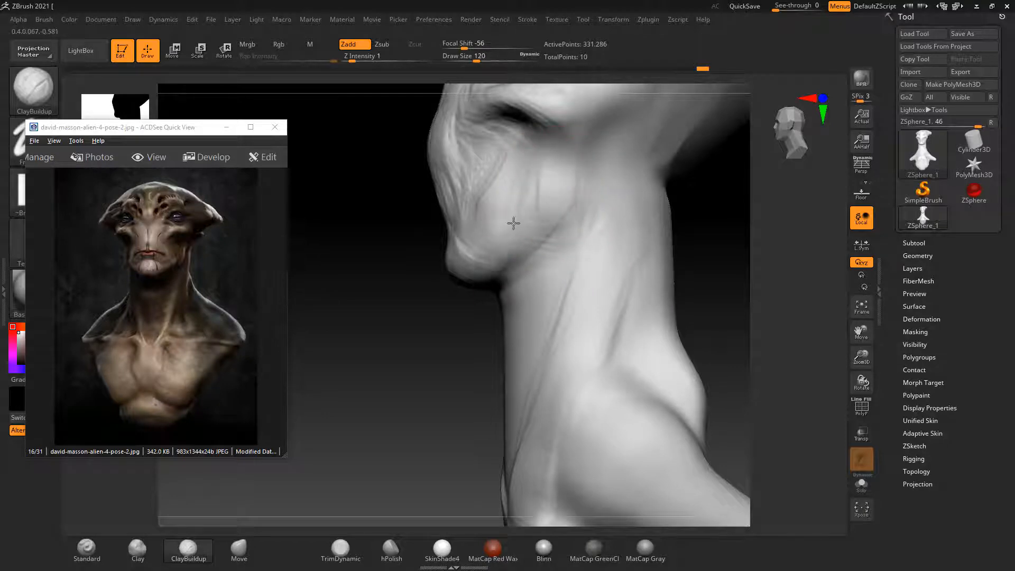
left_click_drag(710, 233, 809, 254)
mouse_move(691, 270)
left_mouse_down("alt")
mouse_move(684, 308)
mouse_move(761, 296)
left_mouse_up("alt")
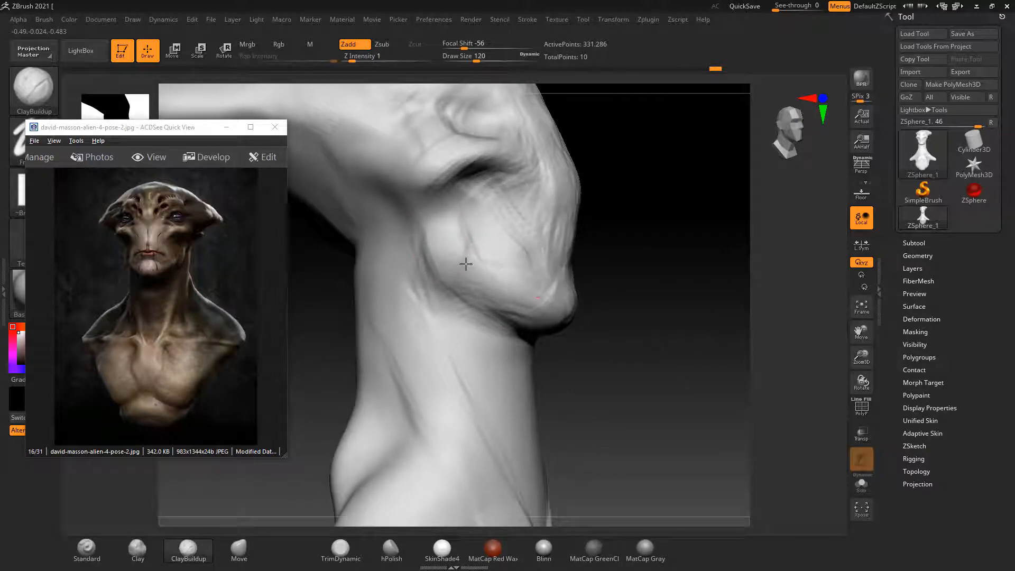
left_click_drag(635, 275, 673, 281)
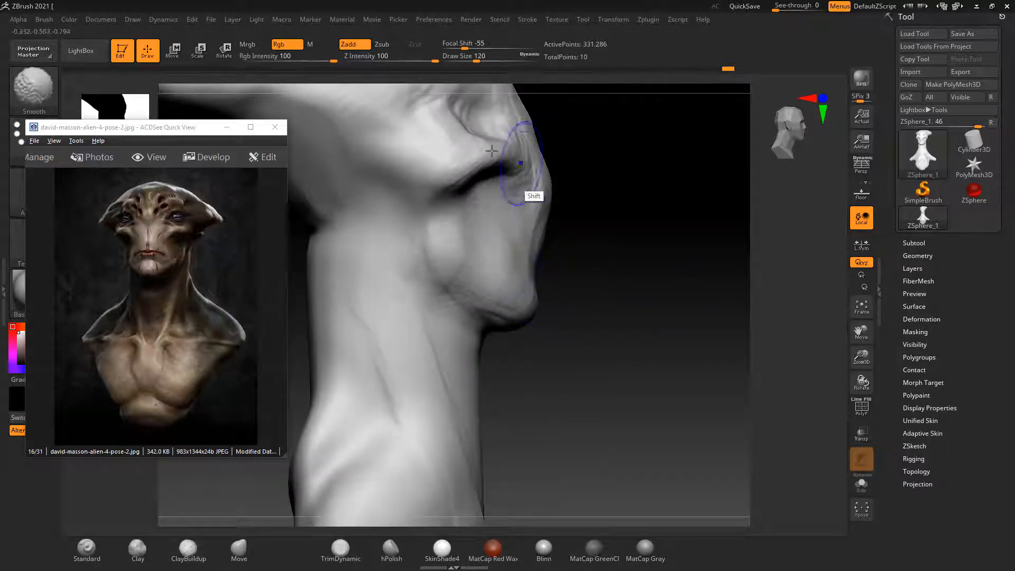
left_click_drag(404, 60, 405, 59)
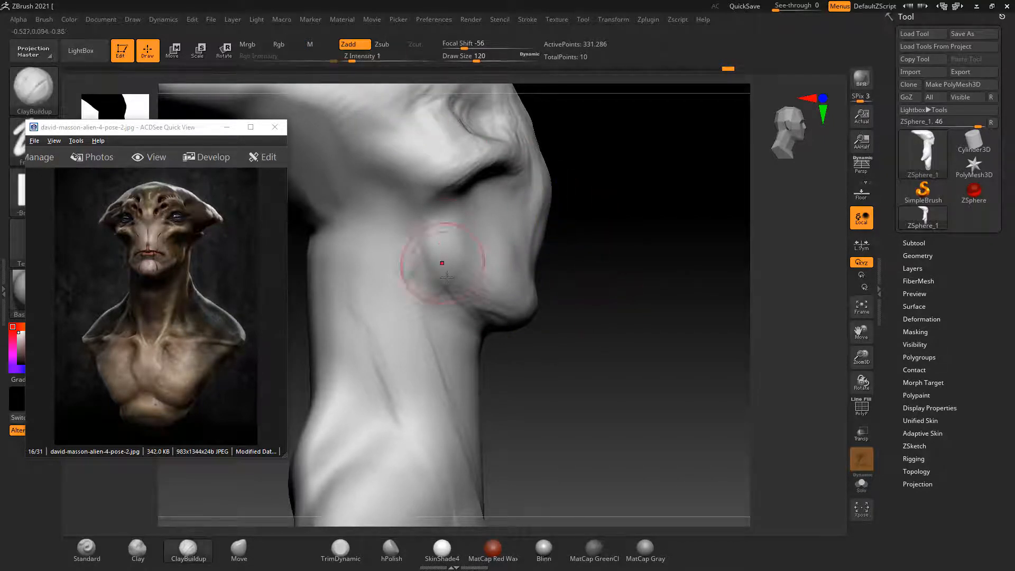
mouse_move(641, 294)
left_mouse_down()
mouse_move(673, 315)
mouse_move(712, 294)
left_mouse_up()
Switch to the Move brush for adjusting the bust and decline turning on Sticky Keys.
left_click(252, 566)
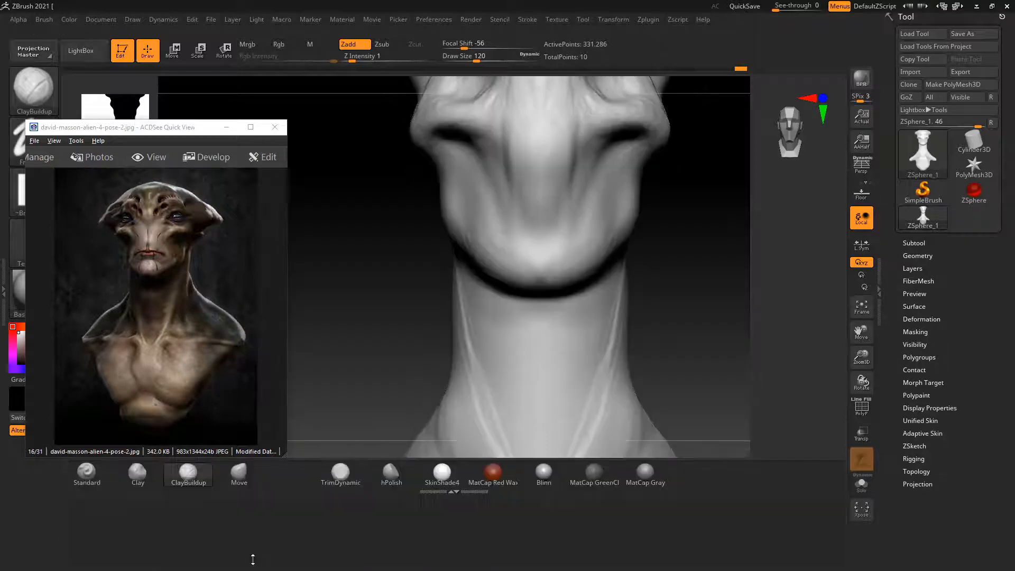
left_click(325, 464)
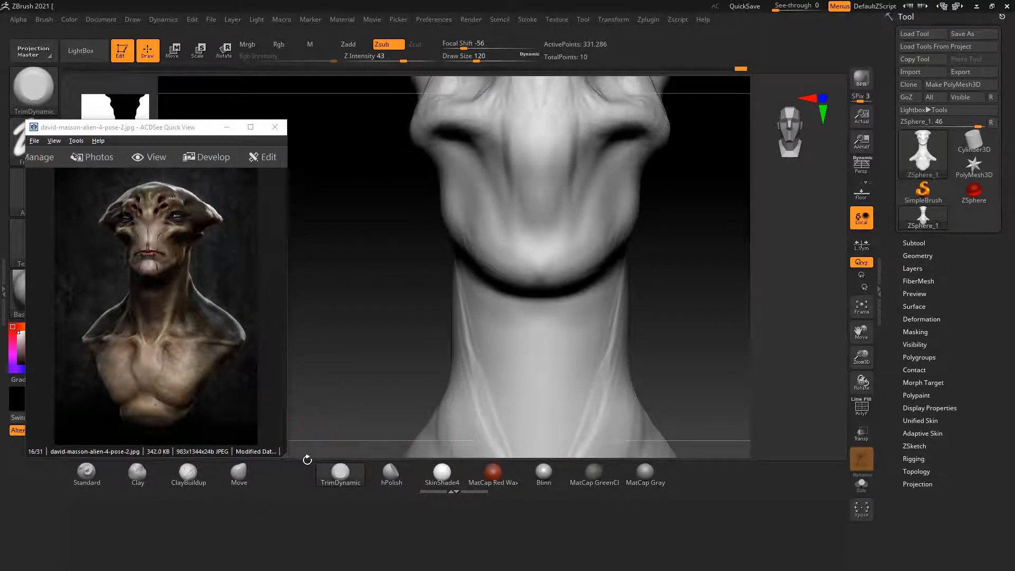
left_click_drag(307, 460, 280, 486)
left_click(241, 475)
mouse_move(668, 271)
left_mouse_down("shift")
mouse_move(684, 260)
mouse_move(693, 326)
left_mouse_up("shift")
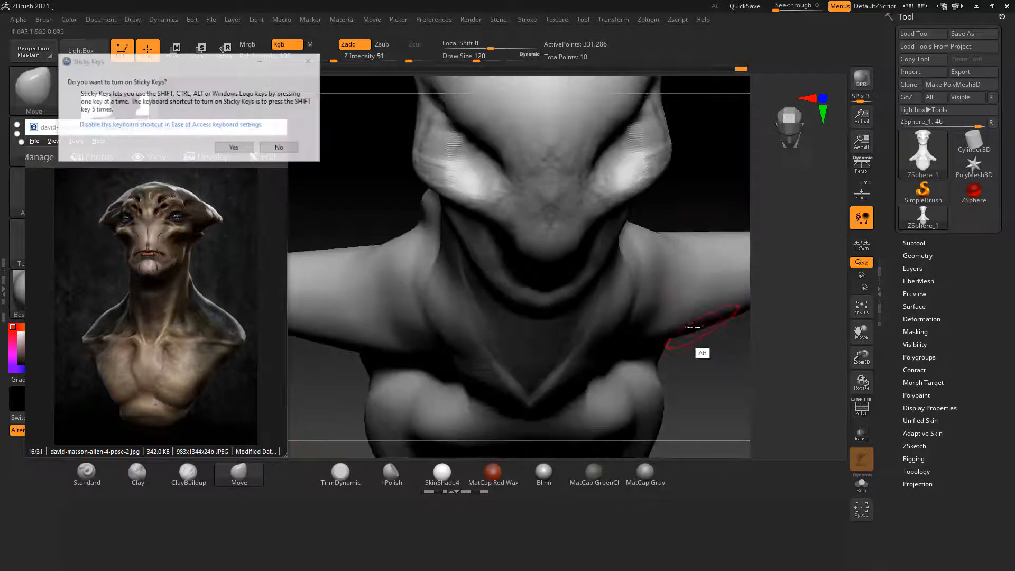
left_click_drag(709, 241, 413, 214)
left_click(280, 148)
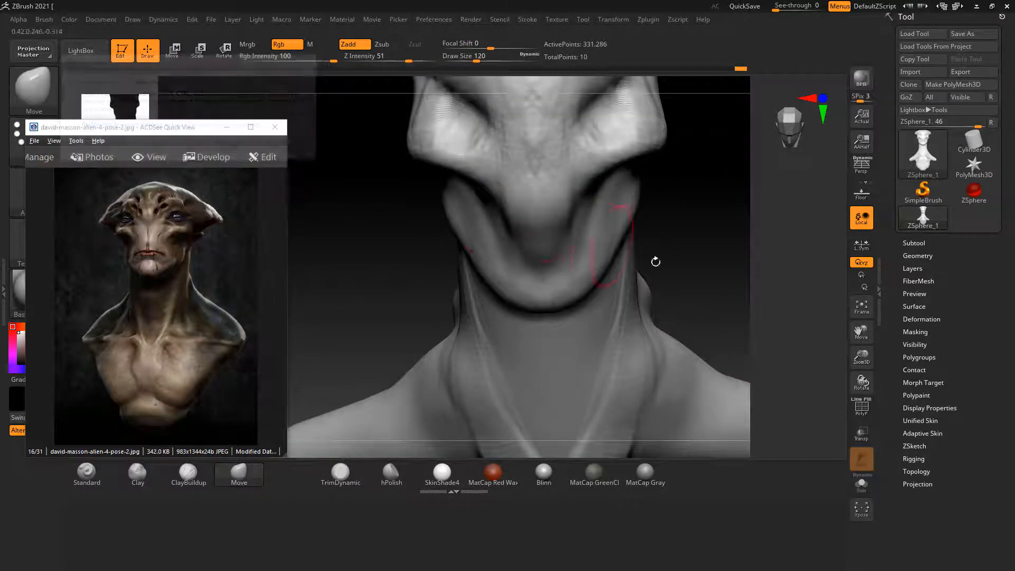
Adjust the jaw corner, forehead profile and eye socket in side view with the Move brush at draw size 196.
mouse_move(692, 245)
left_mouse_down("shift")
mouse_move(723, 249)
mouse_move(641, 288)
mouse_move(723, 295)
mouse_move(751, 337)
left_mouse_up("shift")
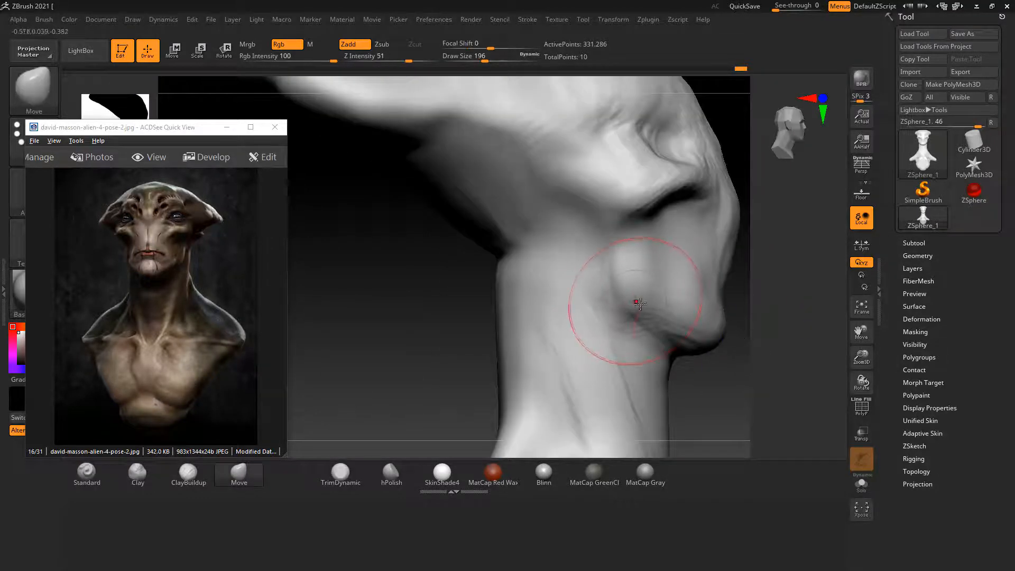
left_click_drag(745, 293, 664, 322, "alt")
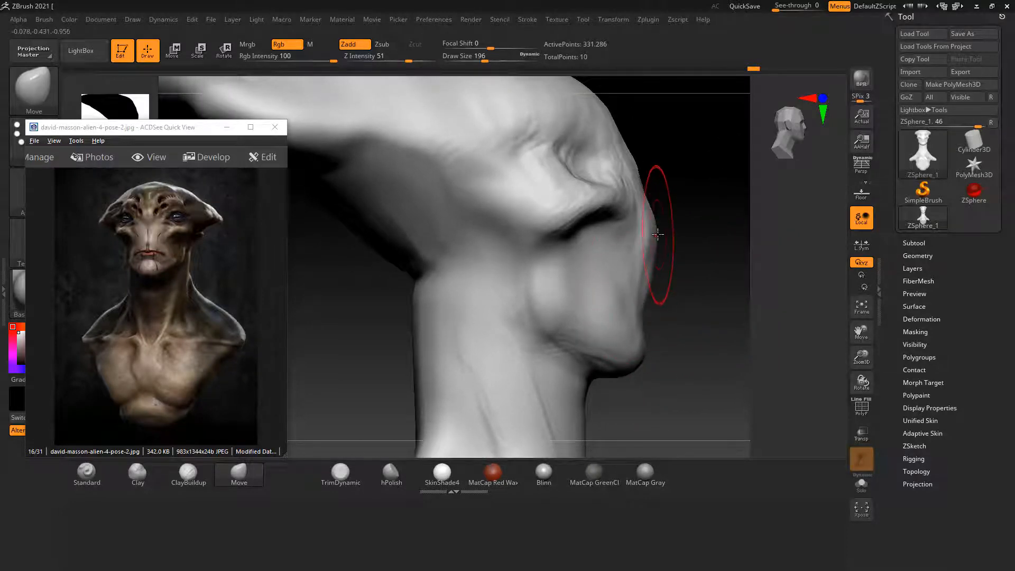
left_click_drag(615, 146, 623, 137)
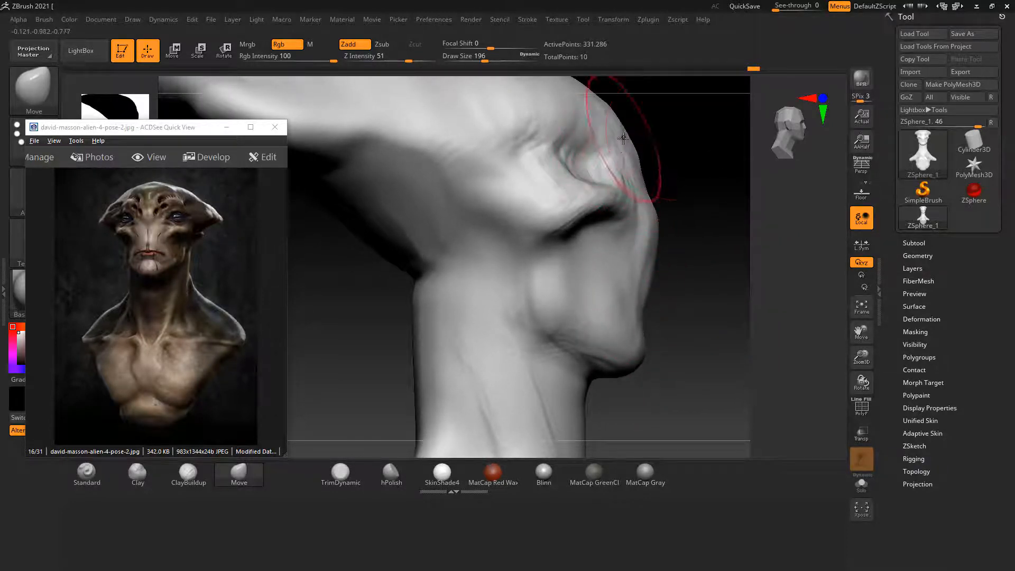
mouse_move(686, 105)
left_mouse_down("alt")
mouse_move(690, 165)
mouse_move(657, 143)
mouse_move(650, 152)
mouse_move(708, 165)
left_mouse_up("alt")
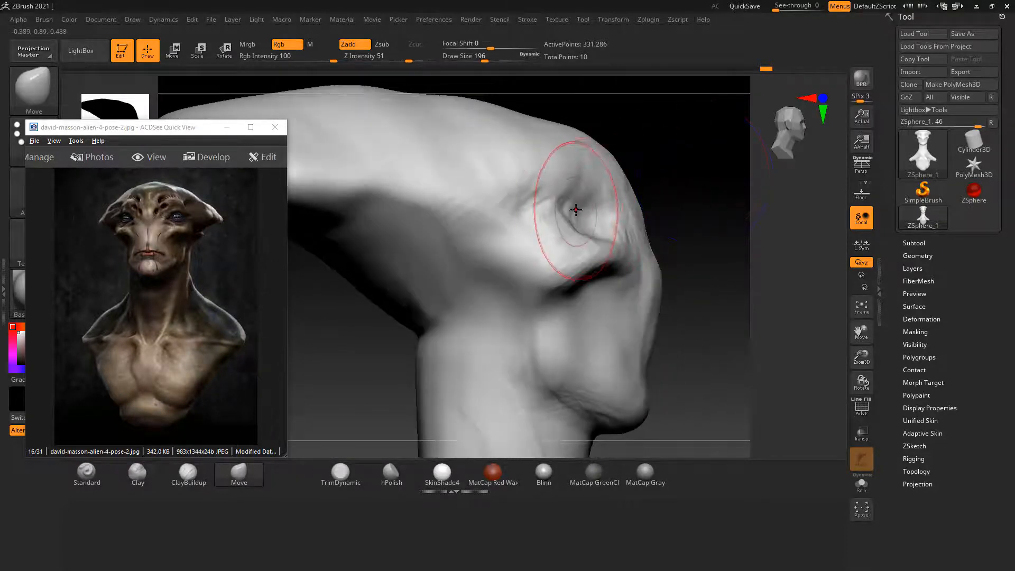
left_click_drag(568, 211, 578, 215)
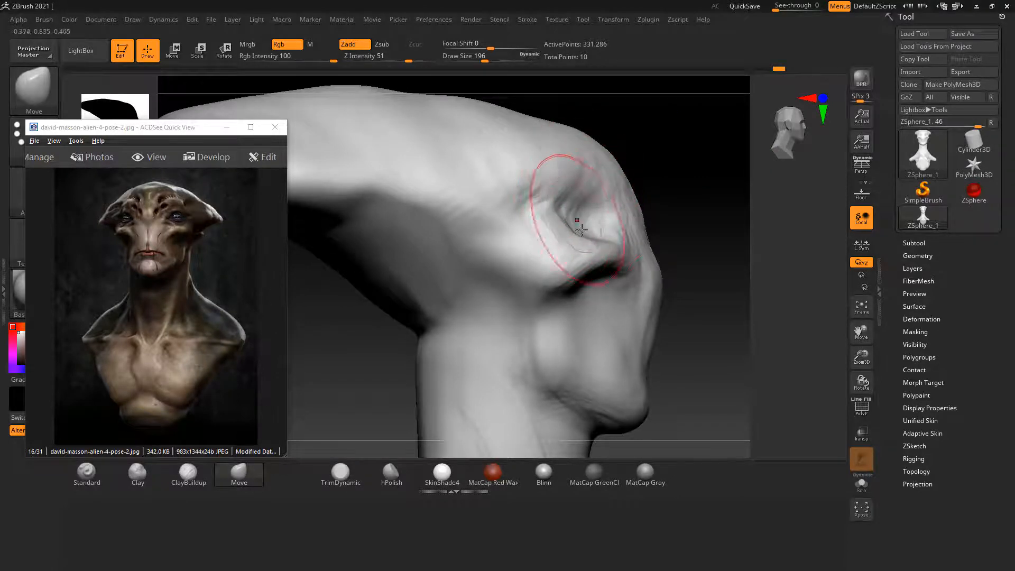
left_click_drag(688, 300, 552, 334)
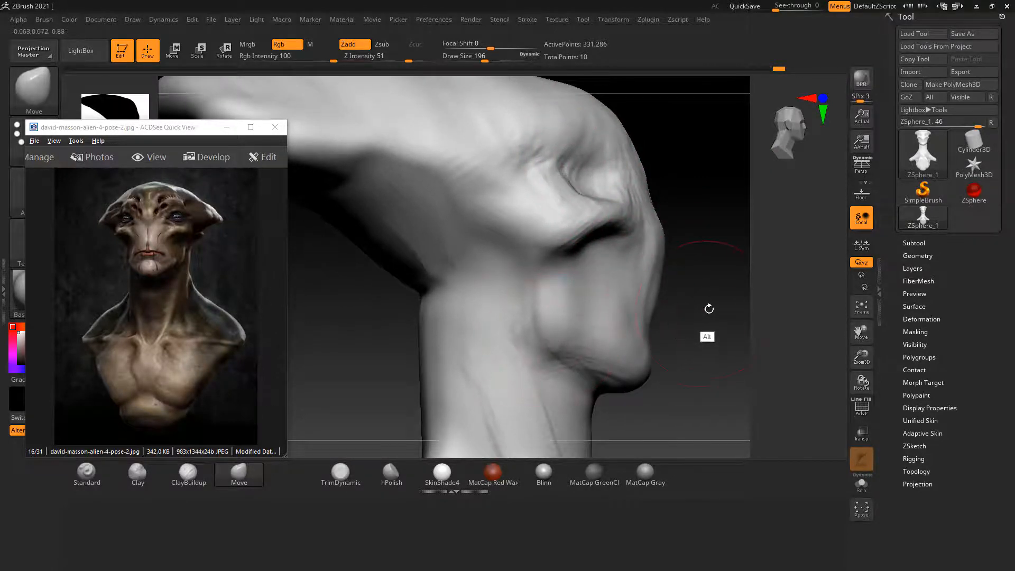
Reshape the upper back beside the shoulder with the Move brush at draw size 380.
mouse_move(710, 308)
left_mouse_down()
mouse_move(721, 288)
mouse_move(702, 317)
mouse_move(683, 304)
mouse_move(645, 346)
mouse_move(667, 338)
mouse_move(672, 265)
mouse_move(655, 315)
mouse_move(634, 337)
left_mouse_up()
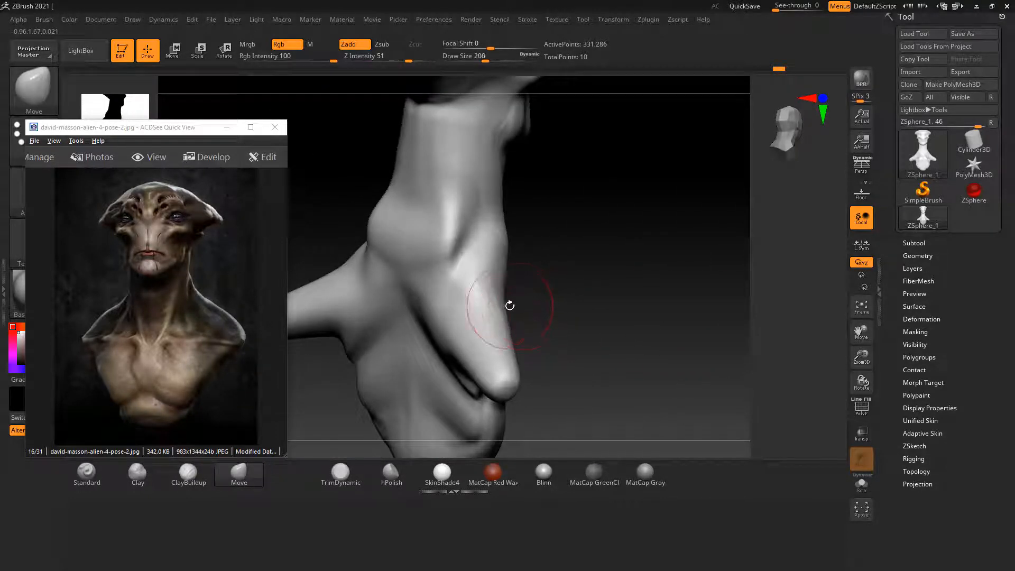
left_click_drag(432, 286, 398, 287)
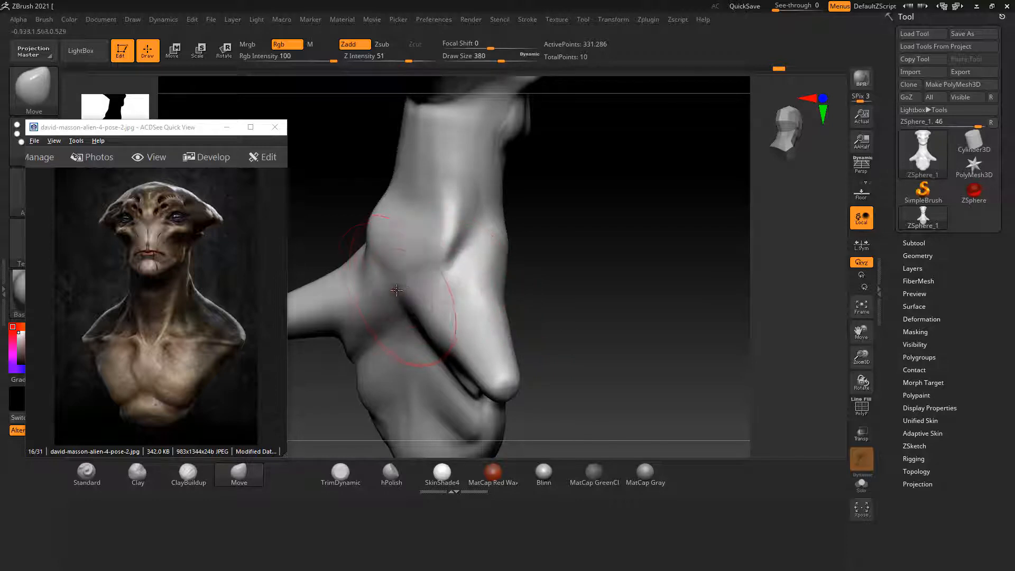
mouse_move(600, 288)
left_mouse_down()
mouse_move(669, 306)
mouse_move(675, 382)
left_mouse_up()
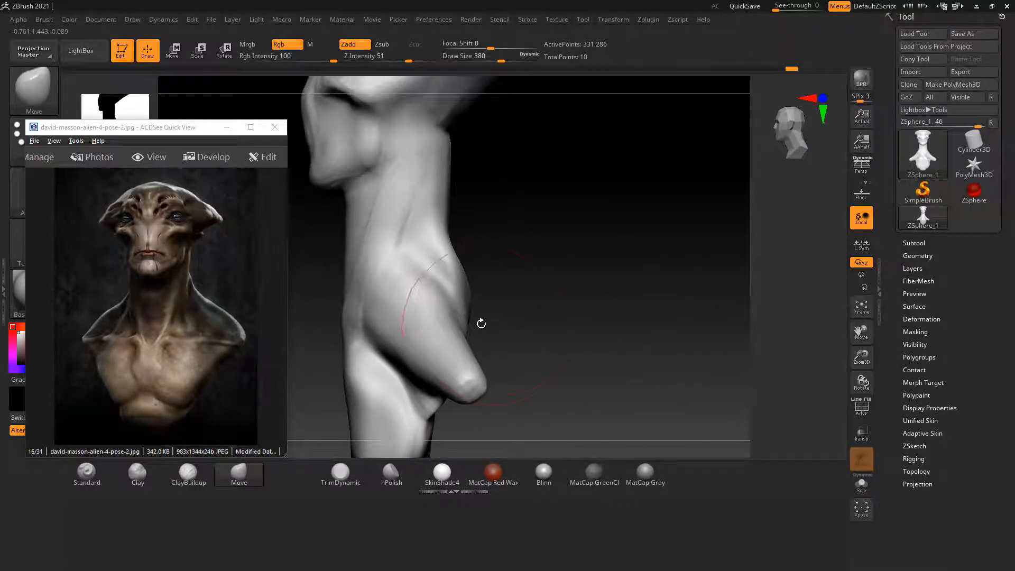
left_click_drag(481, 322, 606, 313)
mouse_move(646, 262)
left_mouse_down("alt")
mouse_move(641, 242)
mouse_move(581, 275)
left_mouse_up("alt")
Build up the back muscles between the shoulders and down the spine with crossing ClayBuildup strokes at draw size 224.
left_click(189, 475)
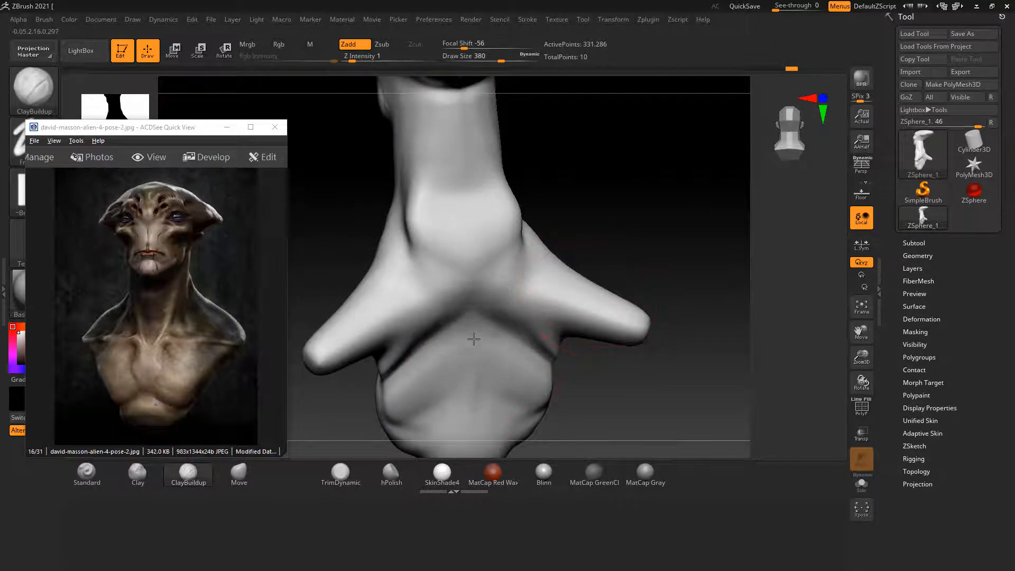
left_click_drag(479, 303, 479, 310)
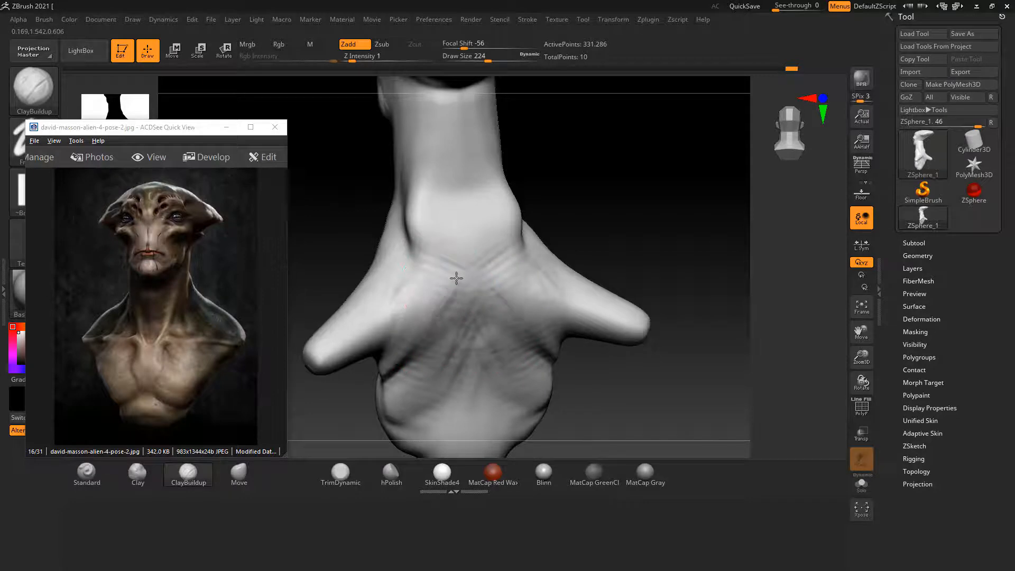
left_click_drag(438, 284, 376, 281)
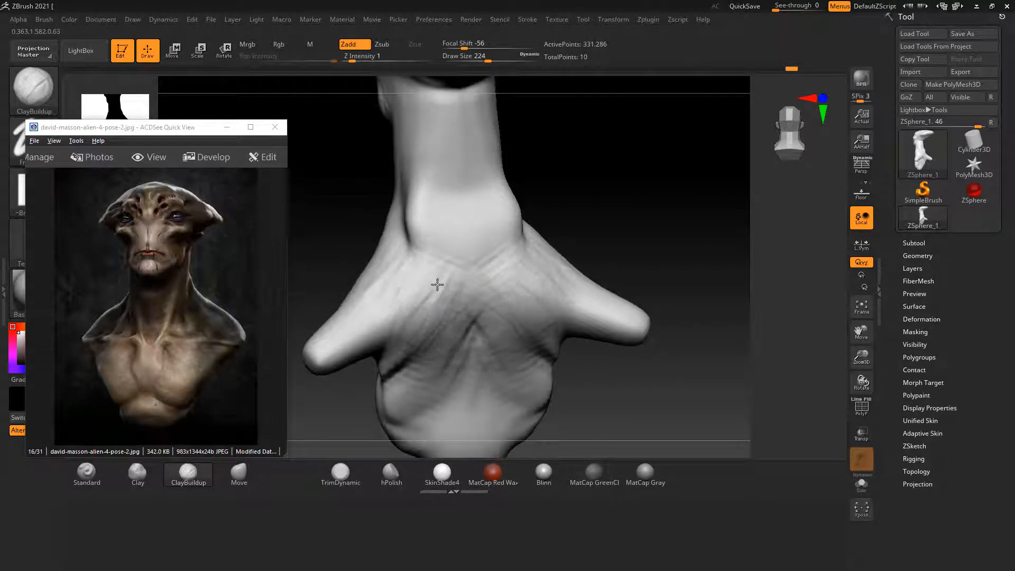
left_click_drag(463, 355, 442, 447)
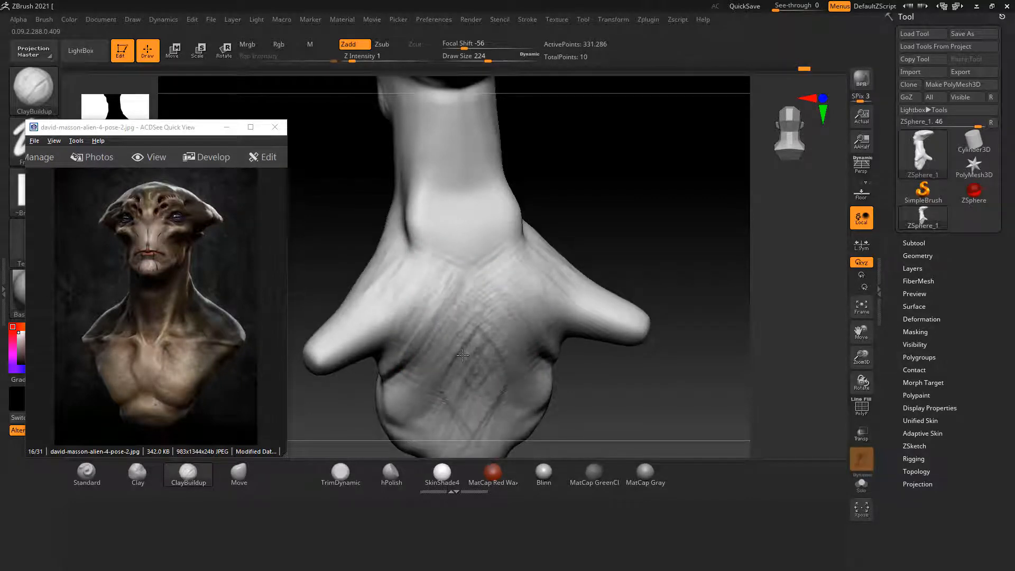
mouse_move(413, 268)
left_mouse_down()
mouse_move(360, 312)
mouse_move(408, 317)
mouse_move(454, 402)
left_mouse_up()
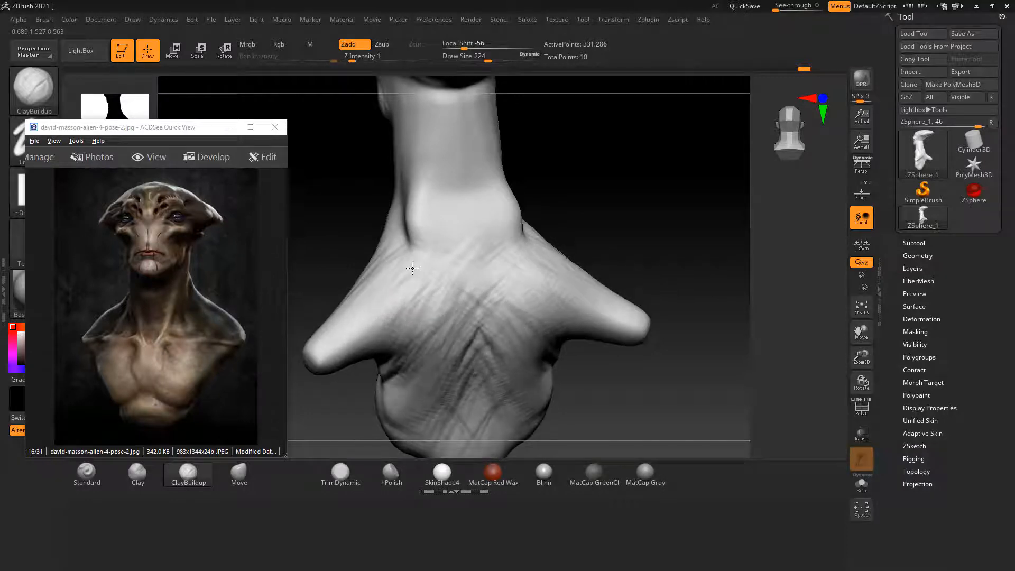
left_click_drag(442, 450, 473, 372)
left_click_drag(367, 304, 401, 267)
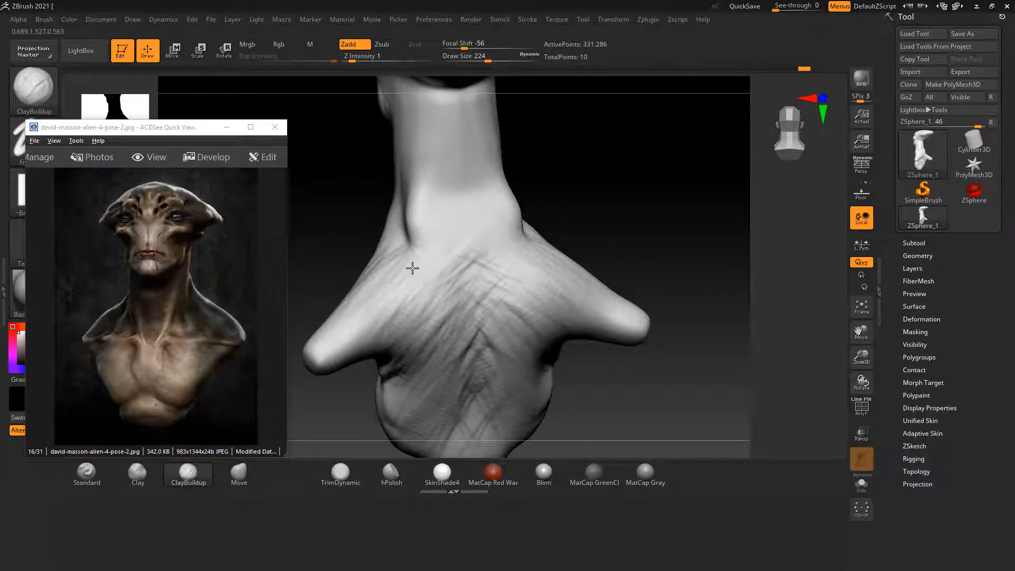
Build up the collarbones and upper chest with ClayBuildup, then carve the hollows above the collarbones at draw size 116.
mouse_move(608, 212)
left_mouse_down()
mouse_move(680, 279)
mouse_move(645, 298)
mouse_move(662, 315)
mouse_move(700, 303)
mouse_move(672, 297)
left_mouse_up()
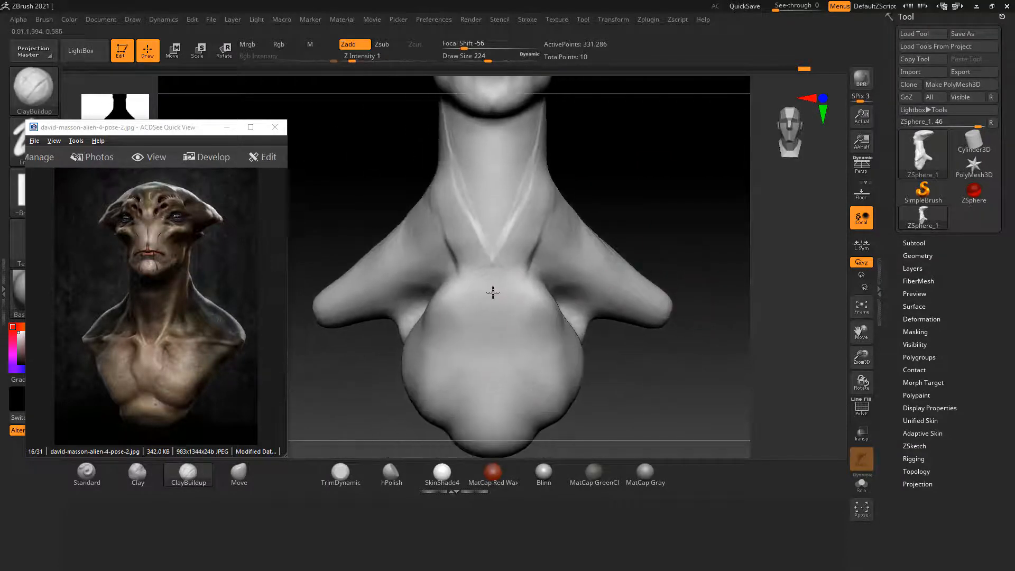
mouse_move(493, 293)
left_mouse_down()
mouse_move(449, 280)
mouse_move(415, 312)
mouse_move(445, 276)
mouse_move(423, 296)
mouse_move(449, 251)
mouse_move(444, 222)
mouse_move(397, 249)
left_mouse_up()
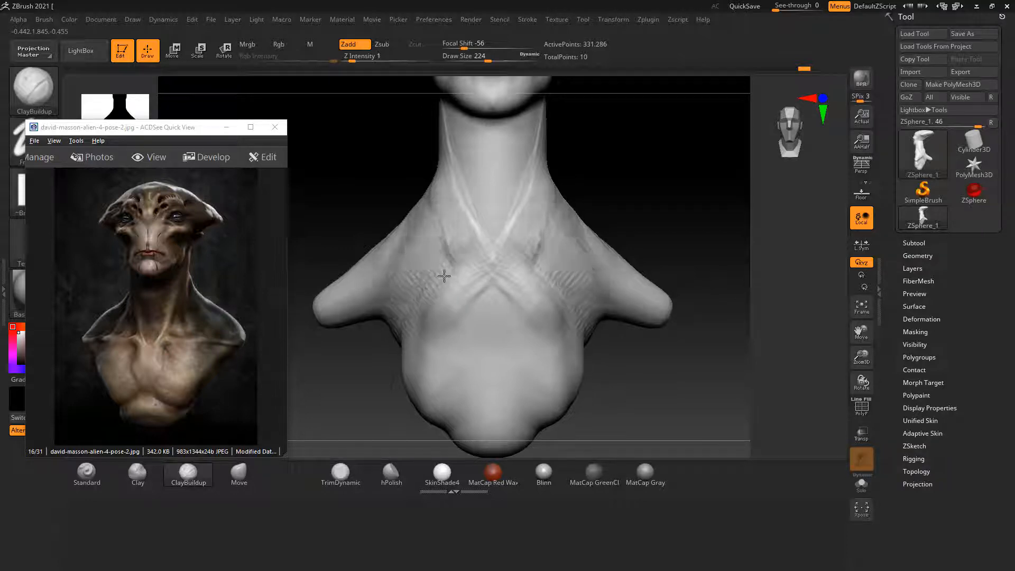
mouse_move(444, 276)
left_mouse_down()
mouse_move(481, 265)
mouse_move(491, 316)
mouse_move(417, 284)
mouse_move(426, 283)
left_mouse_up()
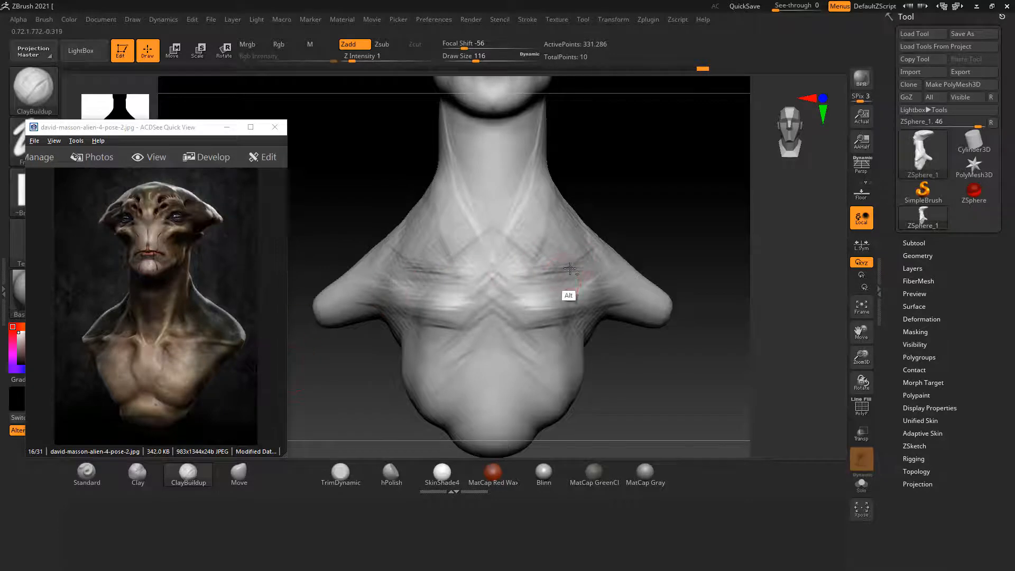
mouse_move(570, 269)
left_mouse_down("alt")
mouse_move(584, 279)
mouse_move(570, 269)
left_mouse_up("alt")
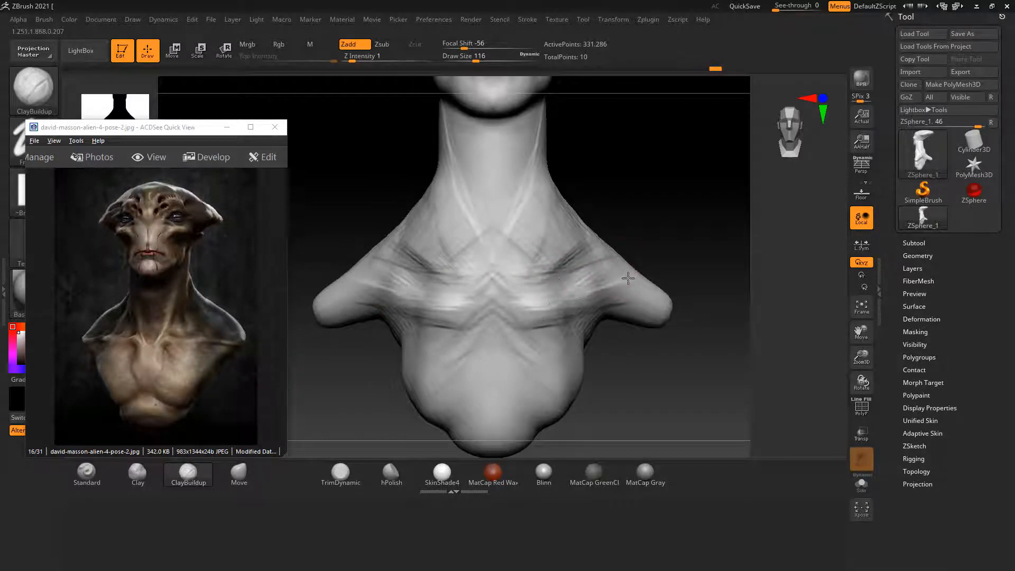
Reshape the sides of the chest and the shoulders with the Move brush, enlarging the draw size from 152 to 320.
left_click_drag(628, 366, 624, 315, "alt")
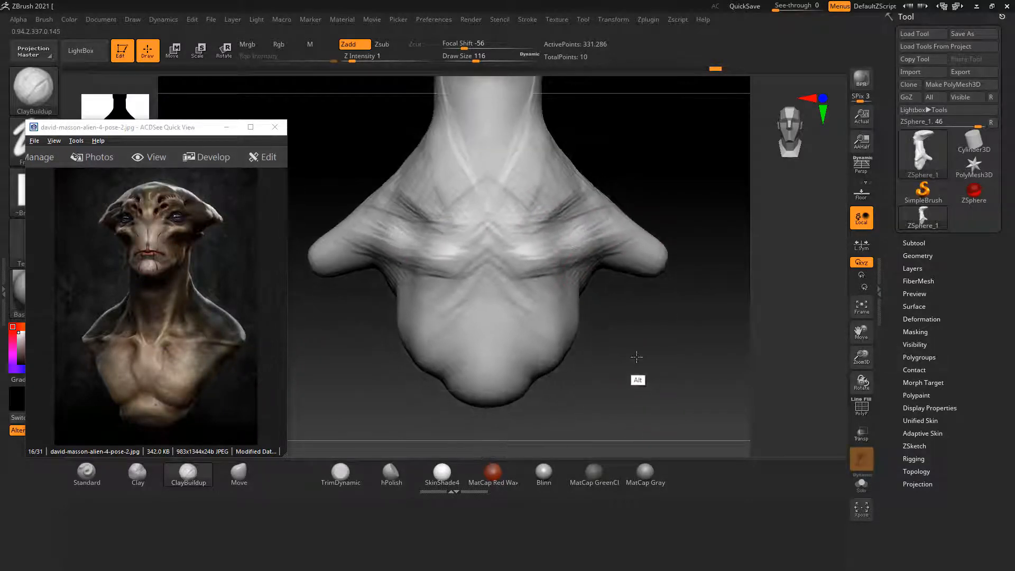
left_click(239, 472)
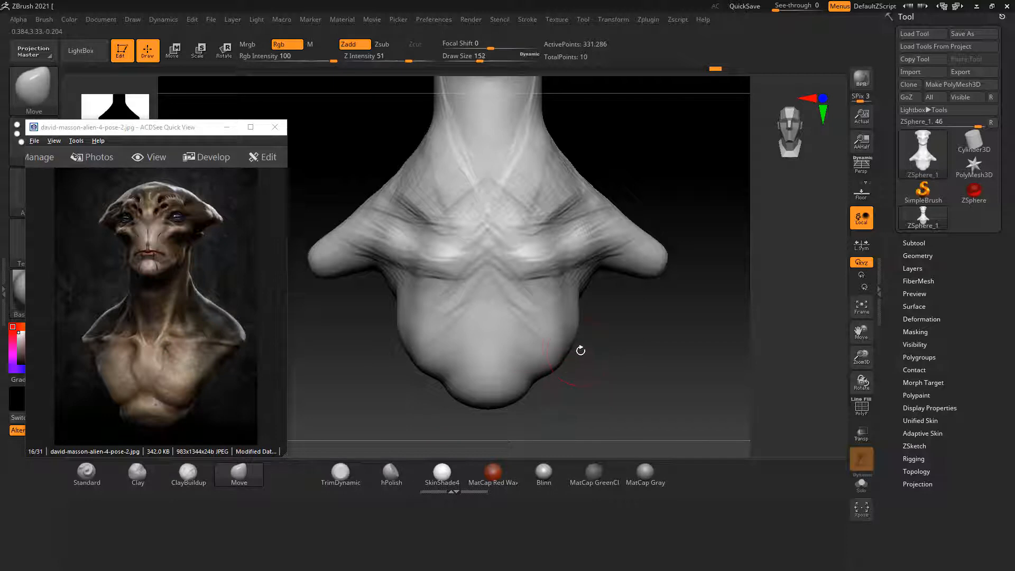
left_click_drag(581, 310, 583, 346)
mouse_move(391, 305)
left_mouse_down()
mouse_move(374, 340)
mouse_move(430, 363)
mouse_move(425, 370)
mouse_move(363, 317)
mouse_move(373, 261)
mouse_move(365, 248)
left_mouse_up()
mouse_move(678, 351)
left_mouse_down()
mouse_move(594, 370)
mouse_move(422, 297)
left_mouse_up()
left_click_drag(654, 338, 419, 292)
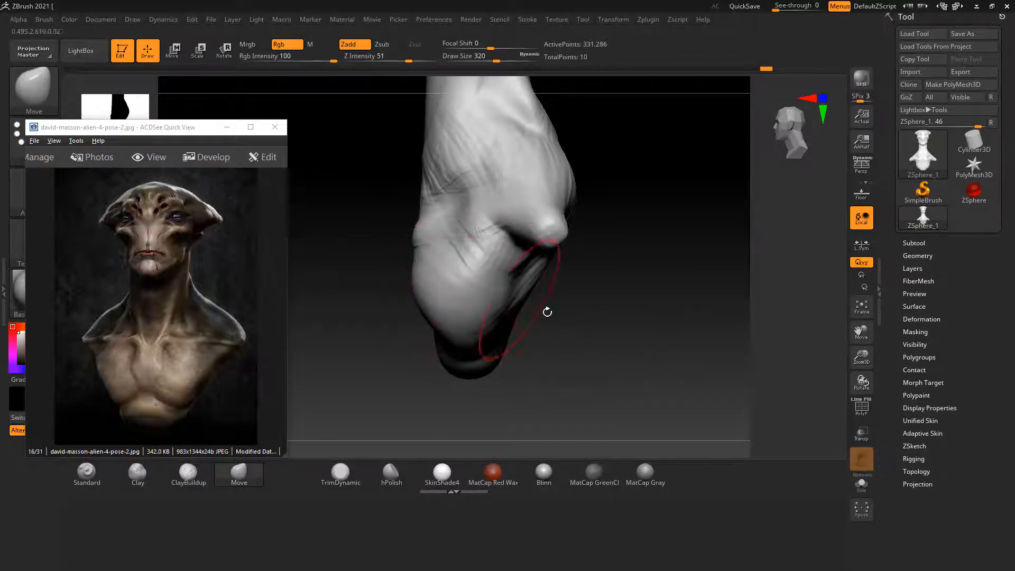
mouse_move(546, 308)
left_mouse_down()
mouse_move(680, 317)
mouse_move(614, 345)
mouse_move(717, 320)
mouse_move(716, 340)
mouse_move(696, 329)
left_mouse_up()
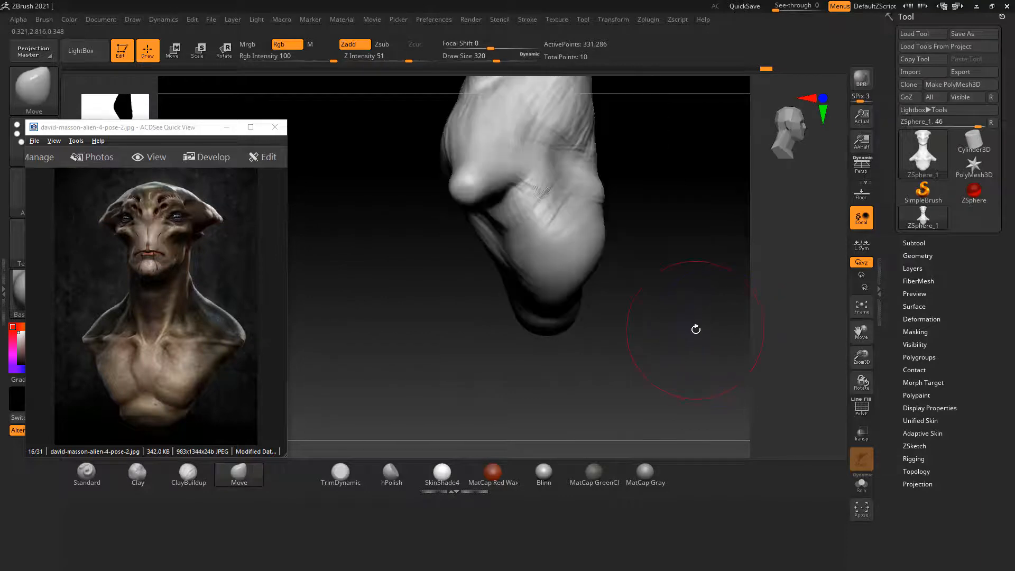
Leave the sculpt and open a new Chrome browser window.
key("alt+Tab")
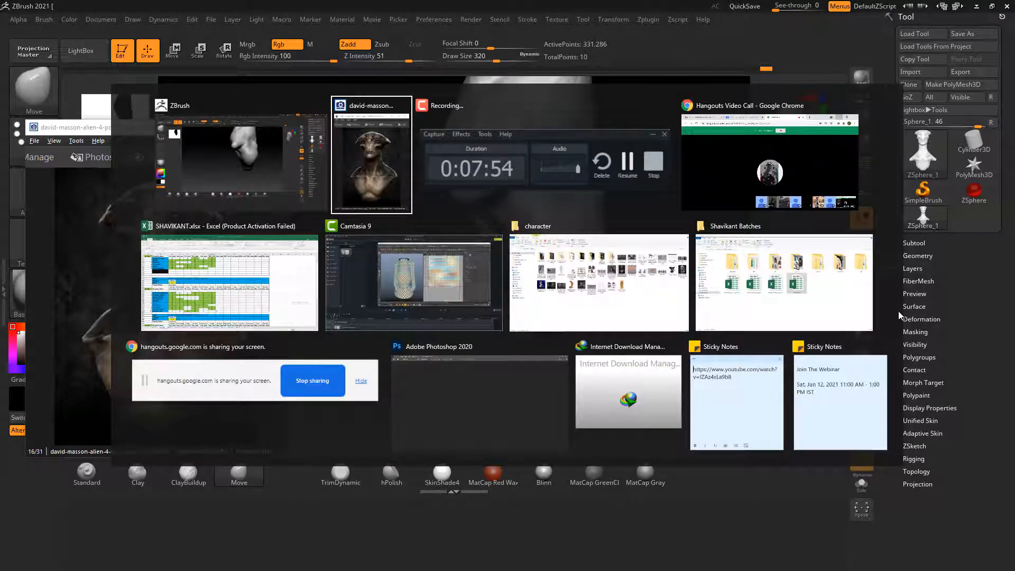
left_click(286, 196)
key("super")
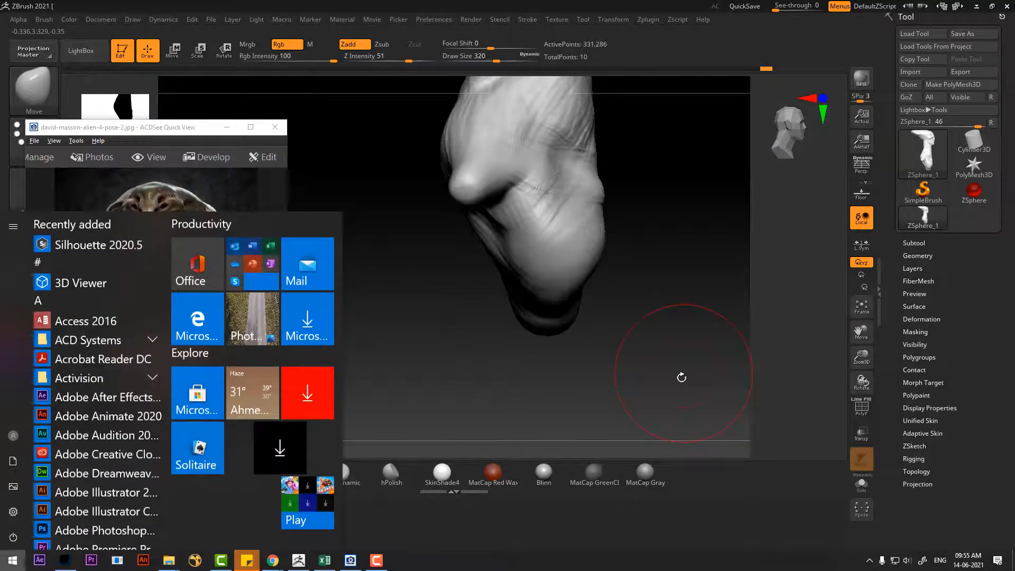
type("ch")
left_click(169, 340)
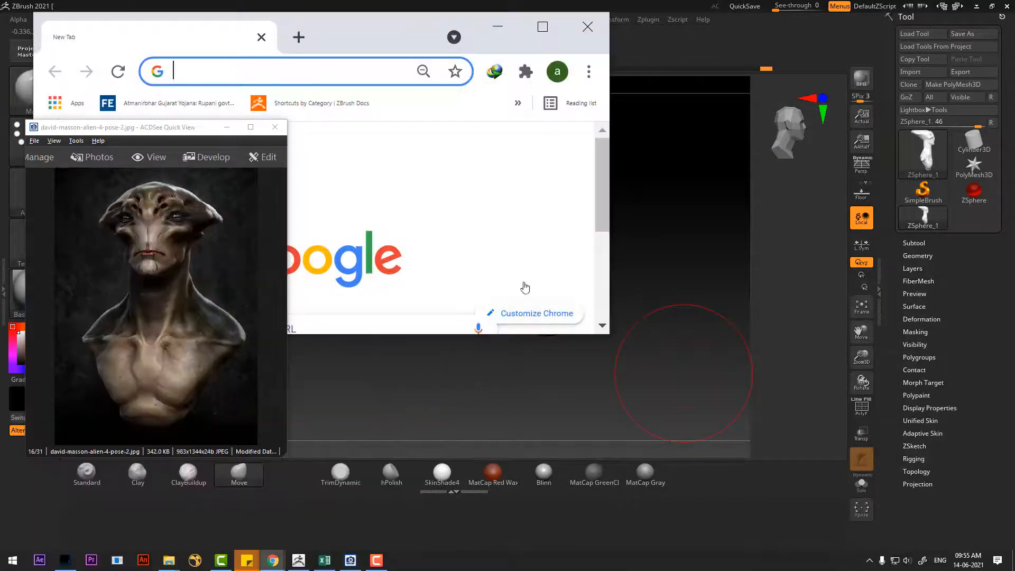
Search Google for "character sketch", enlarge the browser window, put the alien reference out of the way and show the image results.
left_click_drag(432, 32, 746, 58)
scroll(614, 218, "down", 3)
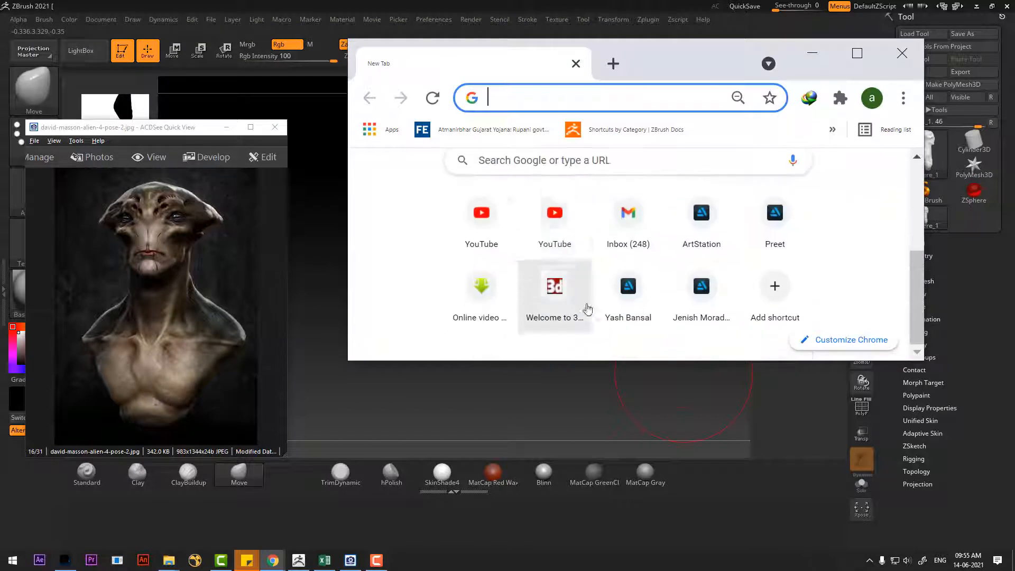
scroll(542, 196, "up", 3)
left_click(516, 259)
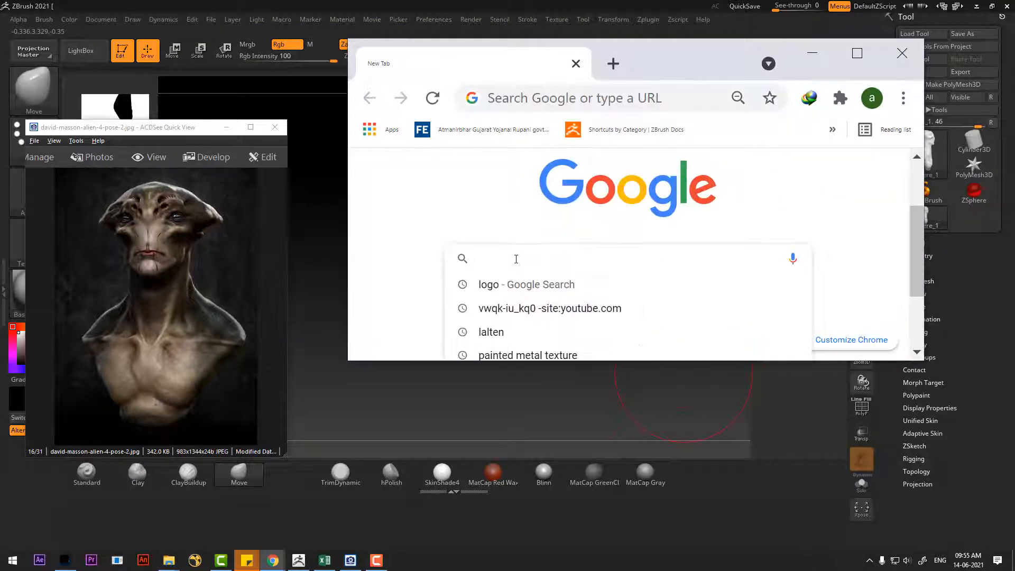
type("charac")
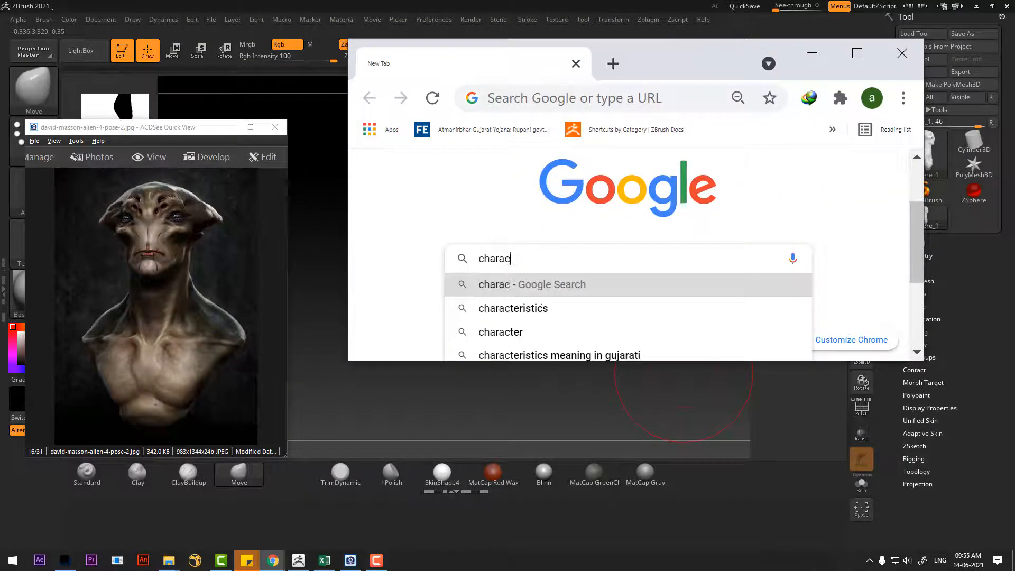
type("ter ske")
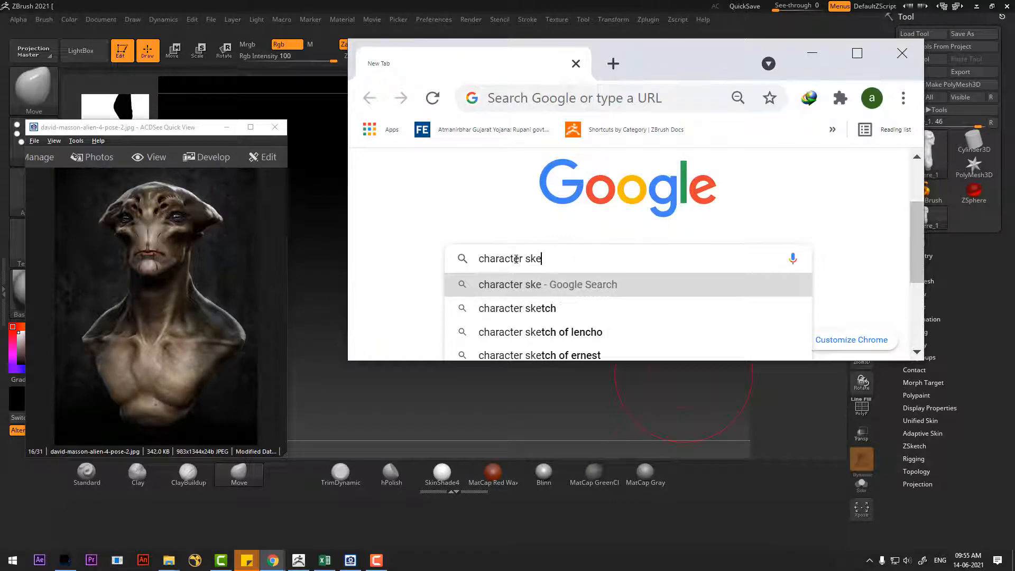
key("Down")
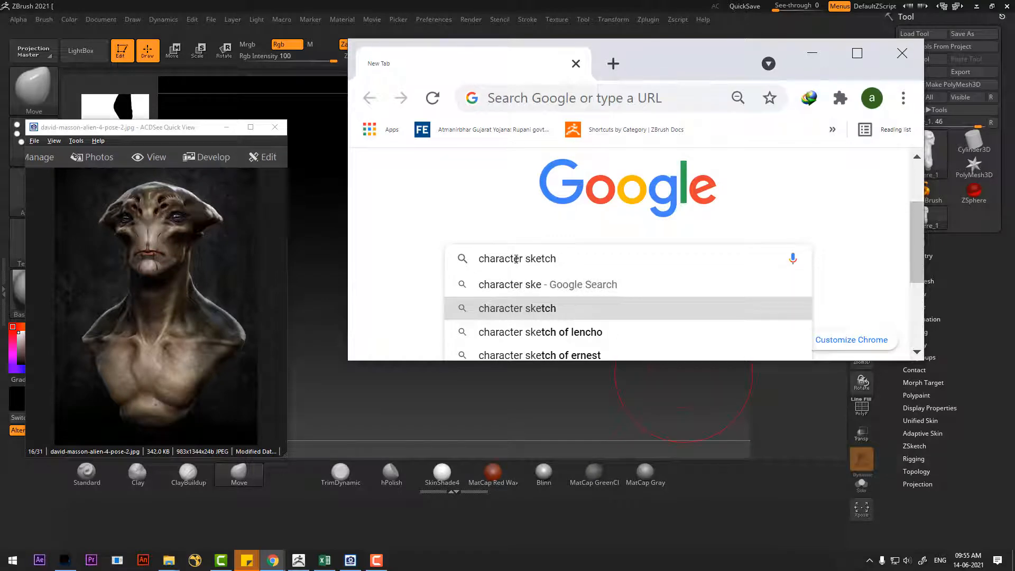
key("Return")
left_click(858, 53)
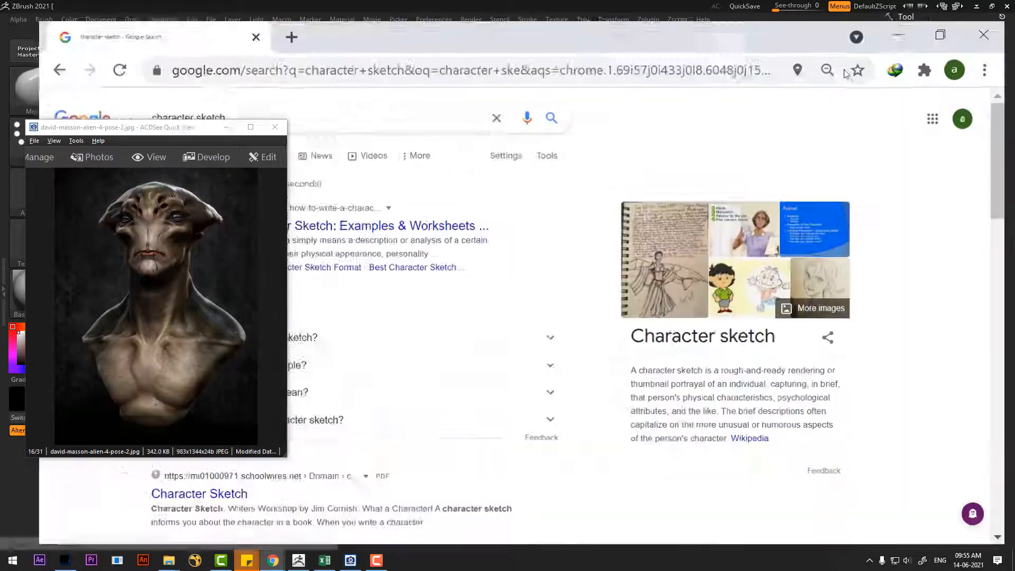
left_click(226, 129)
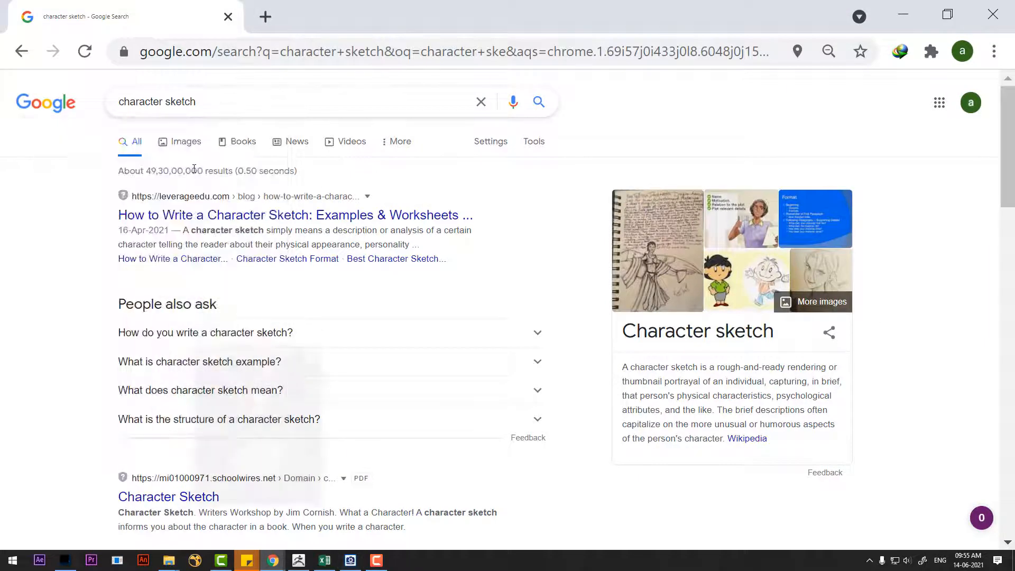
left_click(185, 142)
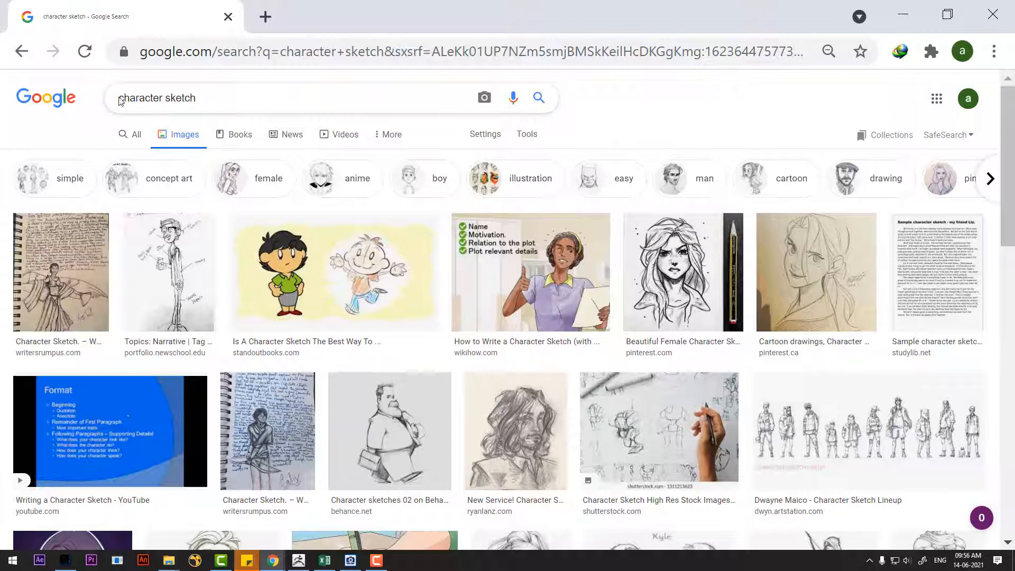
Refine the image search to "male character sketch" and extend it to "male character sketch front and side".
type("ale")
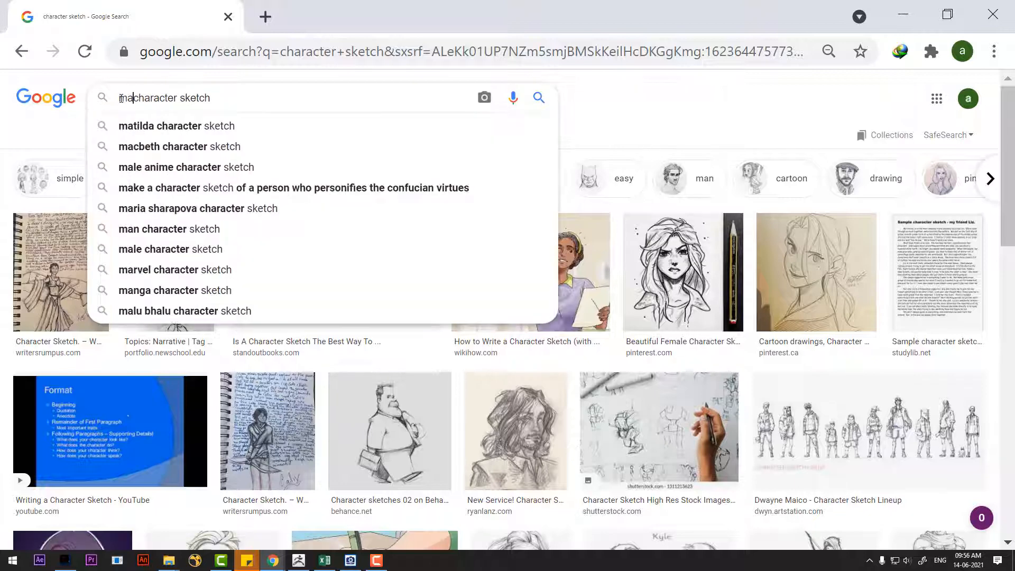
key("Return")
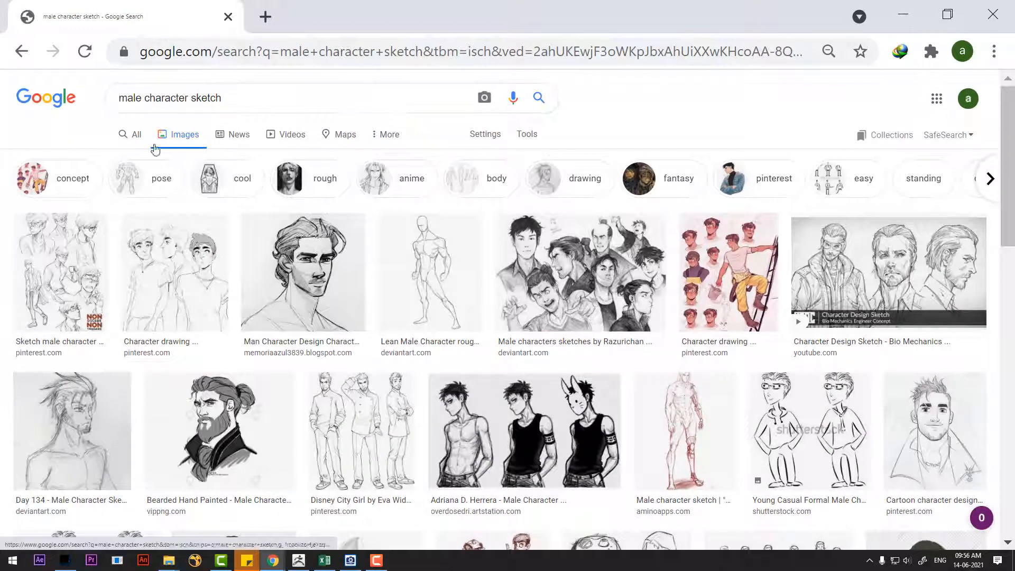
left_click(226, 97)
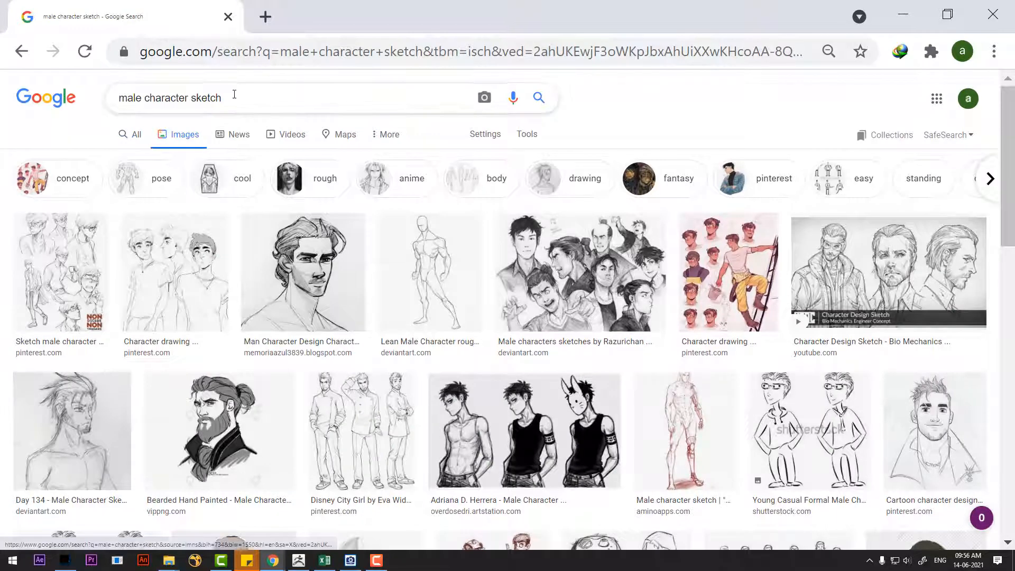
type("front")
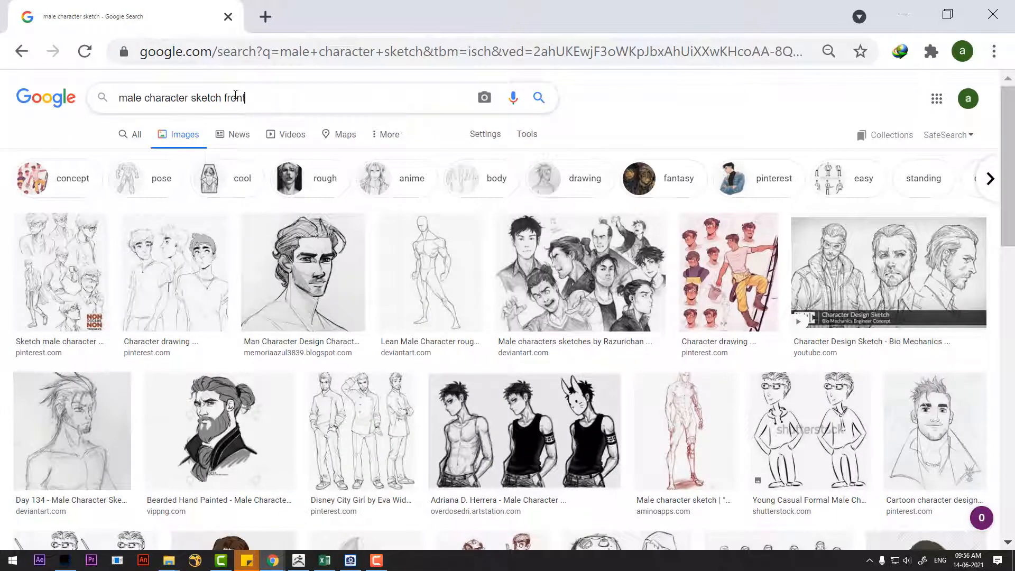
type(" side")
key("Return")
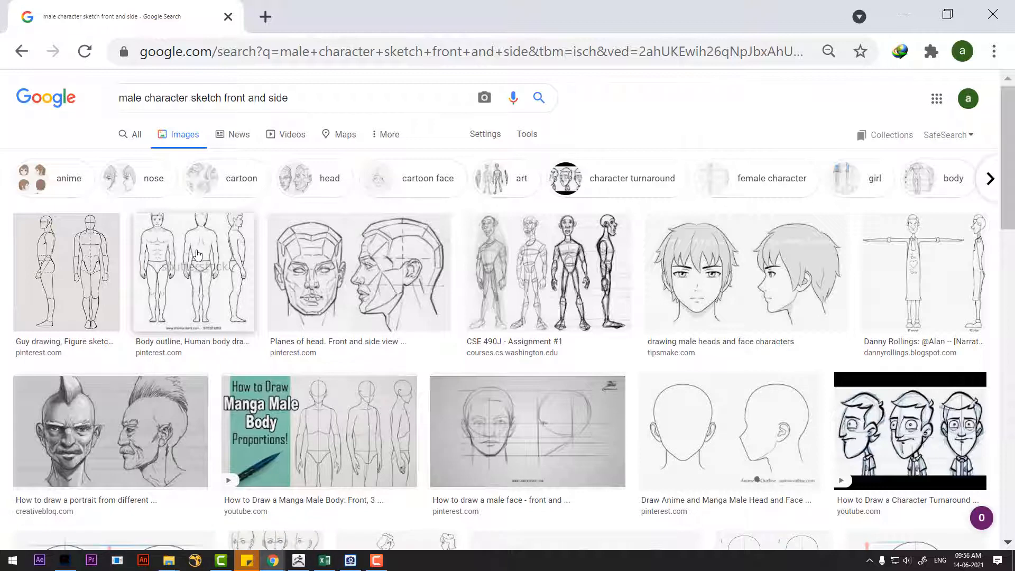
Examine the front, back and side male body outline and the "How to Draw The Head In Perspective" sketch, and return to ZBrush.
left_click(198, 256)
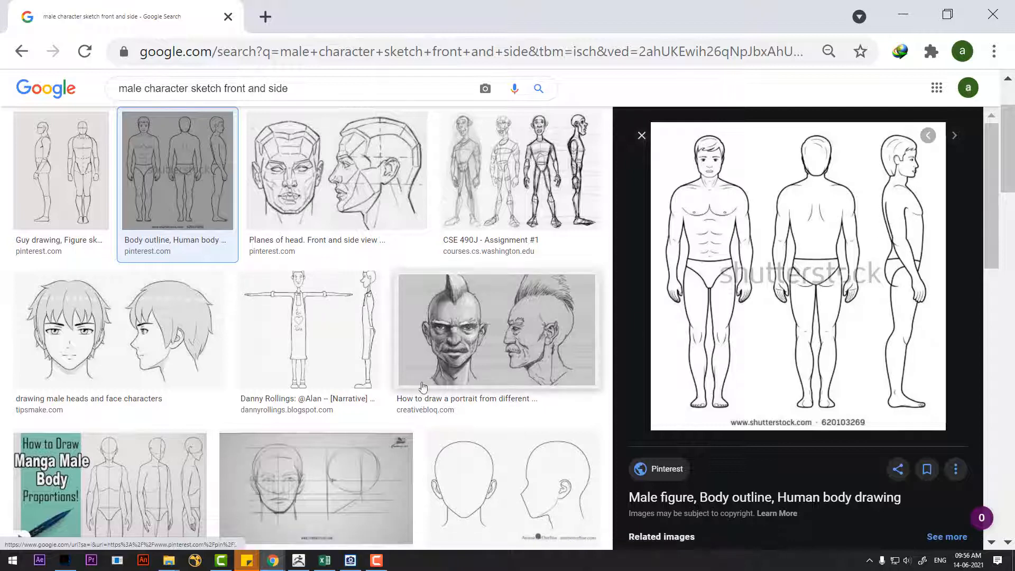
scroll(455, 353, "down", 8)
scroll(454, 354, "down", 1)
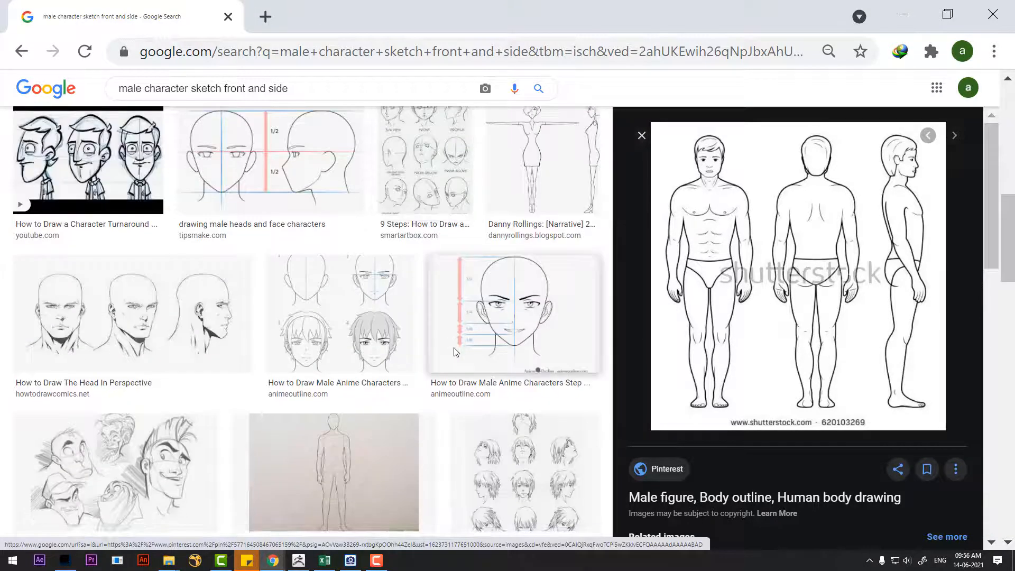
left_click(201, 339)
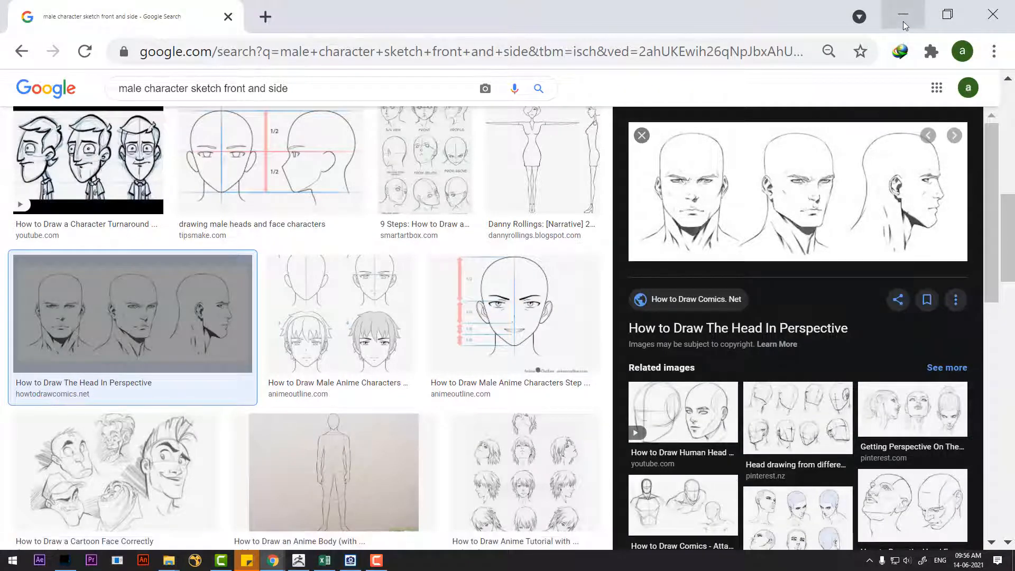
left_click(904, 25)
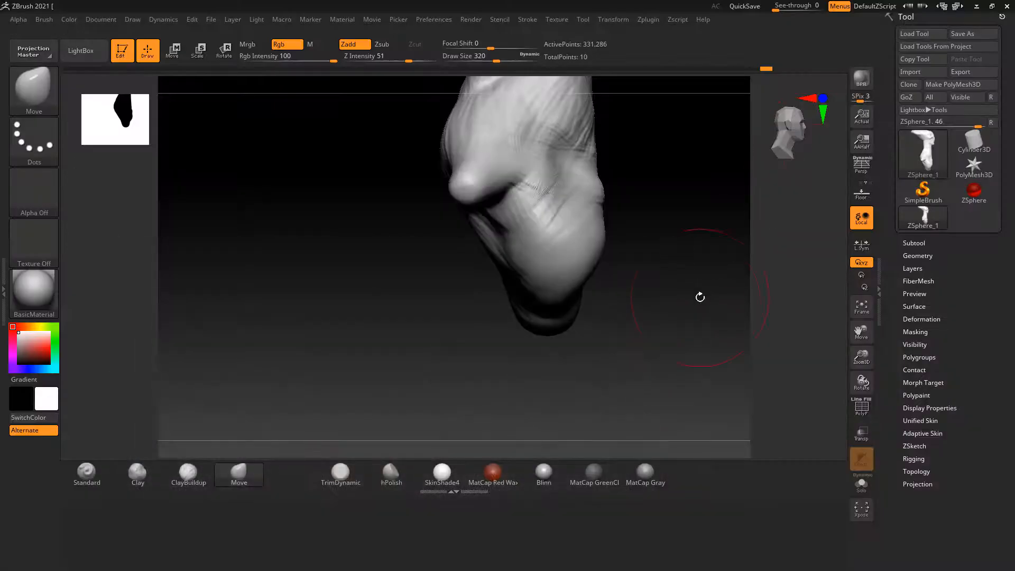
Pull the upper chest forward and the upper back outward in side view with the Move brush at draw size 320.
mouse_move(685, 403)
left_mouse_down()
mouse_move(691, 309)
mouse_move(682, 316)
left_mouse_up()
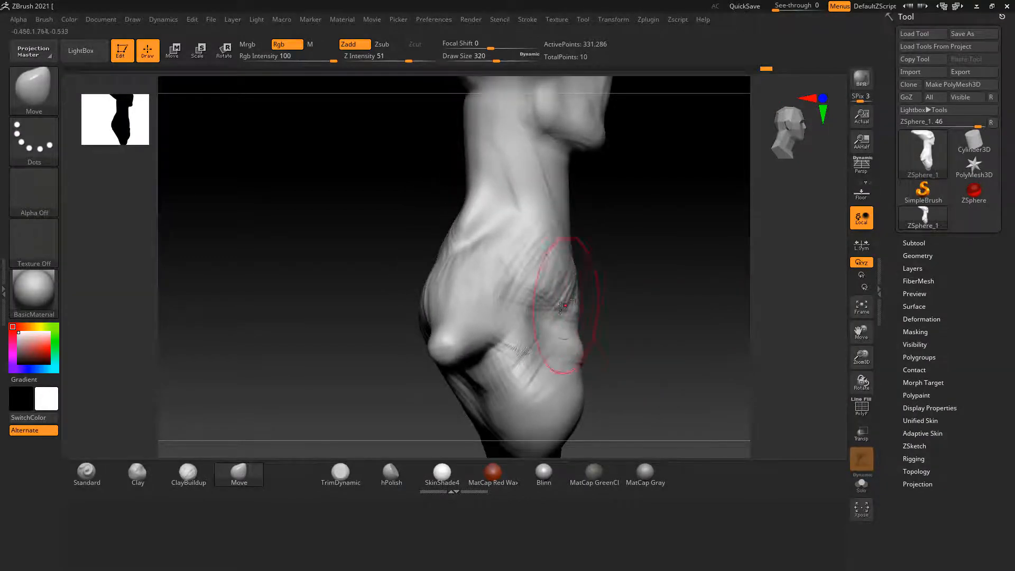
left_click_drag(567, 302, 586, 308)
left_click_drag(427, 288, 421, 286)
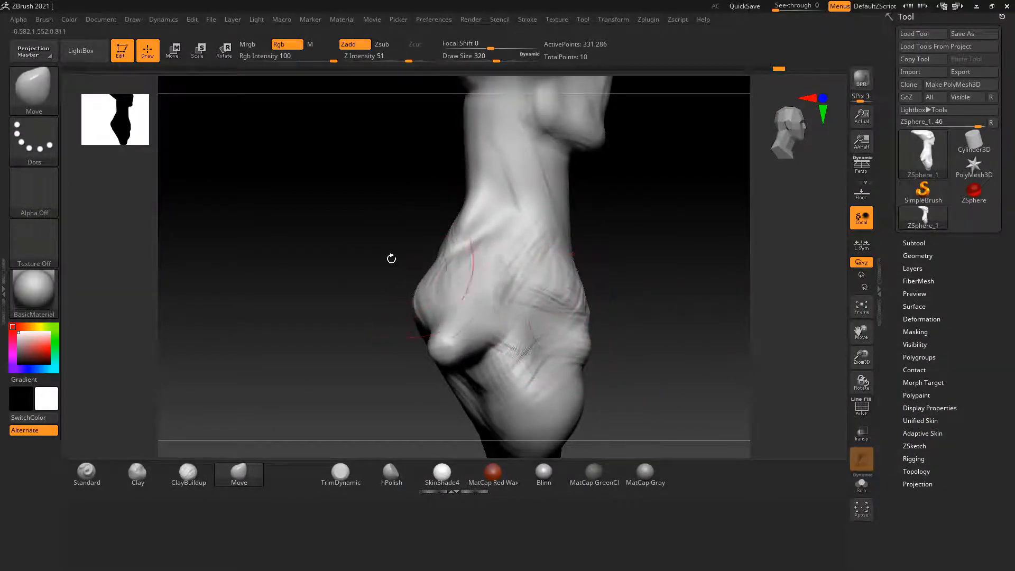
mouse_move(389, 256)
left_mouse_down()
mouse_move(600, 277)
mouse_move(634, 239)
mouse_move(608, 296)
mouse_move(659, 197)
mouse_move(681, 252)
left_mouse_up()
Set the brush's focal shift to 15 and isolate the torso by hiding the head and upper neck.
right_click(681, 252)
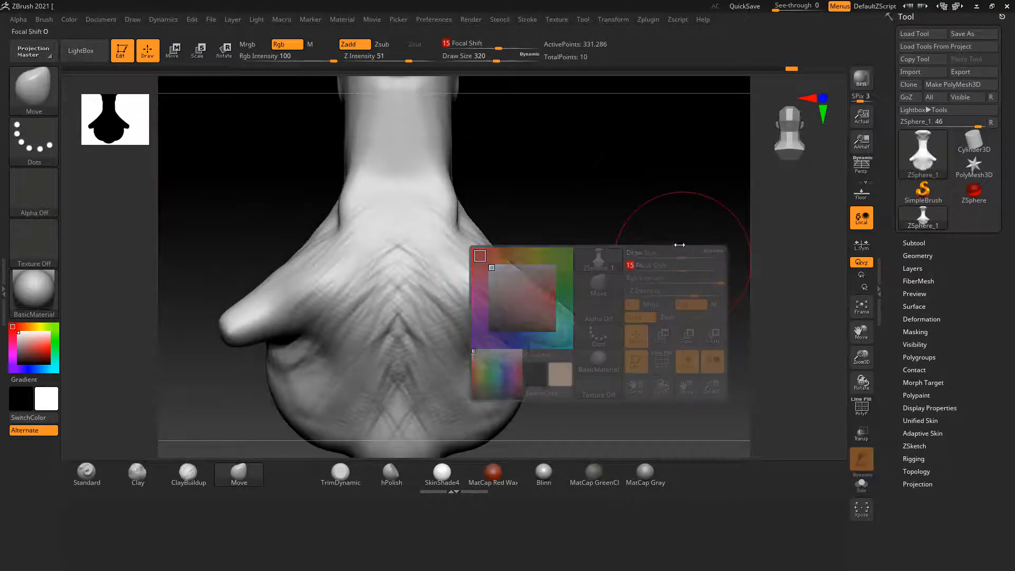
right_click_drag(680, 245, 644, 213)
mouse_move(666, 194)
left_mouse_down("ctrl+shift")
mouse_move(485, 350)
mouse_move(244, 443)
left_mouse_up("ctrl+shift")
Refine the back, shoulders and chest of the isolated torso with Move and Smooth strokes, working from behind, above and the side.
mouse_move(598, 328)
right_mouse_down()
mouse_move(687, 335)
mouse_move(633, 324)
mouse_move(582, 338)
right_mouse_up()
mouse_move(349, 286)
left_mouse_down("shift")
mouse_move(318, 317)
mouse_move(336, 321)
left_mouse_up("shift")
mouse_move(588, 337)
right_mouse_down()
mouse_move(625, 349)
mouse_move(614, 343)
mouse_move(646, 315)
mouse_move(630, 343)
mouse_move(664, 338)
right_mouse_up()
right_click_drag(607, 383, 610, 324)
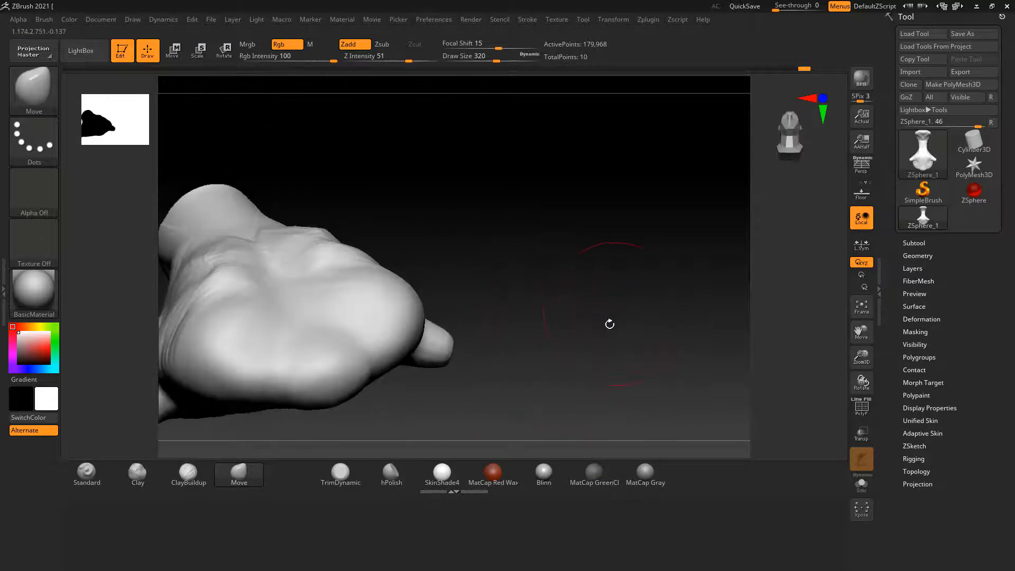
right_click_drag(468, 254, 615, 256, "alt")
mouse_move(333, 298)
left_mouse_down()
mouse_move(346, 288)
mouse_move(413, 307)
left_mouse_up()
right_click_drag(664, 214, 675, 334)
right_click_drag(545, 314, 630, 311)
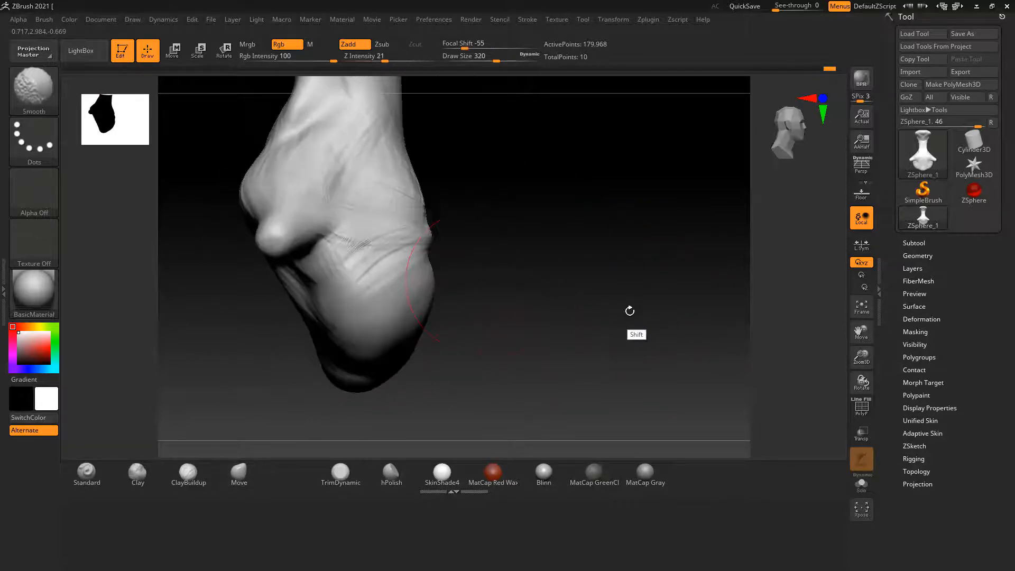
Compare the torso's side profile with the male body outline sketch in Chrome, and return to ZBrush.
mouse_move(393, 139)
right_mouse_down()
mouse_move(506, 255)
mouse_move(525, 340)
right_mouse_up()
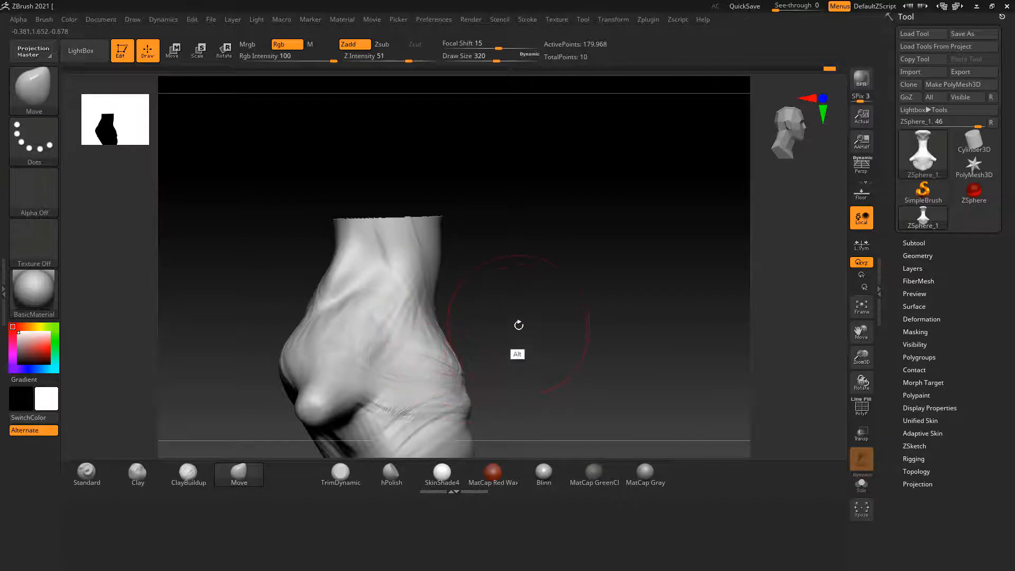
key("alt+Tab")
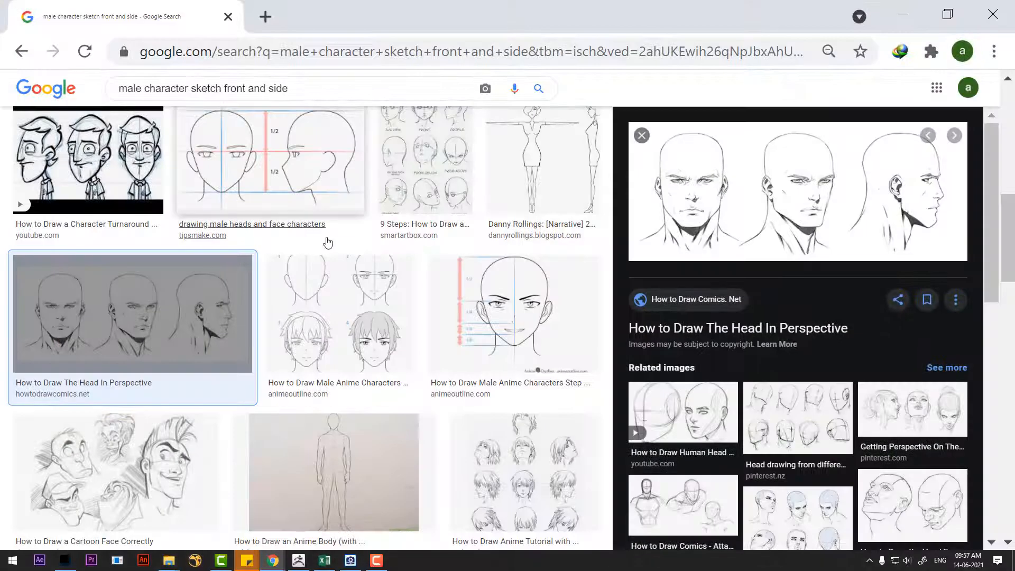
scroll(182, 280, "up", 7)
left_click(182, 280)
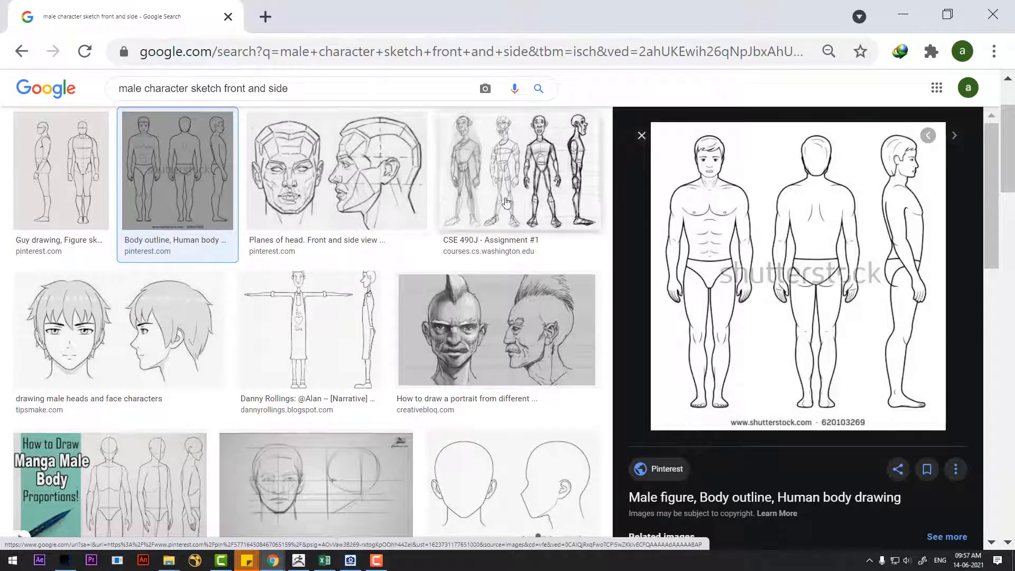
key("alt+Tab")
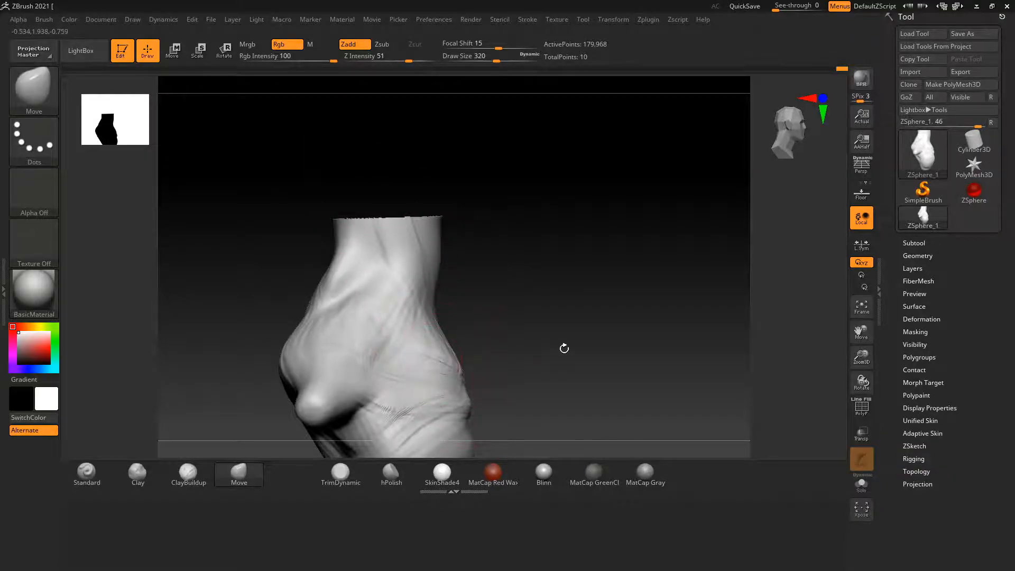
Pull the chest forward and down in side view with the Move brush at draw size 320.
left_click_drag(564, 348, 507, 286)
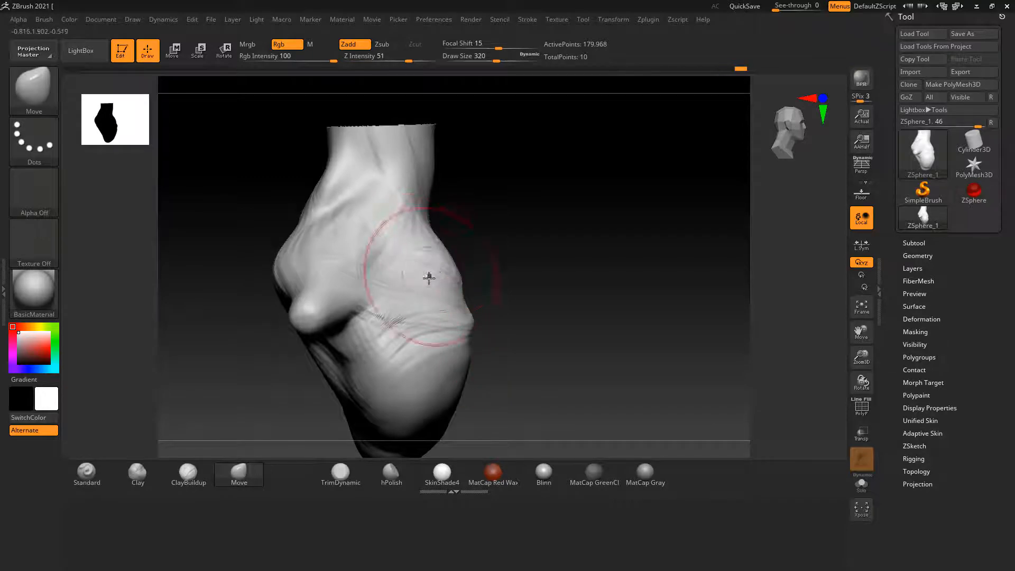
left_click_drag(450, 318, 481, 370)
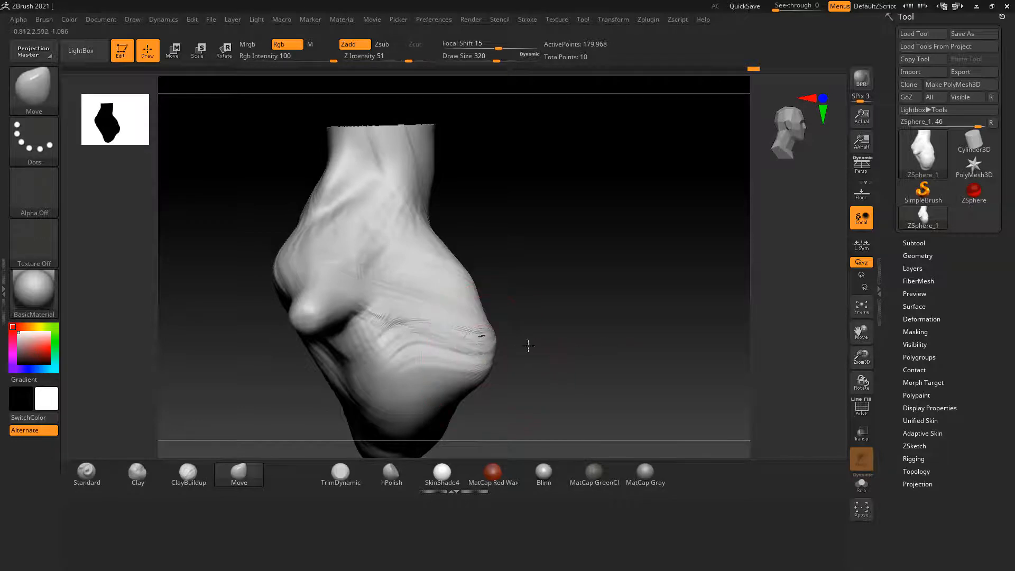
left_click_drag(619, 346, 476, 355)
left_click_drag(365, 389, 333, 402, "shift")
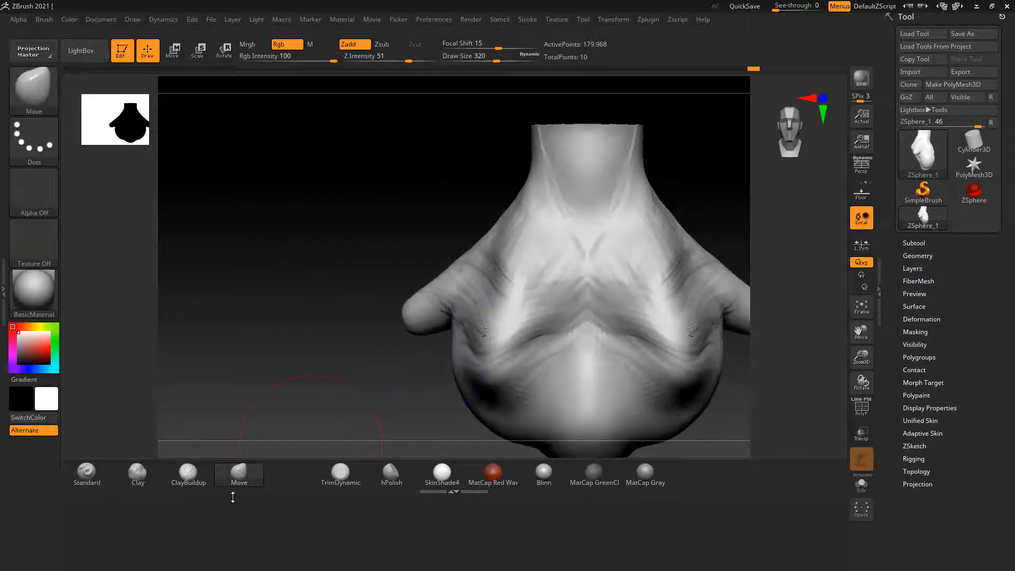
Fill out the hollow down the middle of the chest from above with the Move brush and smooth the chest.
left_click_drag(372, 349, 737, 343)
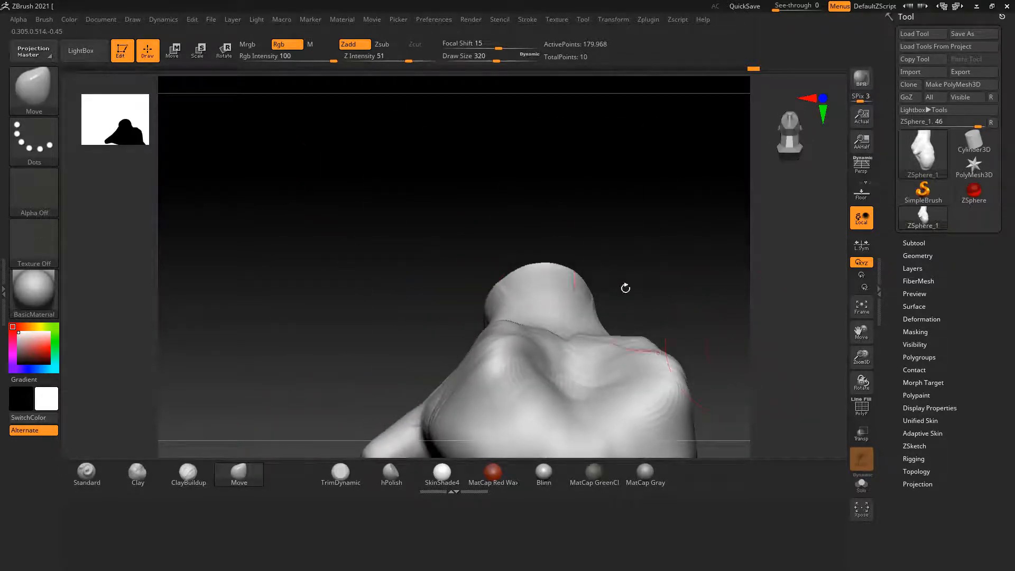
left_click_drag(556, 362, 557, 354)
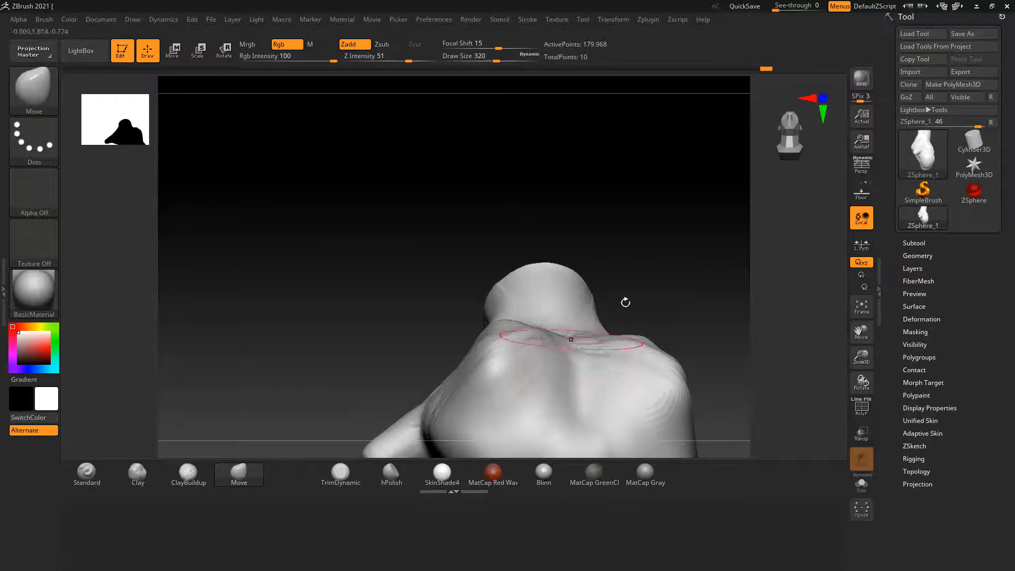
left_click_drag(625, 302, 642, 371, "shift")
left_click_drag(736, 224, 807, 232)
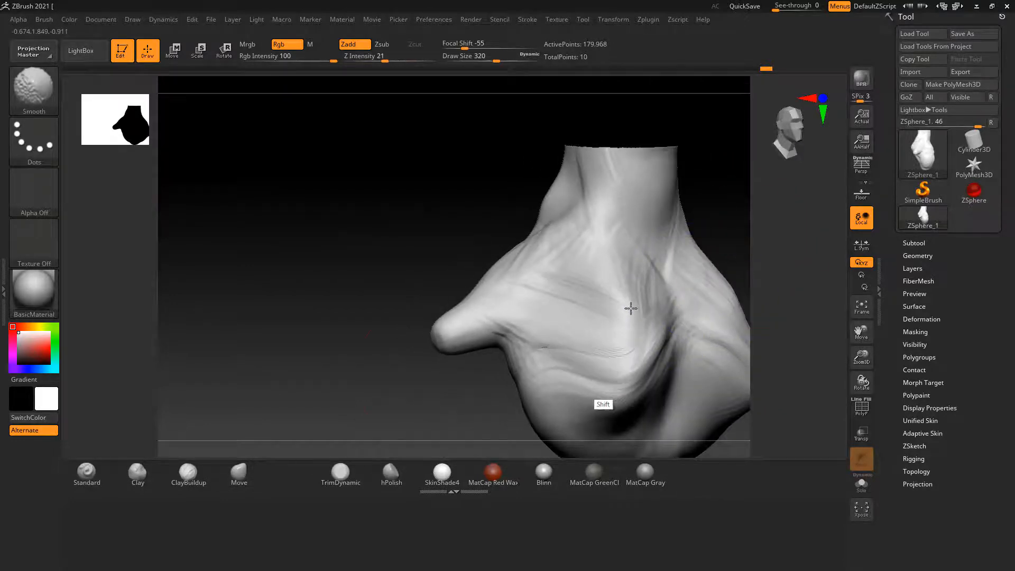
Check the torso's new side profile against the male body outline sketch in Chrome, and return to ZBrush.
left_click_drag(377, 389, 459, 428)
left_click_drag(686, 329, 641, 301, "alt")
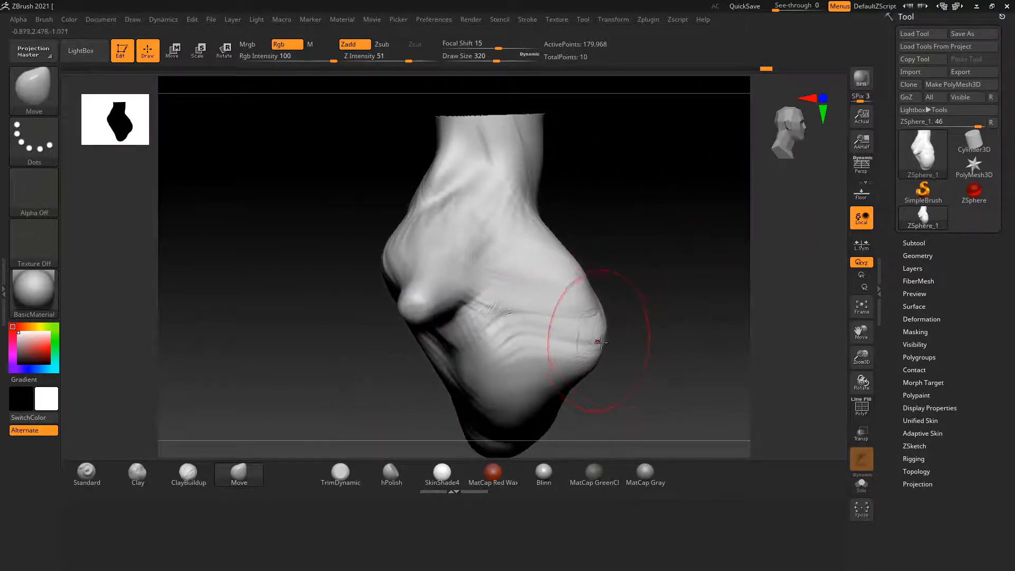
key("alt+Tab")
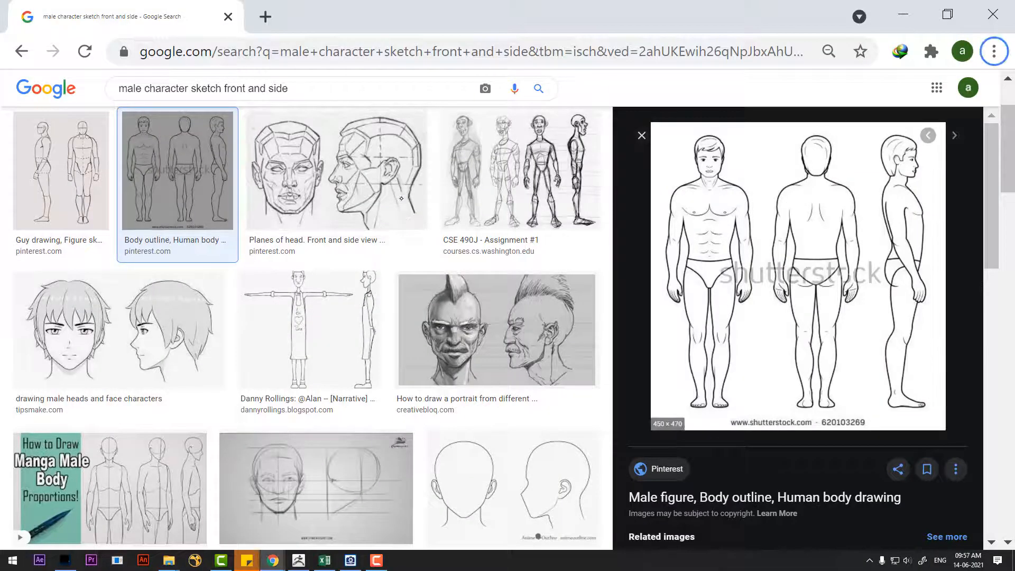
key("alt+Tab")
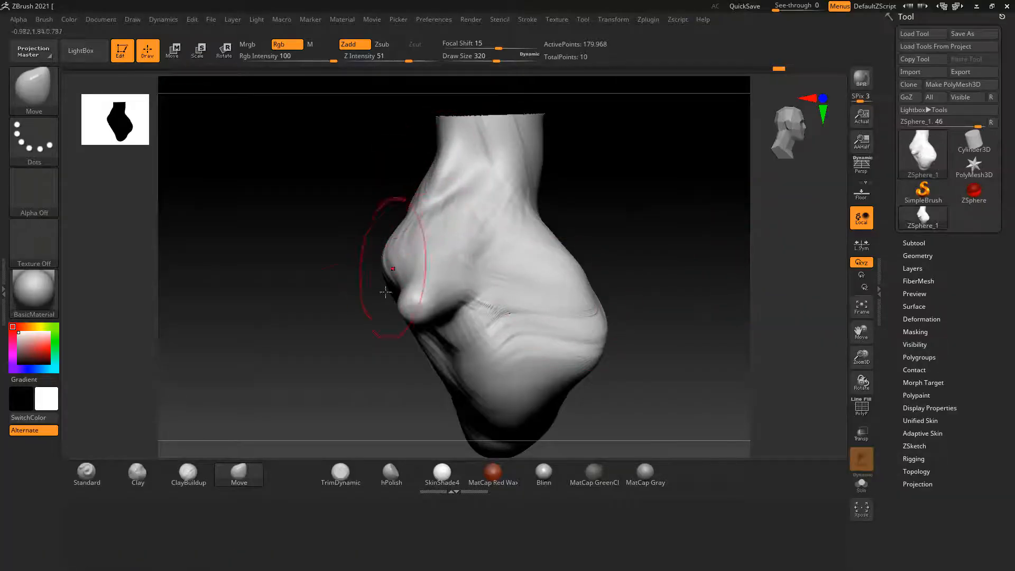
Reshape the torso's back and shoulder contour from the side and rear with the Move brush at draw size 320.
left_click_drag(281, 360, 335, 354)
left_click_drag(394, 300, 405, 308)
left_click_drag(640, 296, 705, 275)
mouse_move(442, 335)
left_mouse_down()
mouse_move(381, 386)
mouse_move(546, 351)
mouse_move(363, 397)
left_mouse_up()
left_click_drag(376, 359, 385, 363)
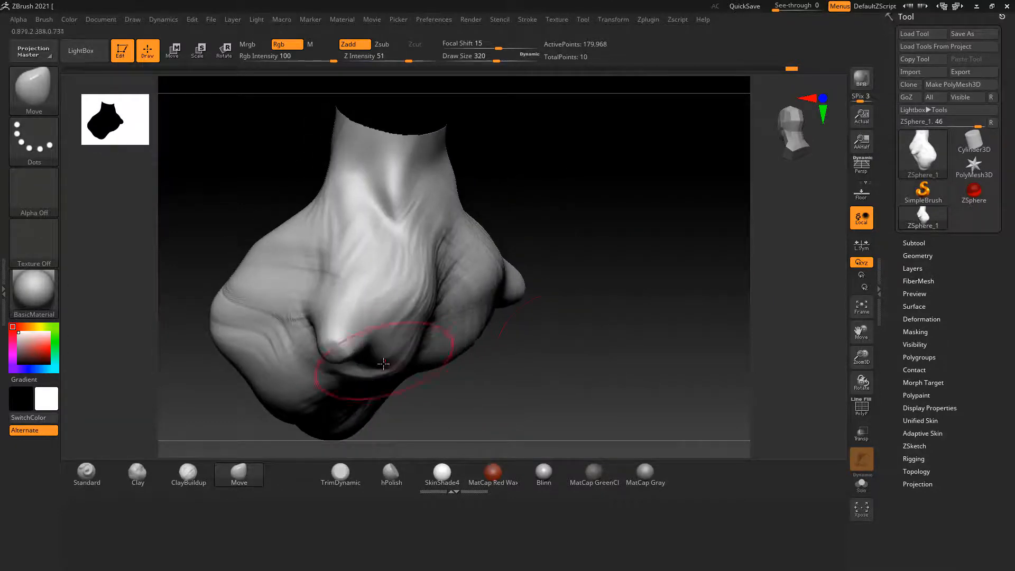
Build up the back on both sides of the spine in back view with the ClayBuildup brush at draw size 320.
mouse_move(418, 393)
left_mouse_down()
mouse_move(694, 306)
mouse_move(653, 315)
mouse_move(718, 311)
left_mouse_up()
left_click(189, 476)
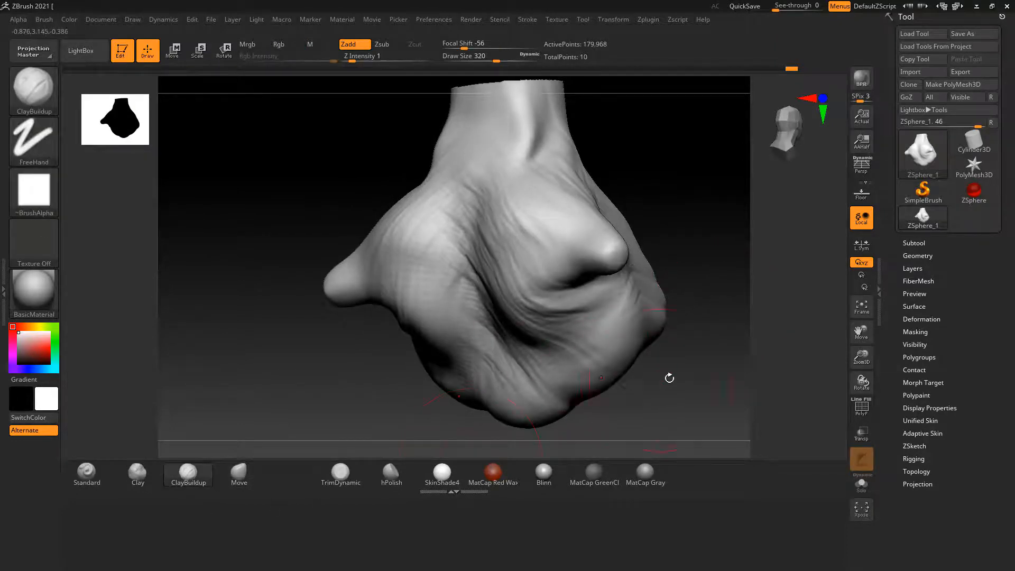
mouse_move(669, 378)
left_mouse_down("shift")
mouse_move(459, 280)
mouse_move(436, 373)
left_mouse_up("shift")
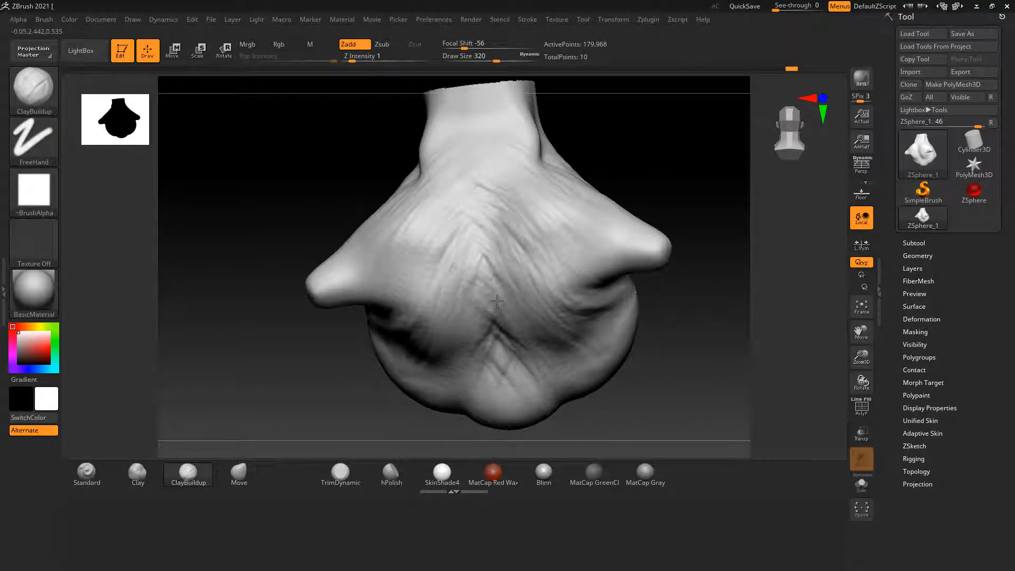
left_click_drag(489, 333, 425, 367)
left_click_drag(484, 254, 439, 280)
left_click_drag(471, 216, 420, 286)
left_click_drag(486, 325, 425, 370)
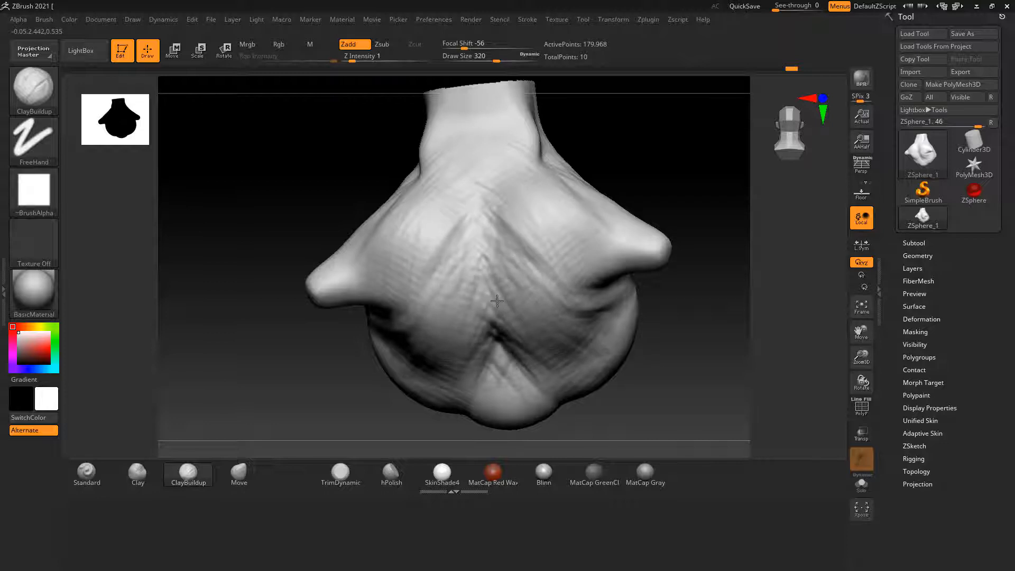
left_click_drag(476, 212, 429, 285)
mouse_move(486, 328)
left_mouse_down()
mouse_move(459, 354)
mouse_move(465, 375)
left_mouse_up()
Smooth the back and fill in its lower end and the shoulder blade areas with ClayBuildup.
mouse_move(479, 254)
left_mouse_down("shift")
mouse_move(475, 296)
mouse_move(418, 367)
left_mouse_up("shift")
left_click_drag(412, 317, 389, 368)
mouse_move(489, 338)
left_mouse_down()
mouse_move(428, 378)
mouse_move(470, 402)
mouse_move(463, 375)
left_mouse_up()
left_click_drag(500, 364, 444, 394)
left_click_drag(477, 238, 455, 296)
left_click_drag(473, 206, 439, 254)
mouse_move(402, 198)
left_mouse_down()
mouse_move(349, 275)
mouse_move(351, 265)
left_mouse_up()
left_click_drag(466, 232, 421, 283)
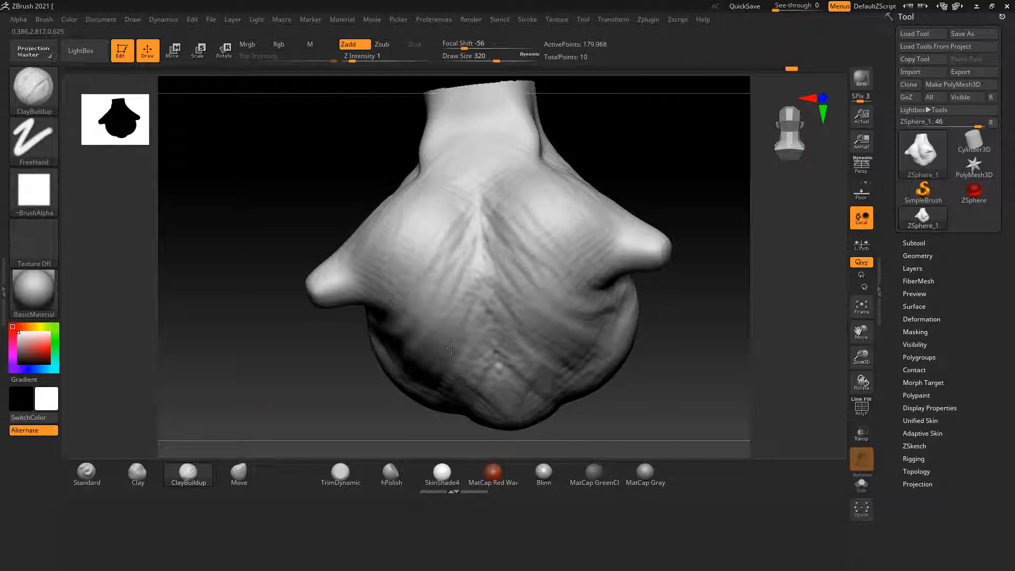
Fill the creases beneath the pectorals and along the sides of the chest in front view with ClayBuildup.
mouse_move(270, 401)
left_mouse_down()
mouse_move(335, 410)
mouse_move(648, 294)
left_mouse_up()
left_click_drag(443, 260, 426, 349)
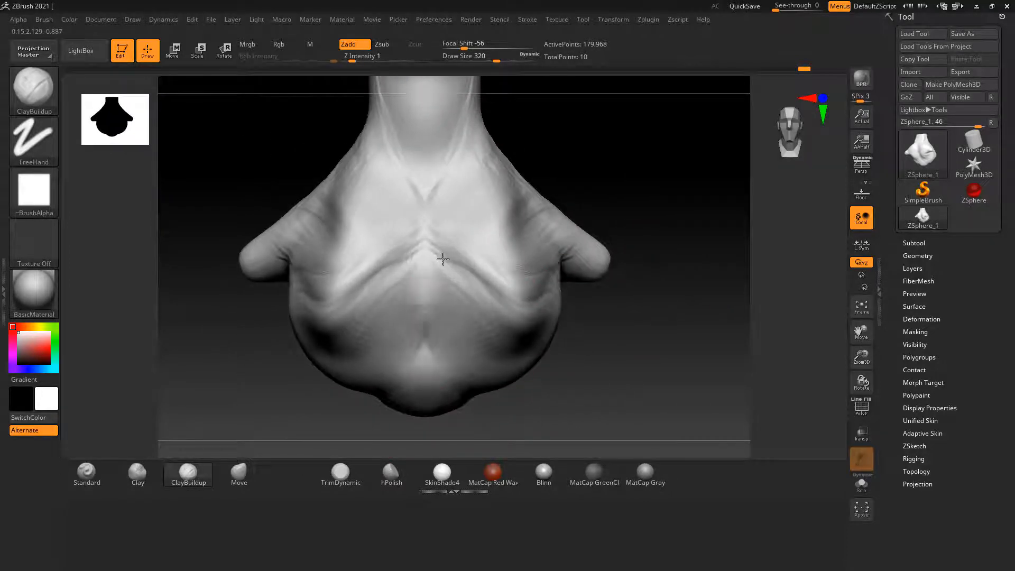
mouse_move(443, 281)
left_mouse_down()
mouse_move(431, 360)
mouse_move(450, 286)
left_mouse_up()
mouse_move(542, 248)
left_mouse_down()
mouse_move(521, 206)
mouse_move(526, 251)
left_mouse_up()
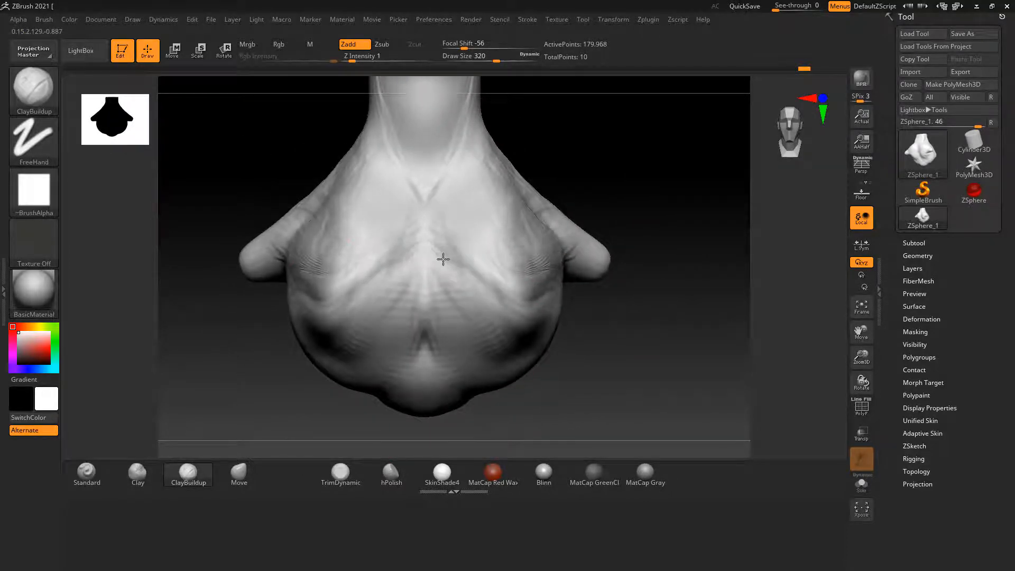
mouse_move(328, 204)
left_mouse_down()
mouse_move(296, 264)
mouse_move(312, 285)
left_mouse_up()
mouse_move(378, 272)
left_mouse_down()
mouse_move(404, 344)
mouse_move(394, 370)
mouse_move(354, 360)
left_mouse_up()
left_click_drag(410, 322, 390, 267)
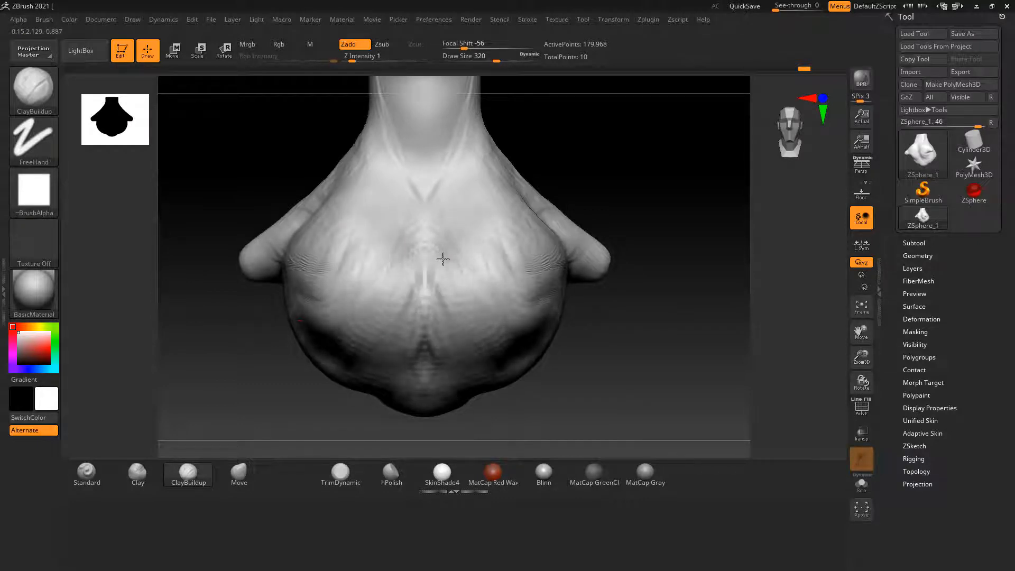
Build up the upper chest beside the shoulder in three-quarter view and smooth the transition.
mouse_move(268, 284)
left_mouse_down()
mouse_move(295, 204)
mouse_move(219, 193)
mouse_move(204, 204)
left_mouse_up()
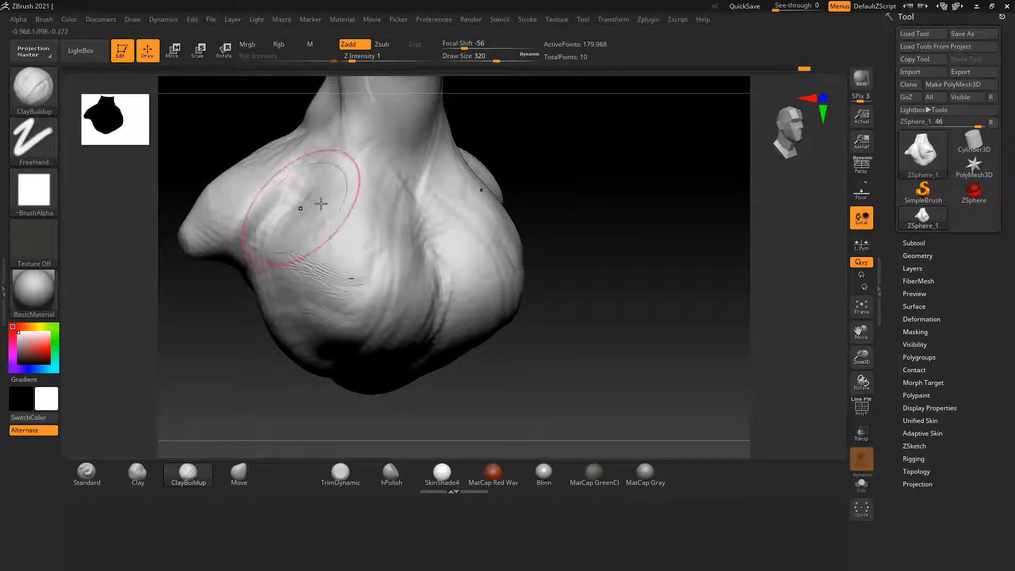
left_click_drag(322, 204, 278, 240)
left_click_drag(322, 204, 361, 225, "shift")
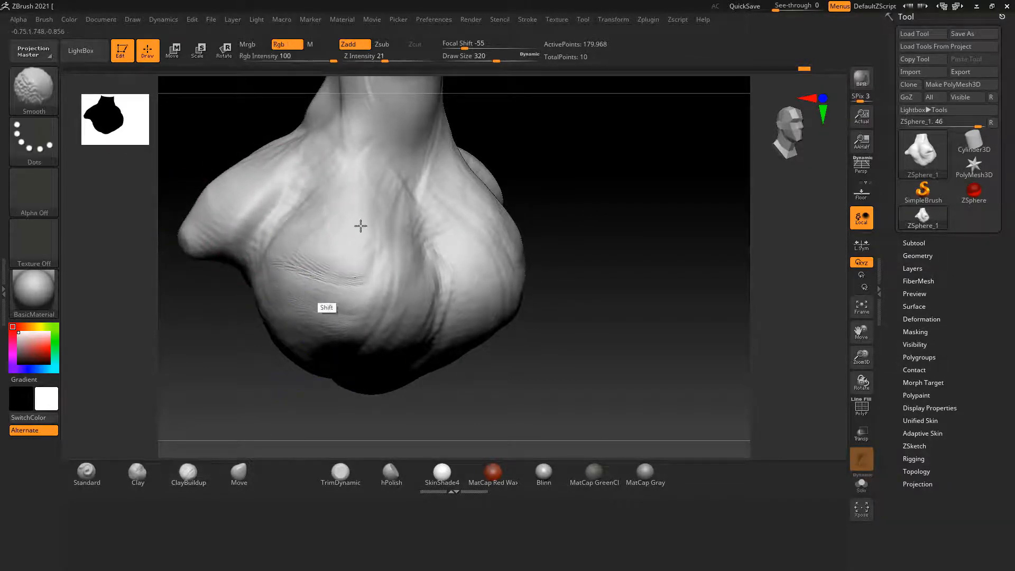
Fill out the lower chest with ClayBuildup and smooth its outer sides.
left_click_drag(656, 300, 667, 333, "shift")
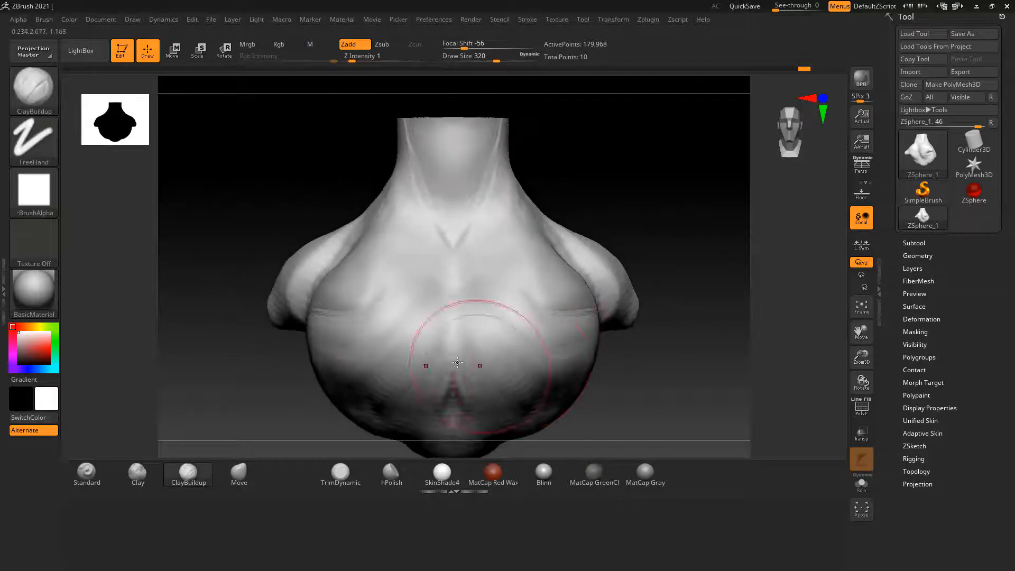
left_click_drag(453, 369, 369, 399)
mouse_move(388, 317)
left_mouse_down("shift")
mouse_move(410, 279)
mouse_move(332, 263)
left_mouse_up("shift")
left_click_drag(323, 178, 352, 200)
mouse_move(322, 251)
left_mouse_down()
mouse_move(347, 225)
mouse_move(381, 288)
mouse_move(356, 344)
left_mouse_up()
Reshape the lower chest and lower back contours in side view with the Move brush enlarged to draw size 592.
mouse_move(650, 296)
left_mouse_down("shift")
mouse_move(703, 300)
mouse_move(742, 277)
mouse_move(709, 328)
mouse_move(564, 388)
left_mouse_up("shift")
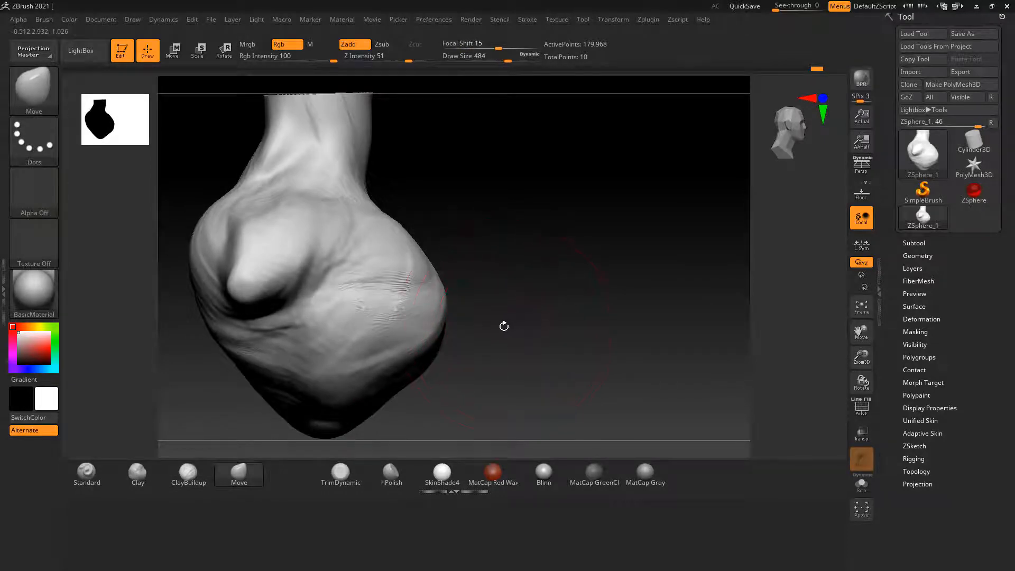
mouse_move(439, 302)
left_mouse_down()
mouse_move(427, 320)
mouse_move(430, 359)
left_mouse_up()
left_click_drag(204, 335, 222, 339)
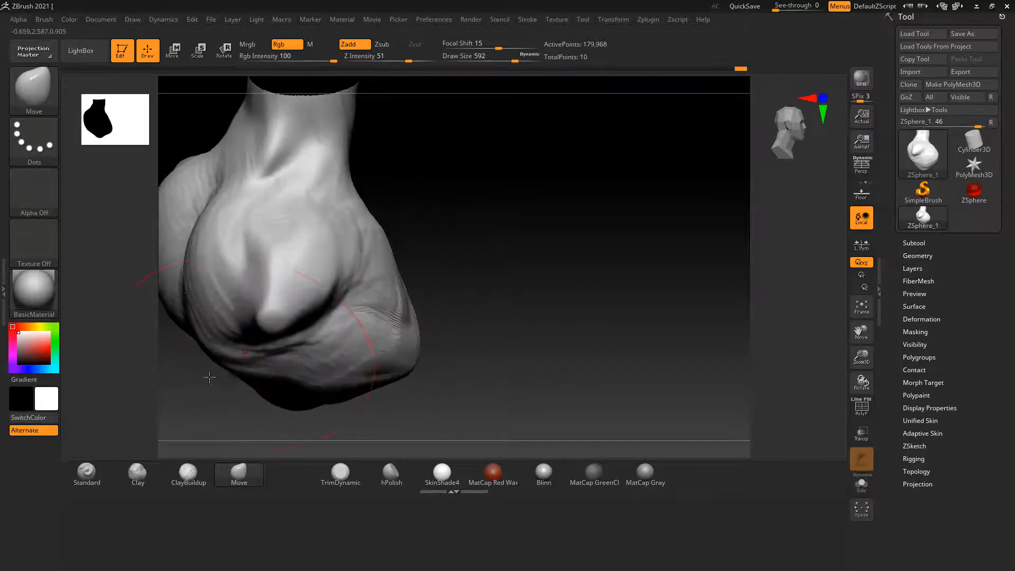
mouse_move(578, 324)
left_mouse_down("alt")
mouse_move(571, 337)
mouse_move(253, 297)
left_mouse_up("alt")
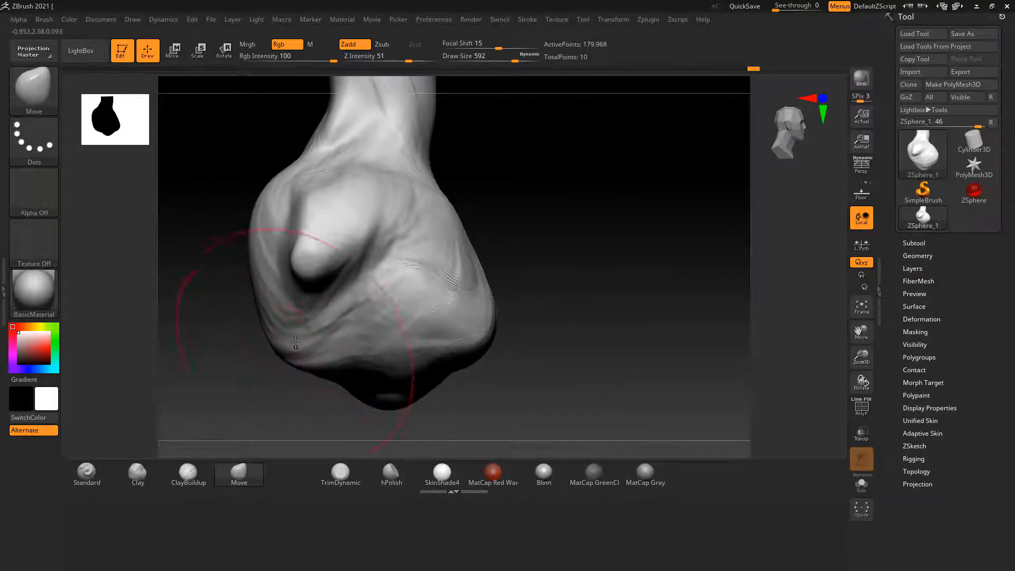
Compare the side profile with the male body outline sketch in Chrome and adjust the lower back with the Move brush in ZBrush.
key("alt+Tab")
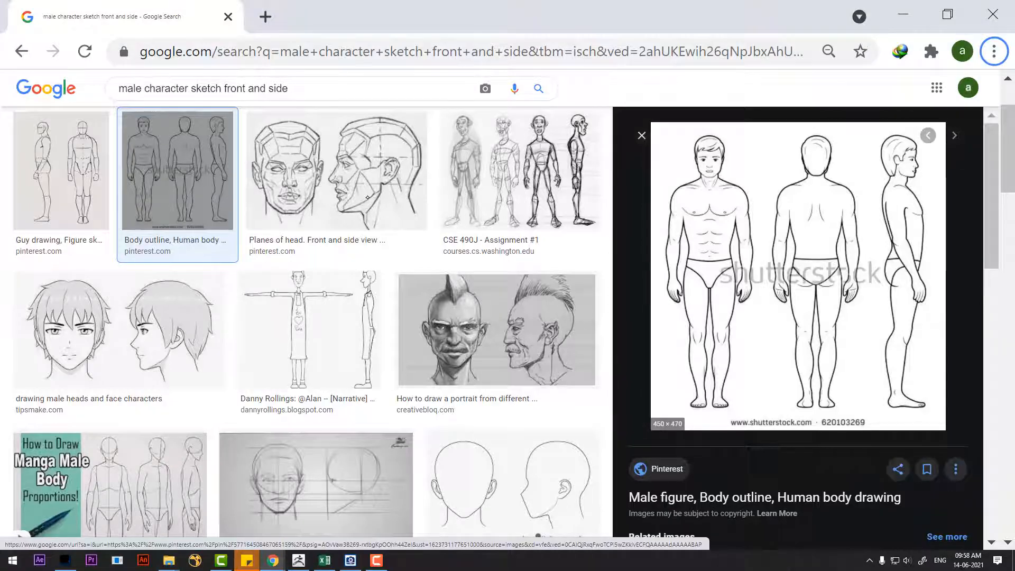
key("alt+Tab")
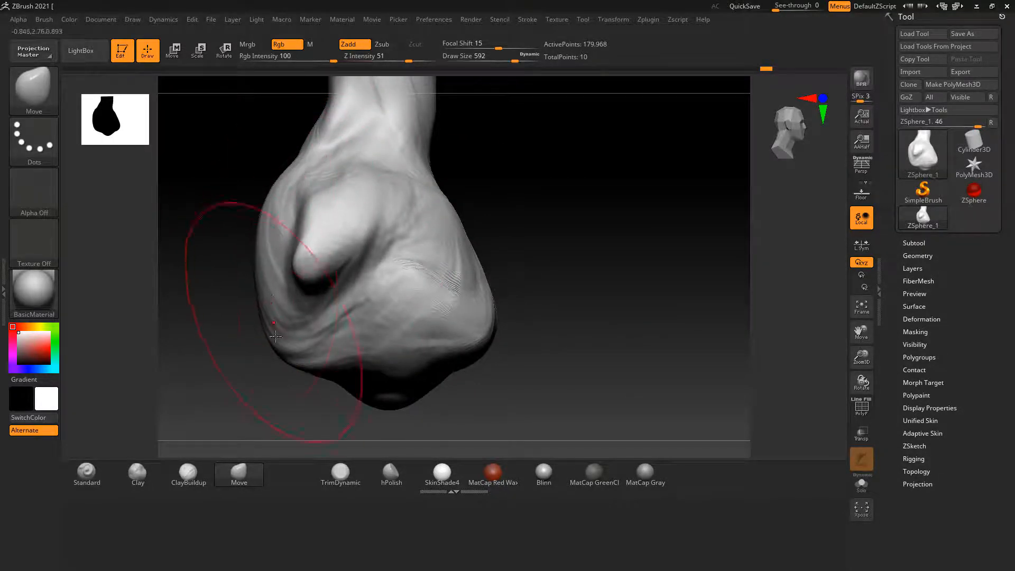
left_click_drag(275, 336, 279, 343)
left_click_drag(584, 310, 500, 351)
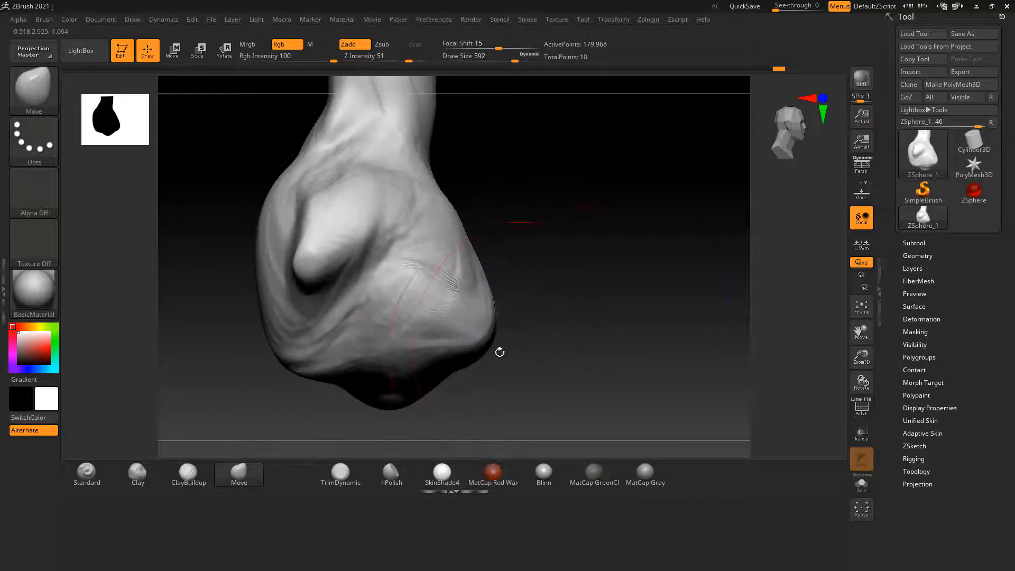
Recheck the male body outline sketch in Chrome, return to ZBrush and inspect the torso from the front.
key("alt+Tab")
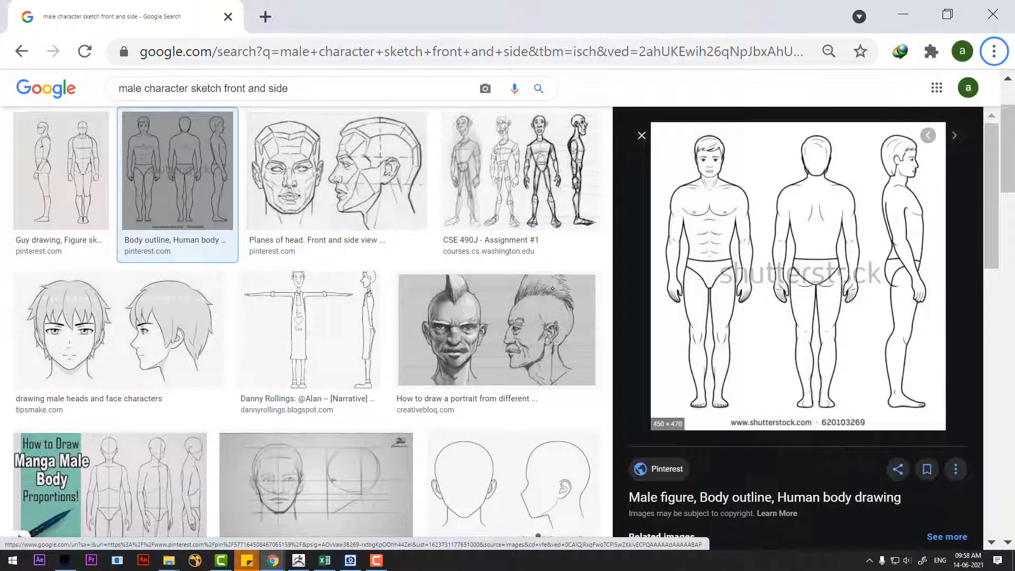
key("alt+Tab")
left_click_drag(571, 307, 521, 322)
left_click_drag(423, 359, 411, 374, "shift")
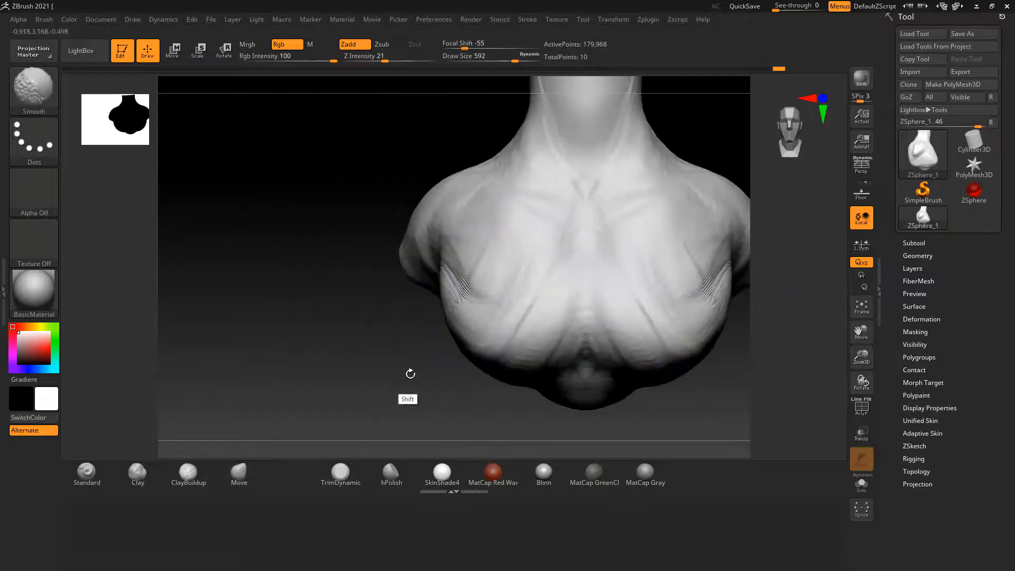
left_click_drag(387, 293, 315, 331, "alt")
Bring up the alien bust reference image in ACDSee Quick View beside the ZBrush model.
key("alt+Tab")
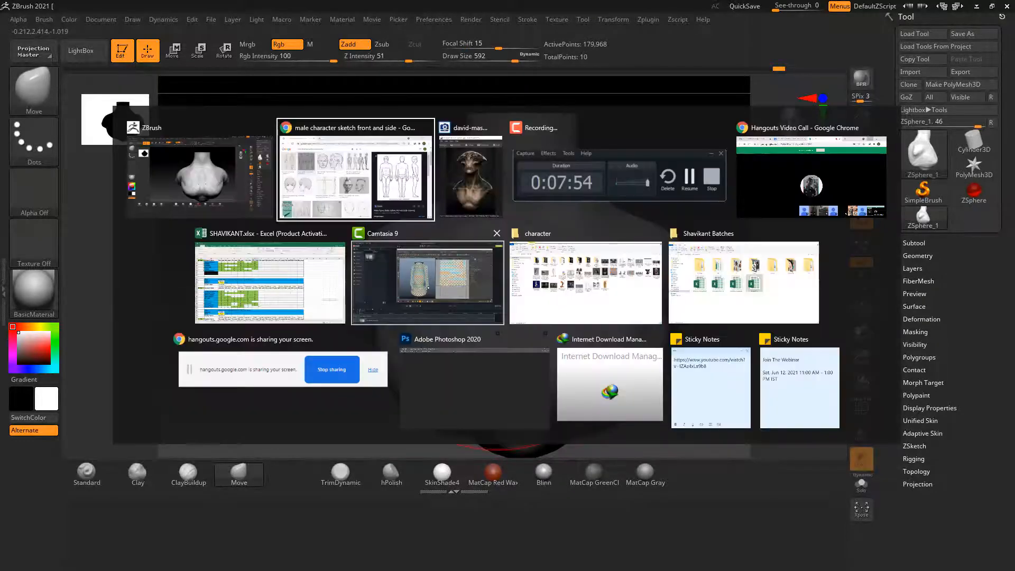
left_click(487, 190)
mouse_move(720, 264)
left_mouse_down()
mouse_move(730, 249)
mouse_move(730, 263)
left_mouse_up()
Set the Standard brush to draw size 316 and unhide the head to work on the whole bust.
left_click(93, 476)
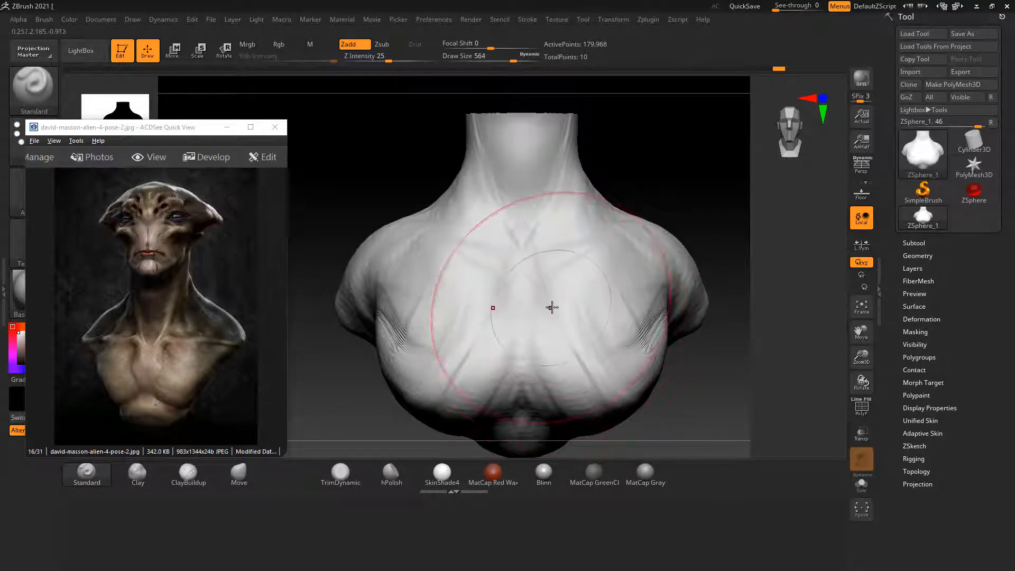
key("bracketleft")
key("bracketleft")
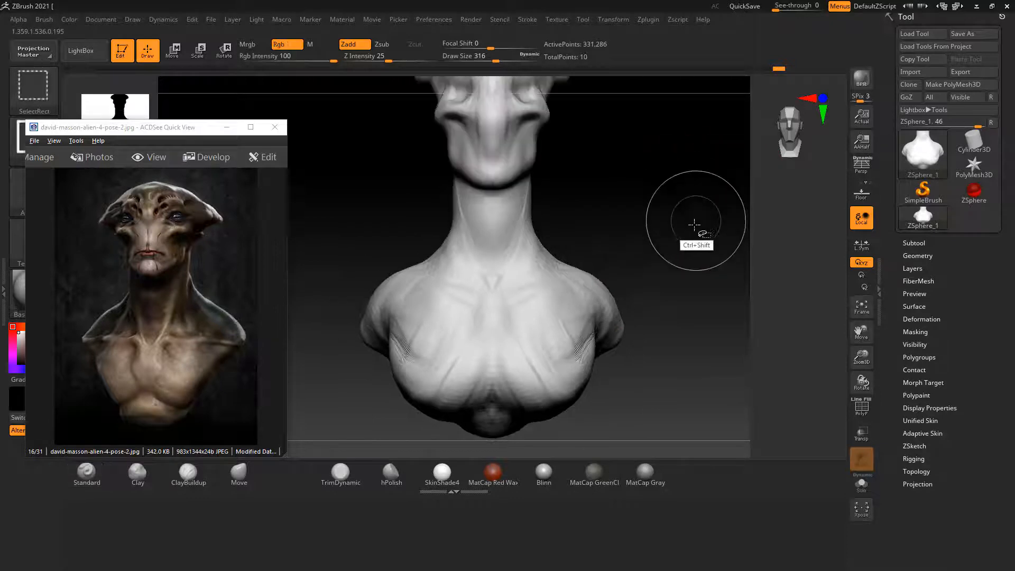
mouse_move(695, 225)
left_mouse_down()
mouse_move(671, 242)
mouse_move(687, 259)
mouse_move(624, 233)
left_mouse_up()
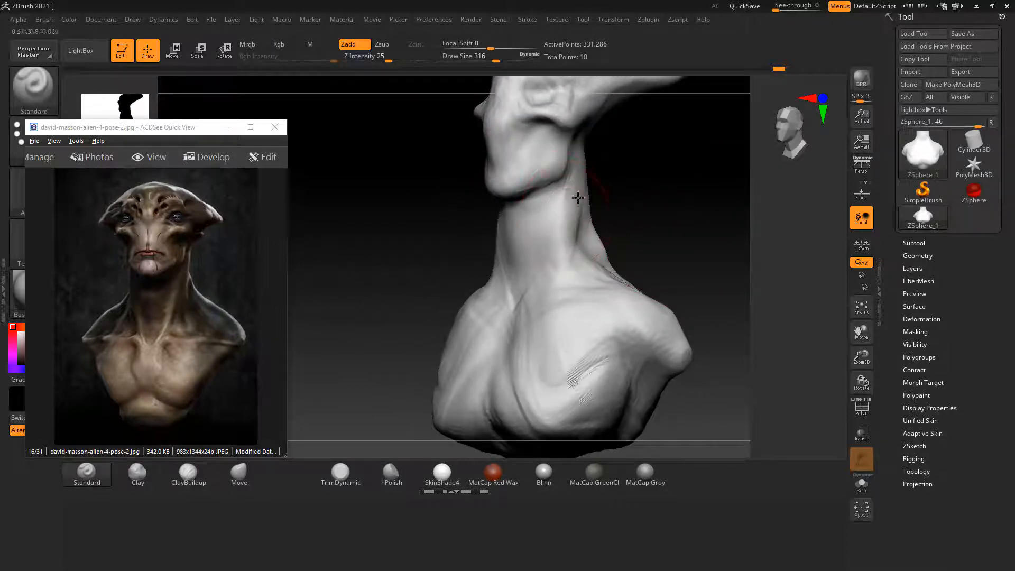
right_click_drag(578, 198, 656, 286)
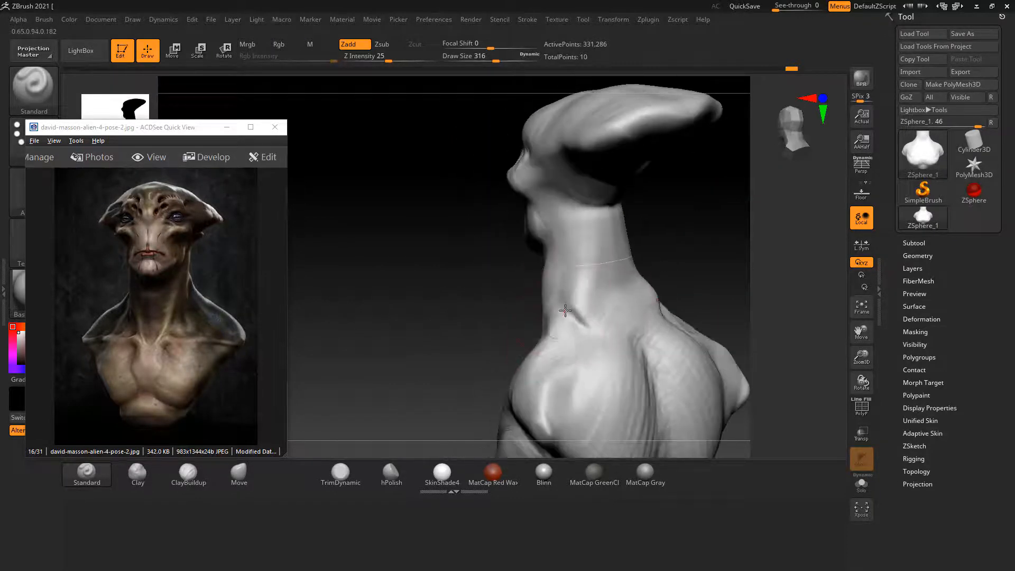
Fill out the base of the neck from behind with the ClayBuildup brush at draw size 300.
left_click(188, 471)
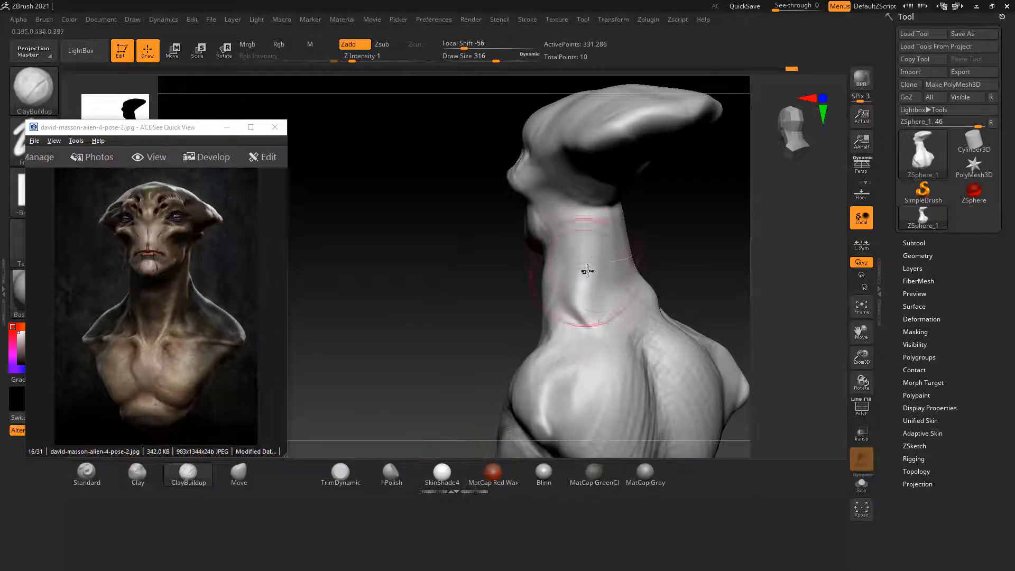
left_click_drag(679, 258, 705, 222)
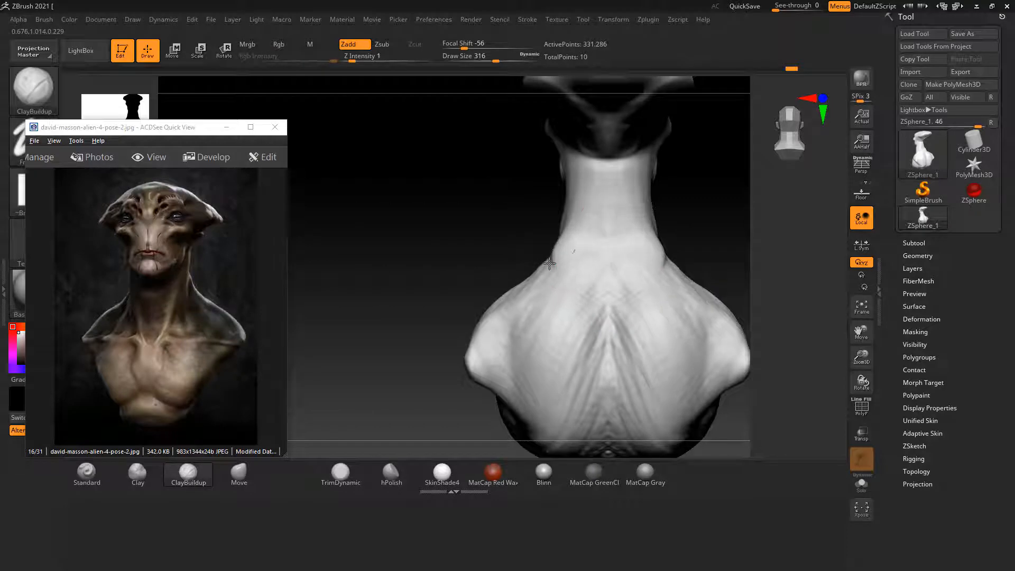
mouse_move(550, 263)
left_mouse_down()
mouse_move(569, 277)
mouse_move(596, 270)
mouse_move(601, 230)
left_mouse_up()
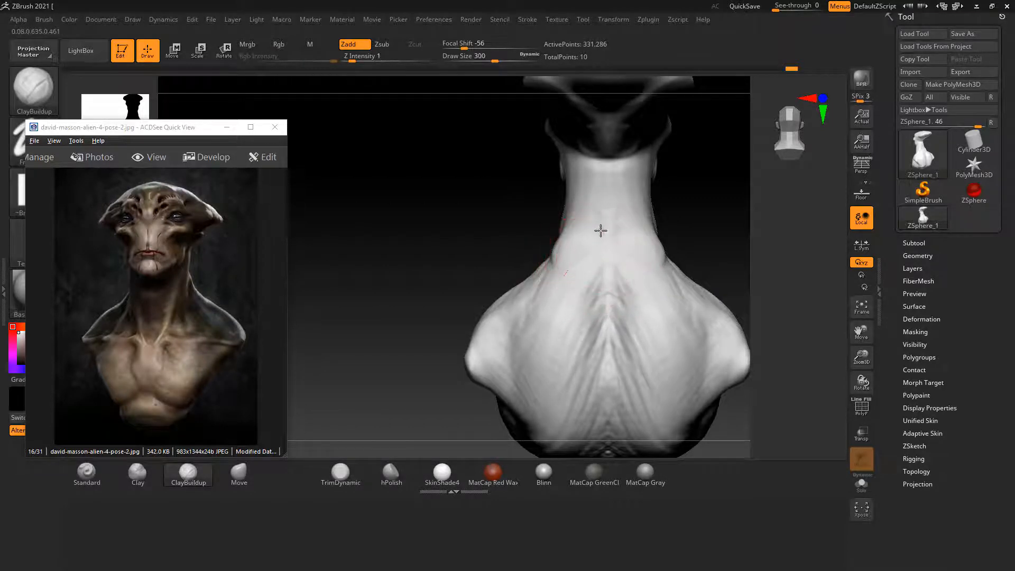
Add volume to the tops and outer edges of the shoulders in back view with ClayBuildup.
key("ctrl+shift+z")
key("ctrl+shift+z")
key("ctrl+shift+z")
key("ctrl+shift+z")
key("ctrl+shift+z")
key("ctrl+shift+z")
key("ctrl+shift+z")
key("ctrl+shift+z")
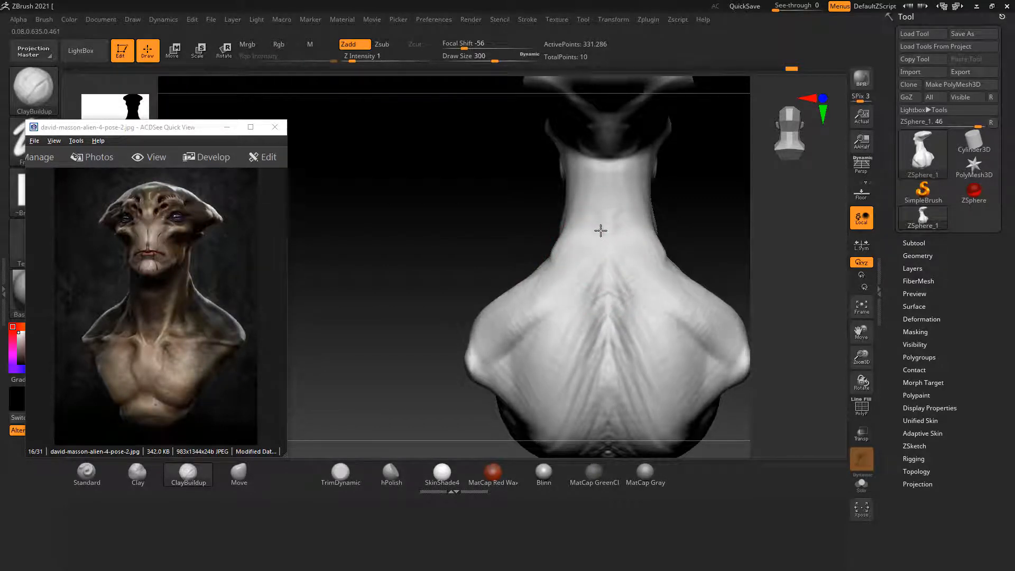
left_click_drag(601, 231, 703, 259)
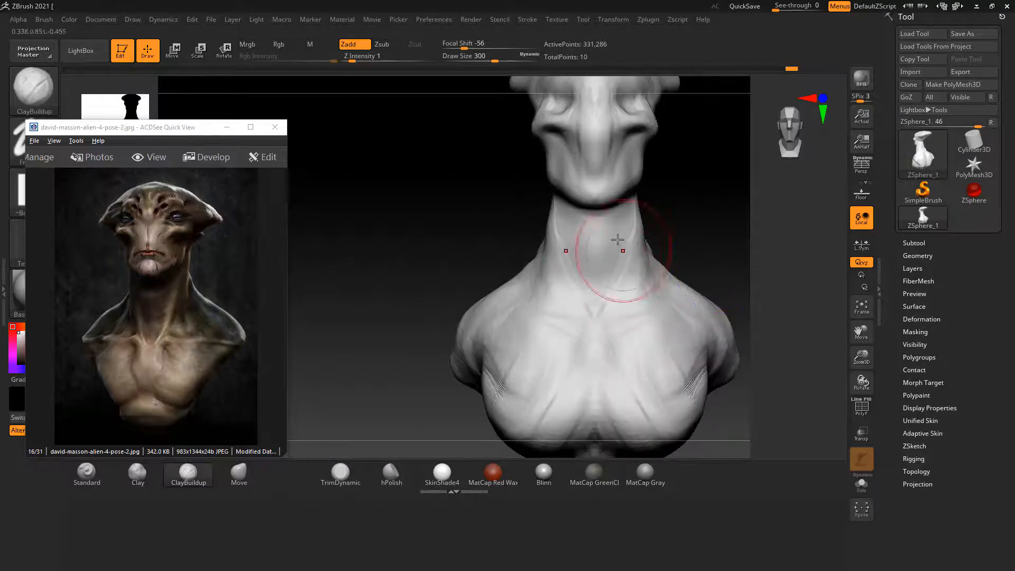
Round out the upper shoulder in front three-quarter view with ClayBuildup at draw size 300.
left_click_drag(616, 238, 544, 215)
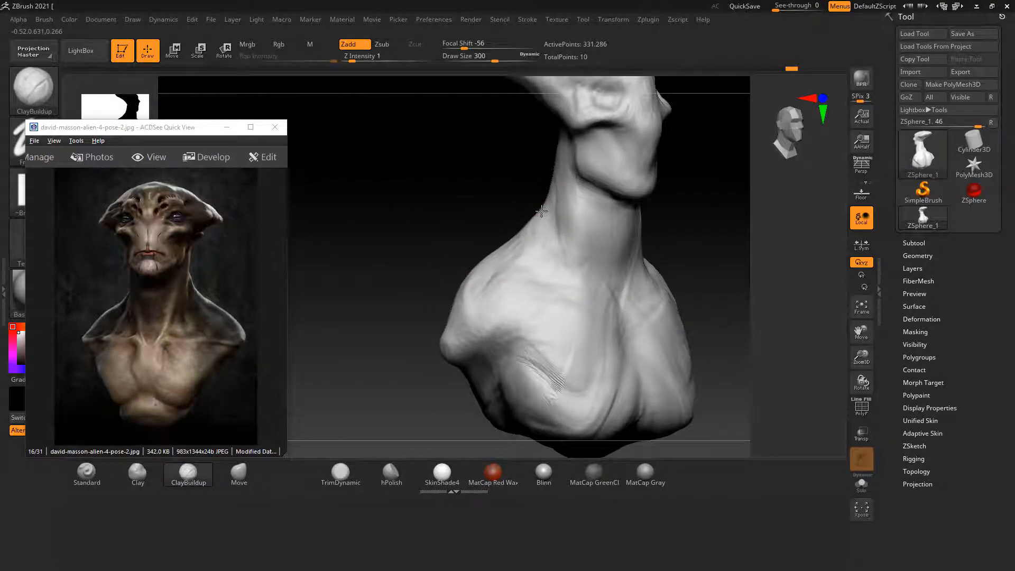
key("ctrl+shift+z")
key("ctrl+shift+z")
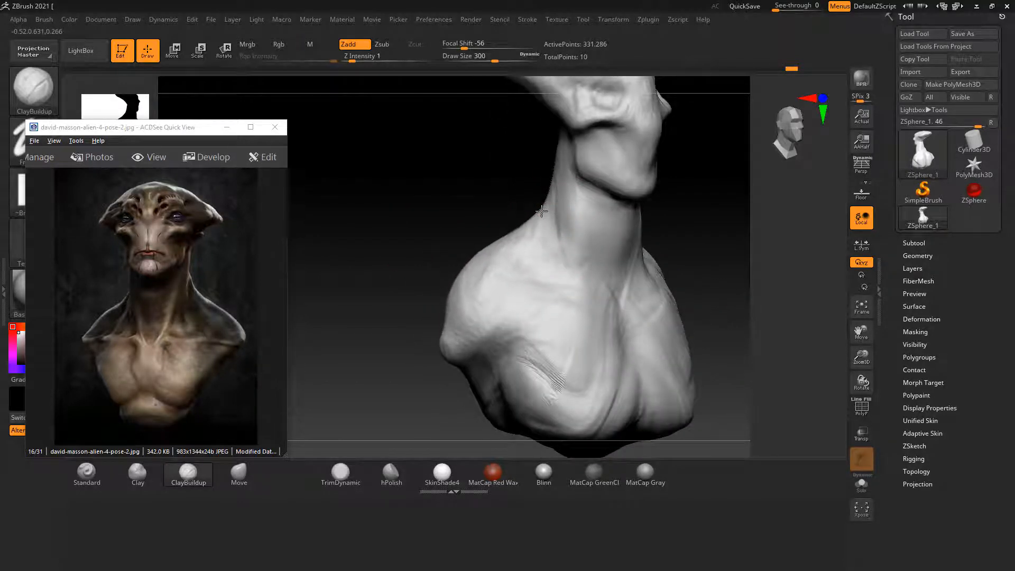
left_click_drag(541, 211, 468, 288)
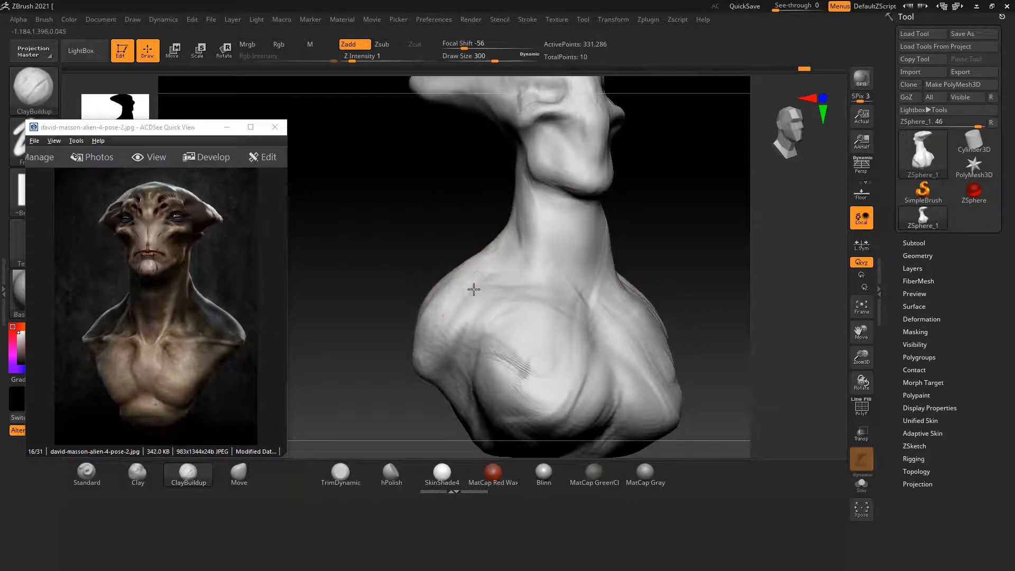
Build up the slope from the neck to the shoulders and the shoulder blades in back view.
left_click_drag(442, 219, 547, 274)
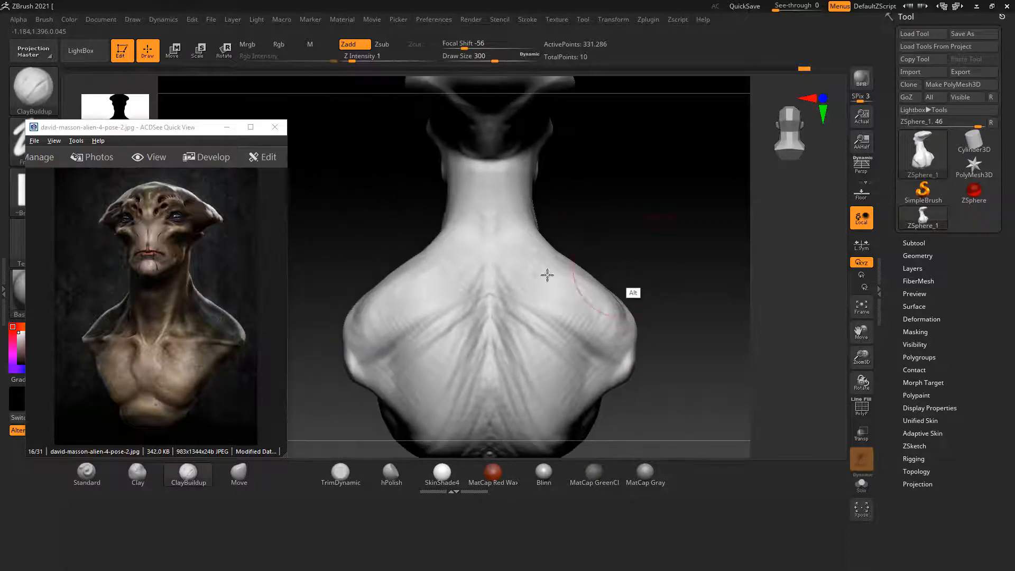
left_click_drag(456, 248, 440, 296)
mouse_move(475, 388)
left_mouse_down()
mouse_move(441, 381)
mouse_move(388, 394)
mouse_move(473, 387)
left_mouse_up()
left_click_drag(429, 344, 362, 373)
Fill out the outer chest near the armpits and the underside of the chest with ClayBuildup.
left_click_drag(635, 227, 668, 233)
mouse_move(604, 293)
left_mouse_down("alt")
mouse_move(670, 291)
mouse_move(601, 244)
mouse_move(601, 256)
mouse_move(683, 254)
left_mouse_up("alt")
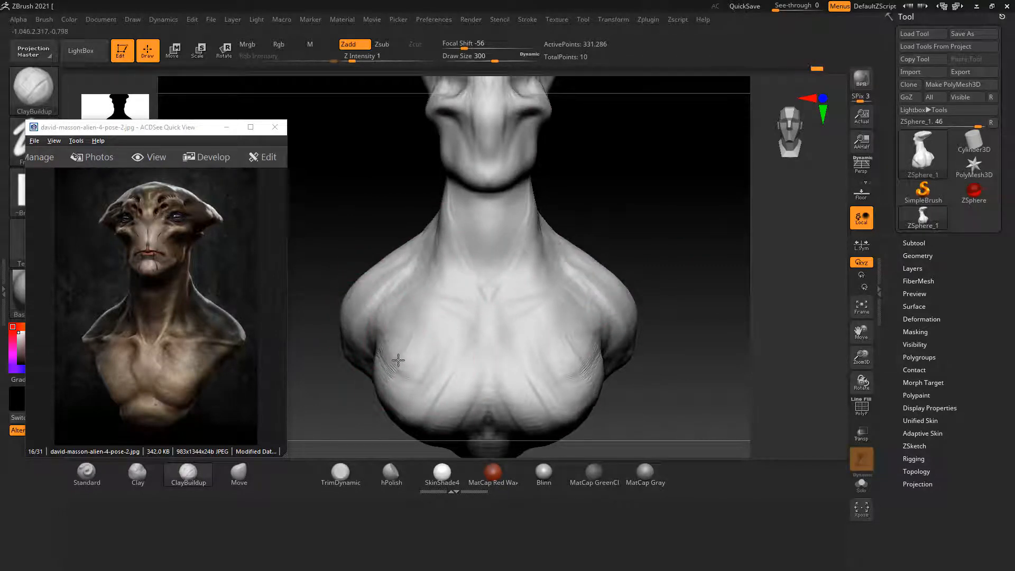
mouse_move(657, 340)
left_mouse_down()
mouse_move(698, 324)
mouse_move(644, 351)
mouse_move(463, 354)
mouse_move(473, 344)
mouse_move(428, 388)
mouse_move(492, 365)
mouse_move(489, 341)
mouse_move(460, 330)
left_mouse_up()
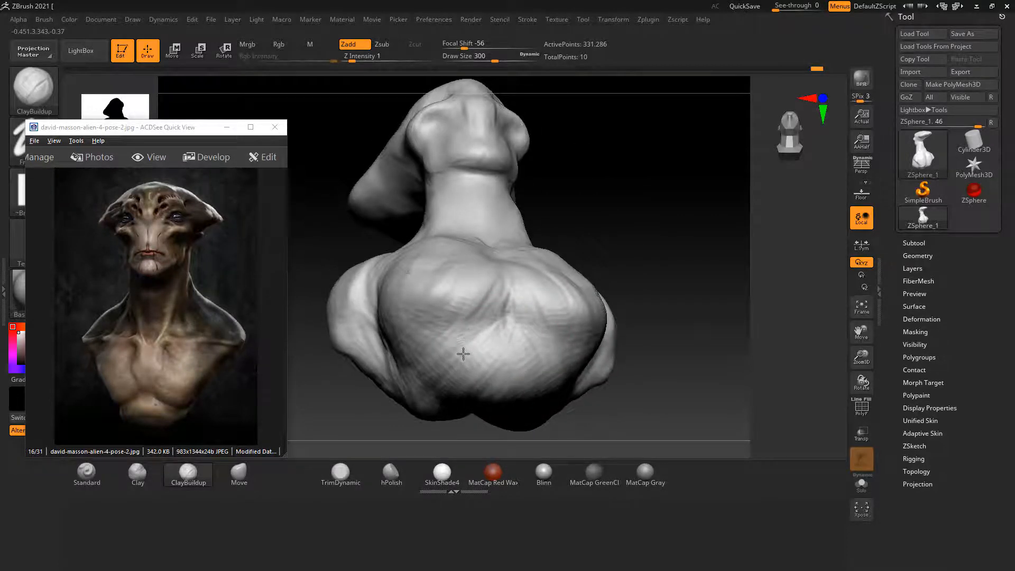
Build up and round out the underside of the torso from below with ClayBuildup at draw size 300.
mouse_move(635, 339)
left_mouse_down()
mouse_move(680, 315)
mouse_move(644, 295)
left_mouse_up()
mouse_move(497, 318)
left_mouse_down()
mouse_move(476, 365)
mouse_move(507, 334)
left_mouse_up()
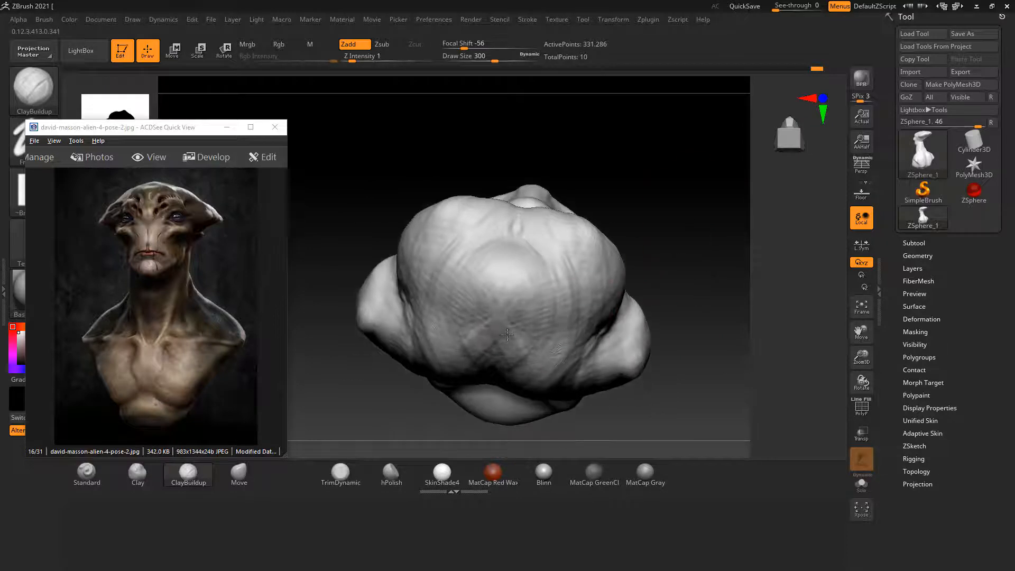
mouse_move(466, 367)
left_mouse_down()
mouse_move(529, 301)
mouse_move(513, 368)
left_mouse_up()
mouse_move(582, 370)
left_mouse_down()
mouse_move(605, 317)
mouse_move(590, 368)
mouse_move(618, 320)
left_mouse_up()
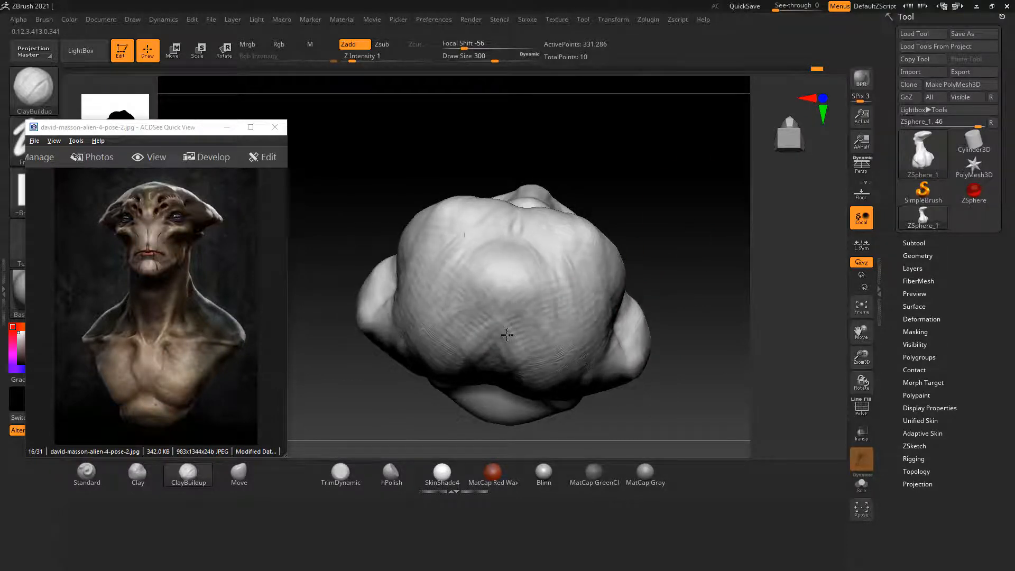
left_click_drag(677, 291, 707, 335)
Carve the collarbone lines and the lower edge of the chest with the Standard brush at focal shift 81 and draw size 92.
left_click(74, 478)
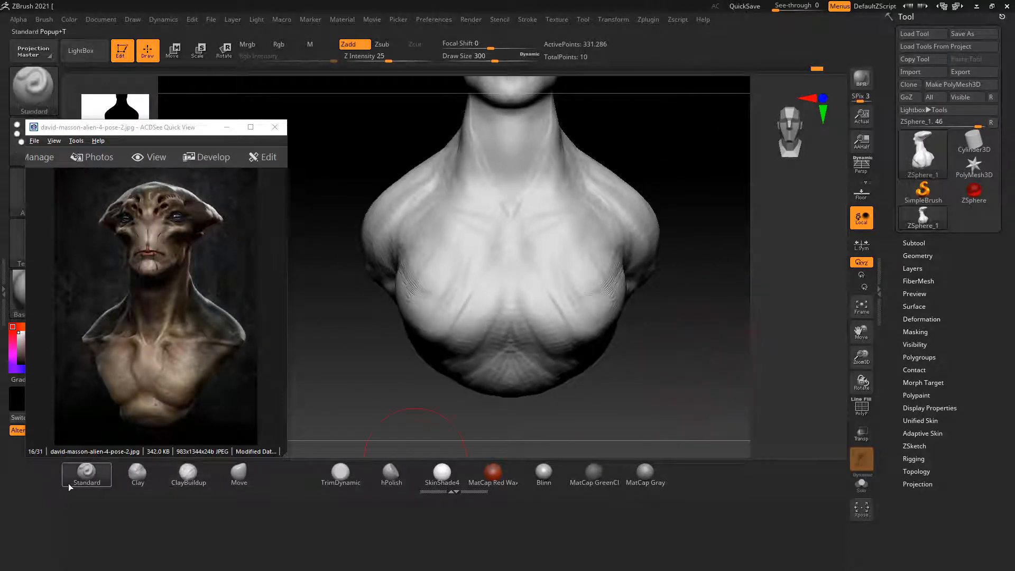
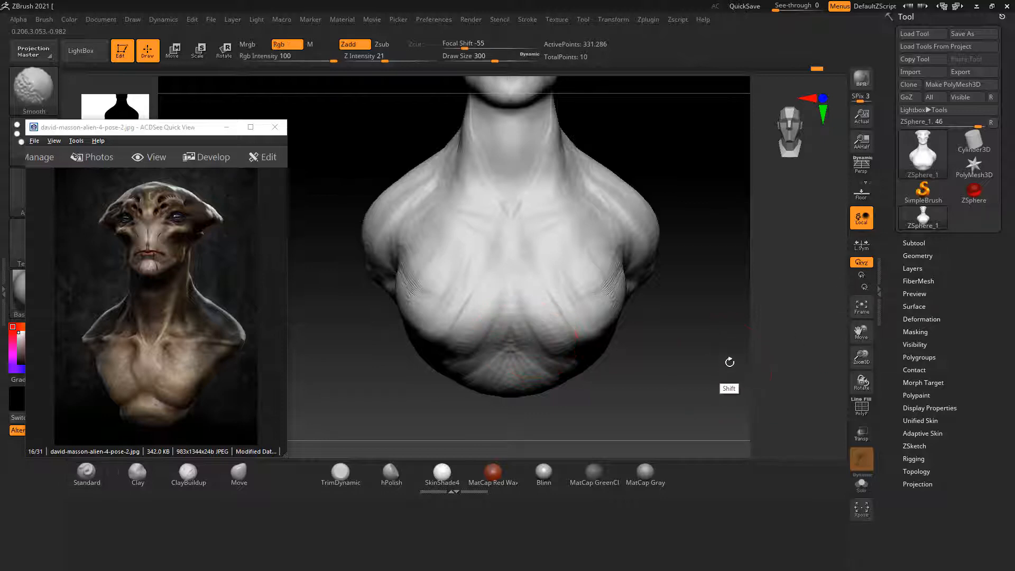
left_click(491, 46)
left_click_drag(526, 46, 528, 47)
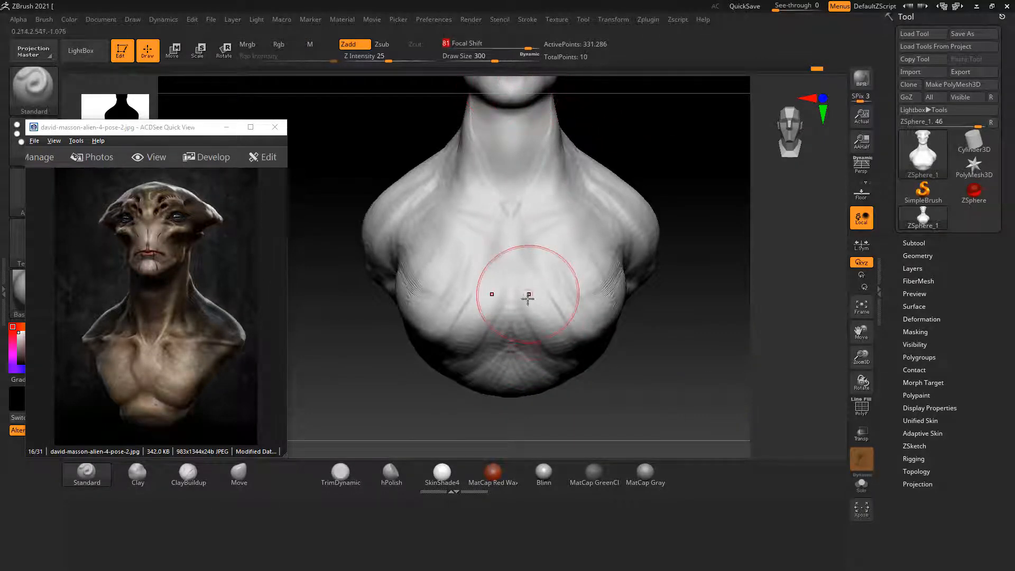
key("[")
key("[")
key("[")
key("[")
key("[")
key("[")
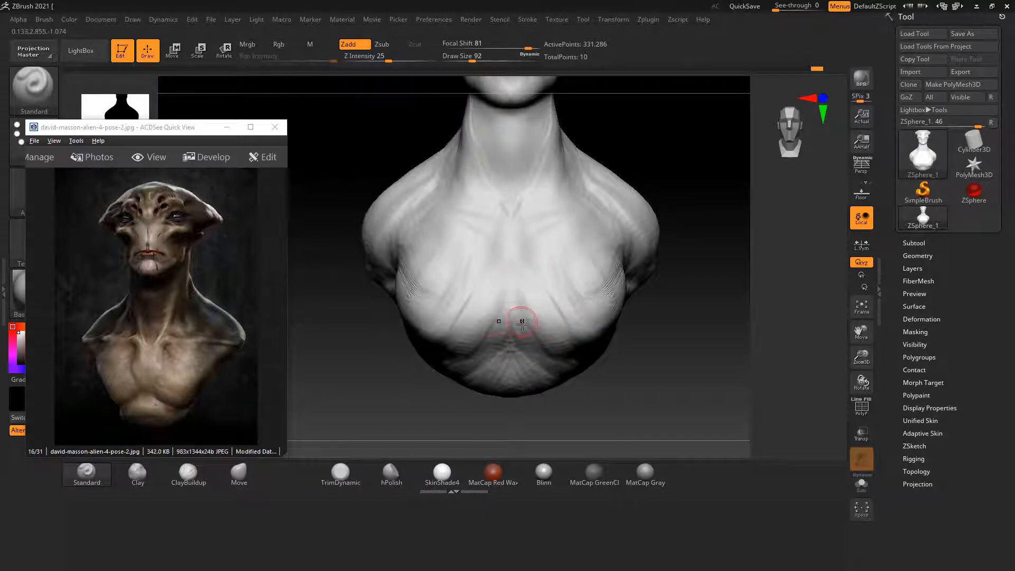
mouse_move(511, 333)
left_mouse_down("alt")
mouse_move(453, 364)
mouse_move(466, 358)
left_mouse_up("alt")
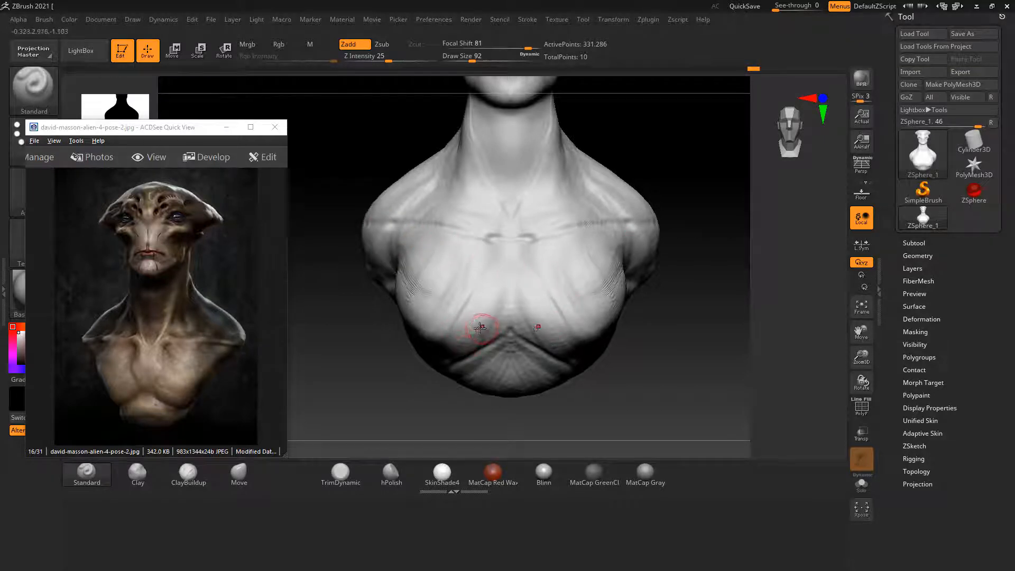
Pull the shoulders outward and slightly upward in front view with the Move brush at draw size 428.
left_click(255, 472)
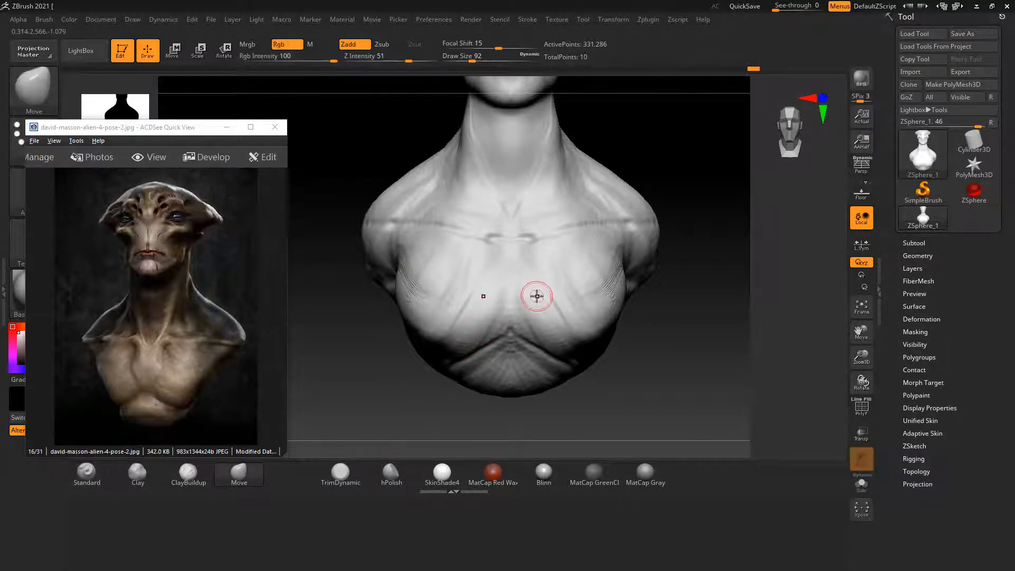
key("bracketright")
key("bracketright")
key("bracketright")
key("bracketright")
key("bracketright")
key("bracketright")
key("bracketright")
key("bracketright")
key("bracketright")
key("bracketright")
key("bracketright")
key("bracketright")
key("bracketright")
key("bracketright")
key("bracketright")
key("bracketright")
key("bracketright")
key("bracketright")
key("bracketright")
key("bracketright")
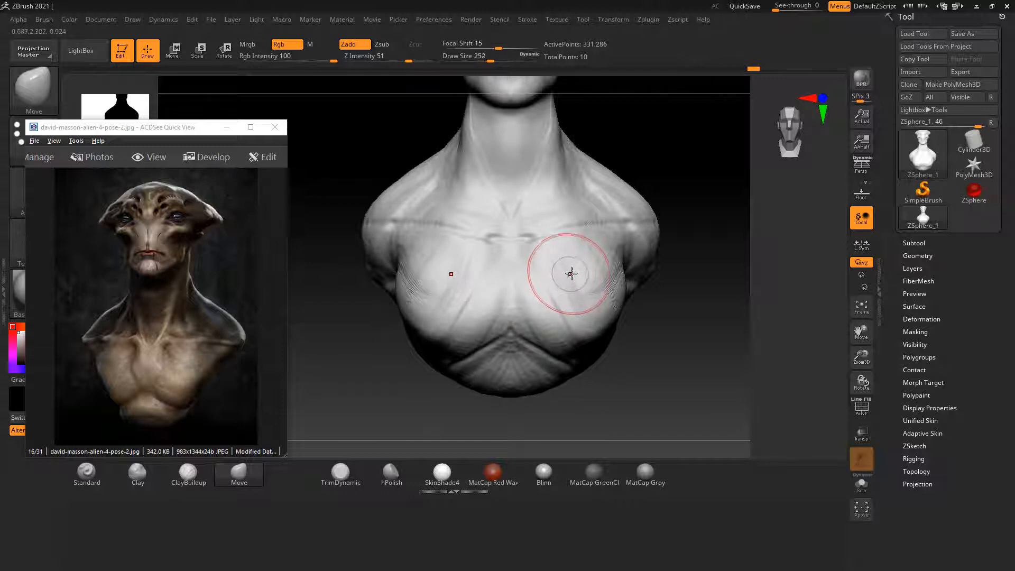
key("bracketright")
key("bracketright")
key("bracketright")
key("bracketright")
key("bracketright")
key("bracketright")
key("bracketright")
key("bracketright")
key("bracketright")
key("bracketright")
key("bracketright")
left_click_drag(653, 234, 656, 229)
left_click_drag(615, 183, 617, 178)
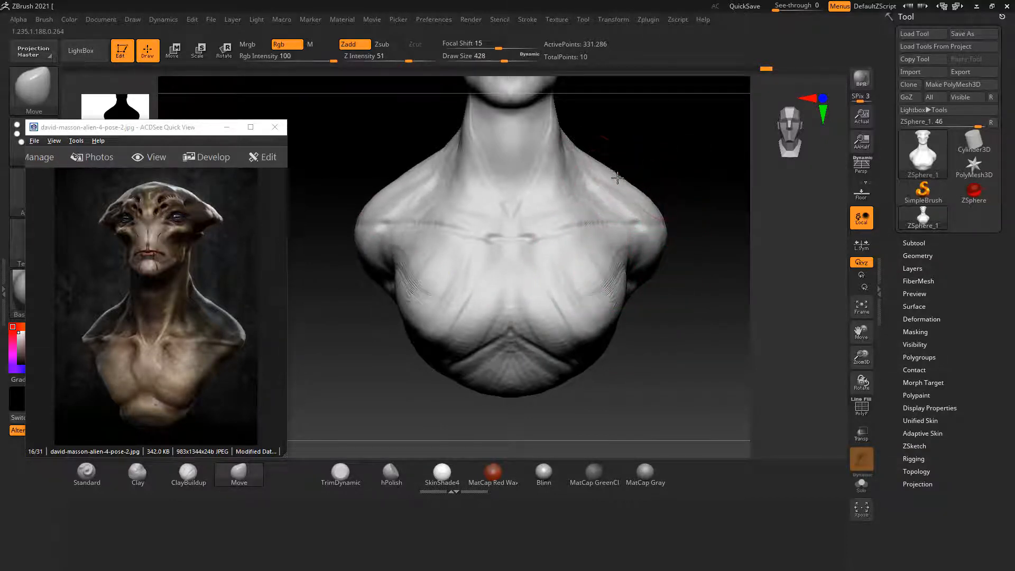
left_click_drag(656, 242, 665, 243)
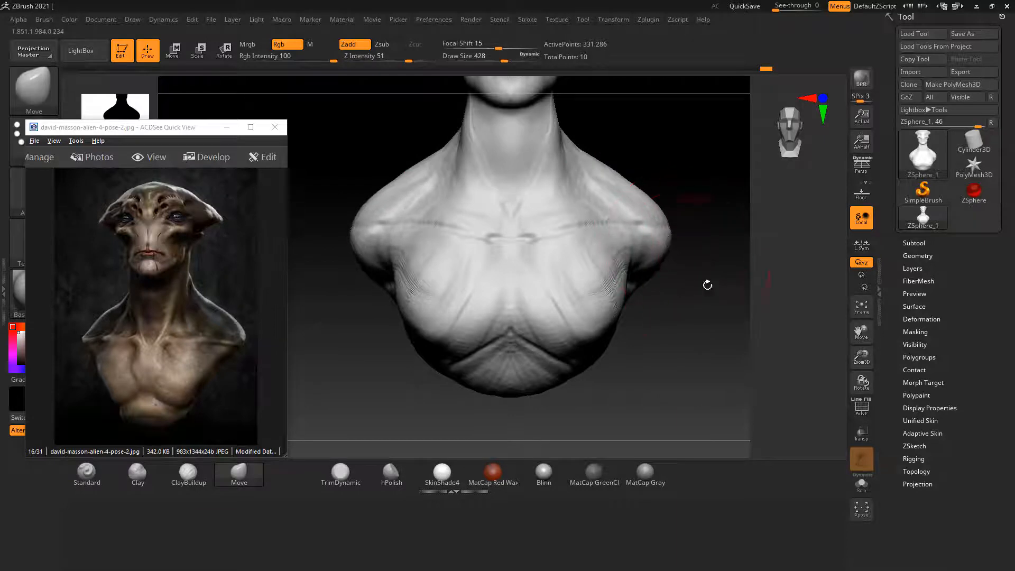
left_click_drag(707, 285, 706, 318)
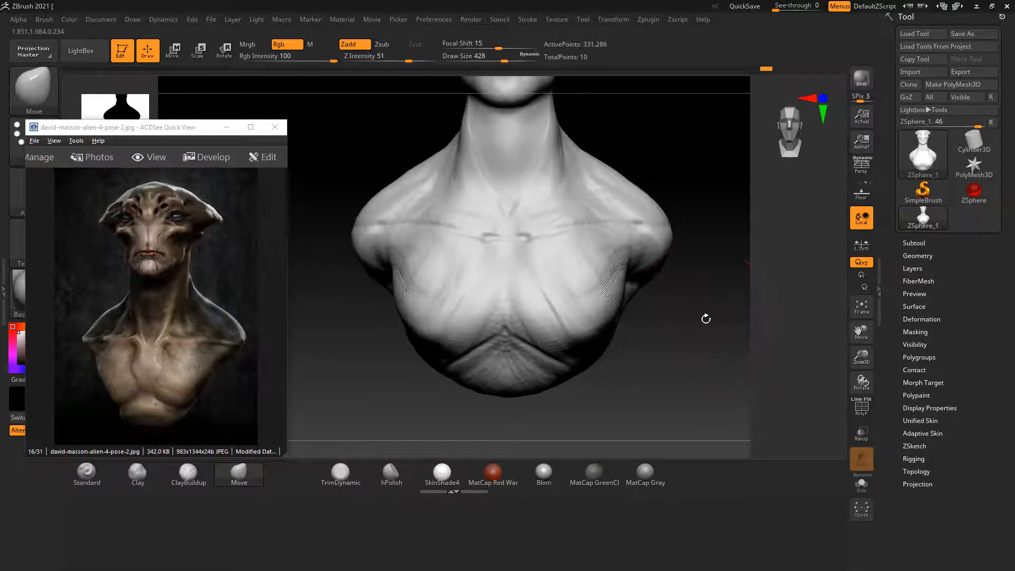
left_click_drag(663, 240, 669, 240)
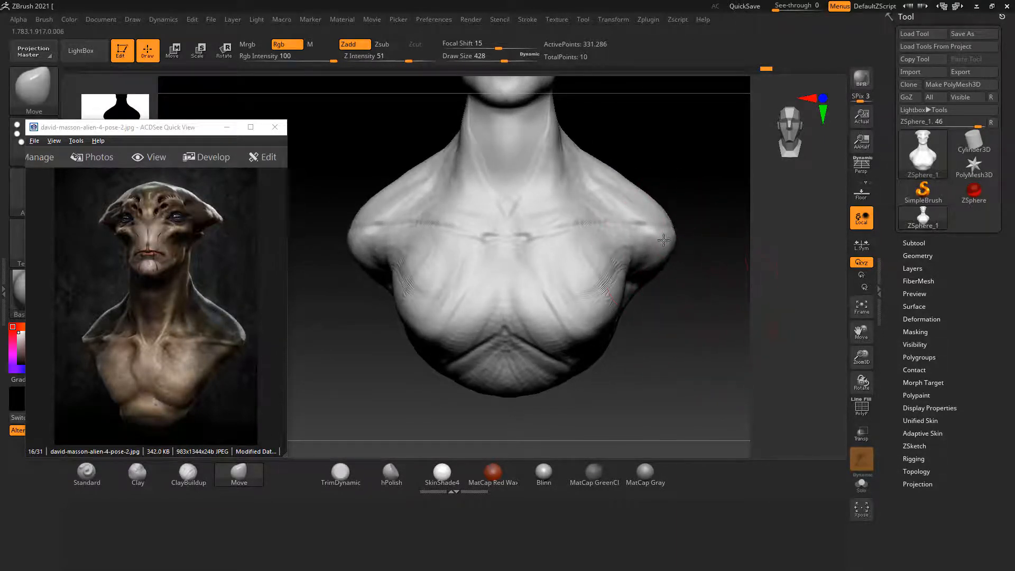
Reshape the torso and shoulders from other angles with the Move brush.
mouse_move(727, 268)
left_mouse_down()
mouse_move(476, 351)
mouse_move(462, 346)
left_mouse_up()
left_click_drag(538, 230, 476, 297)
mouse_move(505, 334)
left_mouse_down()
mouse_move(480, 375)
mouse_move(516, 358)
mouse_move(563, 392)
mouse_move(511, 347)
mouse_move(506, 354)
left_mouse_up()
mouse_move(456, 385)
left_mouse_down()
mouse_move(653, 363)
mouse_move(596, 279)
left_mouse_up()
mouse_move(590, 244)
left_mouse_down()
mouse_move(603, 261)
mouse_move(675, 286)
left_mouse_up()
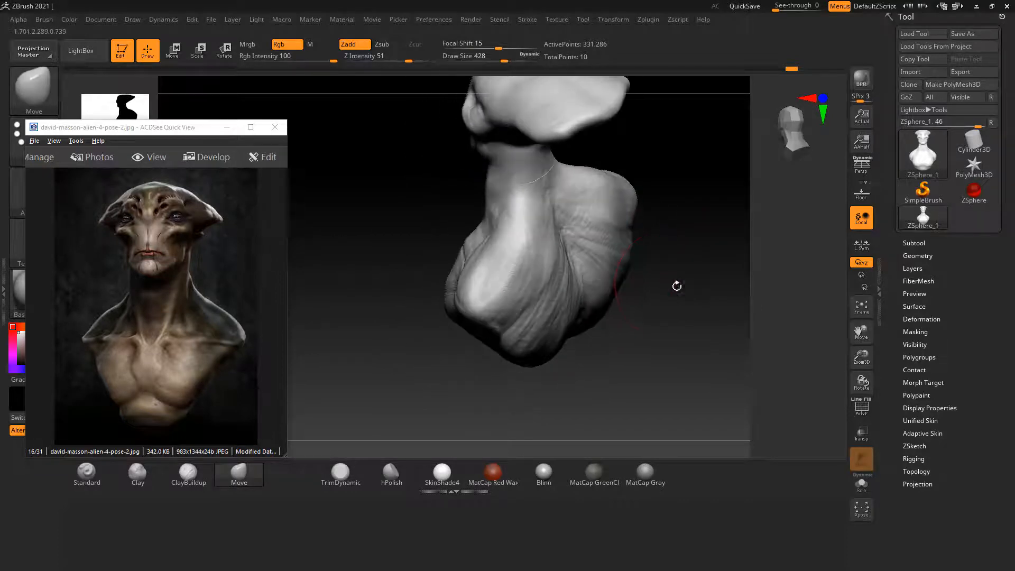
Build up the upper back between the neck and shoulder blades with ClayBuildup at draw size 428.
left_click(191, 478)
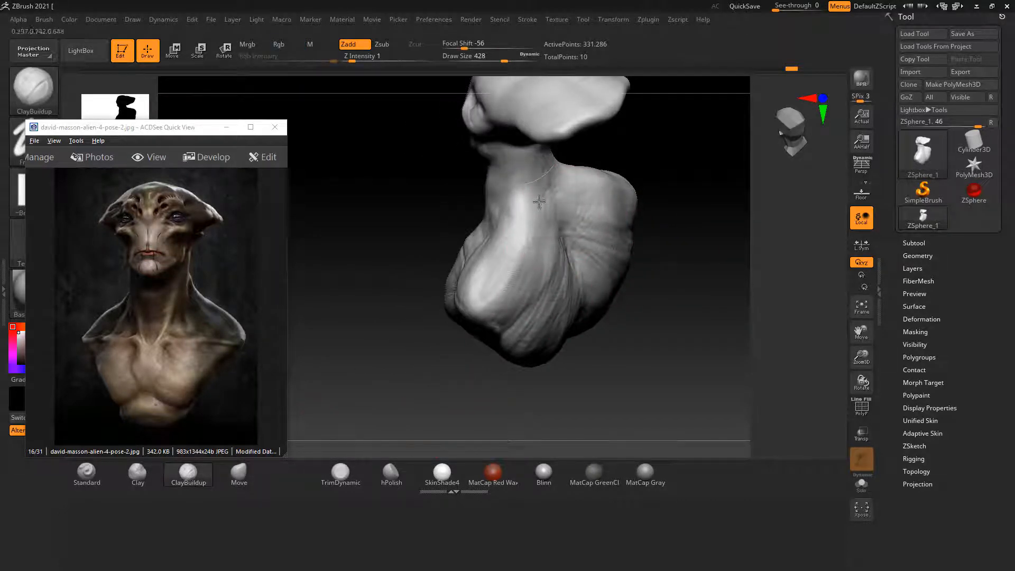
mouse_move(538, 201)
left_mouse_down()
mouse_move(560, 286)
mouse_move(558, 258)
left_mouse_up()
left_click_drag(539, 202, 551, 323)
left_click_drag(688, 275, 607, 299)
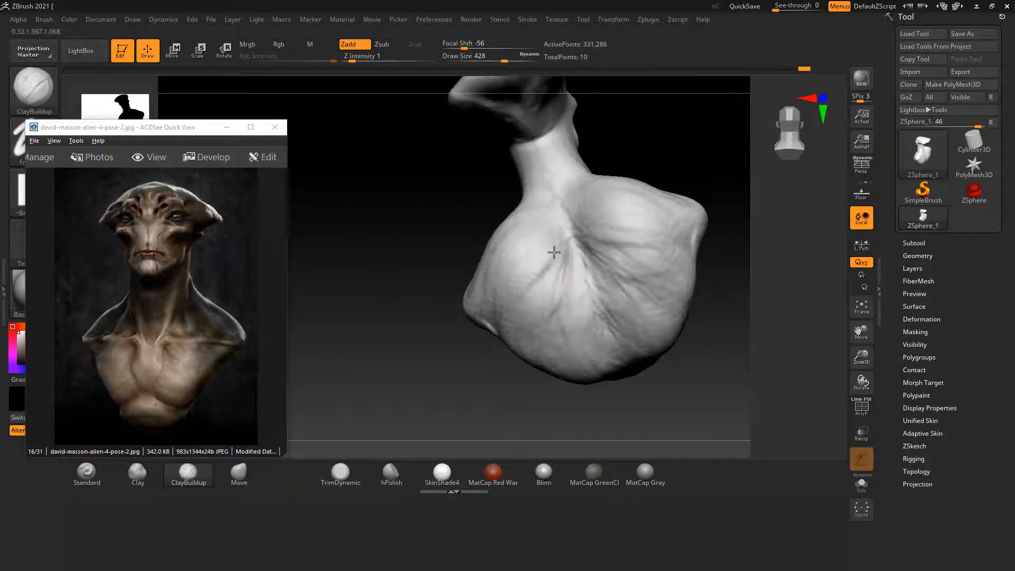
mouse_move(554, 253)
left_mouse_down()
mouse_move(595, 302)
mouse_move(579, 303)
left_mouse_up()
Shape the upper chest below the collarbones in front view with ClayBuildup at draw size 168.
mouse_move(491, 367)
left_mouse_down()
mouse_move(700, 319)
mouse_move(660, 340)
mouse_move(716, 334)
left_mouse_up()
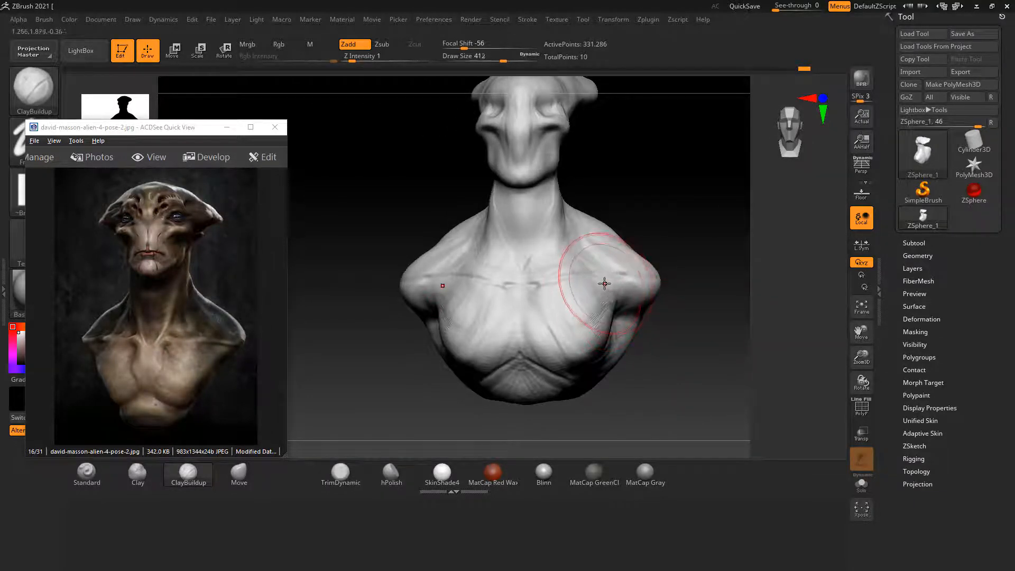
key("bracketleft")
key("bracketleft")
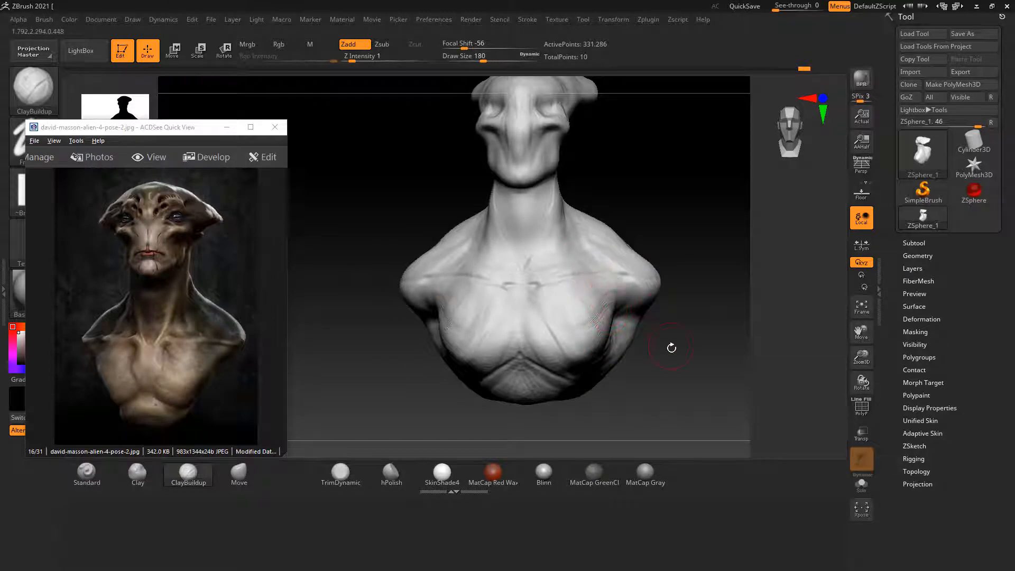
left_click_drag(672, 348, 684, 325)
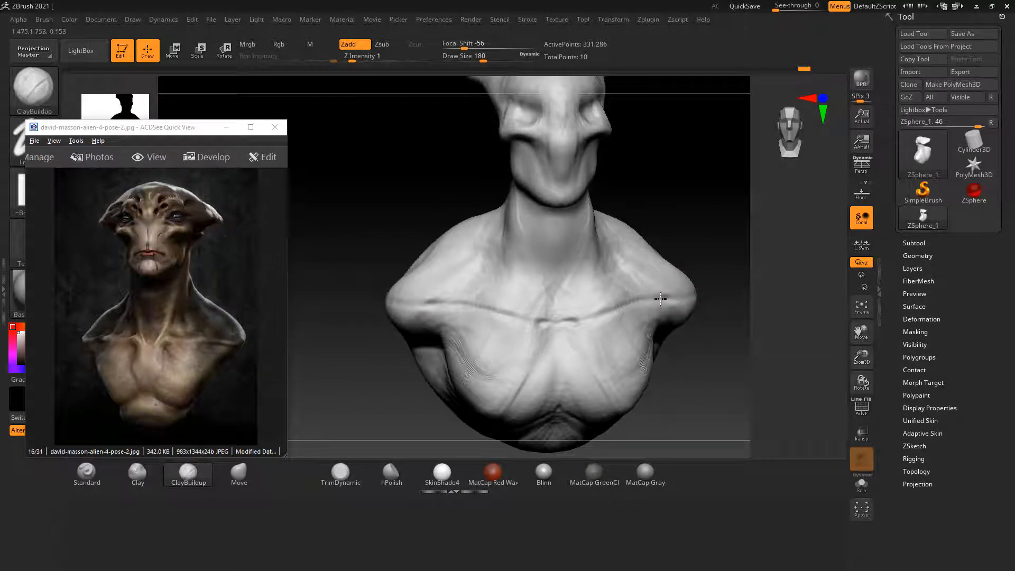
key("bracketleft")
mouse_move(576, 334)
left_mouse_down()
mouse_move(603, 313)
mouse_move(614, 320)
mouse_move(599, 326)
left_mouse_up()
Define the collarbones and the muscle forms around the breastbone with ClayBuildup at Z Intensity 2 and draw size 132.
left_click(357, 57)
type("2")
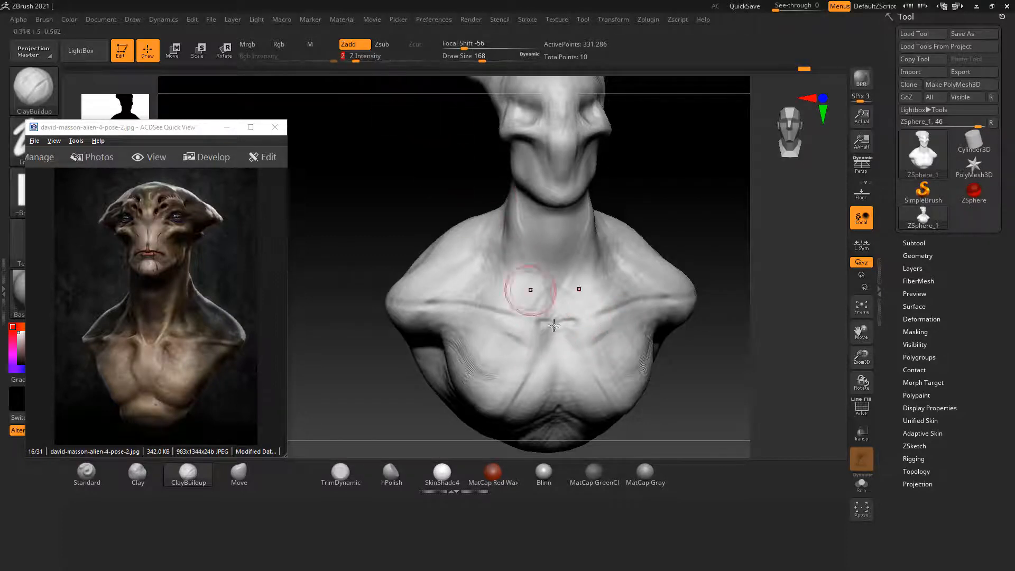
key("Return")
key("bracketleft")
key("bracketleft")
key("bracketleft")
left_click_drag(595, 336, 589, 336)
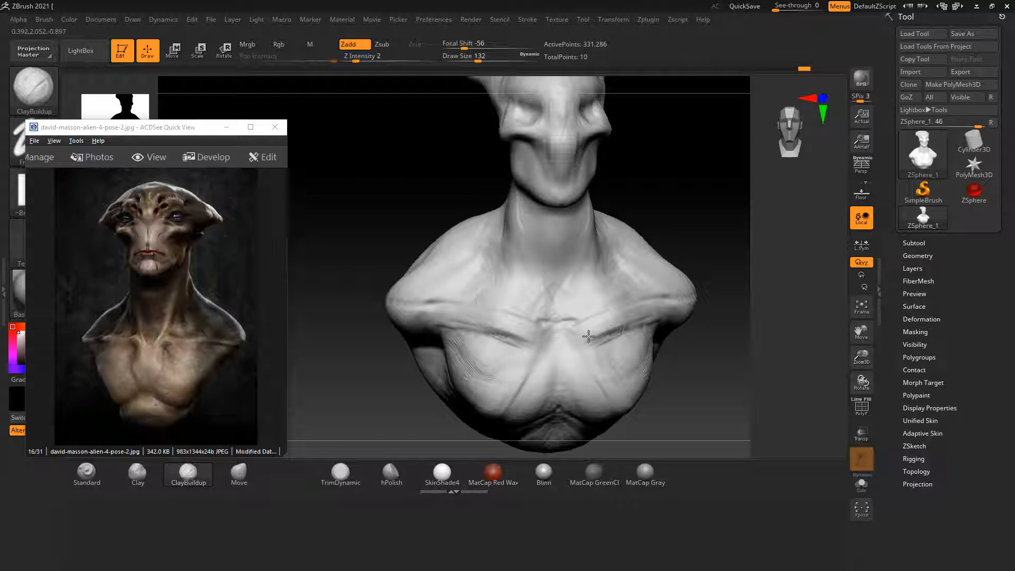
mouse_move(680, 292)
left_mouse_down("alt")
mouse_move(661, 288)
mouse_move(571, 317)
mouse_move(532, 359)
left_mouse_up("alt")
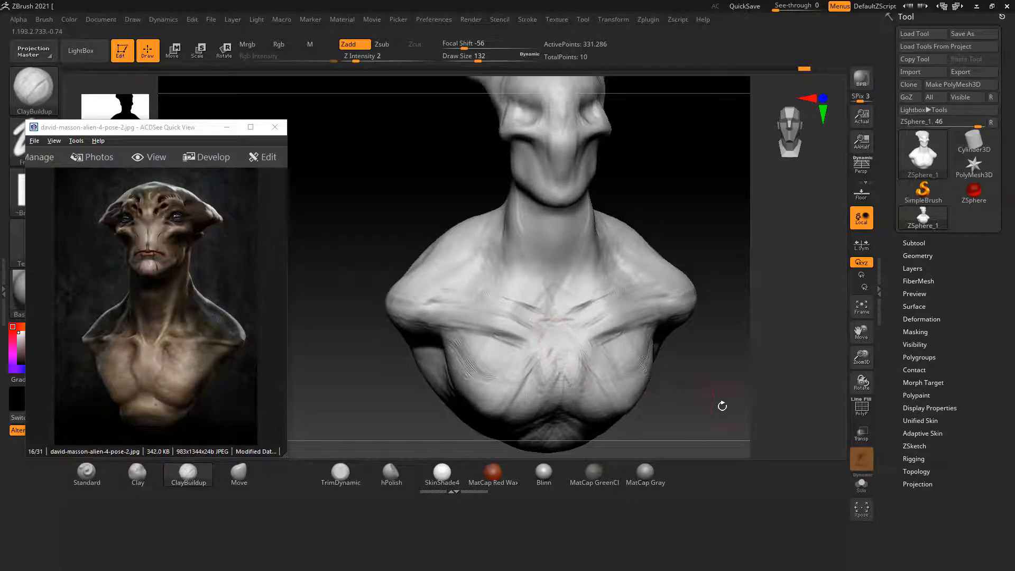
Sculpt the outer chest from the armpit to the lower pectoral edge and smooth the chest surface.
mouse_move(723, 405)
left_mouse_down()
mouse_move(682, 402)
mouse_move(718, 410)
mouse_move(711, 405)
left_mouse_up()
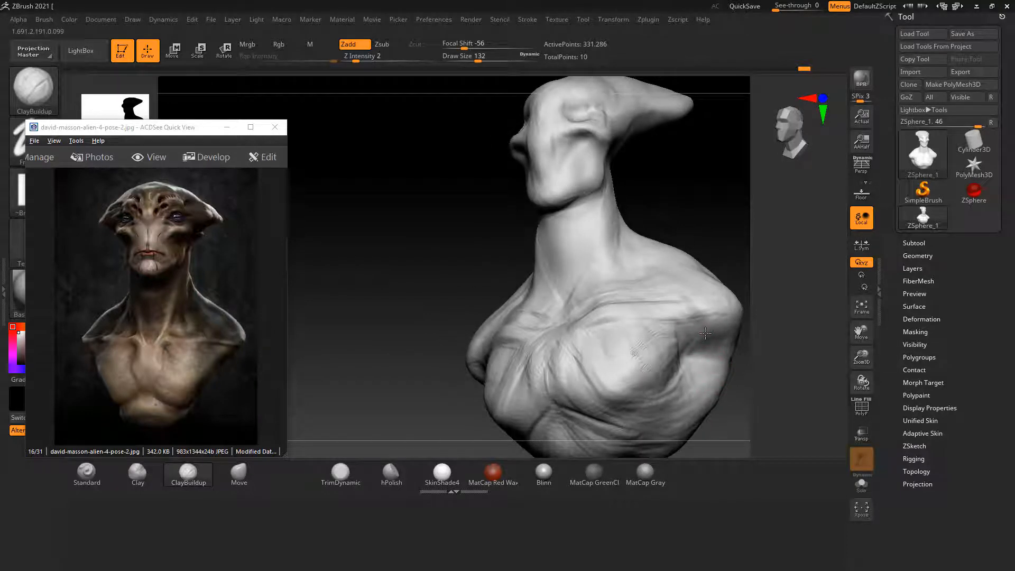
left_click_drag(706, 333, 639, 389)
left_click_drag(395, 396, 388, 392, "shift")
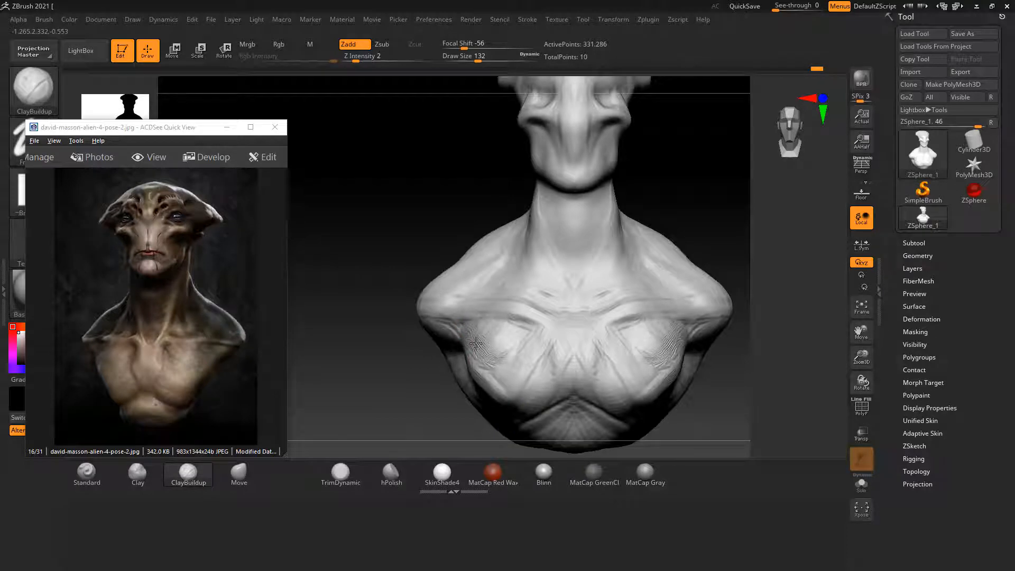
mouse_move(476, 343)
left_mouse_down()
mouse_move(529, 388)
mouse_move(541, 334)
left_mouse_up()
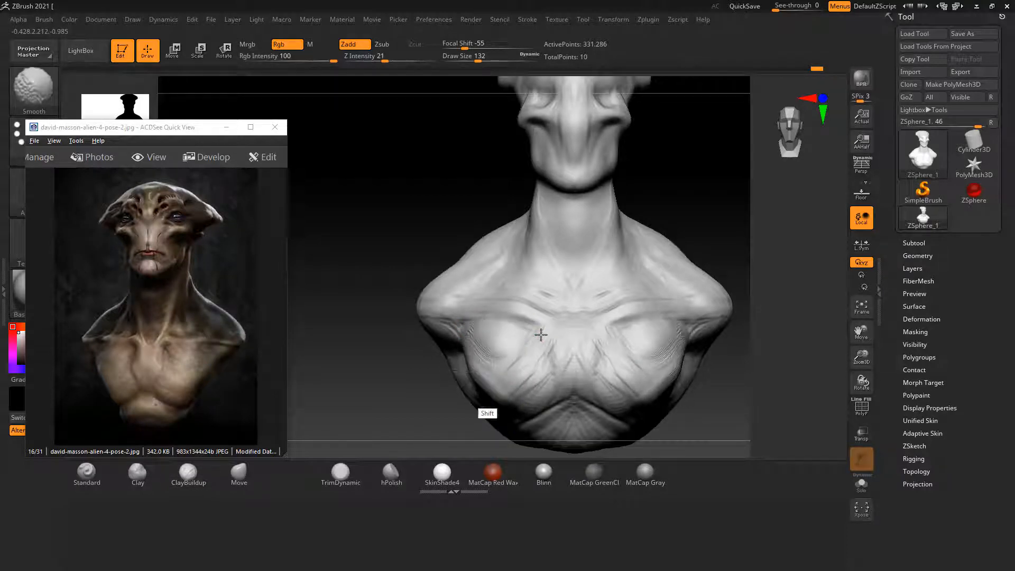
left_click_drag(743, 385, 730, 369)
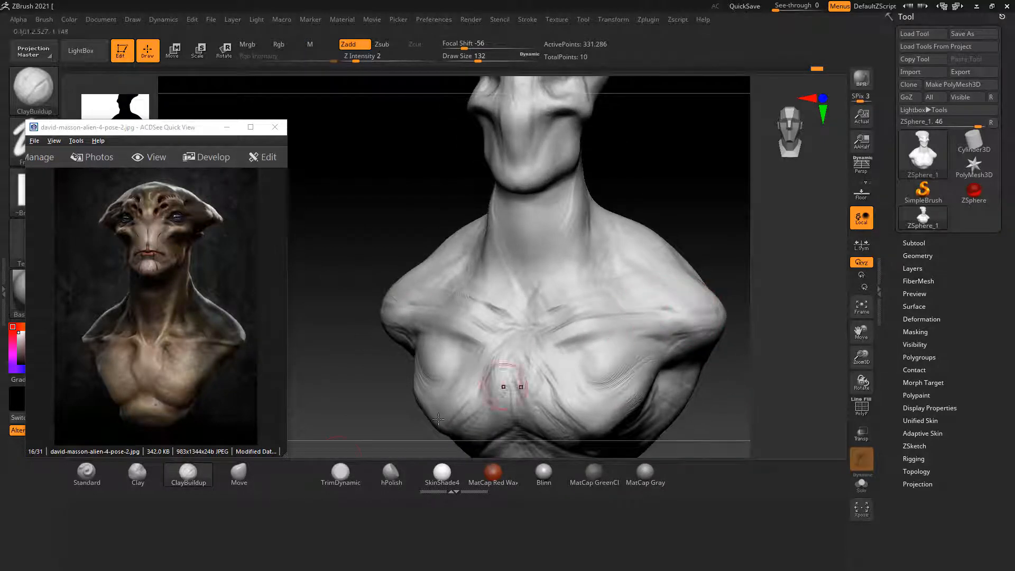
Carve the V-shaped neck tendons down to the pit of the throat with the Standard brush and smooth the area between them.
left_click(103, 471)
left_click_drag(710, 250, 691, 295)
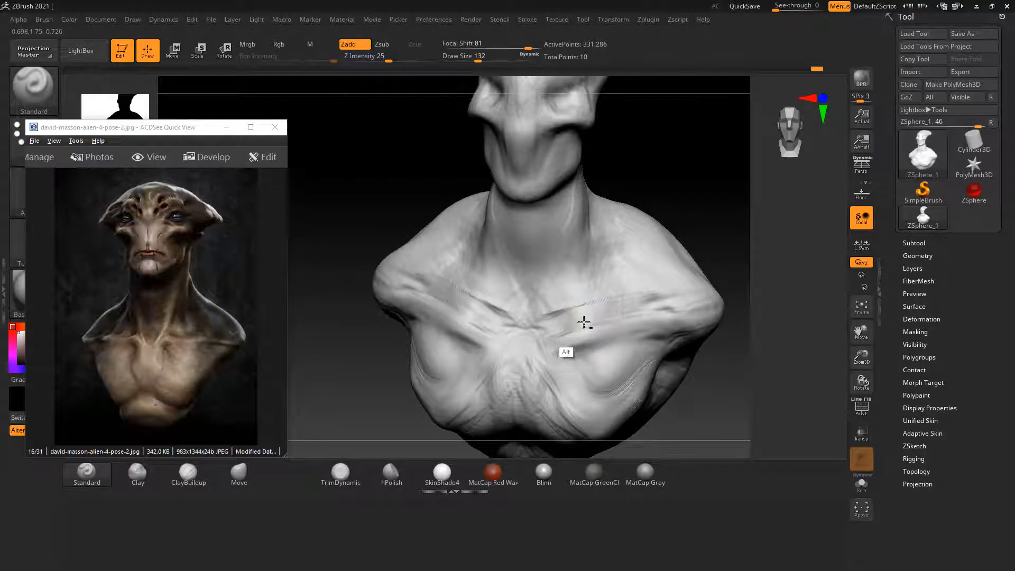
mouse_move(660, 211)
left_mouse_down()
mouse_move(693, 189)
mouse_move(673, 181)
mouse_move(671, 199)
mouse_move(687, 175)
mouse_move(677, 182)
left_mouse_up()
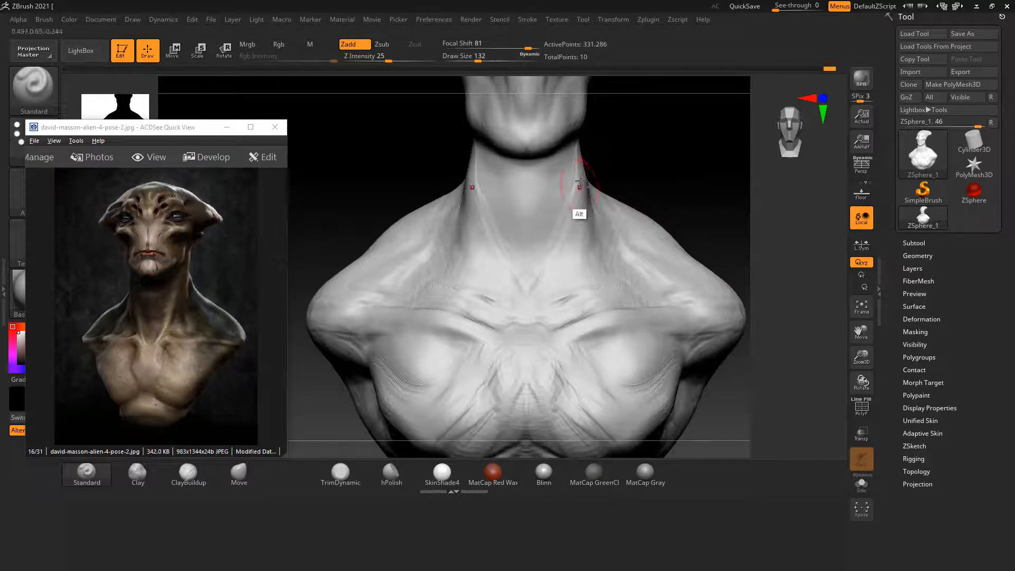
mouse_move(532, 276)
left_mouse_down("alt")
mouse_move(527, 309)
mouse_move(537, 316)
mouse_move(547, 263)
left_mouse_up("alt")
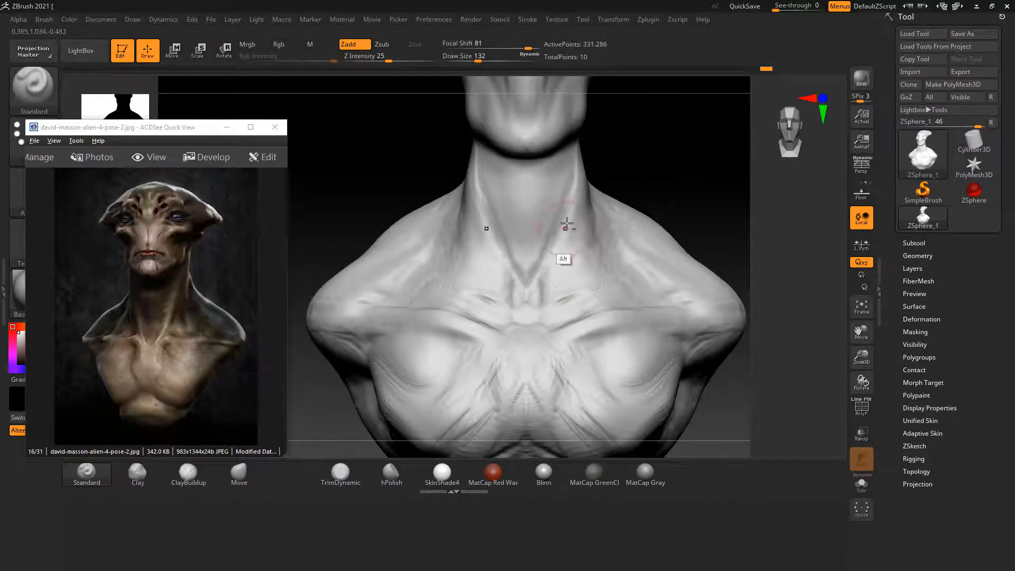
mouse_move(567, 224)
left_mouse_down("alt")
mouse_move(550, 277)
mouse_move(566, 234)
mouse_move(536, 284)
left_mouse_up("alt")
key("shift")
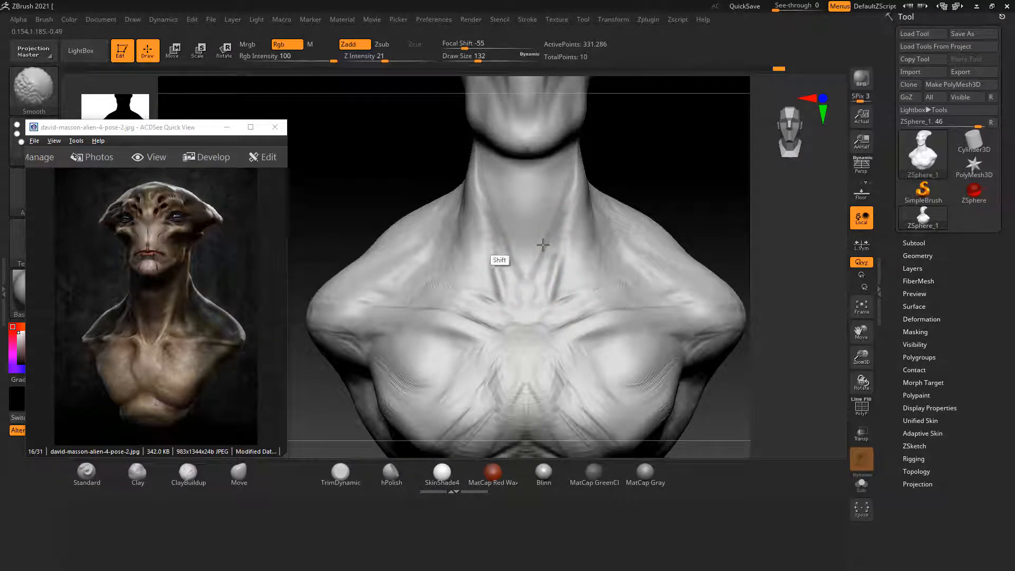
left_click_drag(544, 245, 542, 275, "shift")
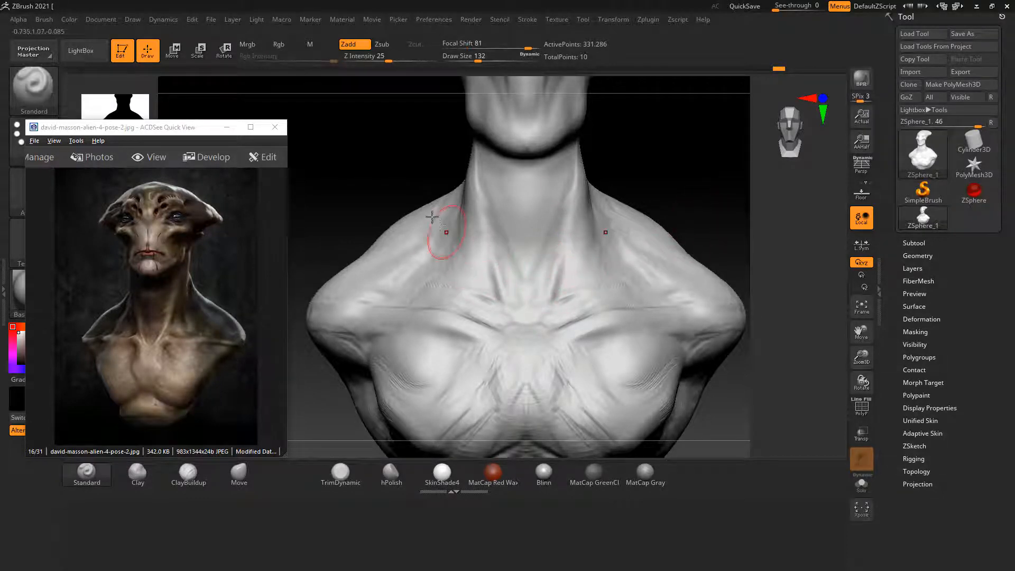
Carve hollows above the collarbones beside the base of the neck with the Standard brush.
right_click_drag(442, 227, 442, 220)
key("alt")
mouse_move(471, 250)
left_mouse_down("alt")
mouse_move(441, 313)
mouse_move(472, 290)
mouse_move(465, 313)
left_mouse_up("alt")
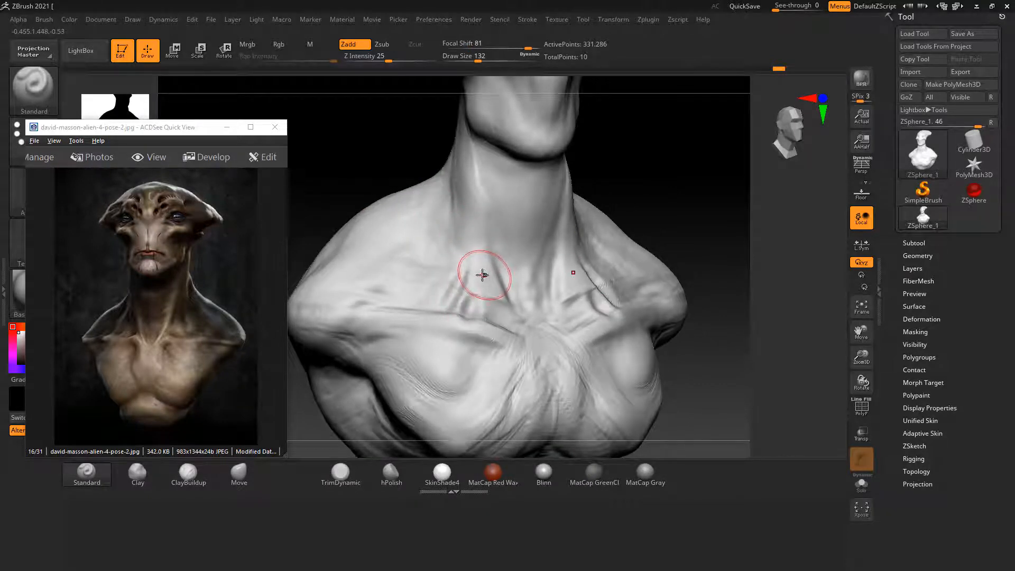
mouse_move(476, 272)
left_mouse_down("alt")
mouse_move(453, 233)
mouse_move(426, 272)
mouse_move(419, 264)
left_mouse_up("alt")
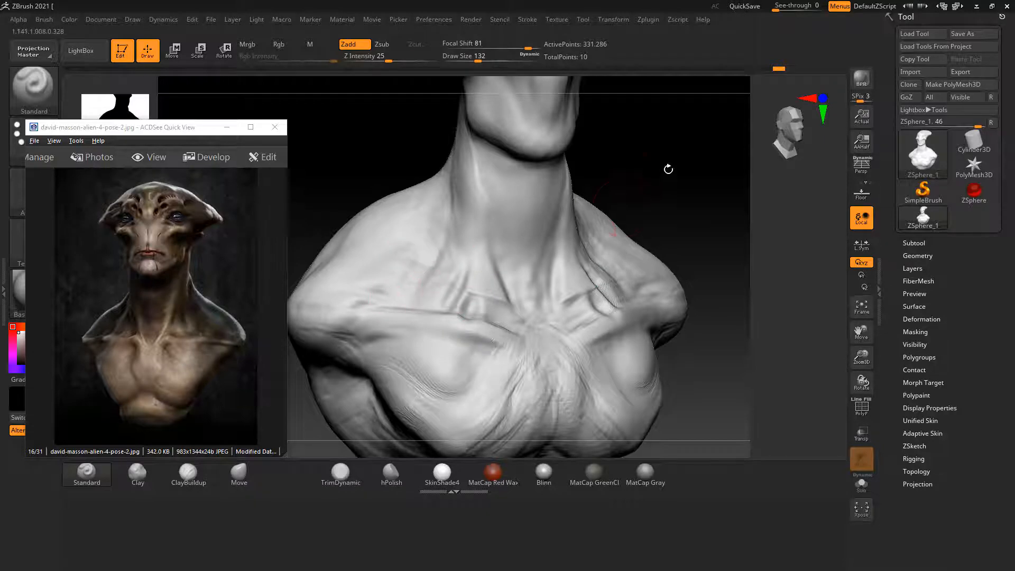
Refine the inner end of the collarbones with the Clay brush at draw size 120 and smooth the surface there.
left_click(138, 472)
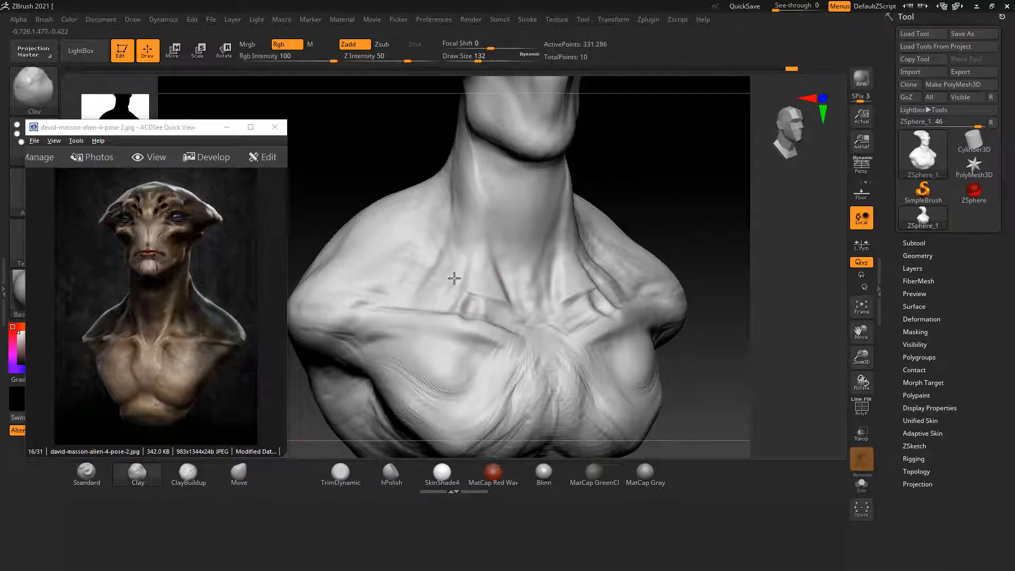
key("ctrl")
key("shift")
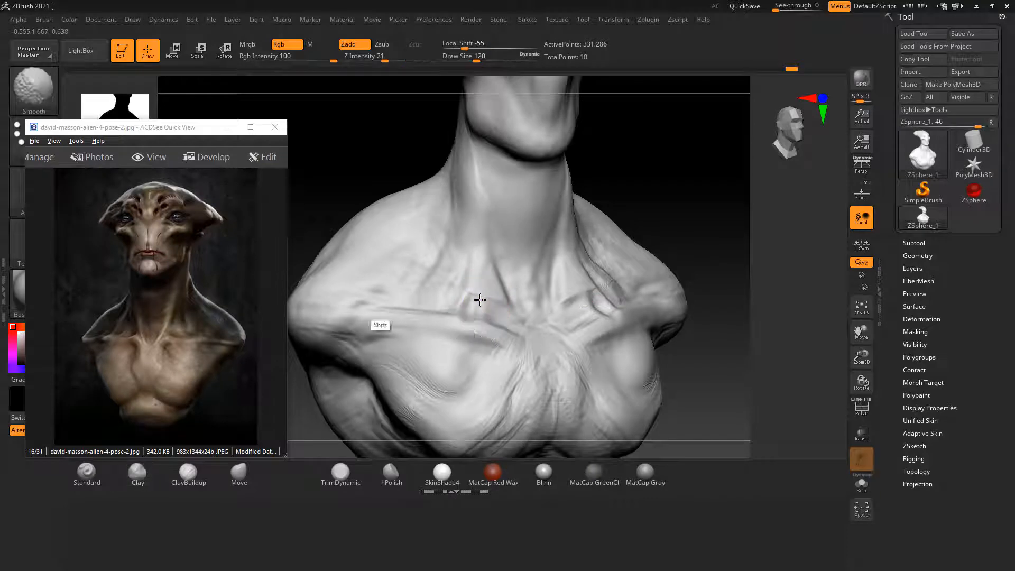
mouse_move(634, 241)
left_mouse_down("shift")
mouse_move(691, 174)
mouse_move(680, 166)
mouse_move(648, 202)
left_mouse_up("shift")
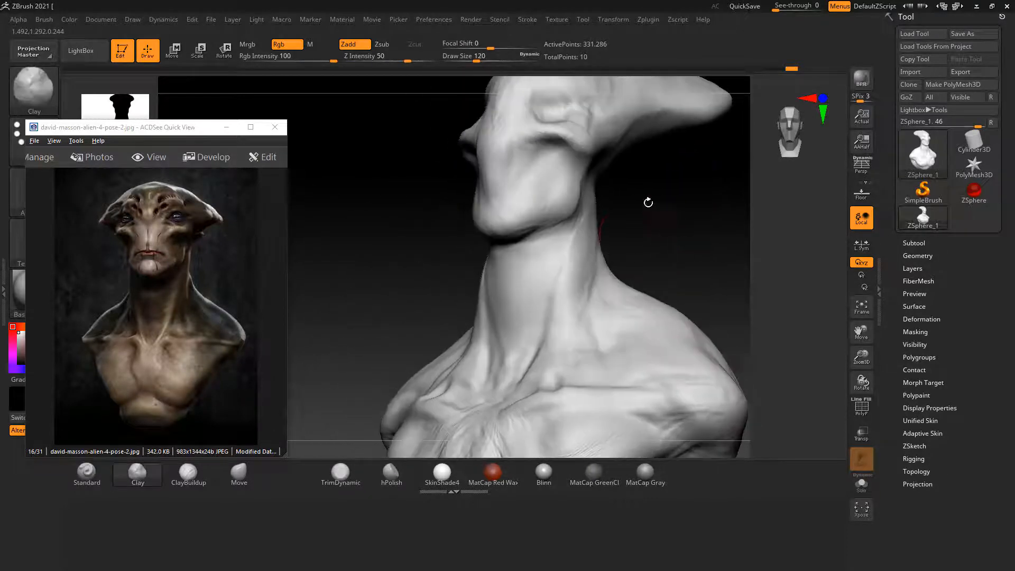
Raise the long side tendon of the neck from behind the jaw to the collarbone with the Standard brush.
left_click(87, 476)
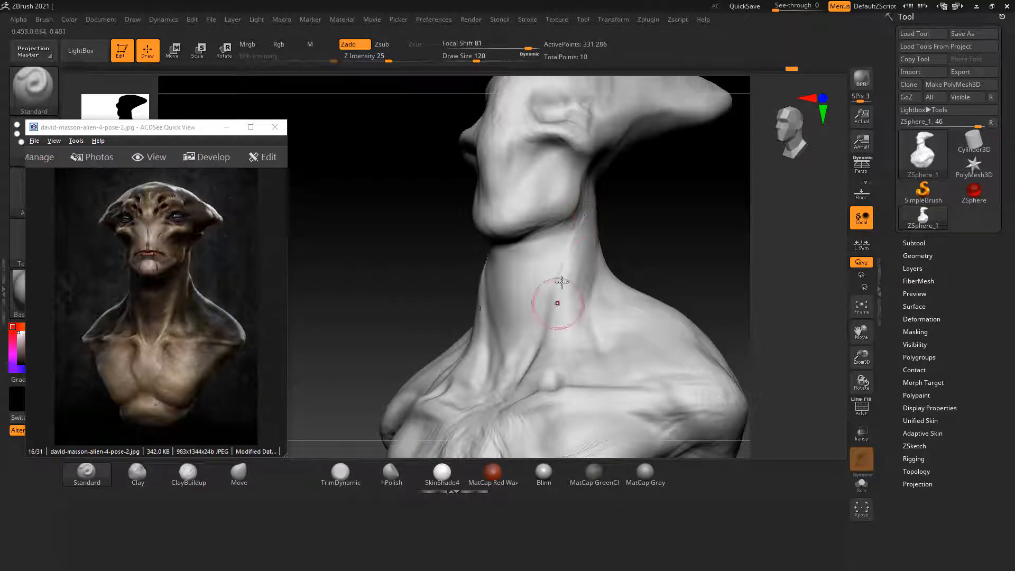
left_click_drag(561, 282, 546, 339)
left_click_drag(581, 249, 540, 352)
left_click_drag(582, 251, 540, 354)
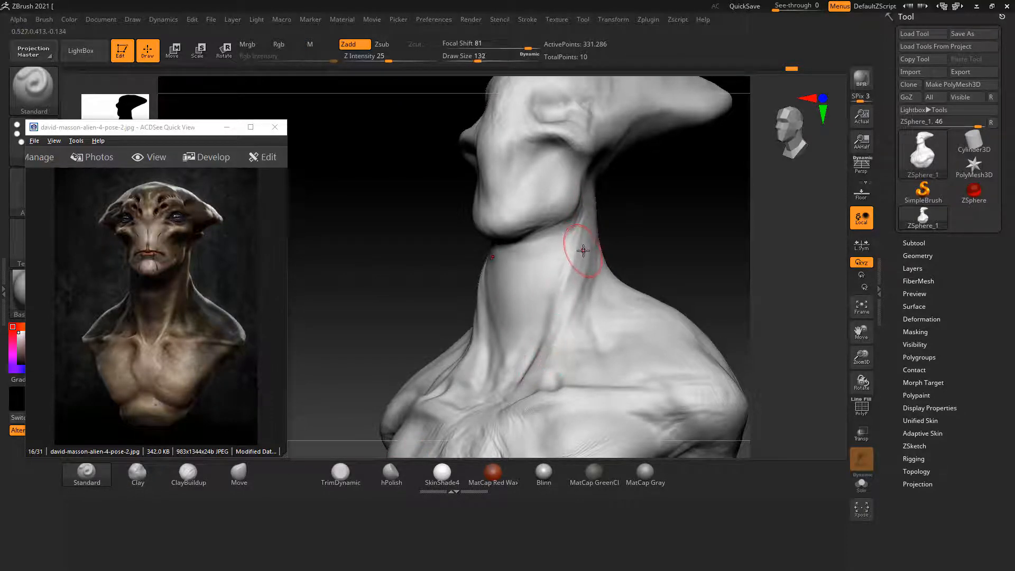
Set the Standard brush's focal shift to 57, deepen the grooves along the neck tendons and collarbones, and smooth them.
left_click_drag(525, 47, 517, 47)
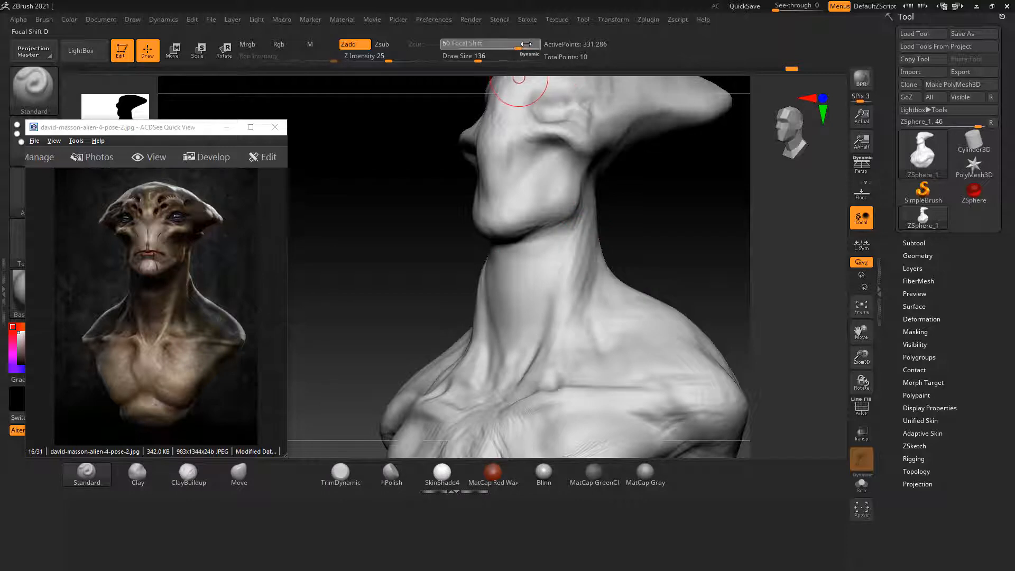
left_click_drag(576, 233, 563, 287, "alt")
left_click_drag(588, 230, 576, 317)
right_click_drag(551, 340, 617, 295)
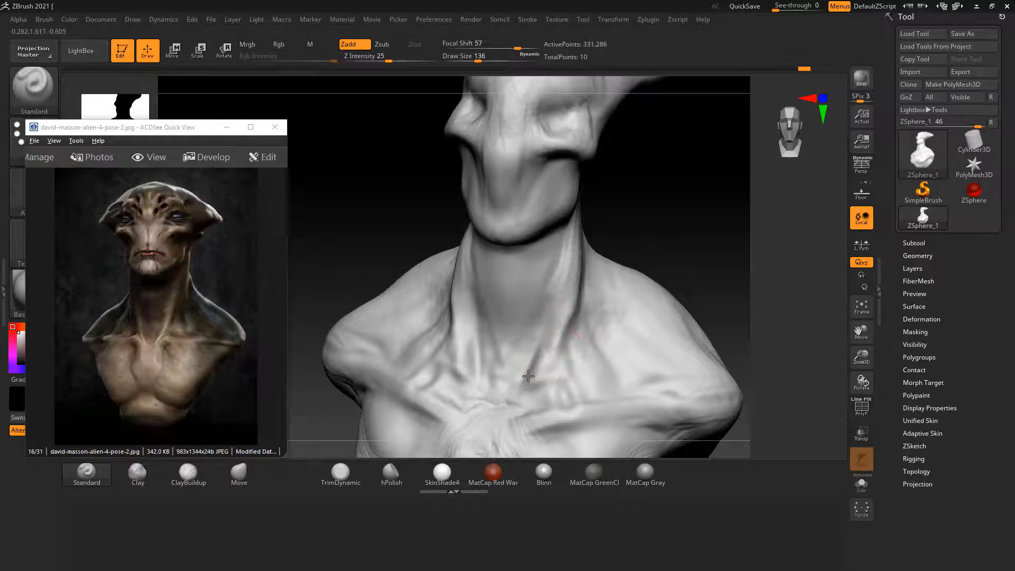
mouse_move(529, 376)
left_mouse_down()
mouse_move(479, 389)
mouse_move(464, 357)
mouse_move(460, 385)
left_mouse_up()
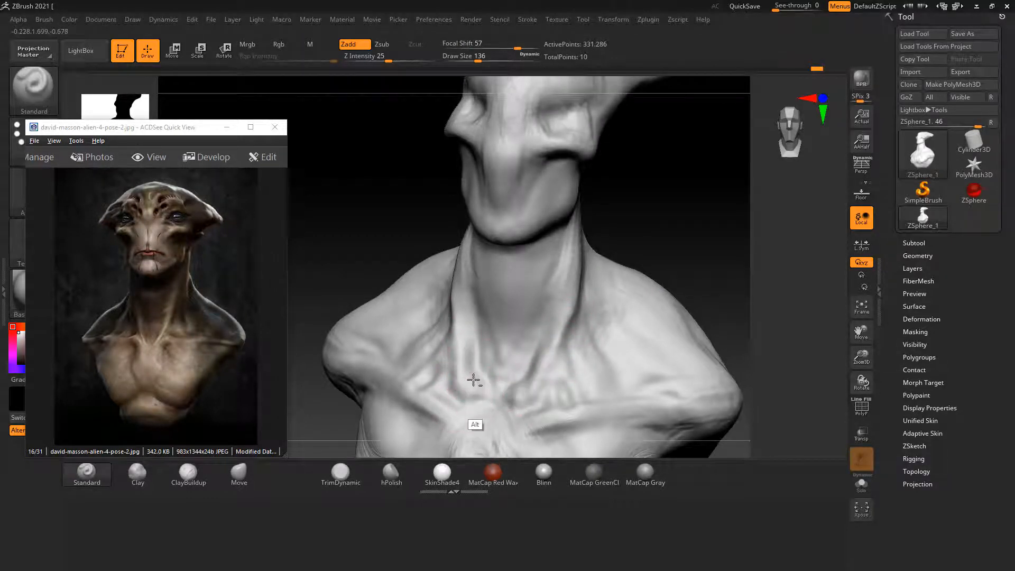
key("shift")
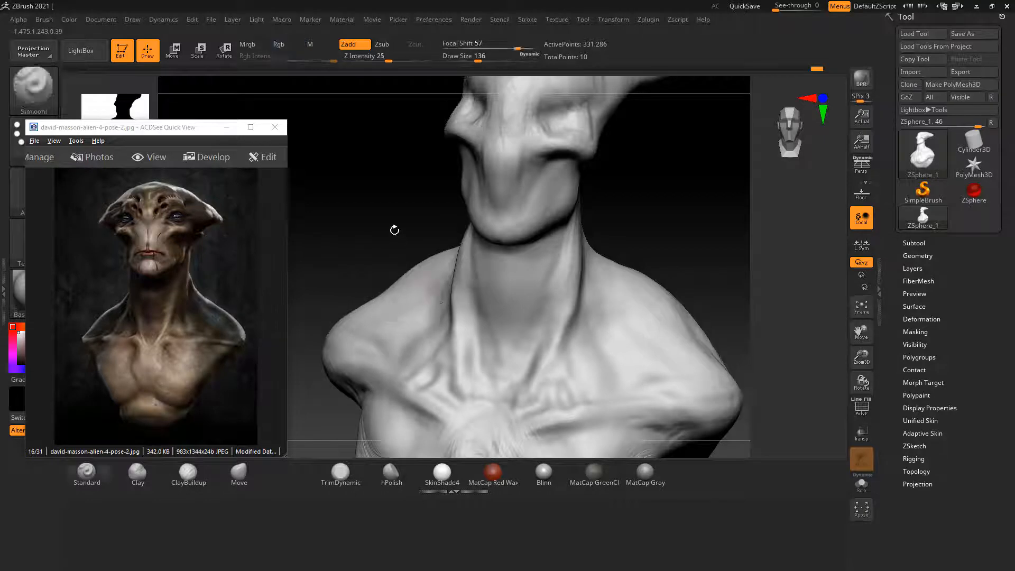
Carve creases below the collarbones and around the chest muscles with the Standard brush and smooth the chest at draw size 140.
mouse_move(411, 239)
left_mouse_down()
mouse_move(642, 297)
mouse_move(691, 181)
mouse_move(678, 161)
left_mouse_up()
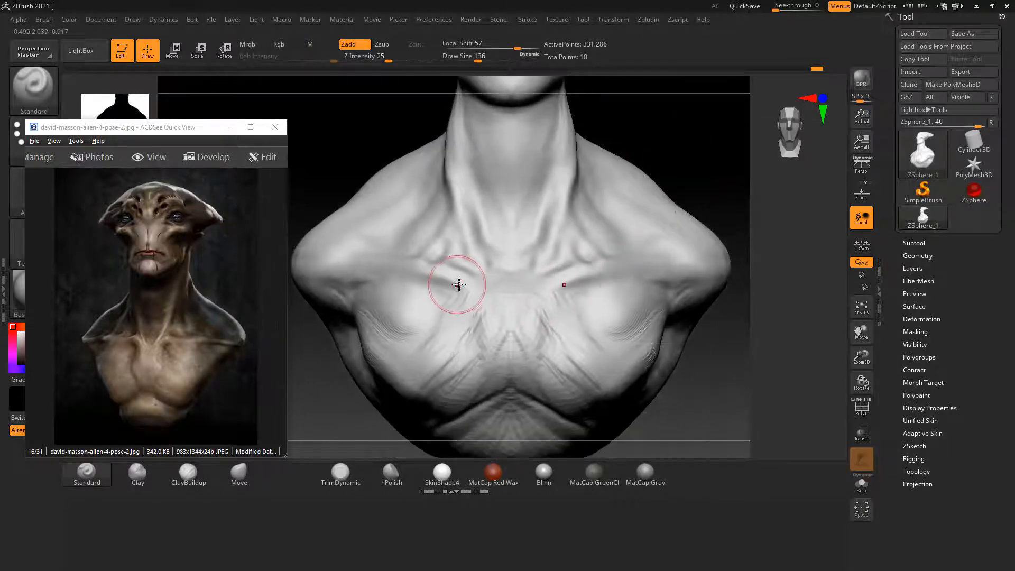
mouse_move(474, 318)
left_mouse_down()
mouse_move(487, 295)
mouse_move(365, 284)
left_mouse_up()
key("bracketleft")
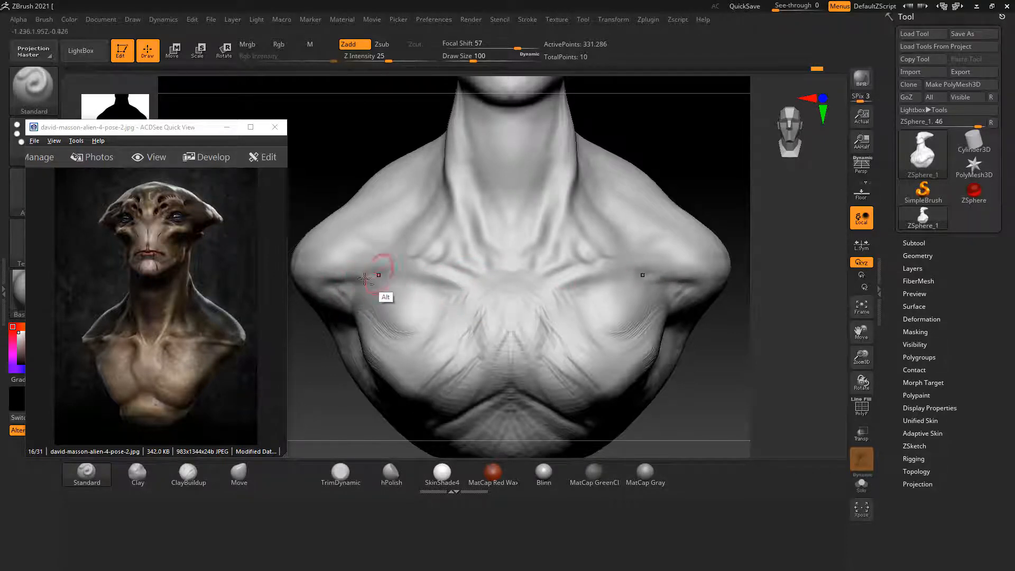
mouse_move(421, 281)
left_mouse_down("alt")
mouse_move(466, 303)
mouse_move(453, 329)
mouse_move(462, 315)
mouse_move(455, 331)
mouse_move(490, 398)
mouse_move(466, 404)
mouse_move(506, 361)
left_mouse_up("alt")
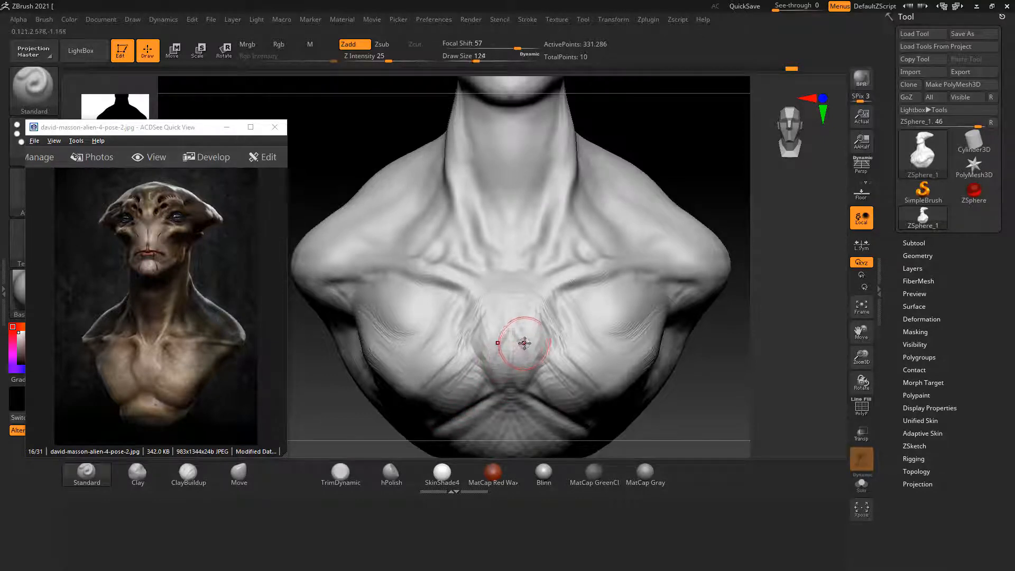
key("shift")
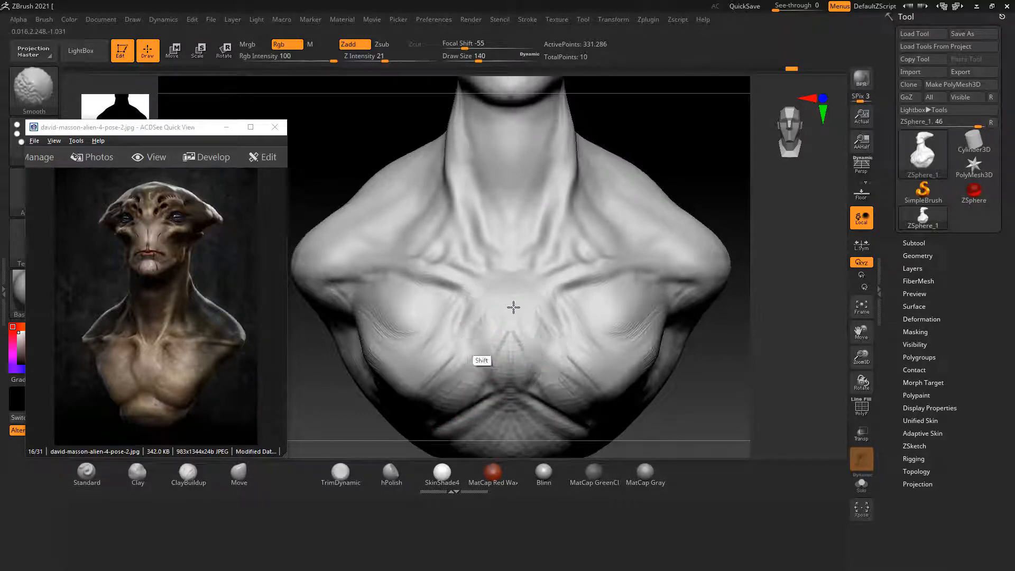
left_click_drag(592, 333, 442, 333, "shift")
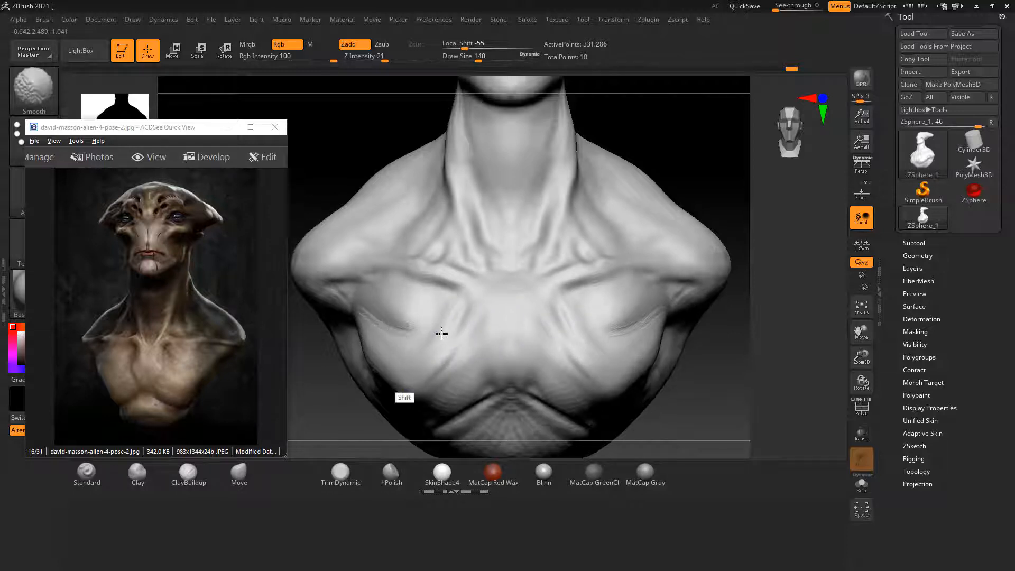
Fill the creases on the chest muscles with the ClayBuildup brush at Z intensity 2 and smooth the chest and neck base.
left_click(182, 484)
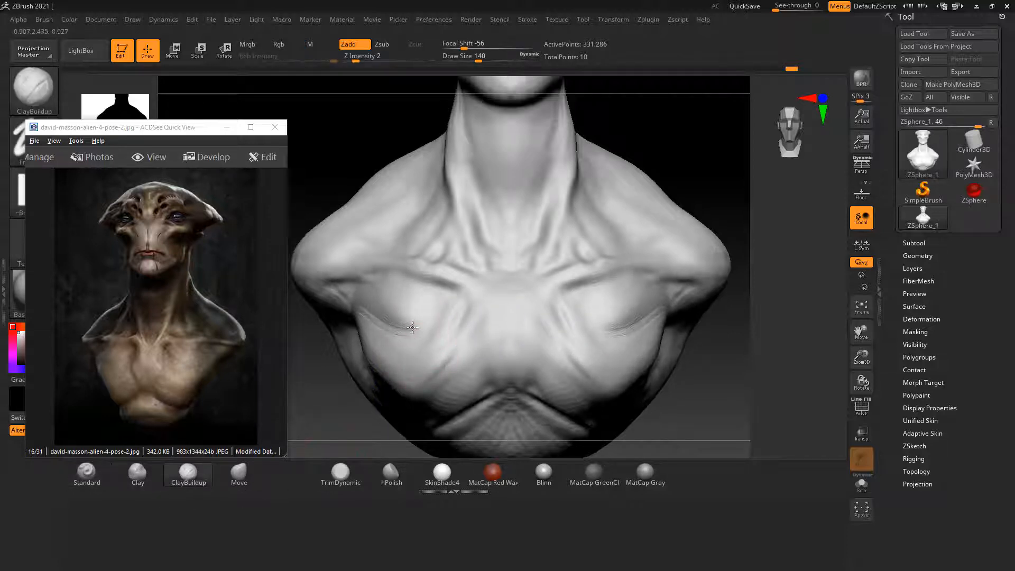
left_click_drag(412, 328, 420, 309)
left_click_drag(660, 301, 616, 336, "shift")
mouse_move(700, 152)
left_mouse_down()
mouse_move(680, 151)
mouse_move(680, 216)
mouse_move(585, 203)
left_mouse_up()
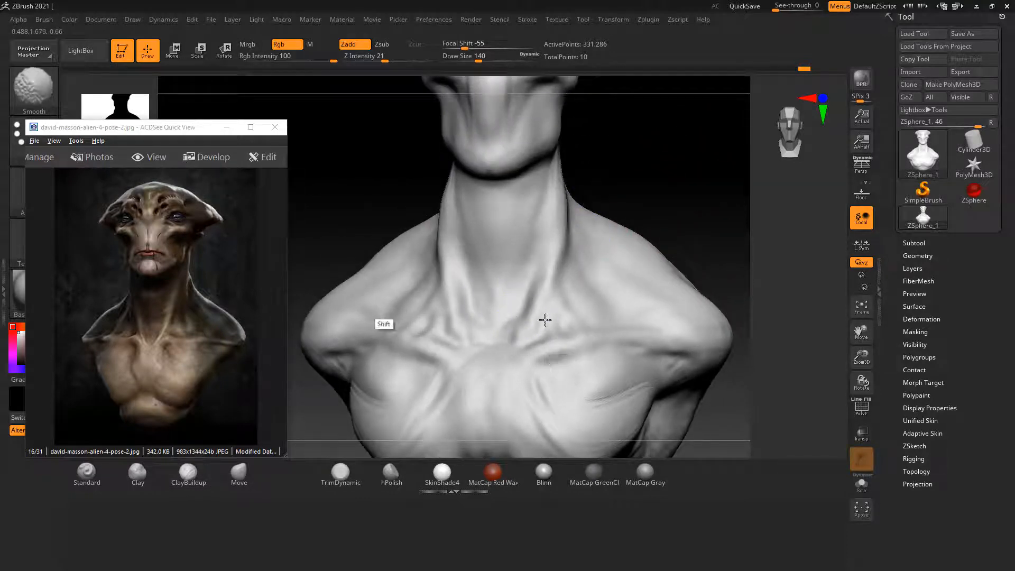
mouse_move(351, 212)
left_mouse_down("shift")
mouse_move(363, 206)
mouse_move(376, 80)
left_mouse_up("shift")
left_click_drag(479, 320, 492, 317, "shift")
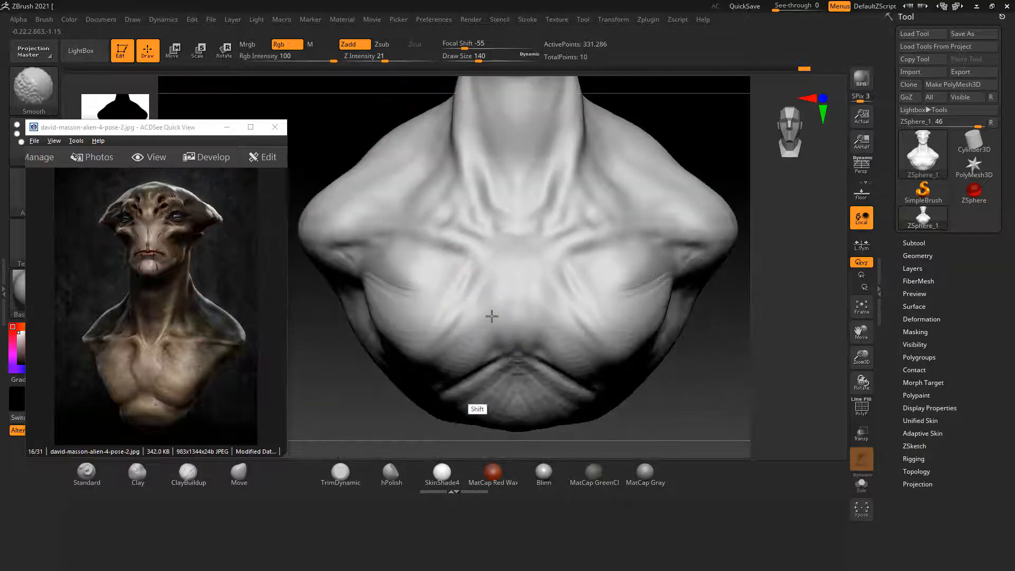
Build up the centre of the abdomen beneath the chest with the ClayBuildup brush at draw size 144.
mouse_move(653, 398)
left_mouse_down()
mouse_move(716, 333)
mouse_move(683, 311)
left_mouse_up()
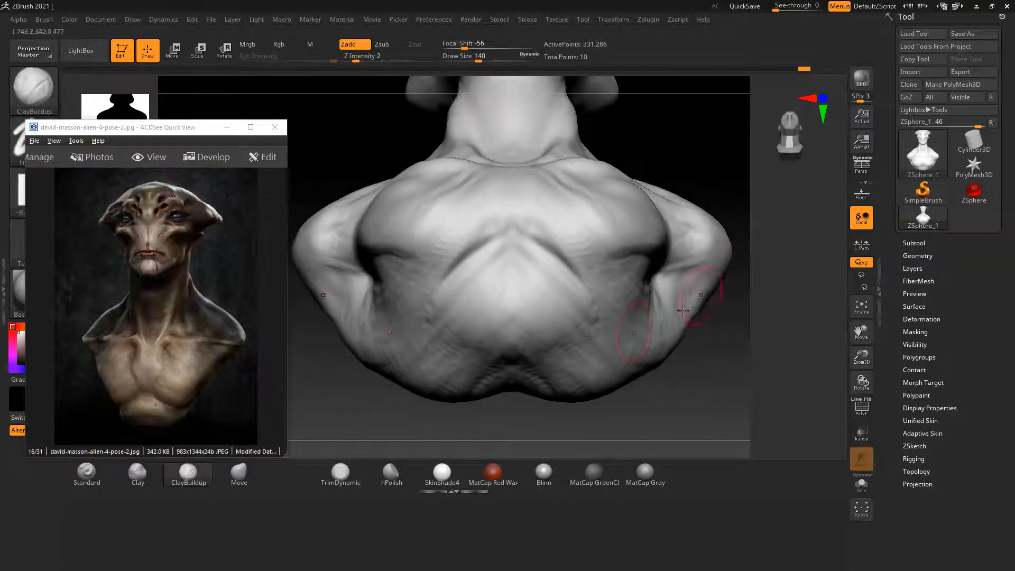
left_click(189, 482)
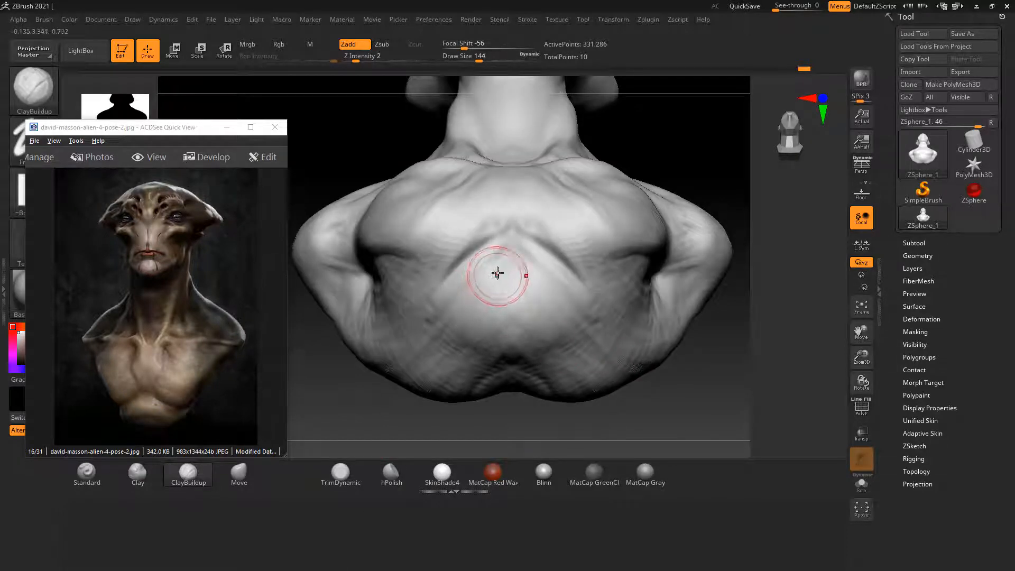
mouse_move(691, 333)
left_mouse_down()
mouse_move(723, 371)
mouse_move(548, 428)
left_mouse_up()
Pull the lower end of the bust downward and reshape the abdomen with the Move brush at draw size 256.
left_click(245, 482)
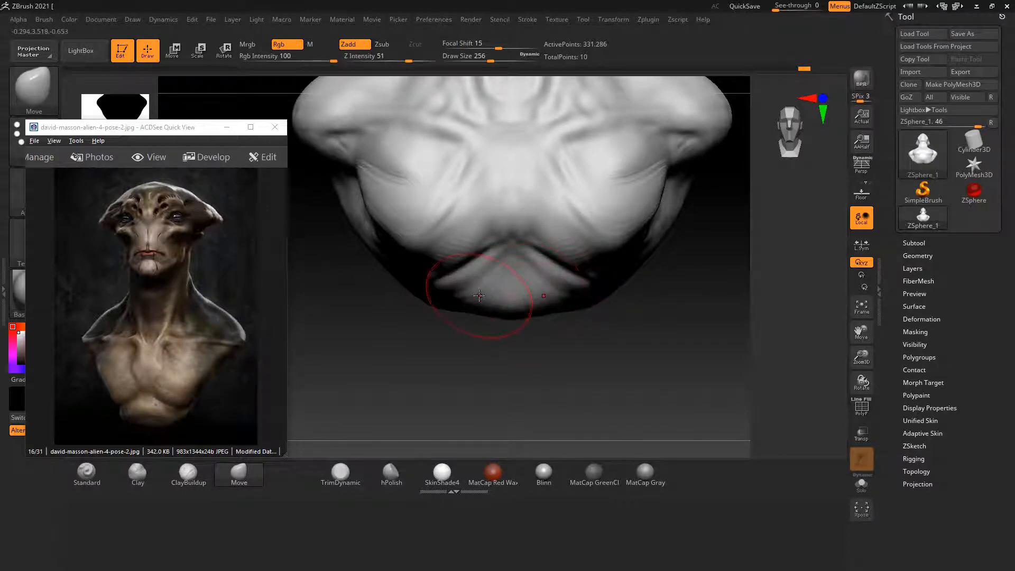
mouse_move(452, 334)
left_mouse_down()
mouse_move(477, 363)
mouse_move(505, 285)
left_mouse_up()
left_click_drag(730, 382, 668, 335)
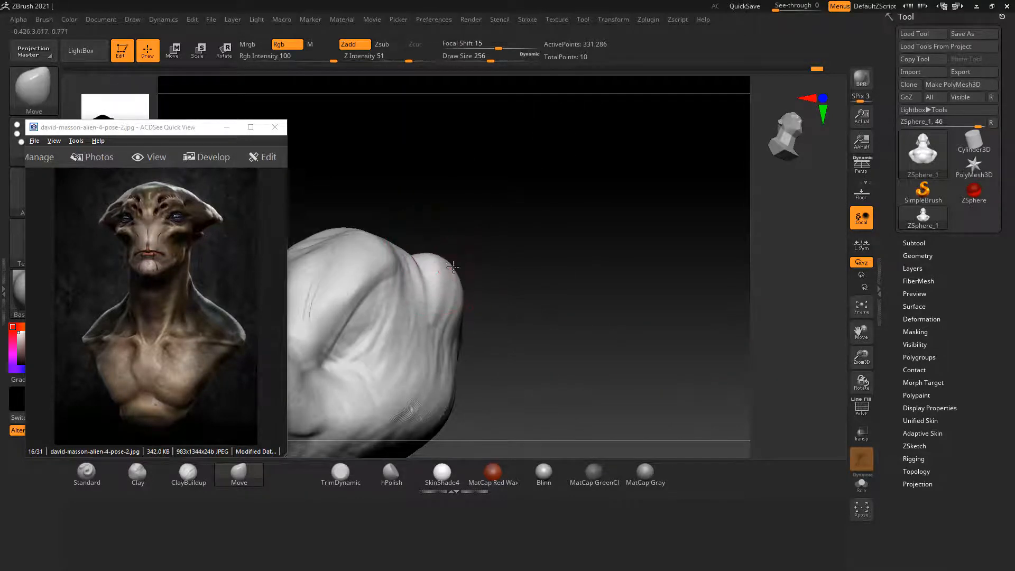
mouse_move(643, 292)
left_mouse_down()
mouse_move(573, 376)
mouse_move(657, 403)
mouse_move(555, 317)
mouse_move(420, 295)
mouse_move(385, 335)
mouse_move(417, 299)
left_mouse_up()
mouse_move(379, 393)
left_mouse_down()
mouse_move(627, 334)
mouse_move(689, 340)
mouse_move(699, 330)
mouse_move(655, 365)
mouse_move(666, 349)
mouse_move(683, 358)
mouse_move(545, 325)
left_mouse_up()
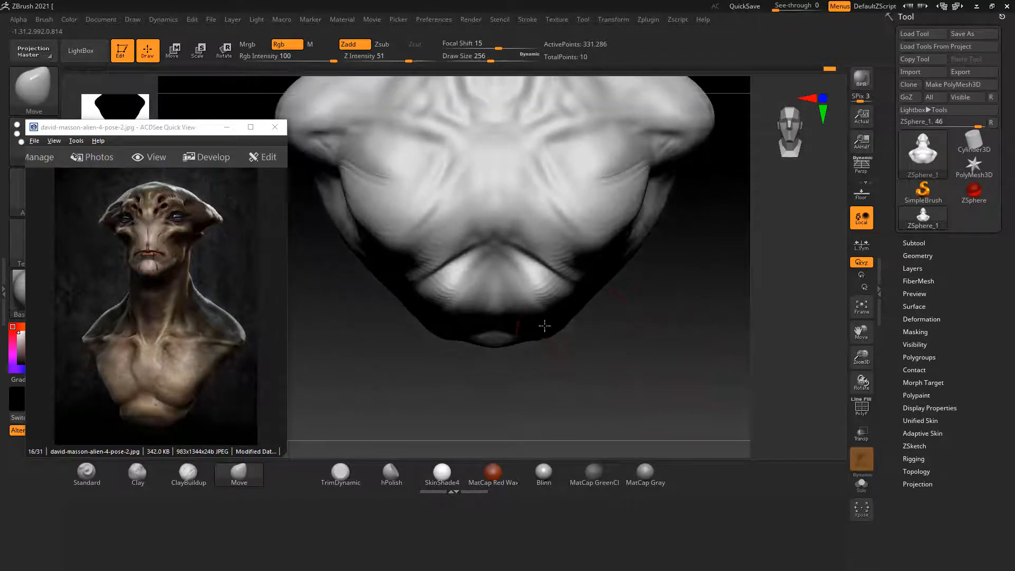
Build up a rounded abdomen bulge below the chest with the ClayBuildup brush at draw size 256 and smooth it.
left_click(188, 474)
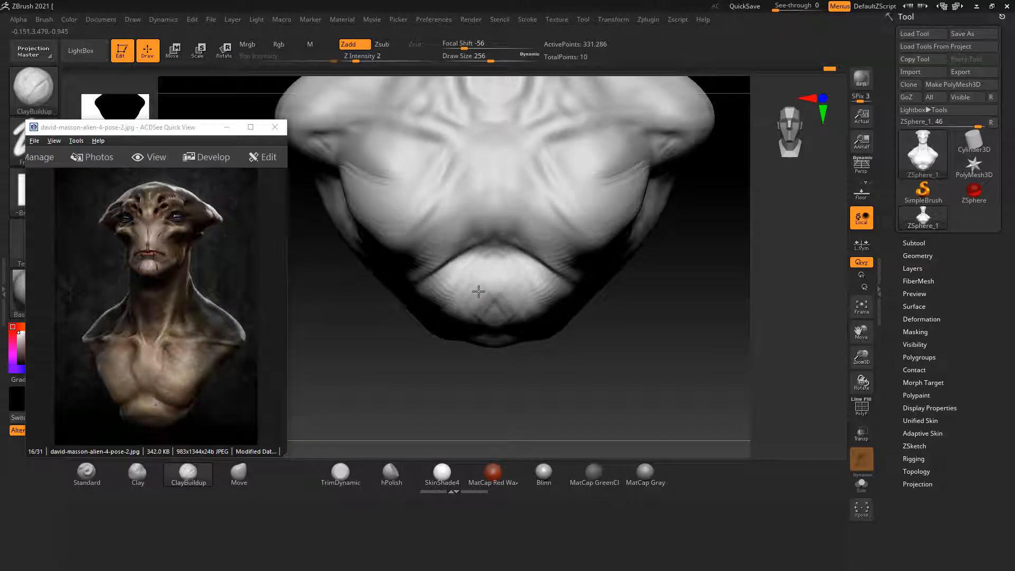
left_click_drag(521, 350, 532, 350)
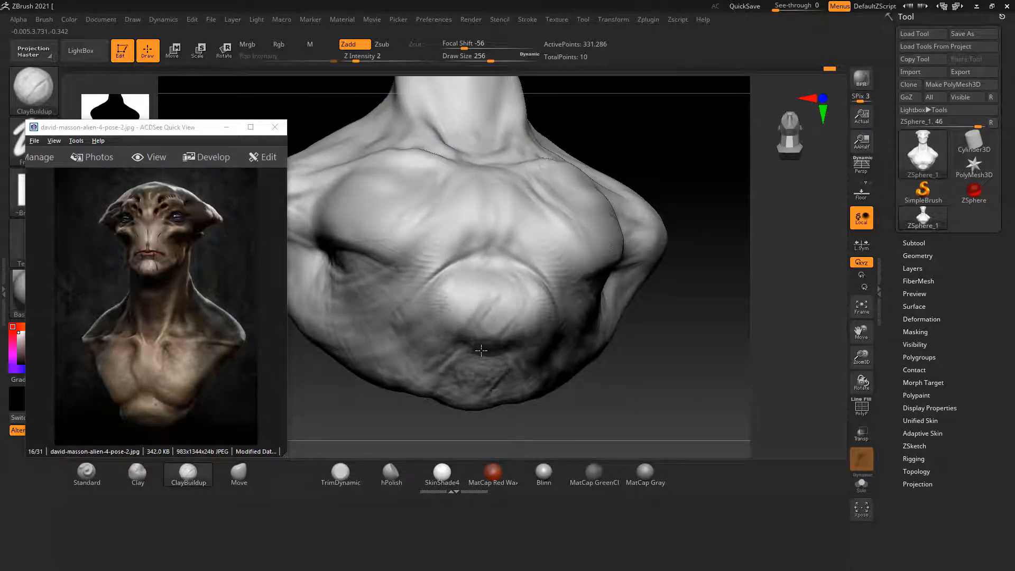
key("shift")
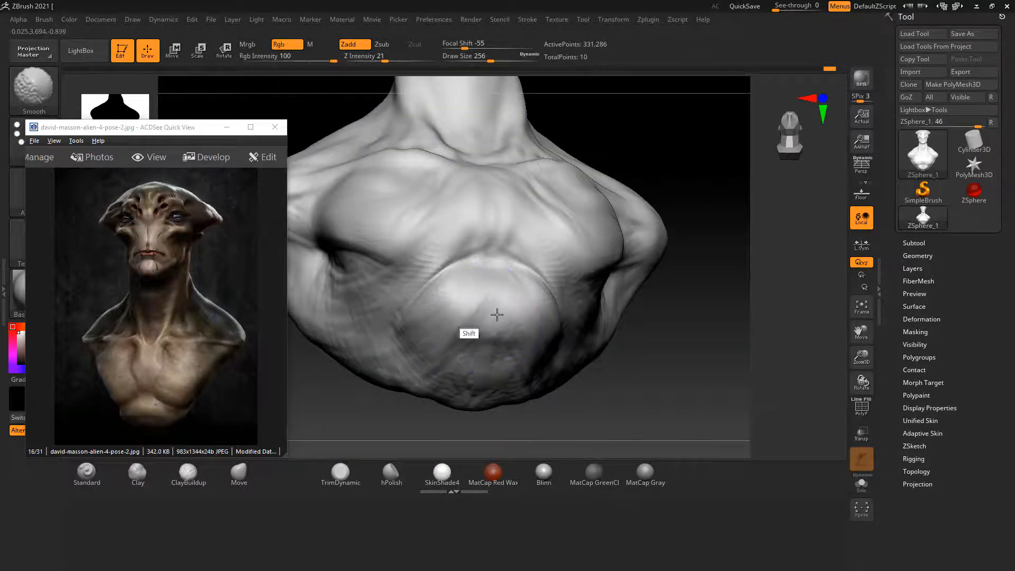
left_click_drag(497, 314, 484, 332, "shift")
Build up the back of the neck and the upper back with the ClayBuildup brush at Z intensity 2.
mouse_move(693, 342)
left_mouse_down("shift")
mouse_move(722, 347)
mouse_move(689, 306)
mouse_move(682, 355)
mouse_move(706, 270)
mouse_move(725, 271)
mouse_move(746, 309)
mouse_move(742, 334)
mouse_move(687, 217)
mouse_move(682, 227)
left_mouse_up("shift")
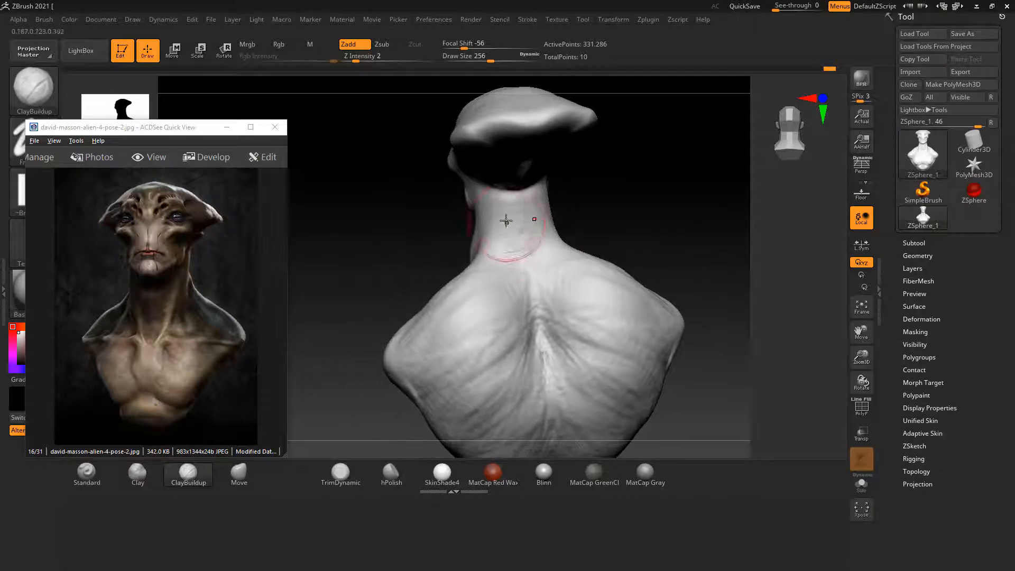
left_click_drag(635, 203, 504, 242, "alt")
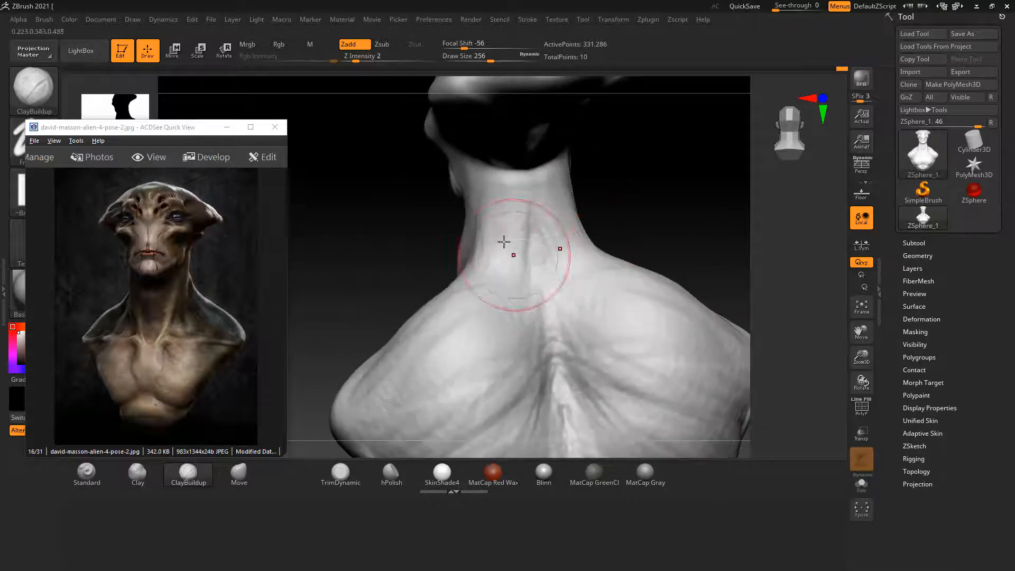
mouse_move(502, 279)
left_mouse_down()
mouse_move(534, 254)
mouse_move(510, 230)
left_mouse_up()
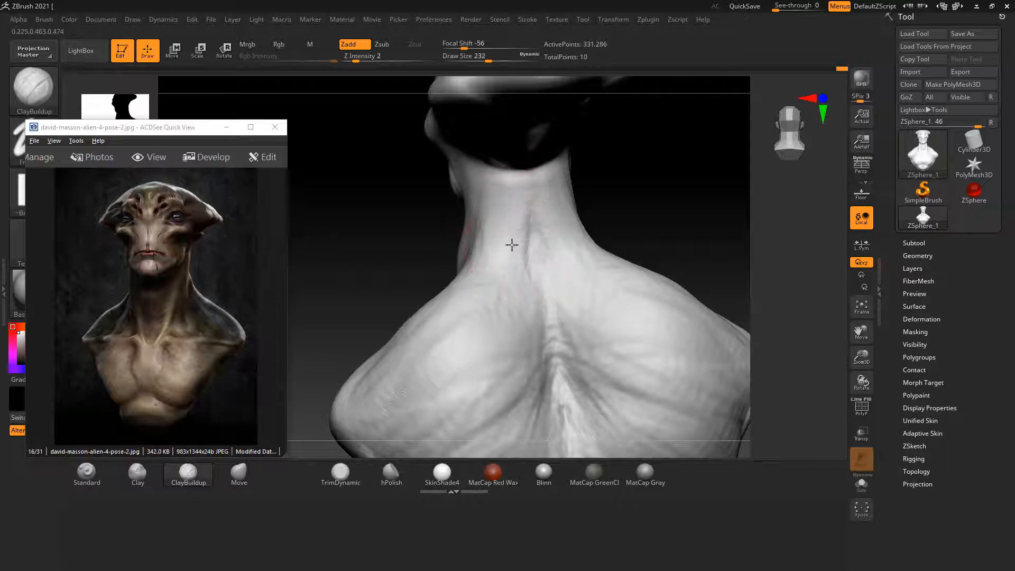
Smooth the shoulder and the side of the neck at draw size 232.
left_click_drag(698, 191, 473, 204)
mouse_move(577, 286)
left_mouse_down()
mouse_move(610, 277)
mouse_move(492, 376)
left_mouse_up()
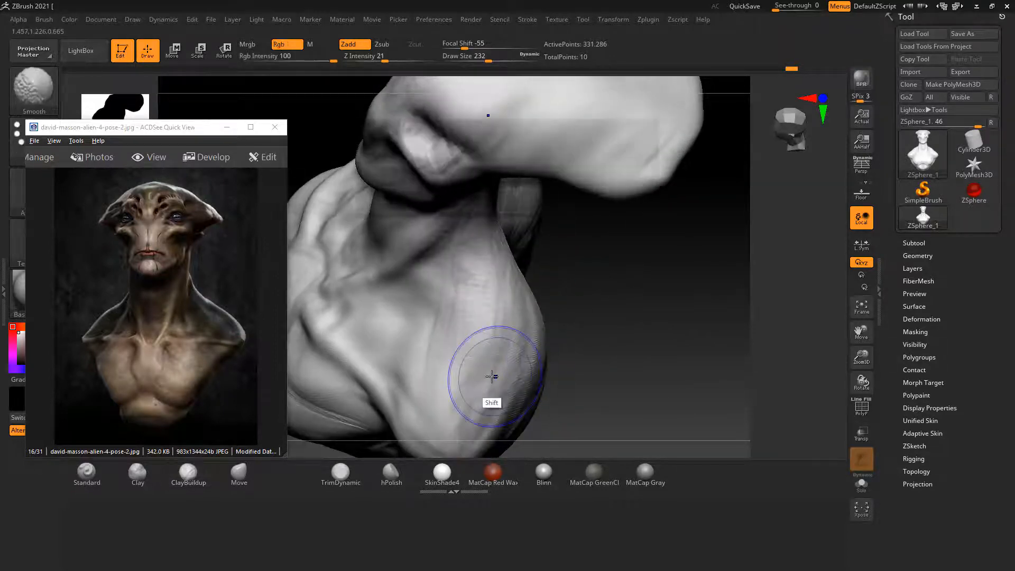
left_click_drag(598, 339, 600, 407)
left_click_drag(634, 447, 653, 365)
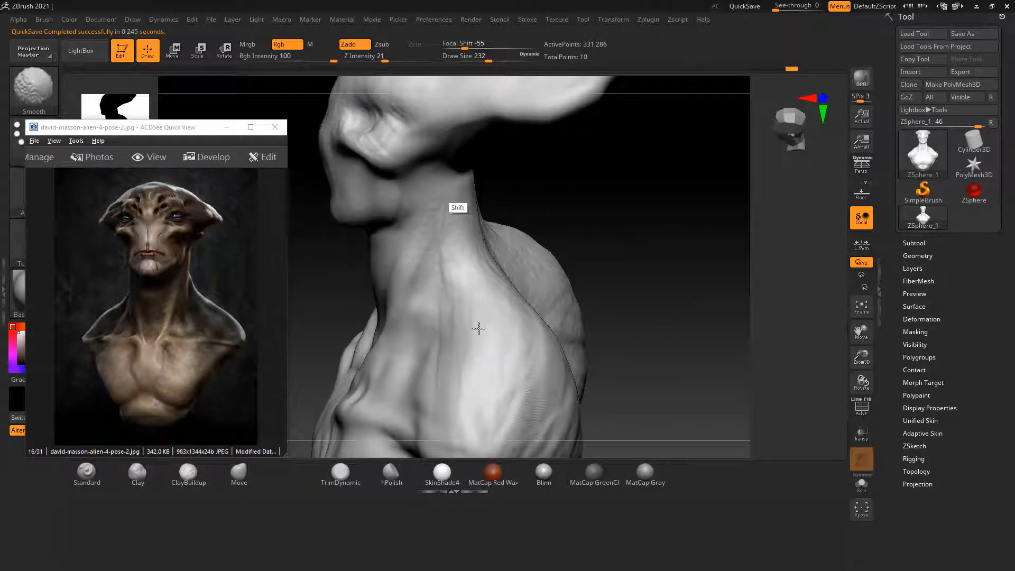
mouse_move(650, 317)
left_mouse_down()
mouse_move(580, 170)
mouse_move(555, 339)
left_mouse_up()
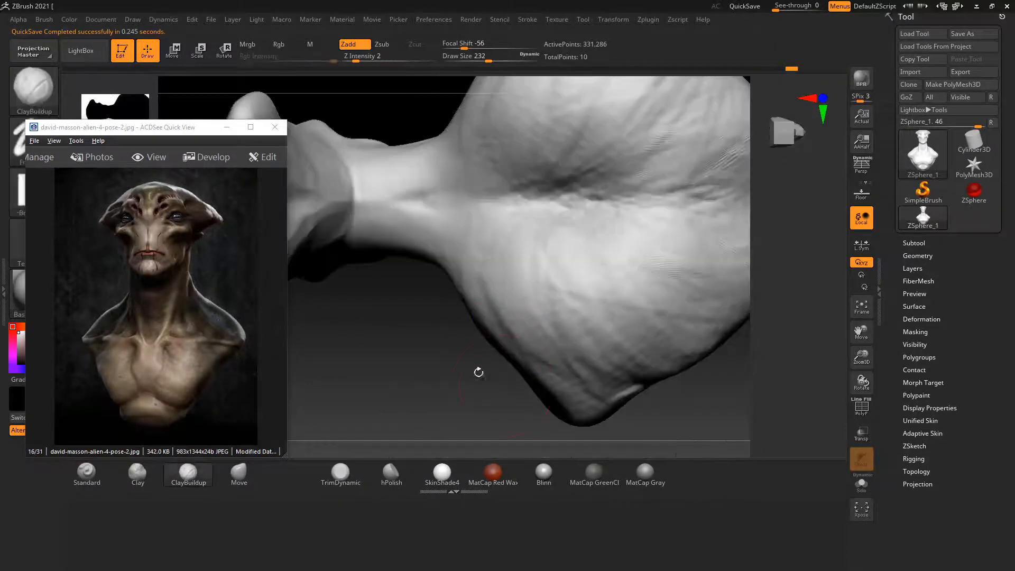
mouse_move(478, 372)
left_mouse_down()
mouse_move(684, 318)
mouse_move(723, 220)
mouse_move(737, 217)
left_mouse_up()
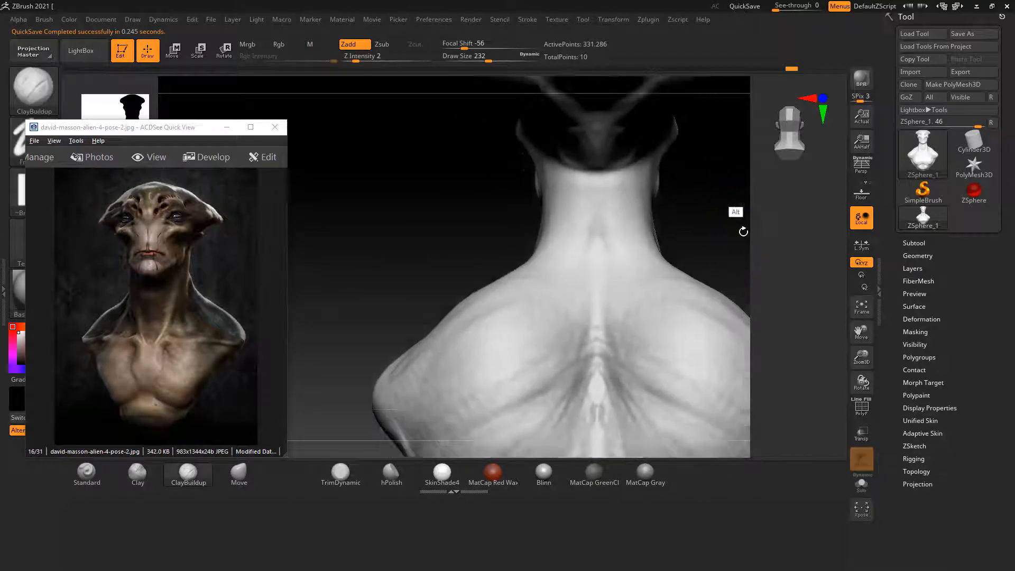
Smooth the shoulder blades, the spine ridge and the lower back at draw size 232.
left_click_drag(545, 355, 453, 327, "shift")
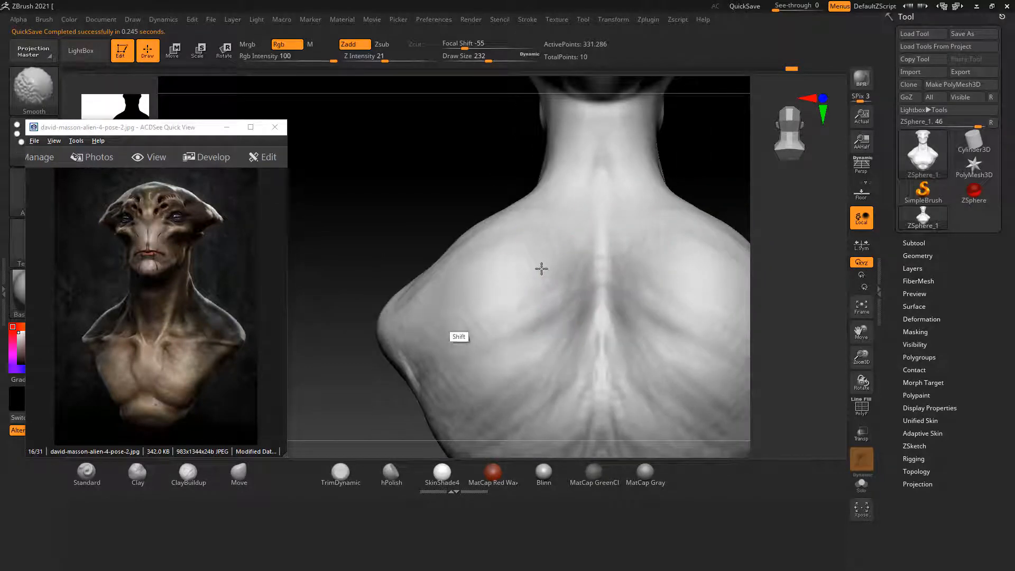
mouse_move(416, 270)
left_mouse_down("alt")
mouse_move(413, 220)
mouse_move(426, 168)
left_mouse_up("alt")
mouse_move(613, 236)
left_mouse_down("shift")
mouse_move(561, 381)
mouse_move(584, 440)
left_mouse_up("shift")
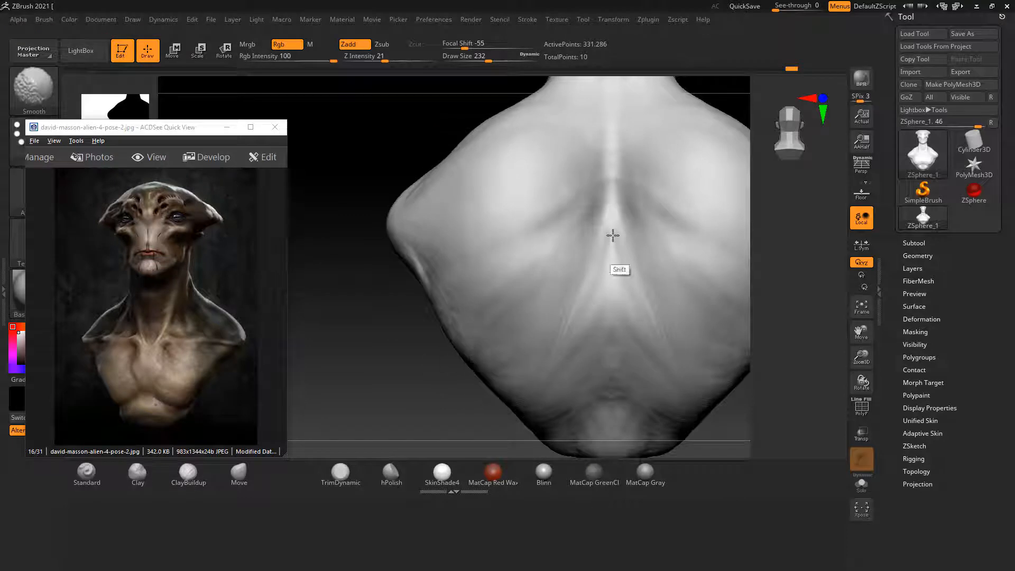
left_click_drag(429, 255, 498, 127, "shift")
left_click_drag(376, 283, 330, 462, "alt")
left_click_drag(530, 266, 510, 285, "shift")
left_click_drag(716, 196, 660, 326, "alt")
Reshape the brows above the eye sockets with the Move brush at draw size 232 and smooth the face.
left_click_drag(639, 242, 636, 365)
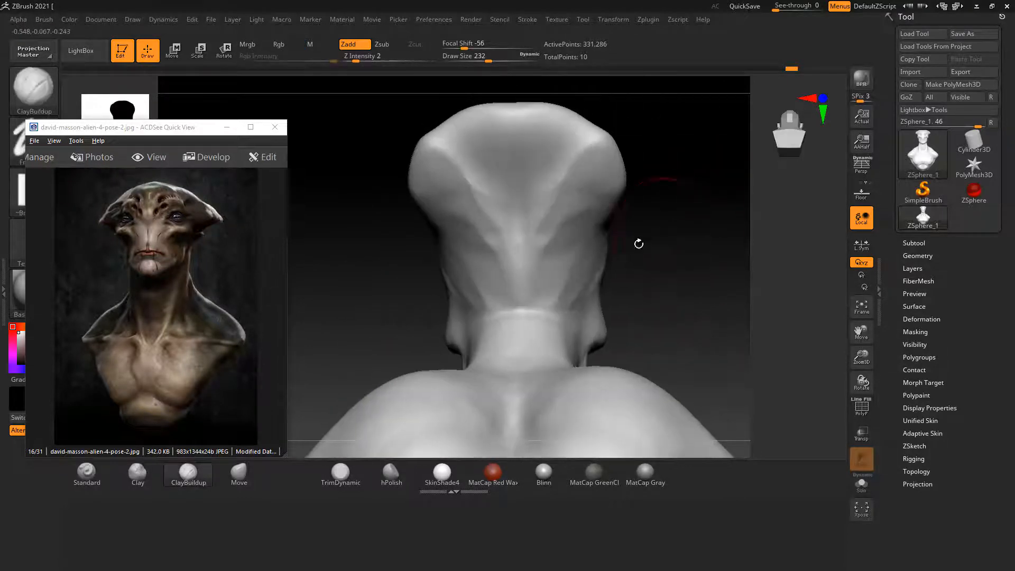
mouse_move(635, 254)
left_mouse_down()
mouse_move(725, 272)
mouse_move(678, 299)
mouse_move(721, 296)
mouse_move(729, 281)
mouse_move(741, 290)
mouse_move(716, 292)
mouse_move(717, 307)
left_mouse_up()
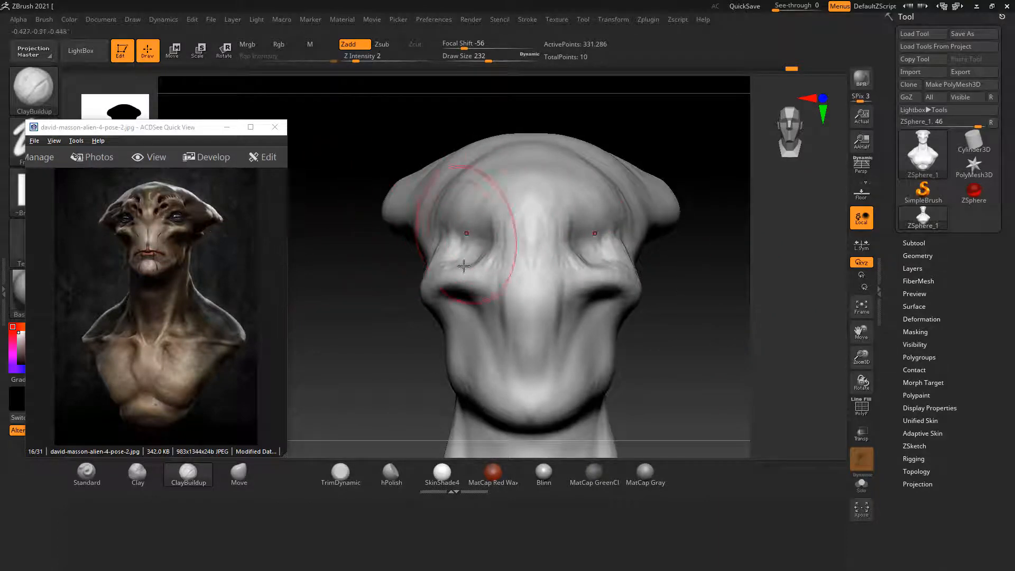
left_click(239, 472)
left_click_drag(492, 212, 470, 211)
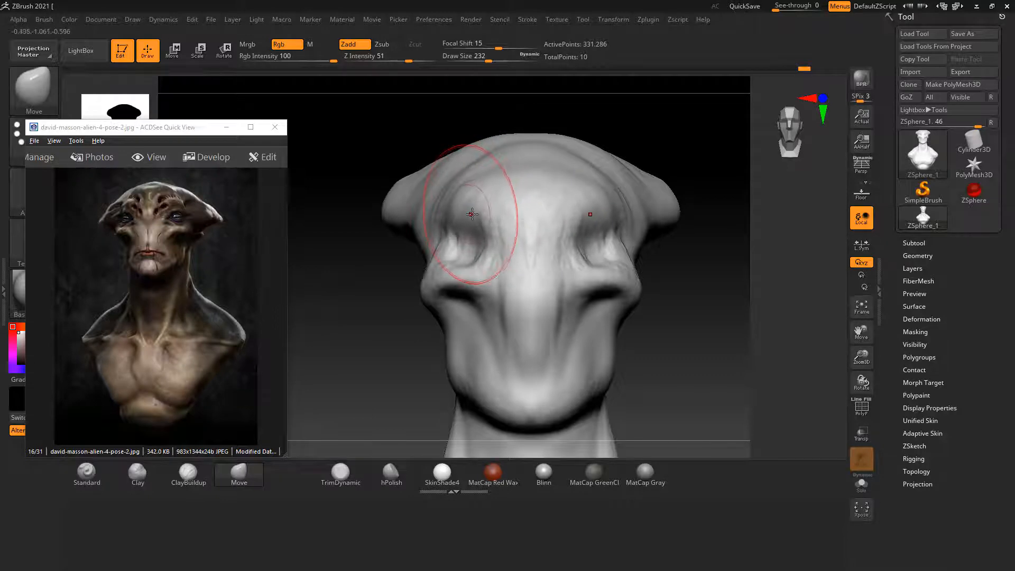
key("shift")
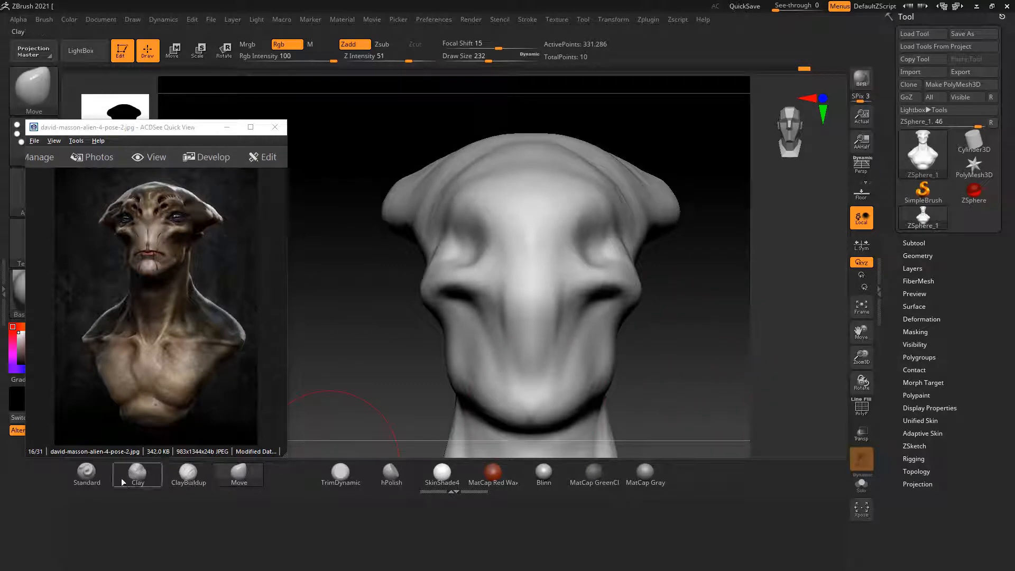
Deepen the creases beneath the cheekbones and beside the muzzle with the Standard brush at Z intensity 25.
left_click(86, 473)
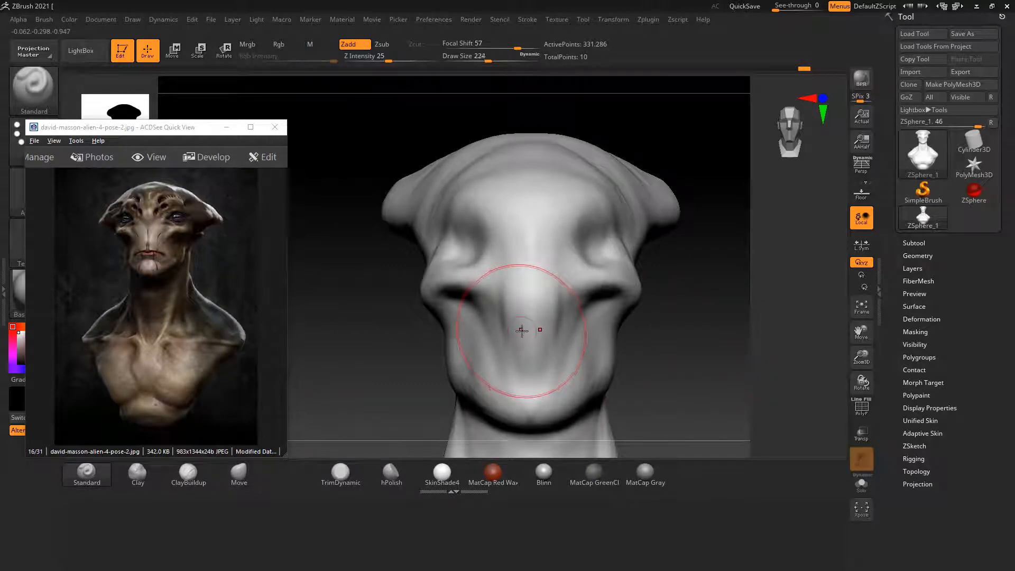
key("bracketleft")
key("bracketleft")
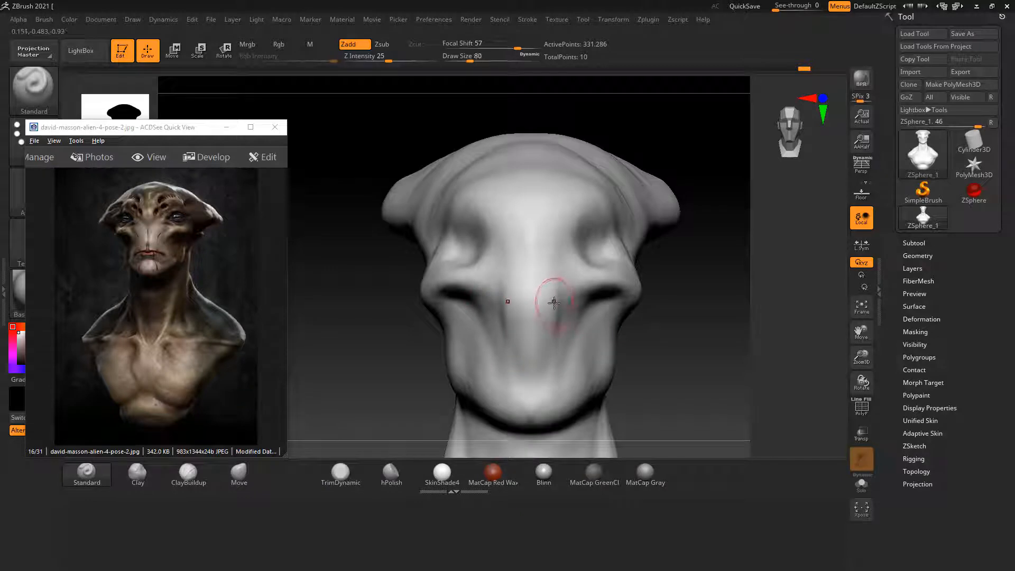
mouse_move(682, 297)
left_mouse_down()
mouse_move(695, 288)
mouse_move(574, 293)
left_mouse_up()
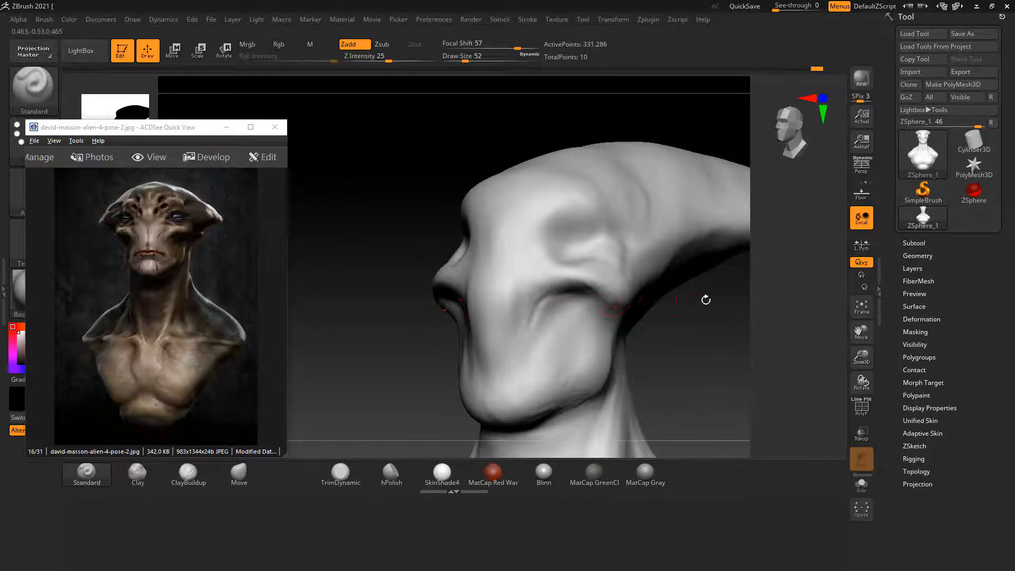
left_click_drag(706, 300, 536, 300)
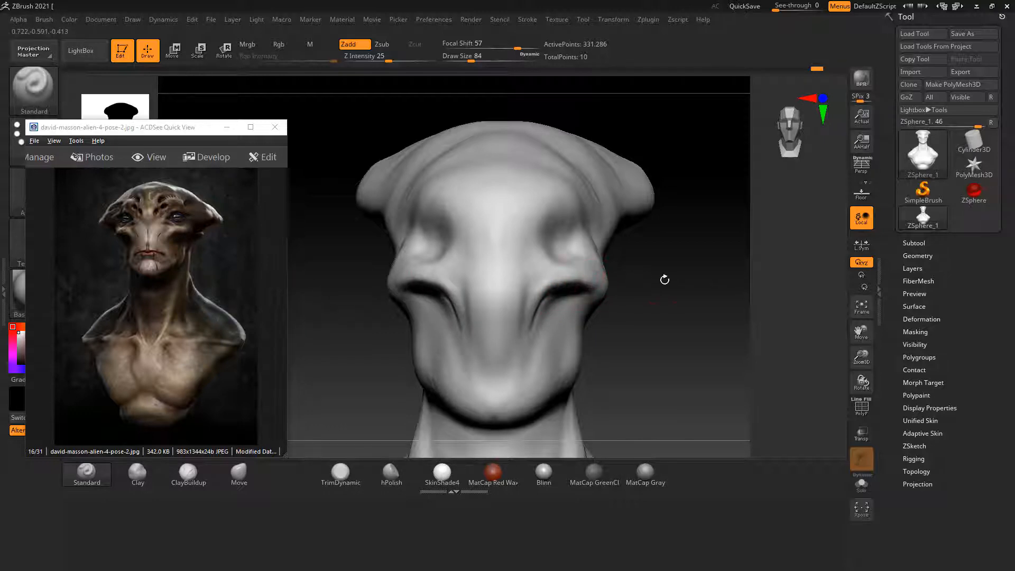
Carve deeper inner corners into the eye sockets with the Standard brush at draw size 84.
mouse_move(665, 279)
left_mouse_down()
mouse_move(583, 287)
mouse_move(687, 295)
mouse_move(542, 228)
left_mouse_up()
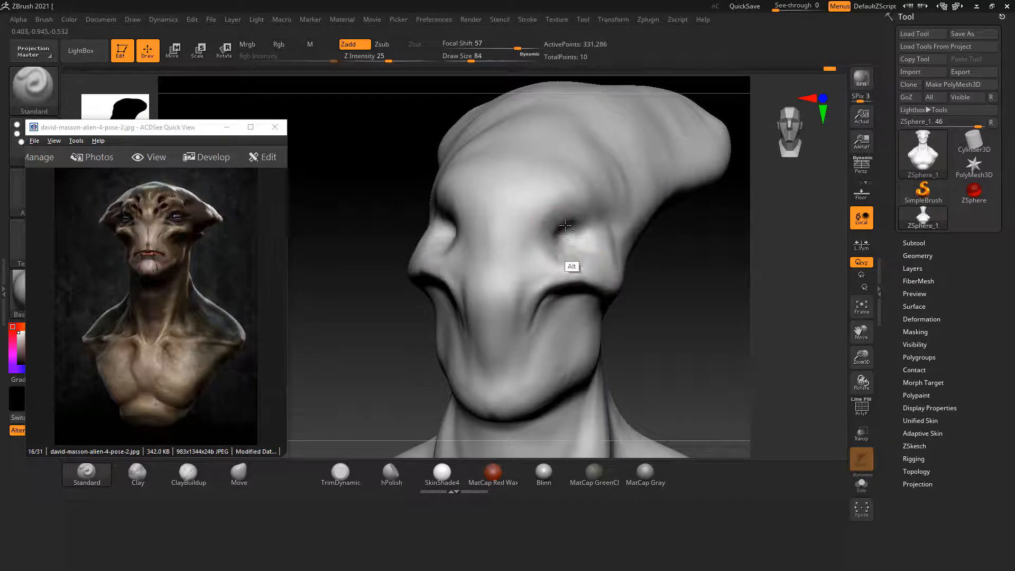
mouse_move(698, 315)
left_mouse_down()
mouse_move(703, 297)
mouse_move(693, 299)
left_mouse_up()
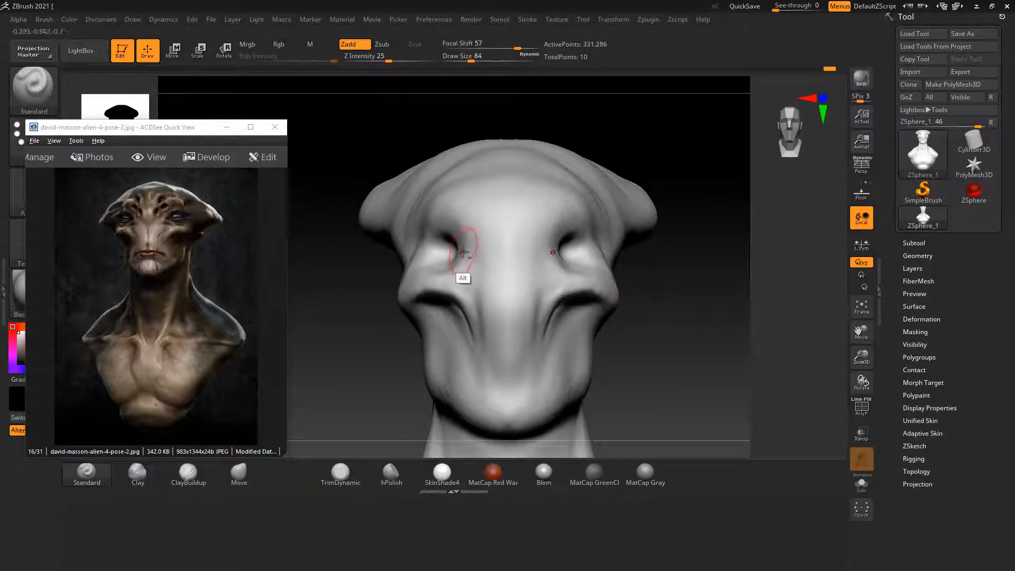
mouse_move(463, 252)
left_mouse_down("alt")
mouse_move(464, 271)
mouse_move(451, 270)
left_mouse_up("alt")
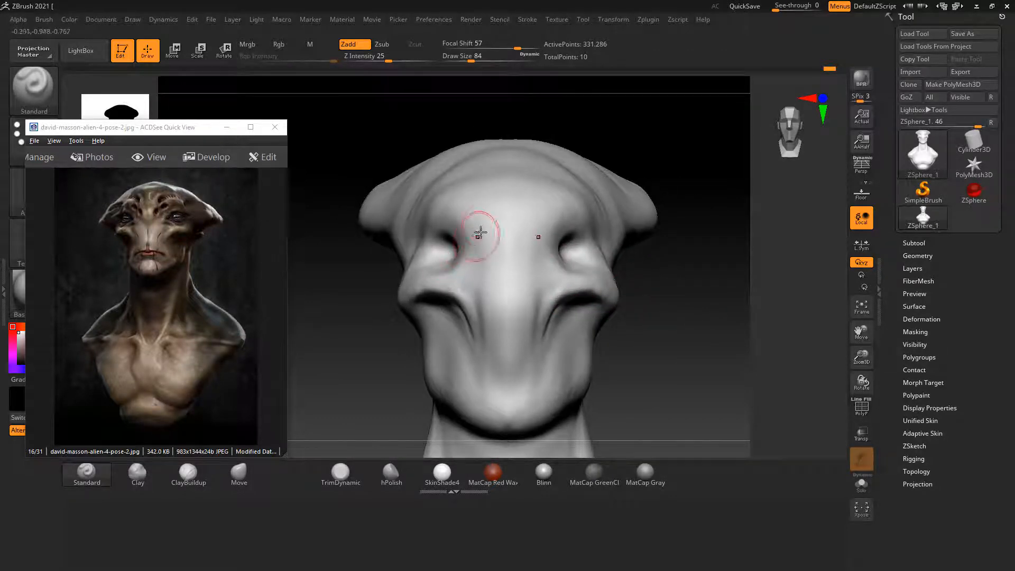
Carve two pairs of small pits into the forehead between and above the eye sockets with the Standard brush at draw size 48.
left_click_drag(487, 223, 500, 217, "alt")
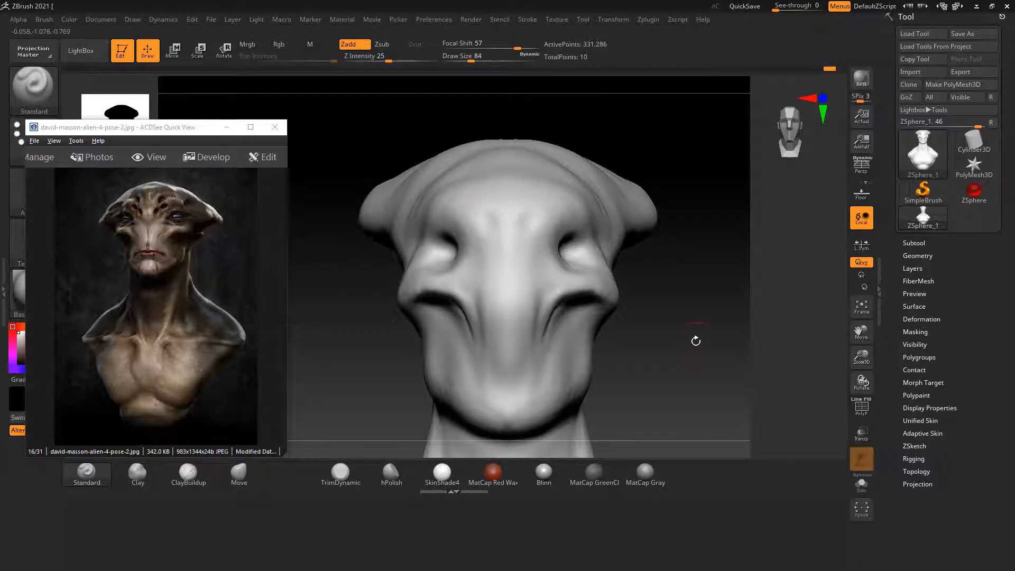
left_click_drag(696, 341, 713, 355)
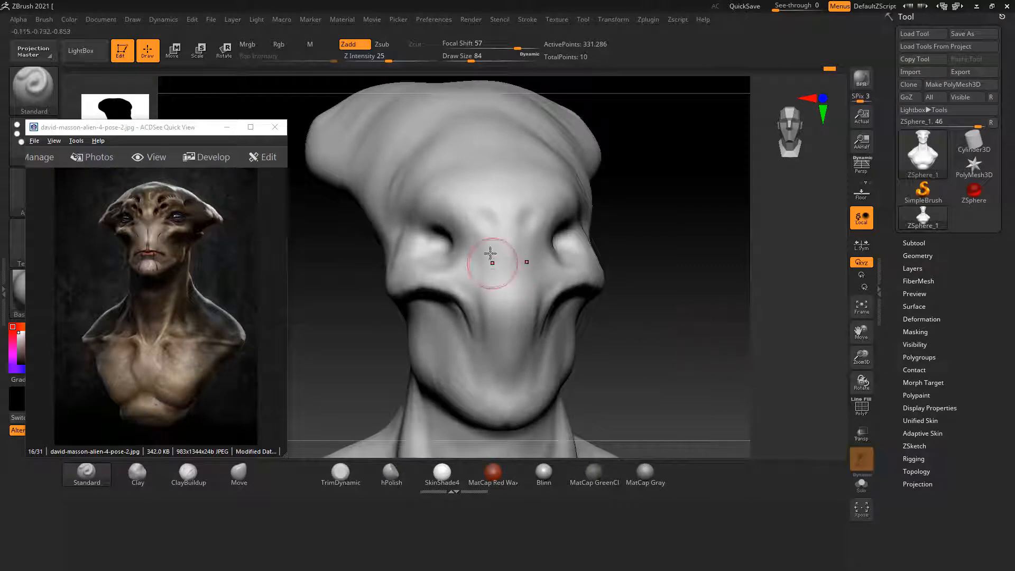
key("ctrl")
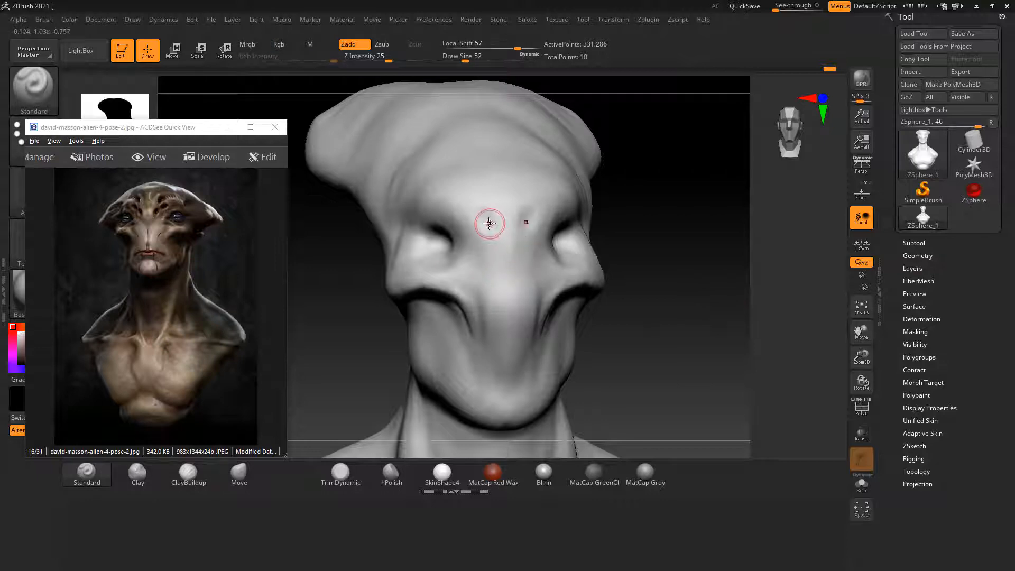
key("bracketleft")
left_click_drag(493, 225, 483, 220, "alt")
key("alt")
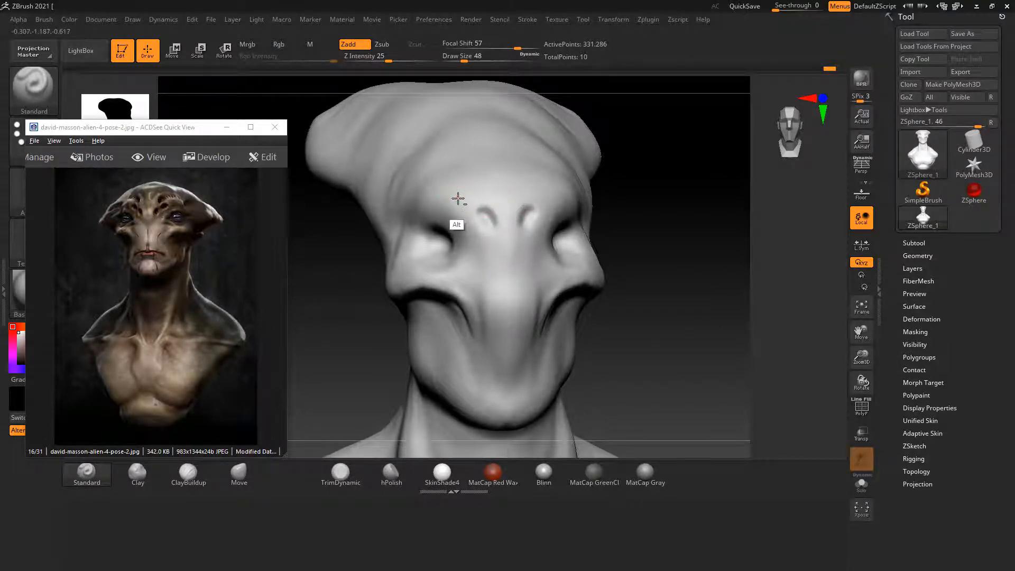
left_click_drag(460, 197, 461, 199, "alt")
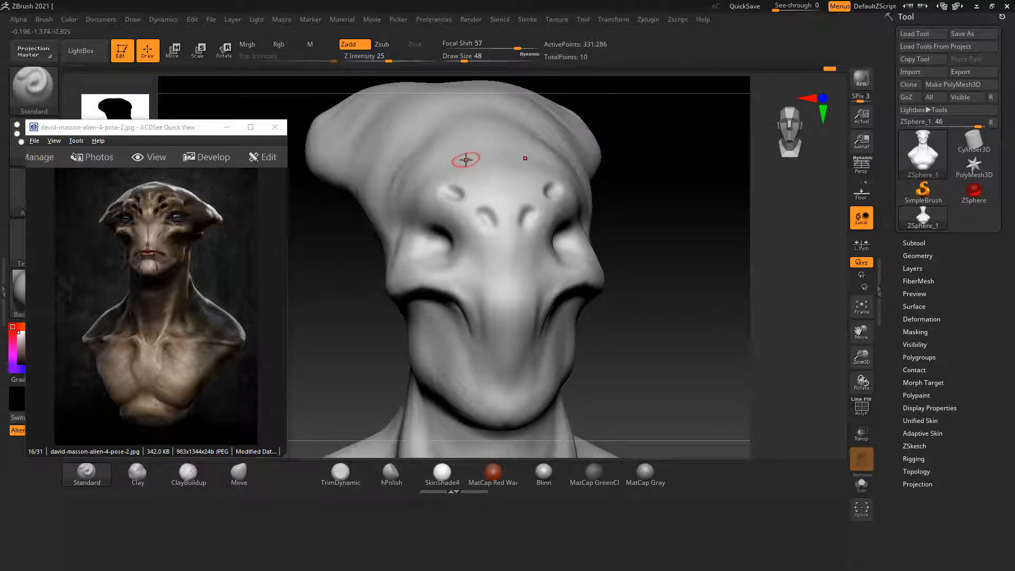
Build up V-shaped ridges across the middle of the forehead with the ClayBuildup brush at draw size 144.
left_click_drag(716, 272, 724, 263, "shift")
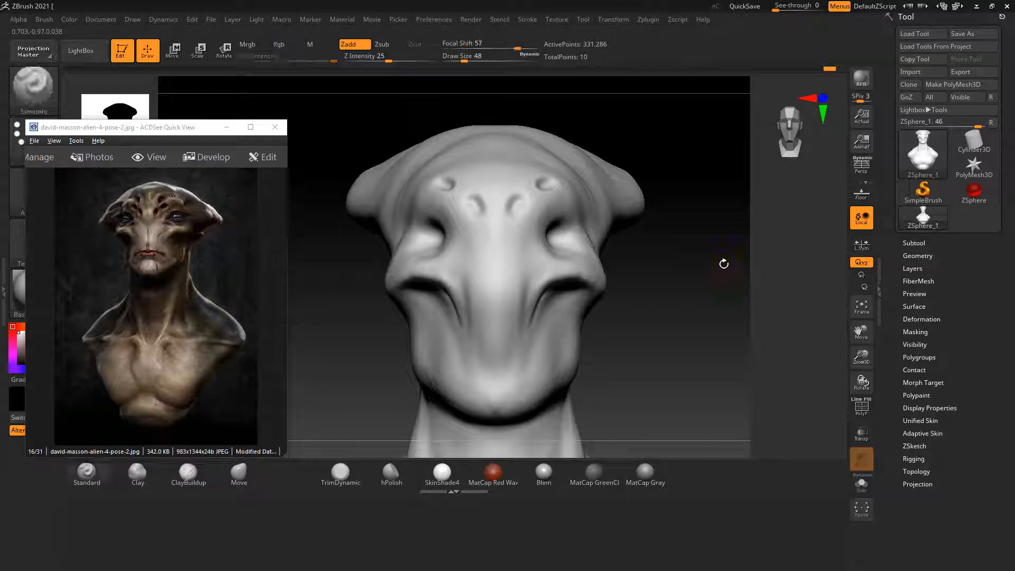
left_click(188, 472)
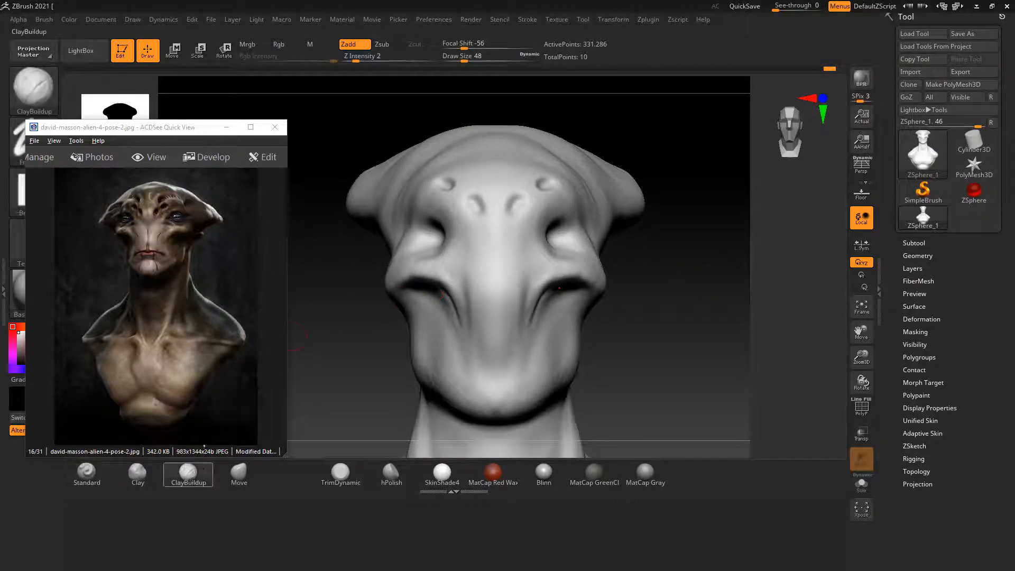
left_click_drag(674, 256, 683, 331, "alt")
key("bracketright")
key("bracketright")
key("bracketright")
key("bracketright")
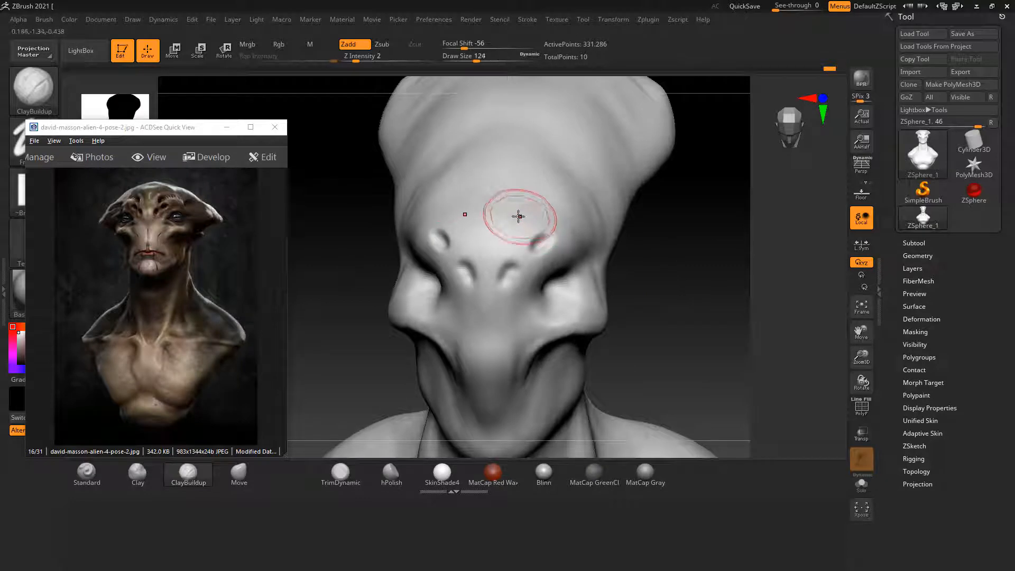
mouse_move(538, 195)
left_mouse_down()
mouse_move(540, 188)
mouse_move(500, 244)
mouse_move(494, 211)
left_mouse_up()
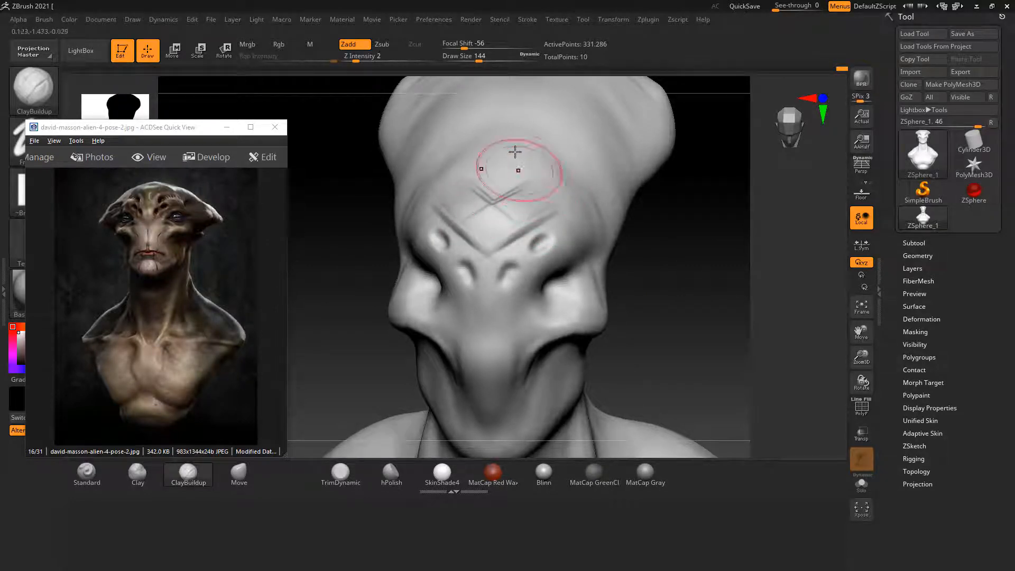
mouse_move(528, 178)
left_mouse_down()
mouse_move(515, 151)
mouse_move(483, 153)
mouse_move(495, 197)
left_mouse_up()
Smooth the new forehead ridges into the top of the head at draw size 144.
mouse_move(699, 290)
left_mouse_down("shift")
mouse_move(704, 272)
mouse_move(580, 193)
mouse_move(436, 172)
mouse_move(506, 154)
mouse_move(447, 177)
left_mouse_up("shift")
left_click_drag(671, 254, 723, 306, "shift")
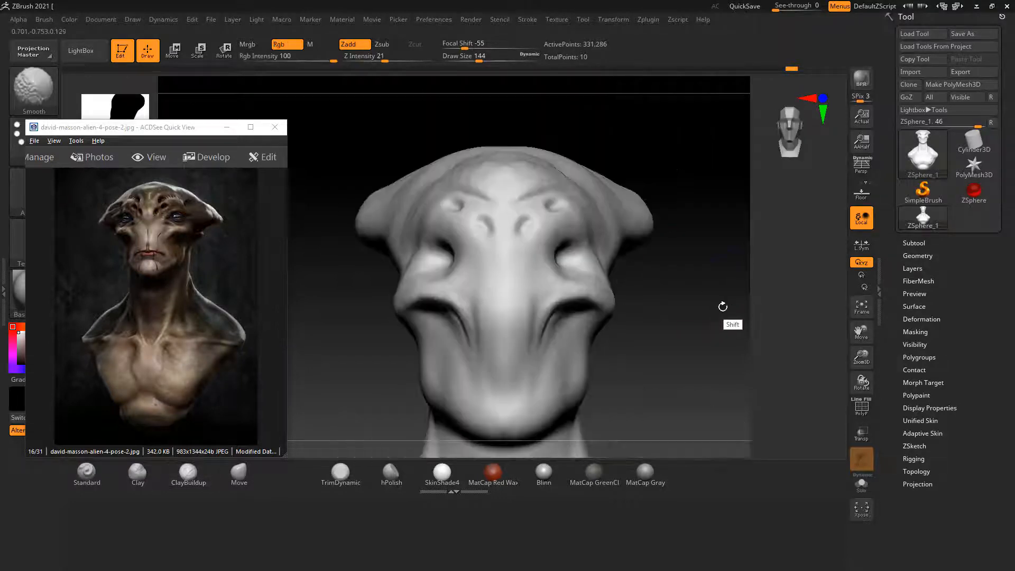
mouse_move(524, 164)
left_mouse_down("shift")
mouse_move(482, 155)
mouse_move(517, 154)
left_mouse_up("shift")
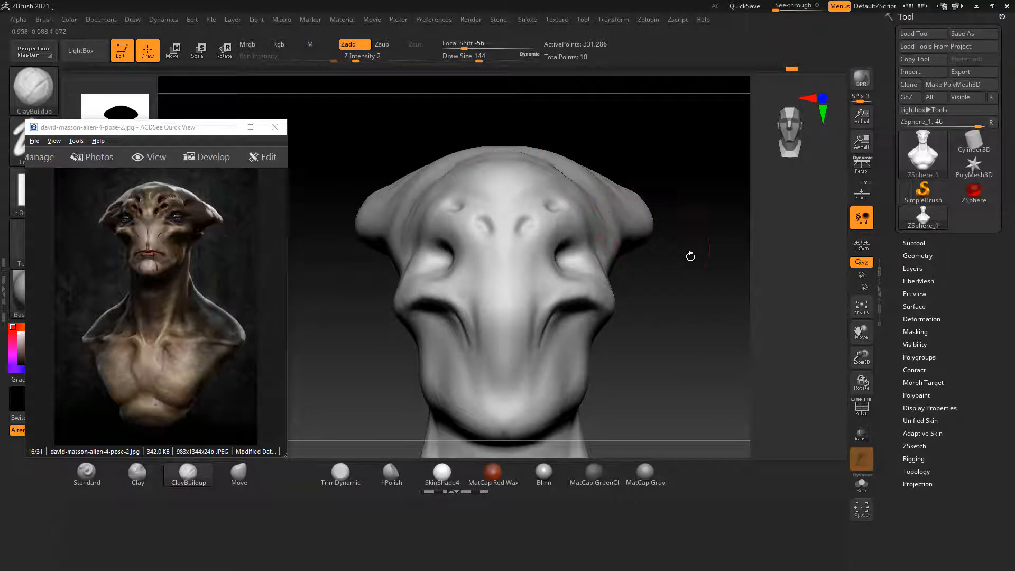
Pull the side lobes of the head outward and adjust the crest with the Move brush, enlarging the draw size to 344.
left_click_drag(690, 256, 655, 227)
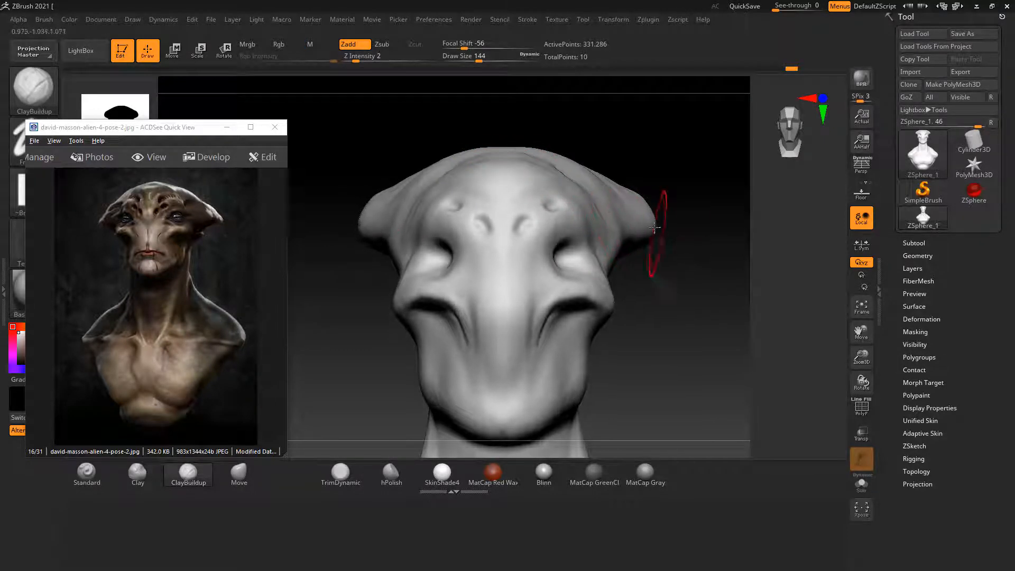
left_click(227, 480)
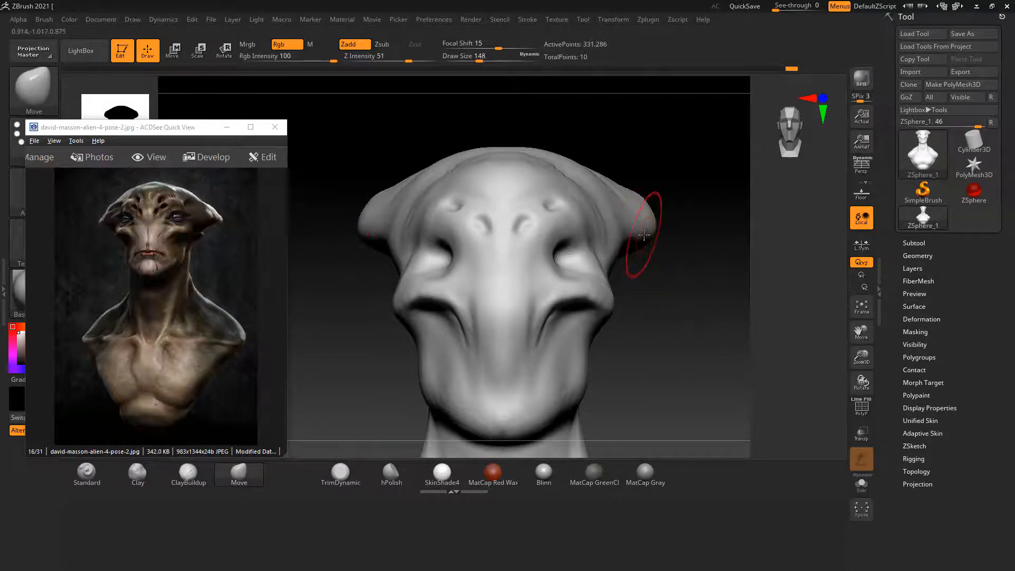
left_click_drag(657, 229, 669, 223)
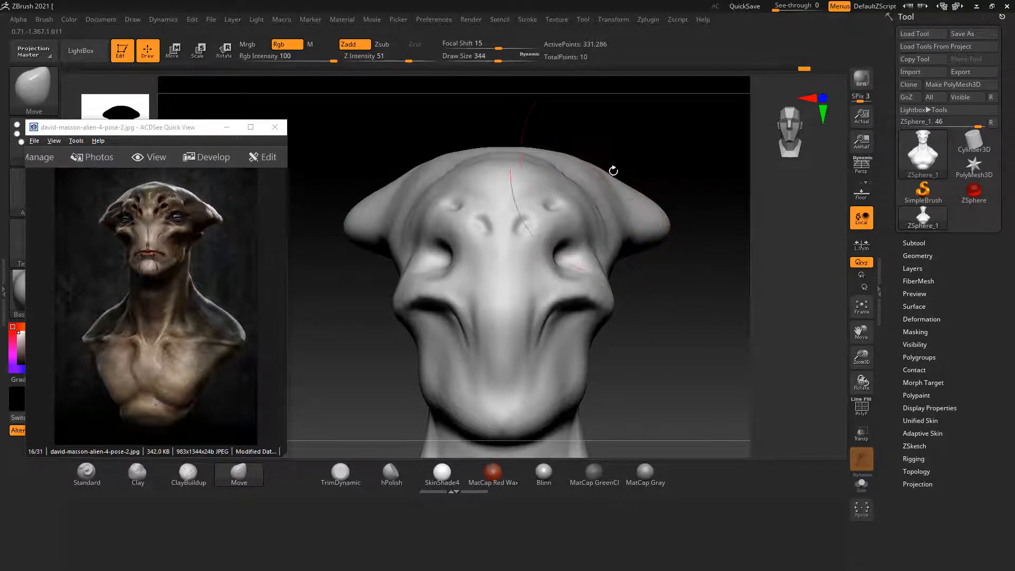
mouse_move(612, 170)
left_mouse_down()
mouse_move(646, 143)
mouse_move(581, 139)
mouse_move(476, 158)
left_mouse_up()
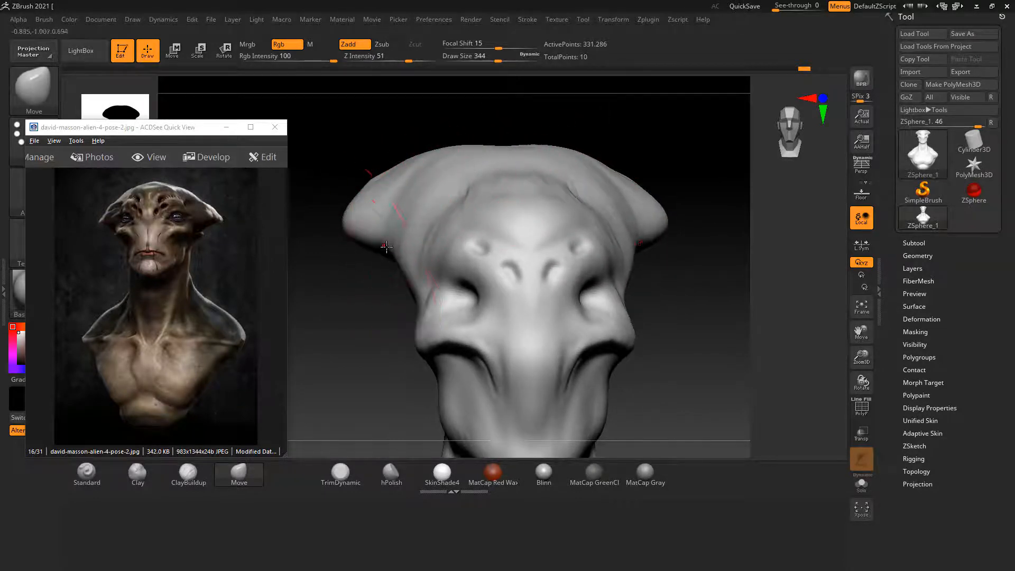
Pull the tips of the head's side lobes outward into narrower points with the Move brush at draw size 344.
left_click_drag(721, 285, 673, 241)
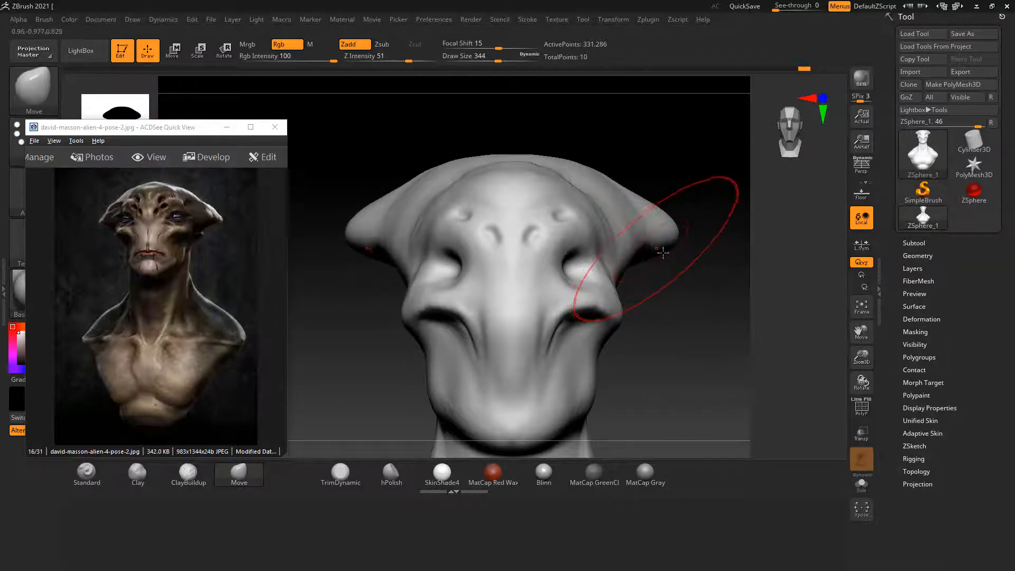
mouse_move(648, 251)
left_mouse_down()
mouse_move(687, 279)
mouse_move(645, 268)
mouse_move(684, 297)
mouse_move(675, 159)
mouse_move(732, 175)
left_mouse_up()
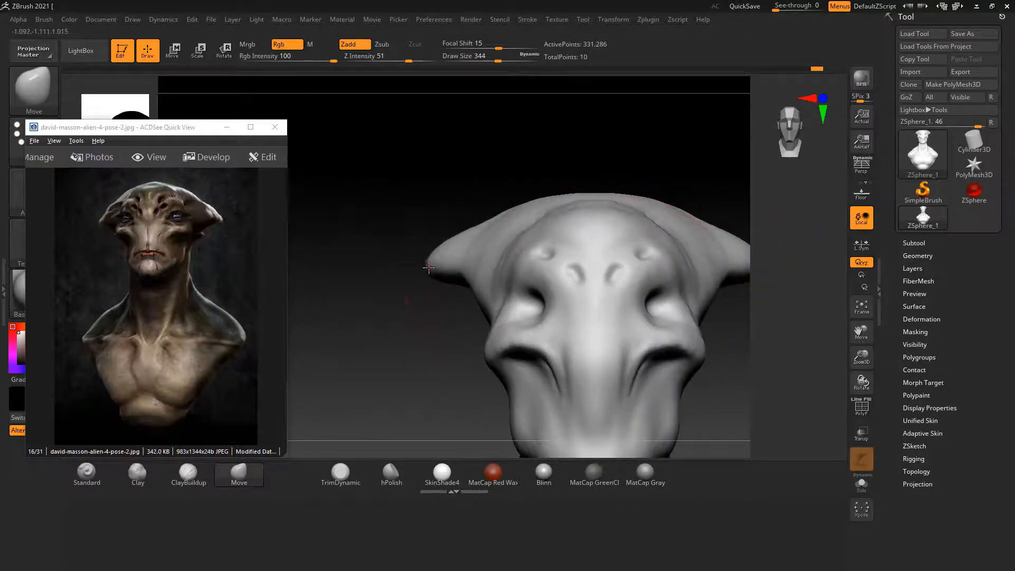
mouse_move(429, 268)
left_mouse_down()
mouse_move(451, 275)
mouse_move(412, 312)
mouse_move(721, 270)
mouse_move(723, 249)
left_mouse_up()
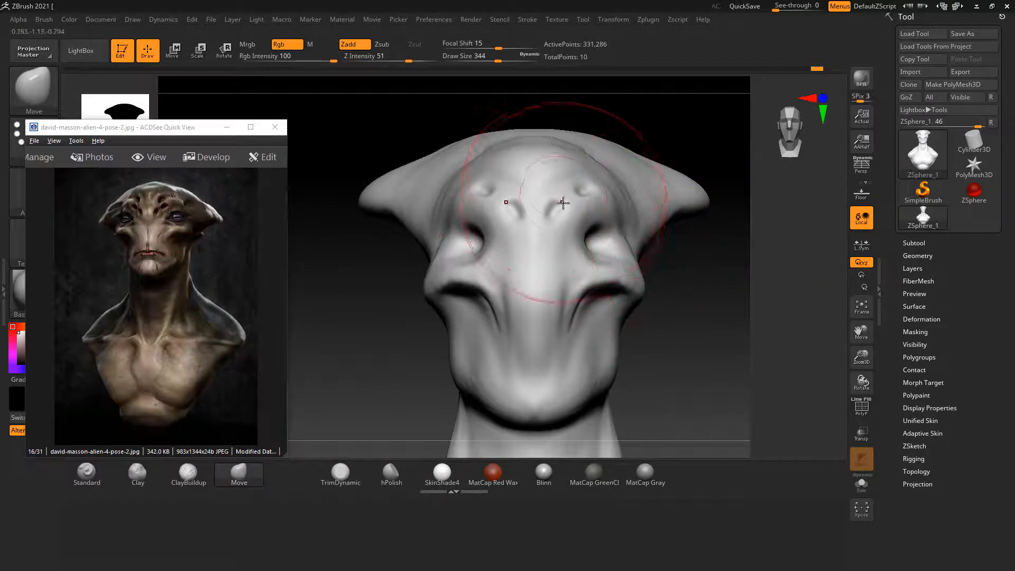
Reshape the top of the forehead dome with the Move brush, reducing the draw size to 216.
key("bracketleft")
key("bracketleft")
key("bracketleft")
key("bracketleft")
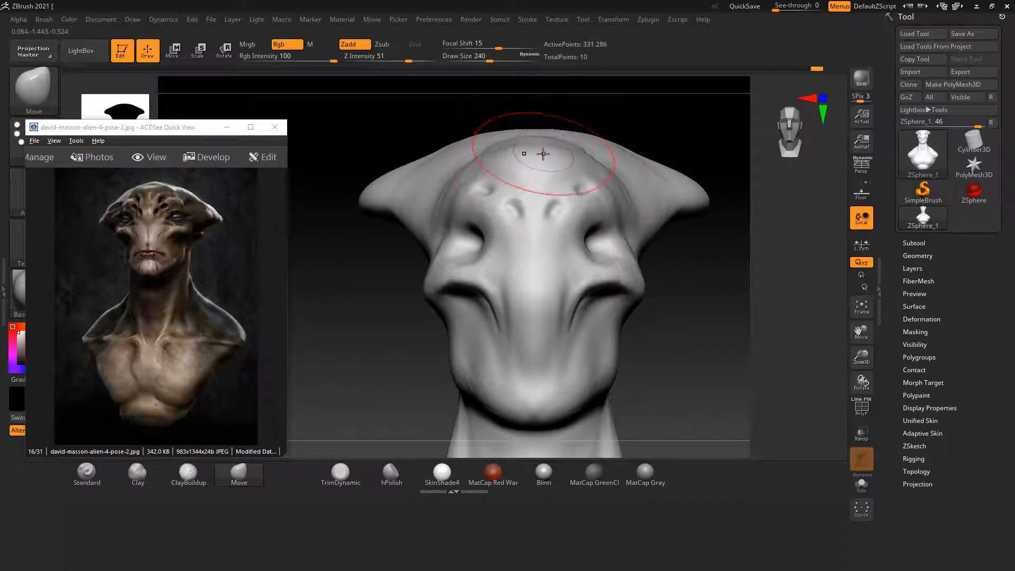
key("bracketleft")
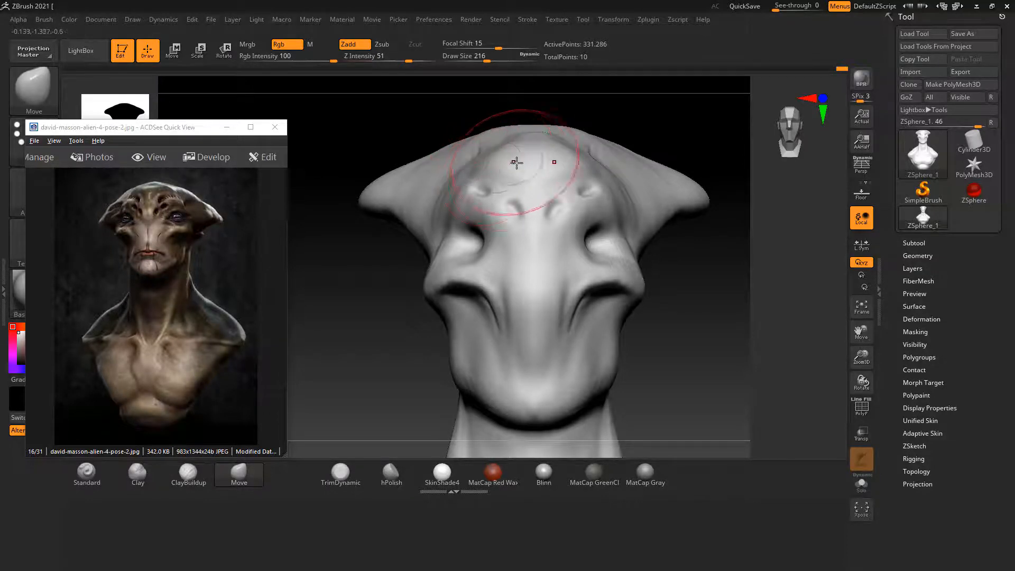
Build up vertical ridges over the middle of the forehead between the eye sockets with ClayBuildup at draw sizes 84 to 104.
left_click(186, 479)
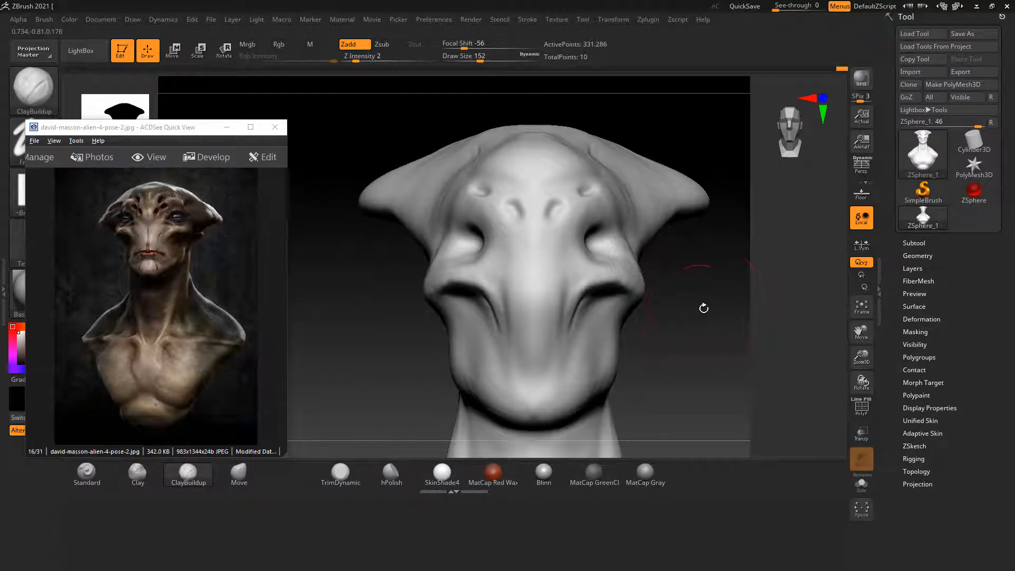
left_click_drag(562, 212, 535, 177)
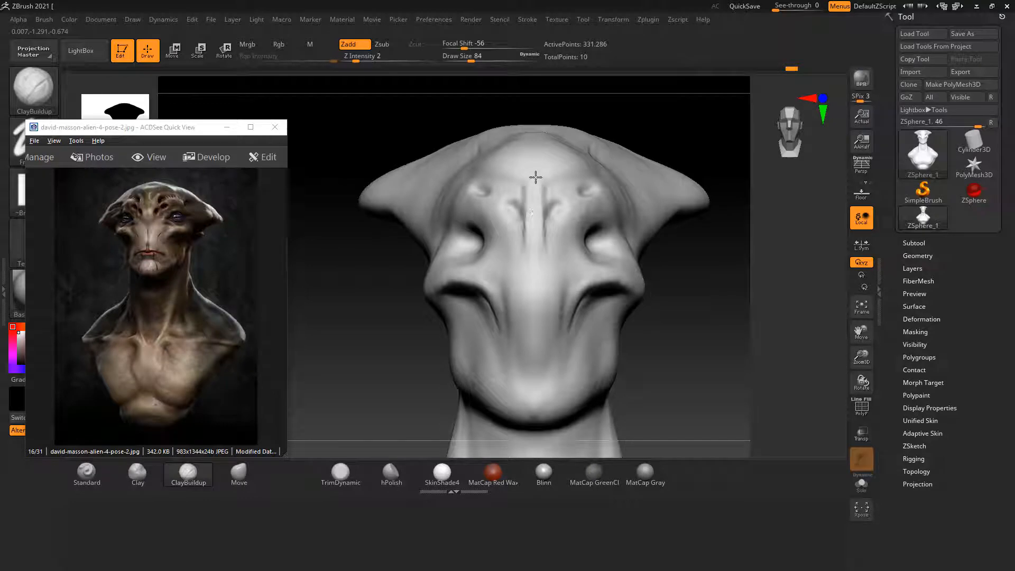
left_click_drag(525, 231, 520, 175)
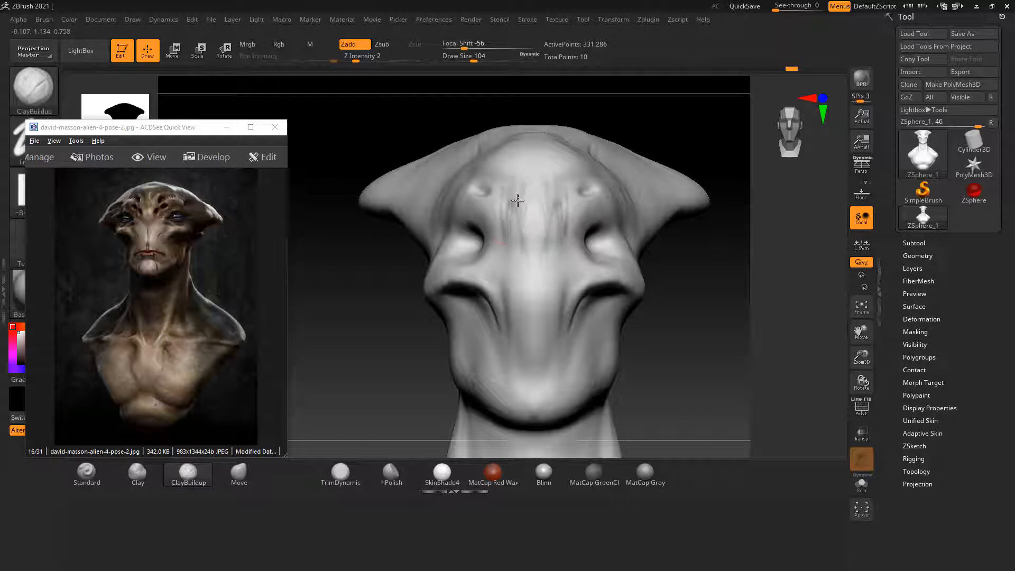
left_click_drag(518, 200, 507, 177)
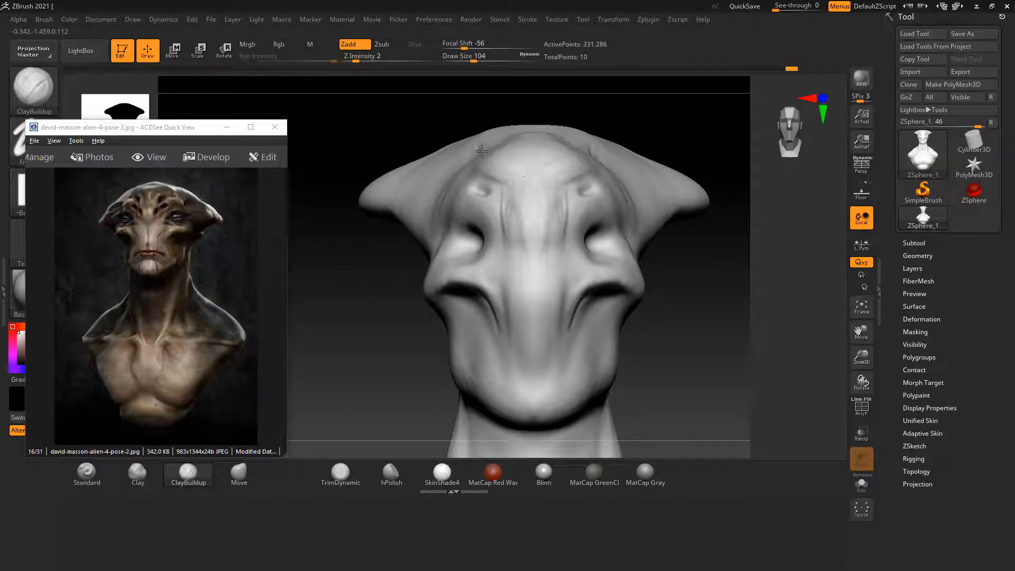
Add ClayBuildup strokes on top of the head, then smooth them and the forehead at draw size 128.
mouse_move(717, 248)
left_mouse_down()
mouse_move(731, 310)
mouse_move(513, 258)
left_mouse_up()
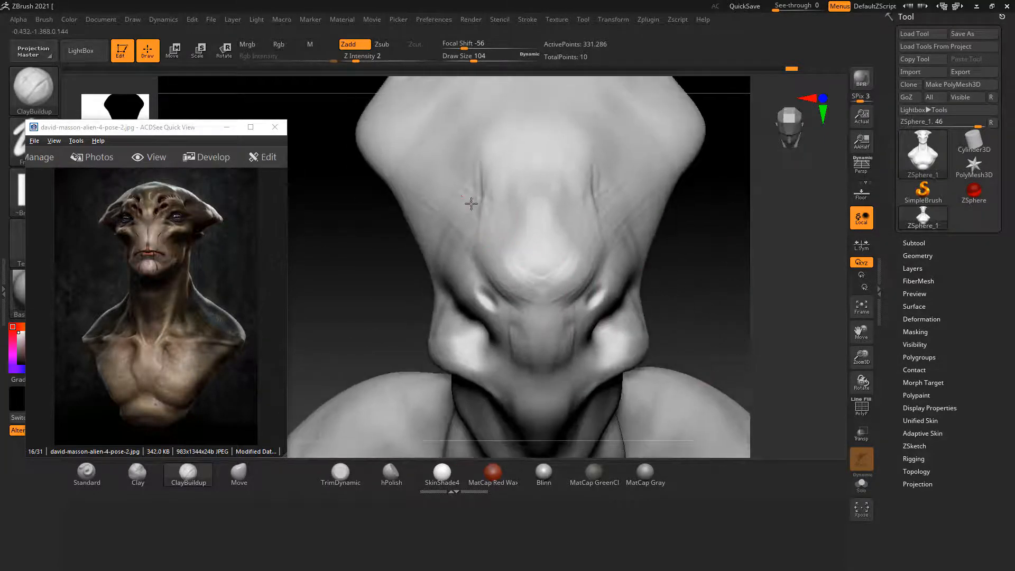
mouse_move(479, 209)
left_mouse_down()
mouse_move(529, 301)
mouse_move(482, 188)
mouse_move(506, 231)
mouse_move(507, 161)
left_mouse_up()
key("bracketright")
key("bracketright")
mouse_move(546, 264)
left_mouse_down("shift")
mouse_move(466, 200)
mouse_move(541, 338)
mouse_move(541, 291)
left_mouse_up("shift")
mouse_move(719, 265)
left_mouse_down("shift")
mouse_move(734, 256)
mouse_move(709, 410)
mouse_move(744, 302)
mouse_move(687, 274)
left_mouse_up("shift")
left_click_drag(655, 137, 627, 144, "alt")
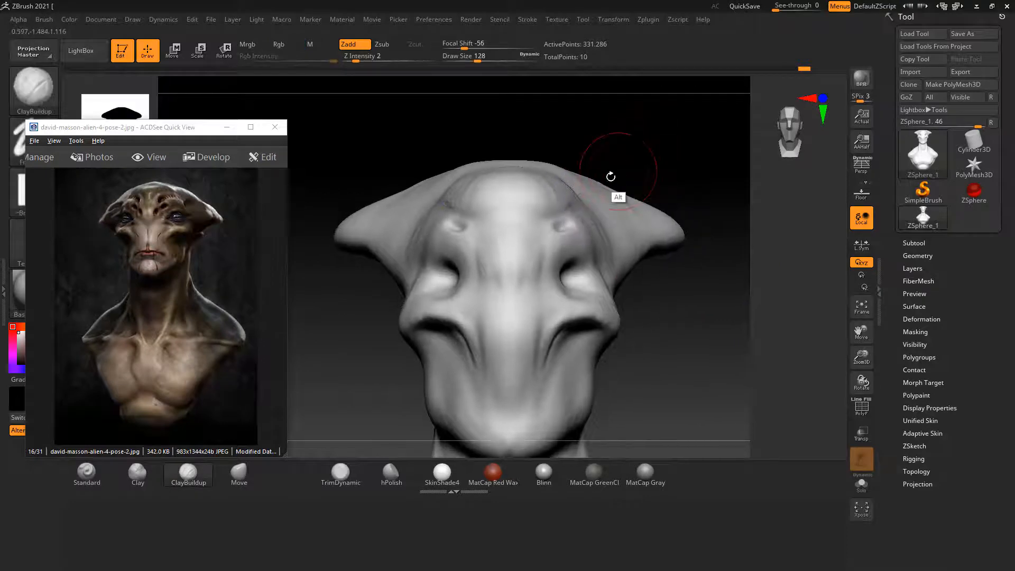
mouse_move(555, 208)
left_mouse_down("shift")
mouse_move(564, 205)
mouse_move(516, 205)
left_mouse_up("shift")
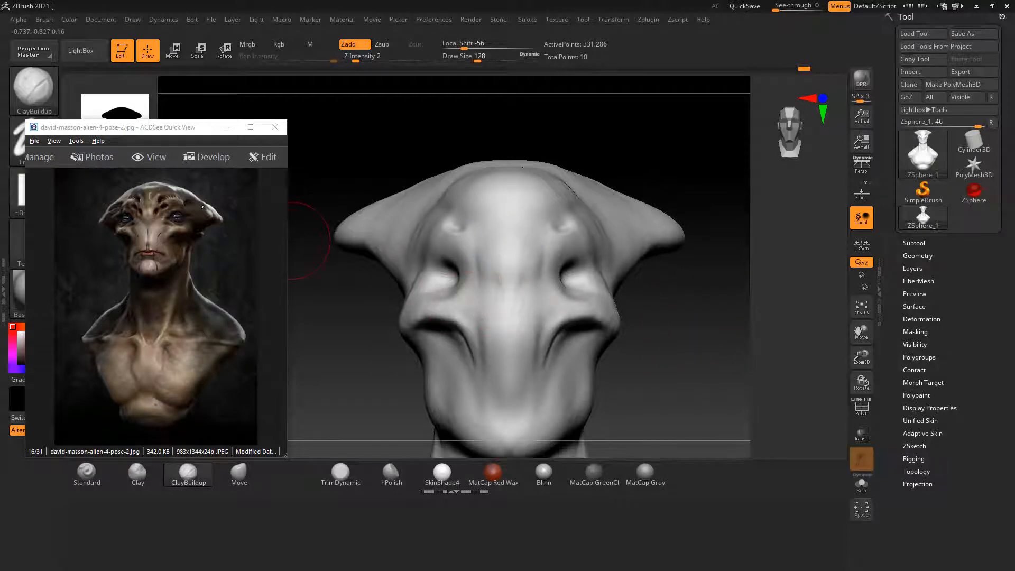
Build up curved ridges on the side of the crest above and behind the eye socket with ClayBuildup at draw size 128.
left_click_drag(733, 317, 663, 313)
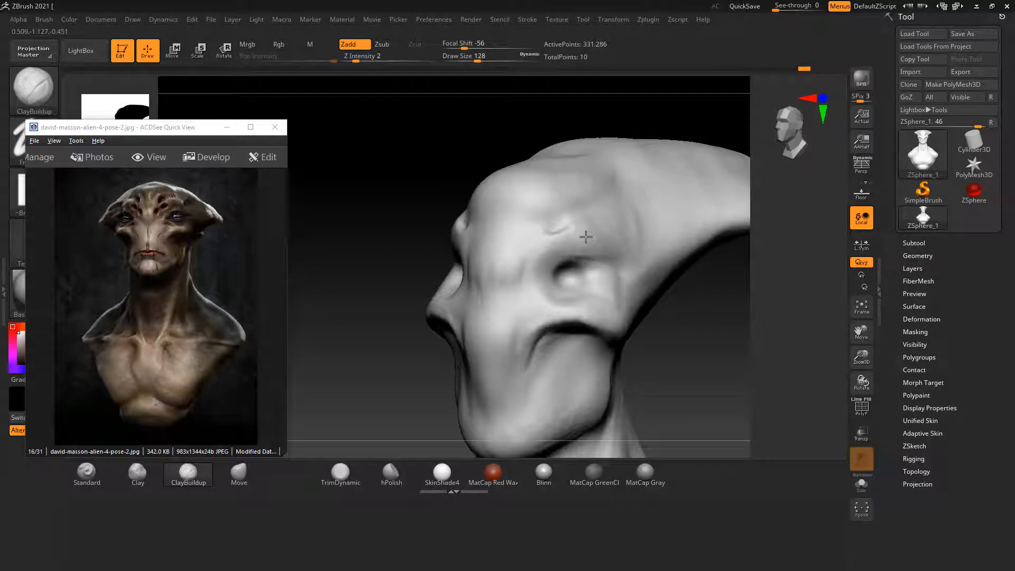
left_click_drag(716, 312, 668, 335)
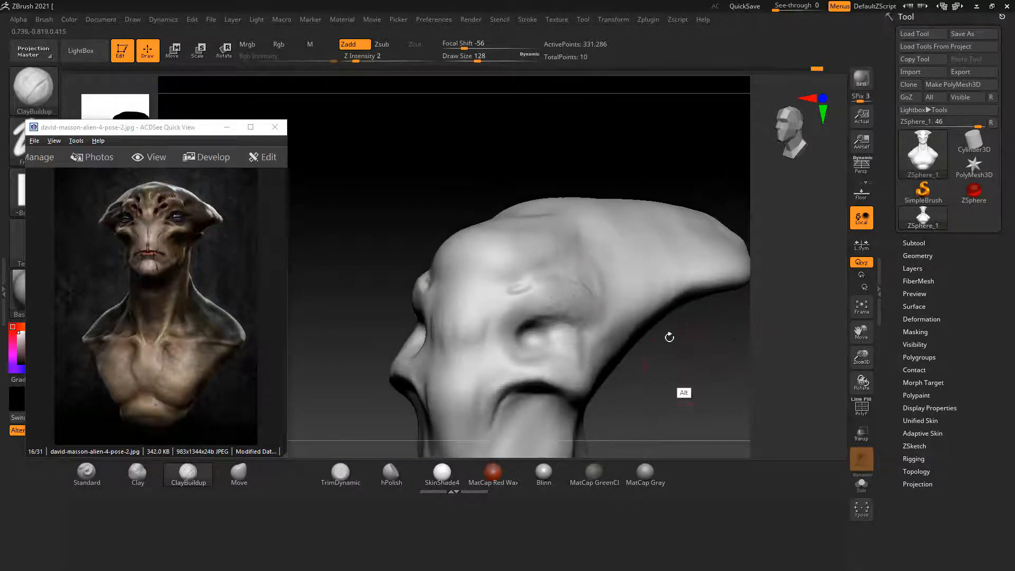
mouse_move(602, 268)
left_mouse_down()
mouse_move(590, 279)
mouse_move(610, 258)
left_mouse_up()
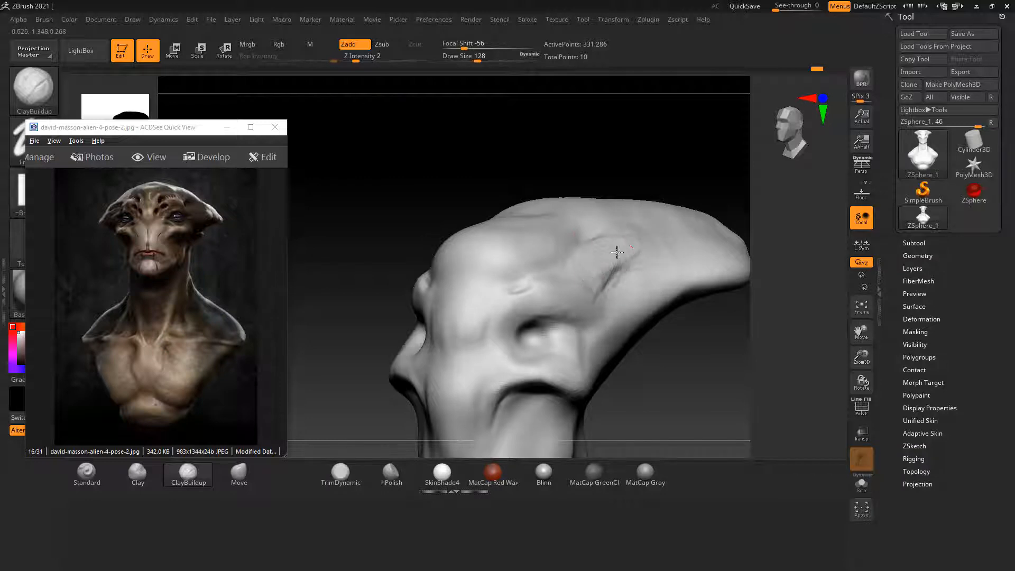
left_click_drag(708, 365, 709, 323)
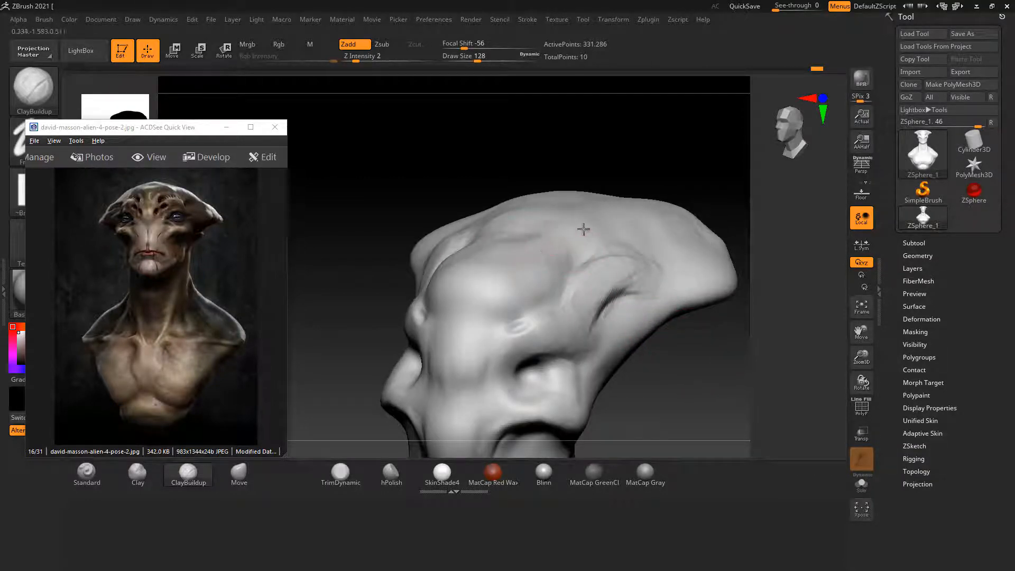
left_click_drag(584, 229, 615, 233)
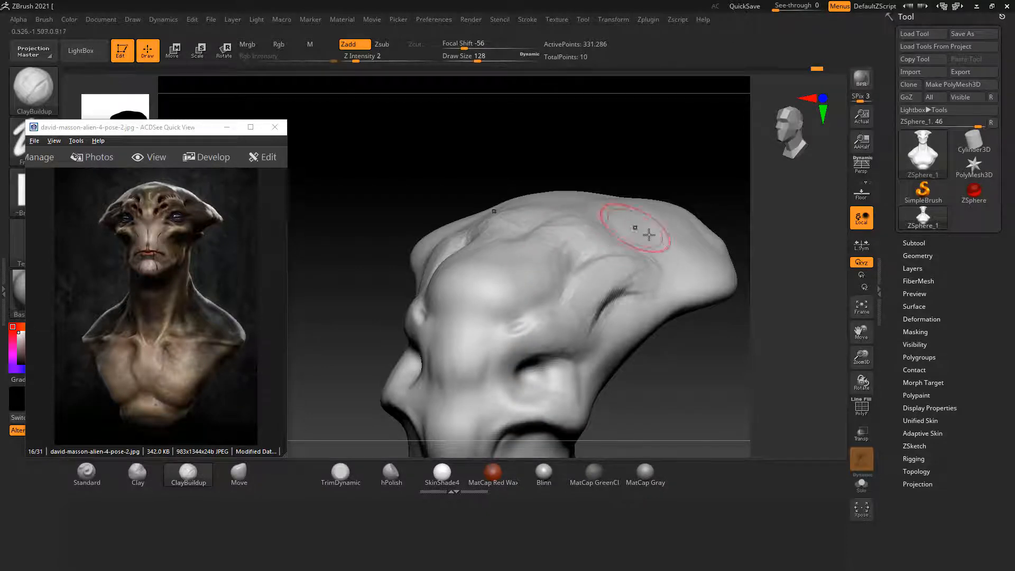
Extend the ClayBuildup ridges across the outer part of the side lobe toward its tip.
left_click_drag(704, 324, 706, 382, "alt")
left_click_drag(621, 256, 664, 260)
left_click_drag(712, 207, 609, 173, "alt")
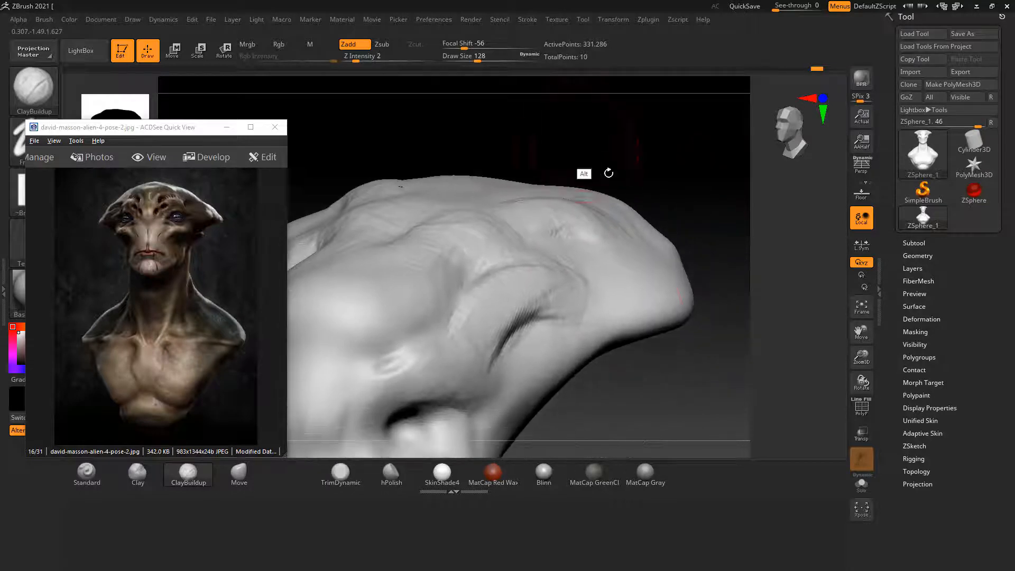
left_click_drag(614, 310, 638, 274)
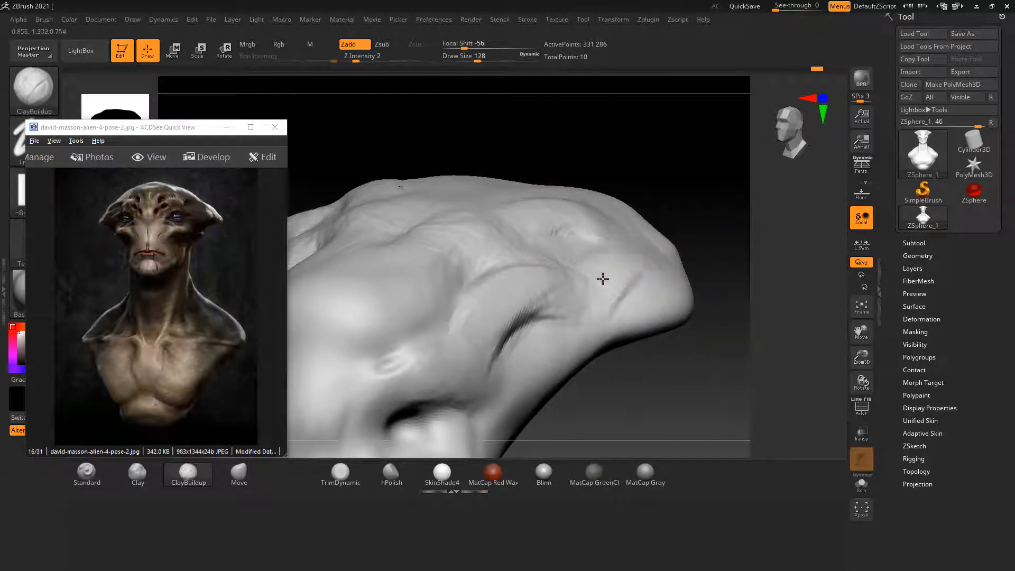
Carve the groove behind the eye socket deeper with the Standard brush at draw size 100 and smooth its edges.
mouse_move(707, 263)
left_mouse_down()
mouse_move(739, 260)
mouse_move(725, 349)
mouse_move(722, 323)
left_mouse_up()
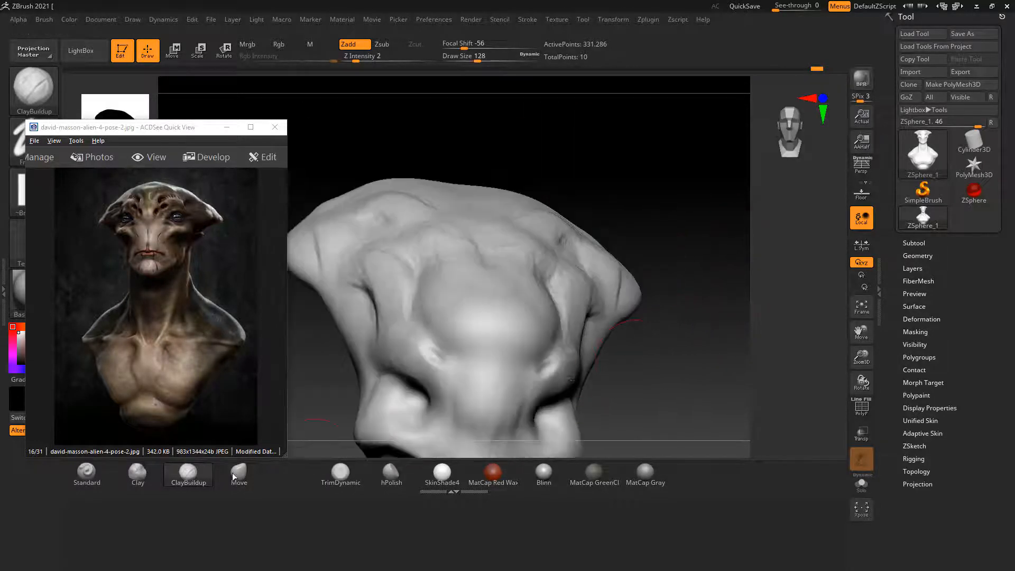
left_click(86, 481)
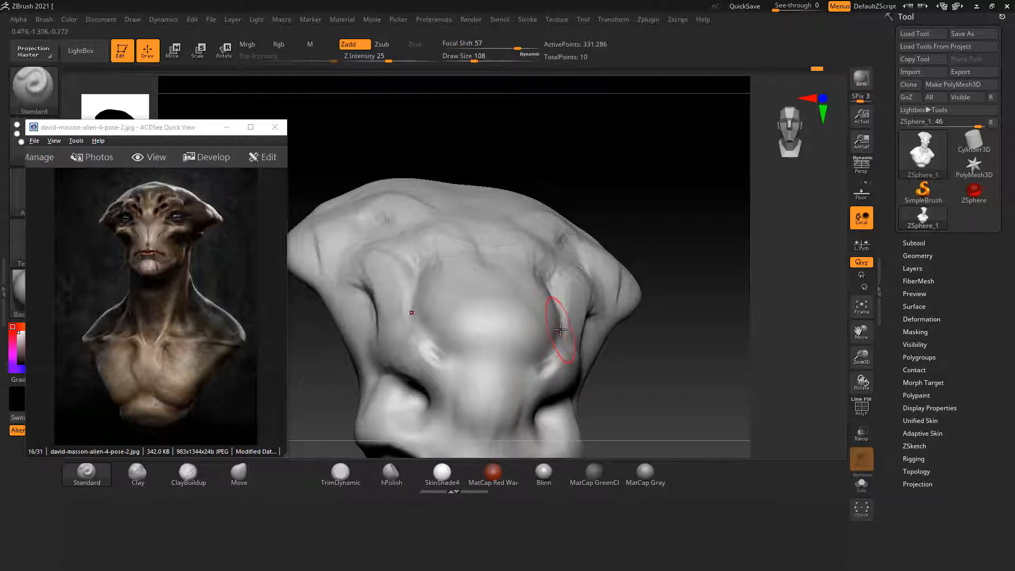
mouse_move(652, 337)
left_mouse_down()
mouse_move(669, 362)
mouse_move(682, 316)
left_mouse_up()
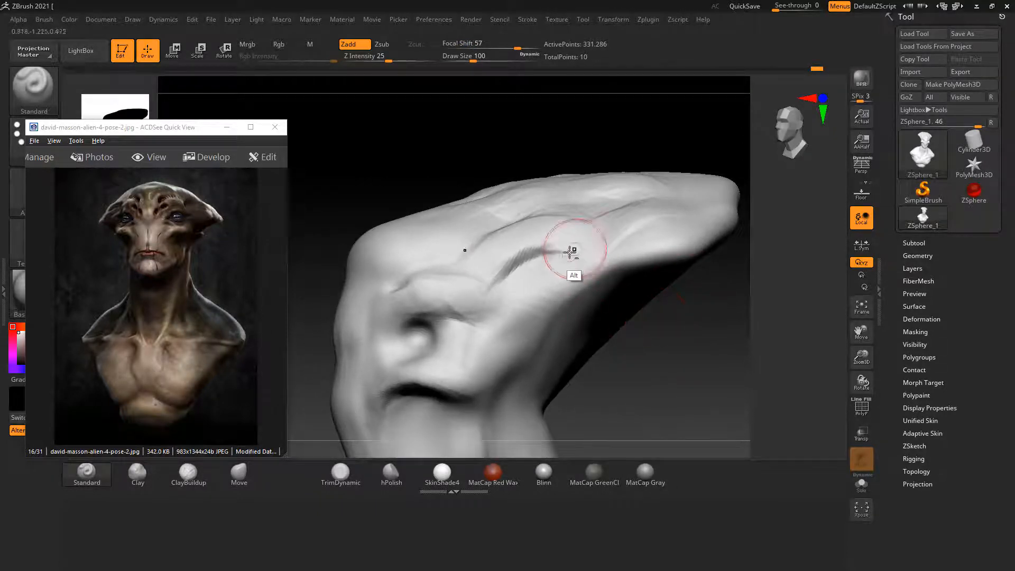
mouse_move(566, 251)
left_mouse_down("alt")
mouse_move(528, 259)
mouse_move(502, 290)
mouse_move(507, 272)
mouse_move(497, 281)
left_mouse_up("alt")
left_click_drag(535, 264, 496, 256, "shift")
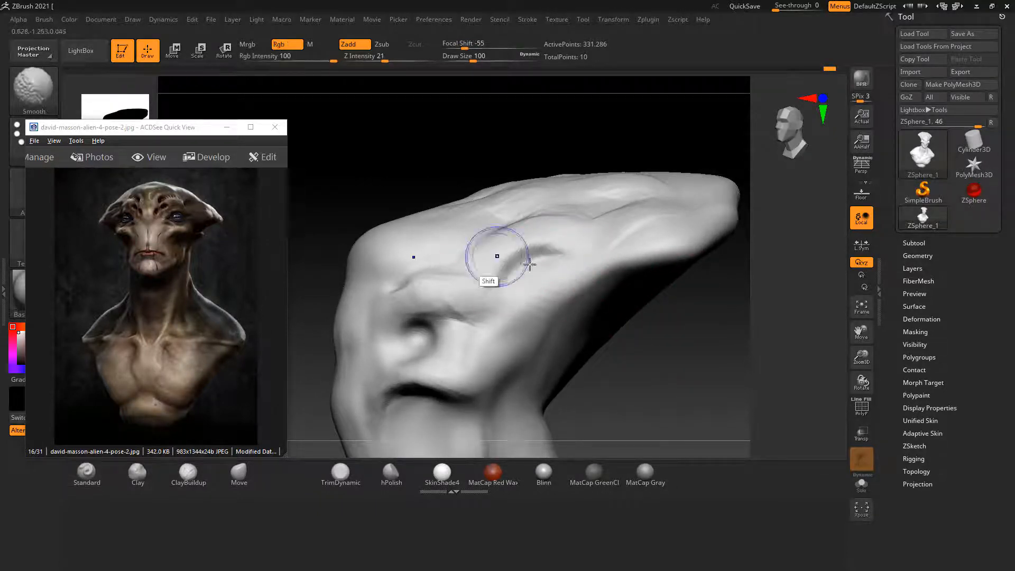
Carve three curved hollows along the side of the crest with the Standard brush, reducing the draw size from 100 to 84.
left_click_drag(634, 338, 639, 383)
left_click_drag(463, 199, 514, 202, "alt")
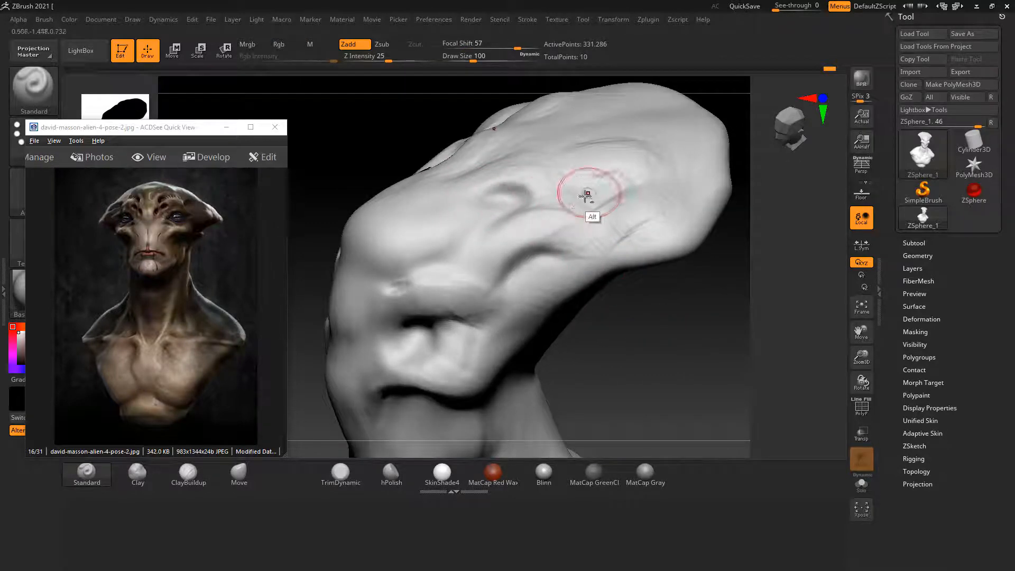
left_click_drag(577, 195, 626, 176, "alt")
key("bracketleft")
key("bracketleft")
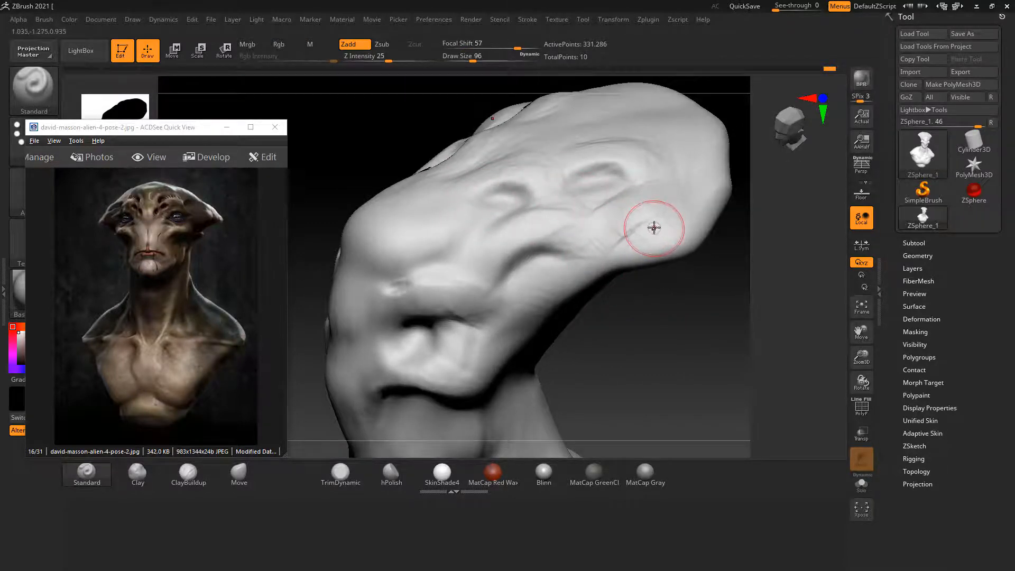
left_click_drag(625, 238, 662, 210, "alt")
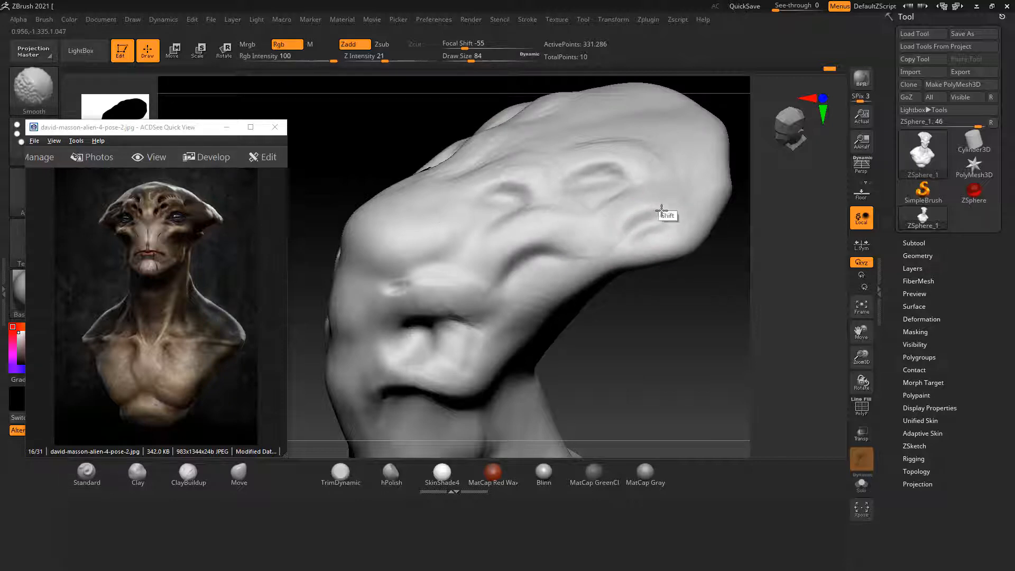
mouse_move(726, 358)
left_mouse_down("shift")
mouse_move(739, 336)
mouse_move(703, 372)
mouse_move(755, 347)
mouse_move(753, 326)
mouse_move(741, 331)
mouse_move(752, 311)
left_mouse_up("shift")
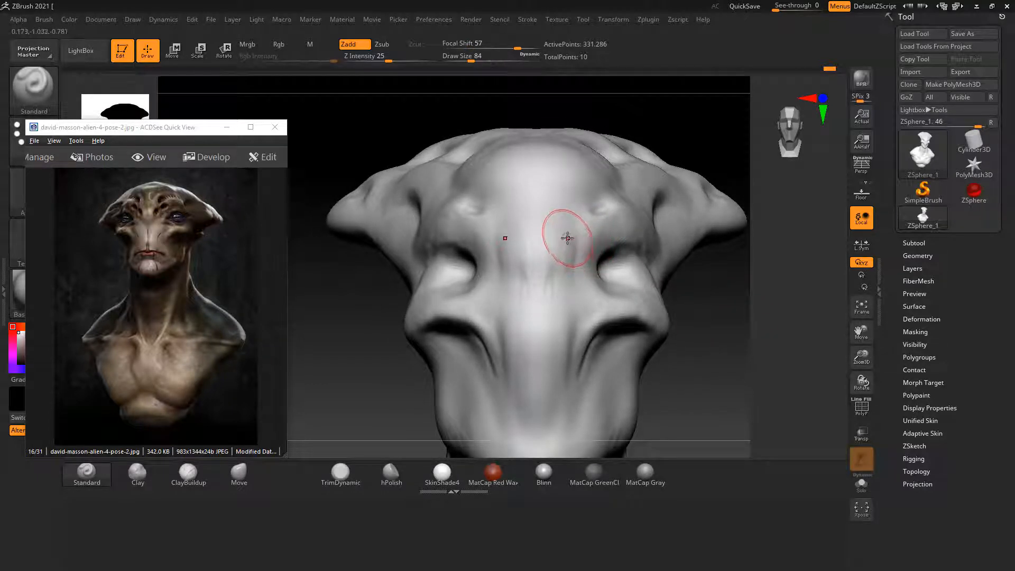
key("d")
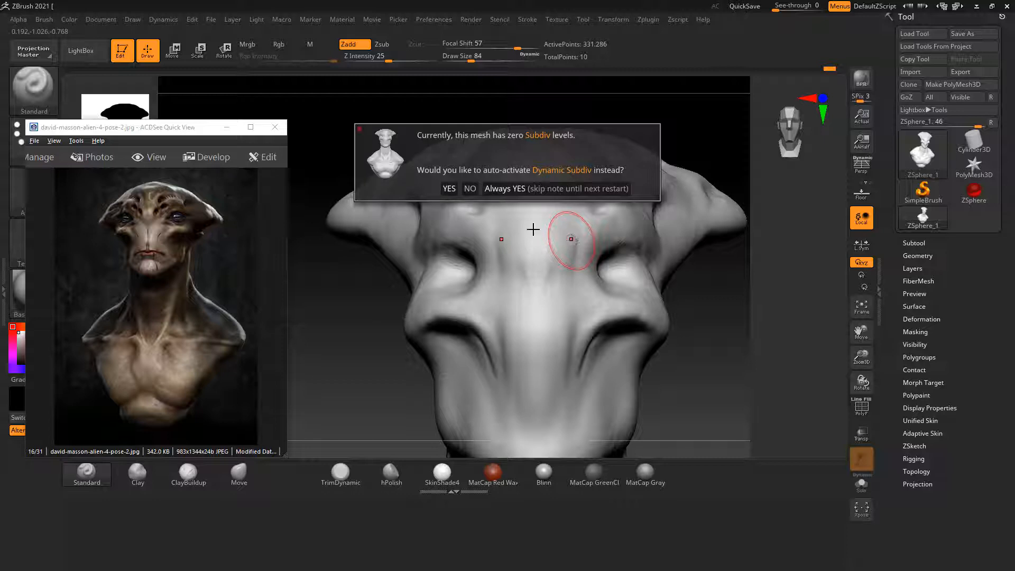
left_click(470, 189)
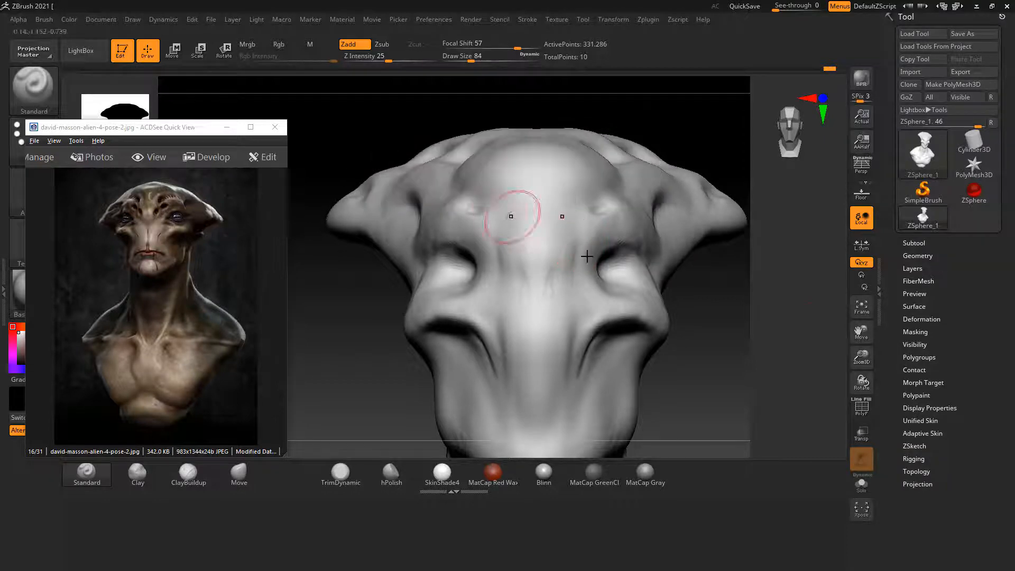
left_click(925, 254)
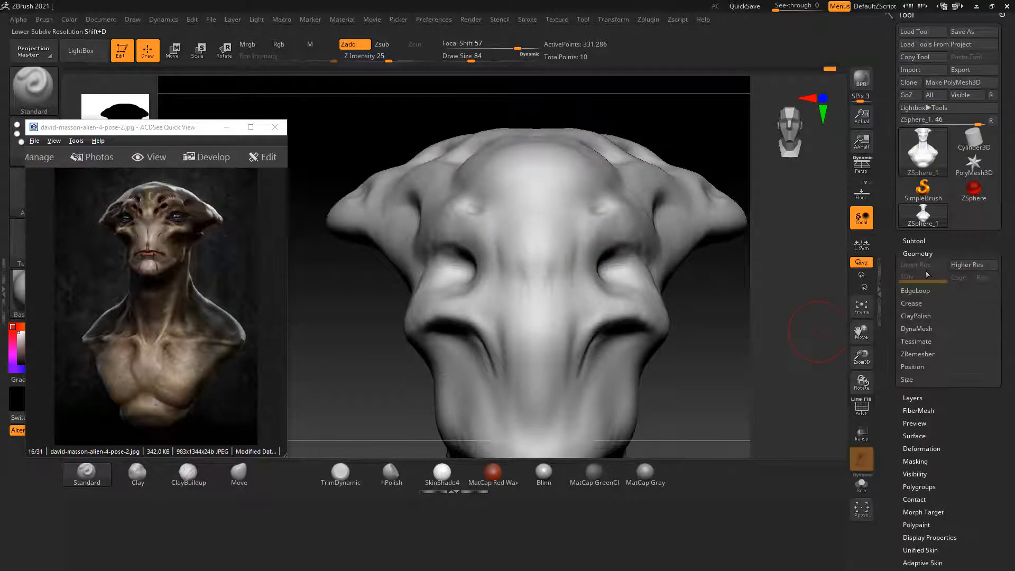
left_click(923, 241)
left_click(924, 241)
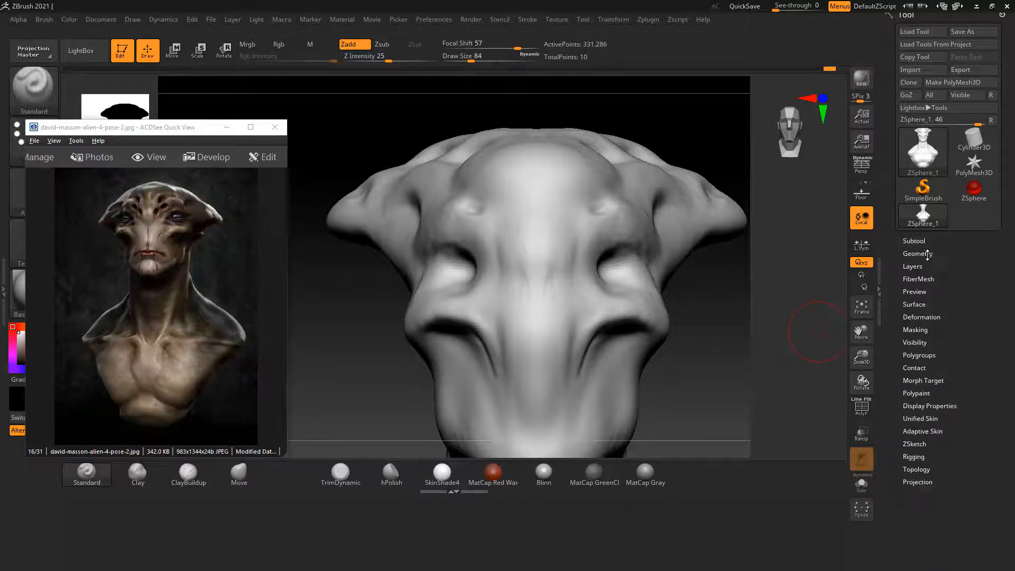
left_click(928, 254)
left_click(927, 255)
left_click(927, 254)
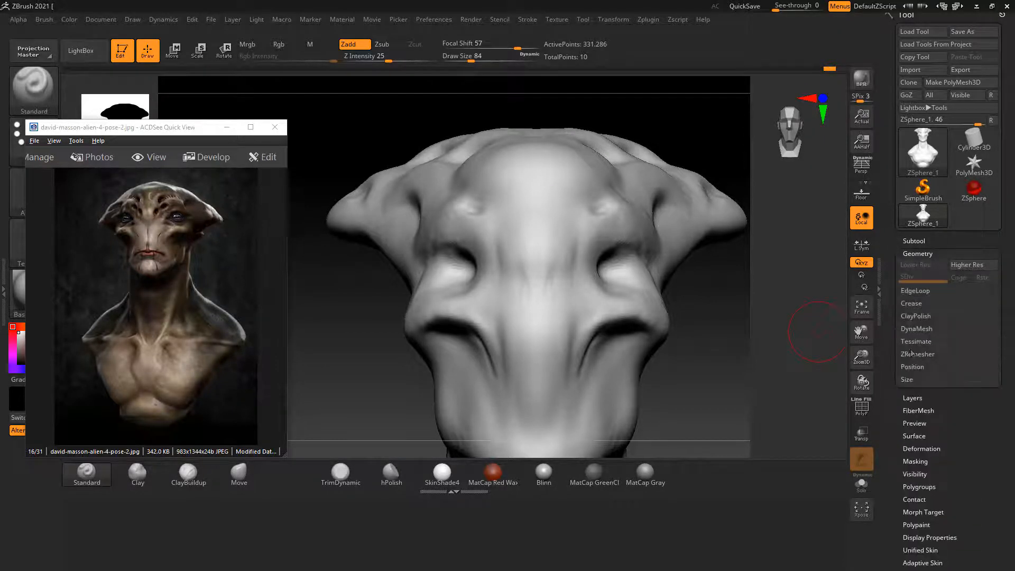
left_click(913, 328)
left_click(913, 328)
key("shift")
key("shift+f")
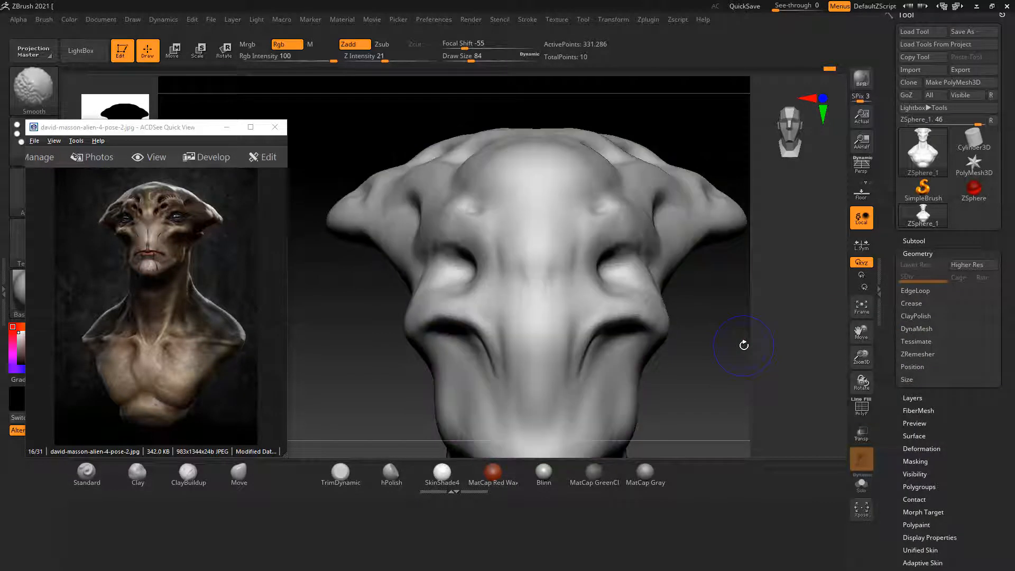
key("ctrl")
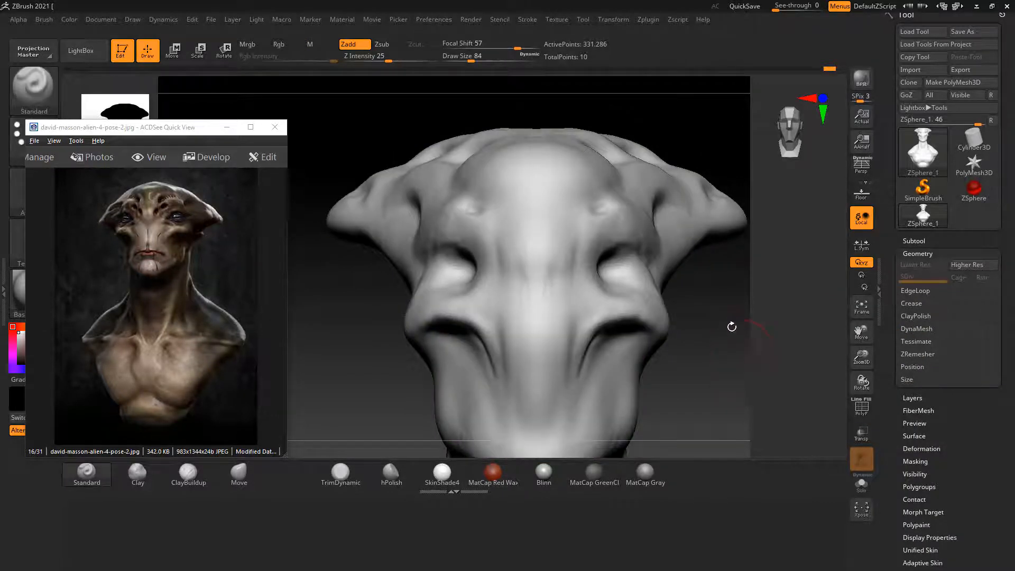
left_click_drag(729, 328, 737, 330)
key("bracketleft")
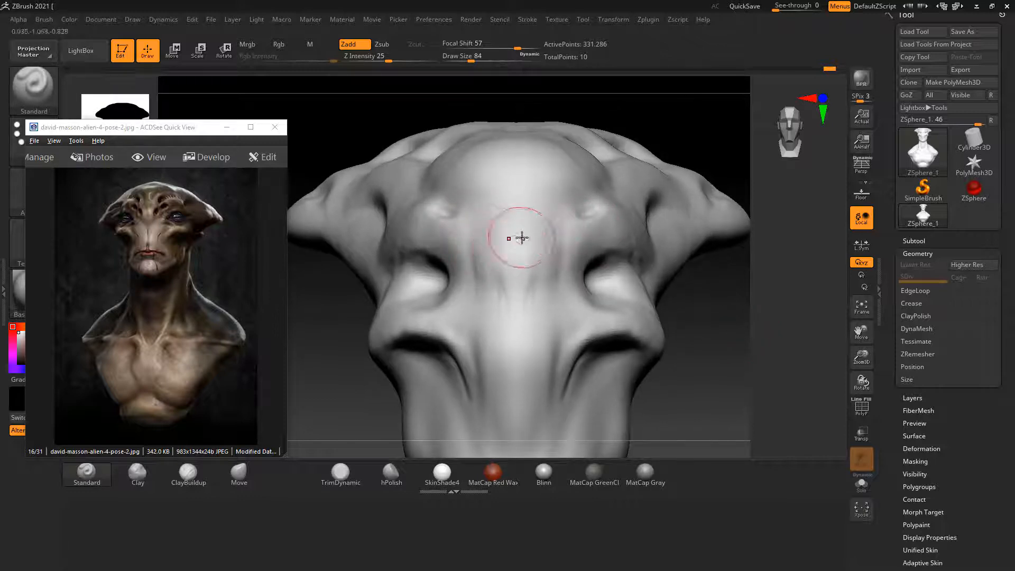
Carve three mirrored pairs of oval hollows into the forehead above the eyes with the Standard brush at draw size 40, lengthening the uppermost pair outward.
key("bracketleft")
key("bracketleft")
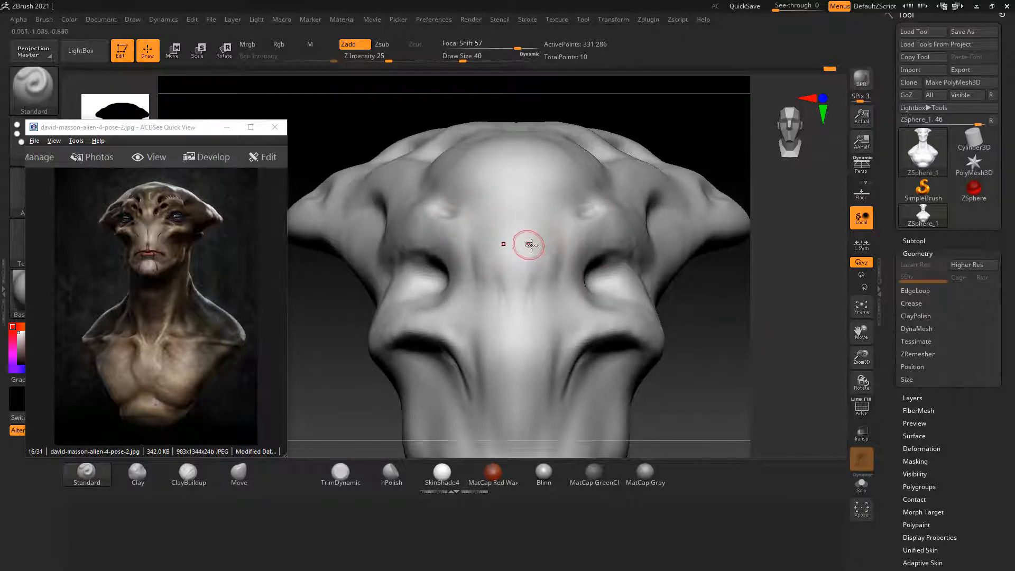
key("alt")
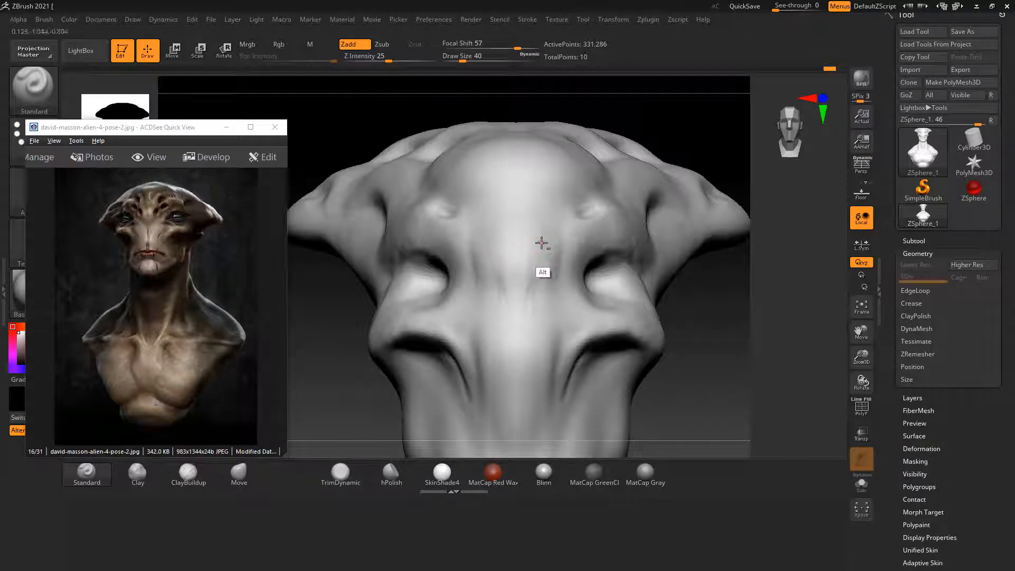
mouse_move(539, 238)
left_mouse_down("alt")
mouse_move(548, 234)
mouse_move(550, 245)
mouse_move(553, 221)
mouse_move(574, 217)
mouse_move(555, 169)
mouse_move(569, 173)
mouse_move(552, 179)
mouse_move(568, 173)
left_mouse_up("alt")
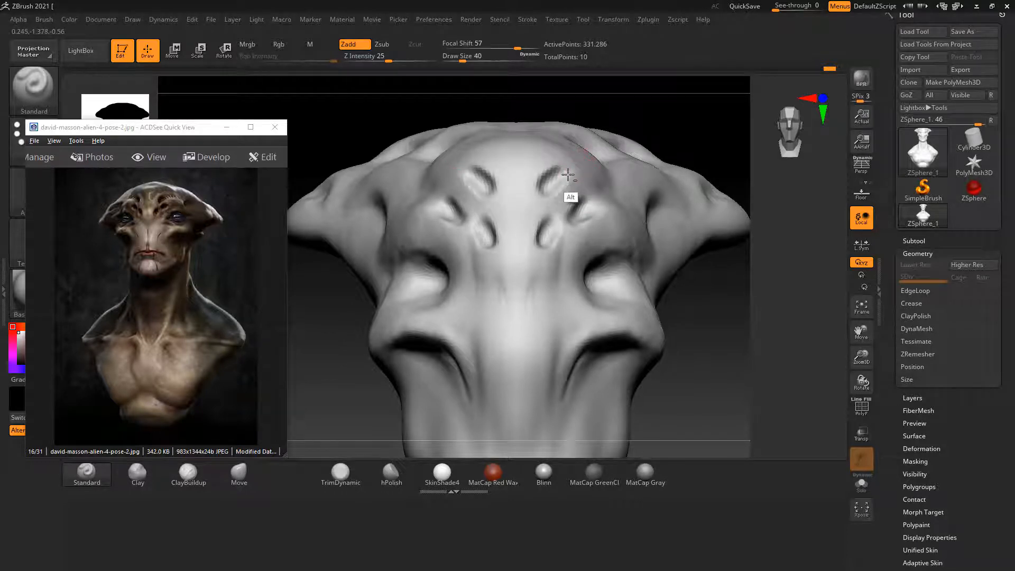
left_click_drag(652, 106, 596, 166)
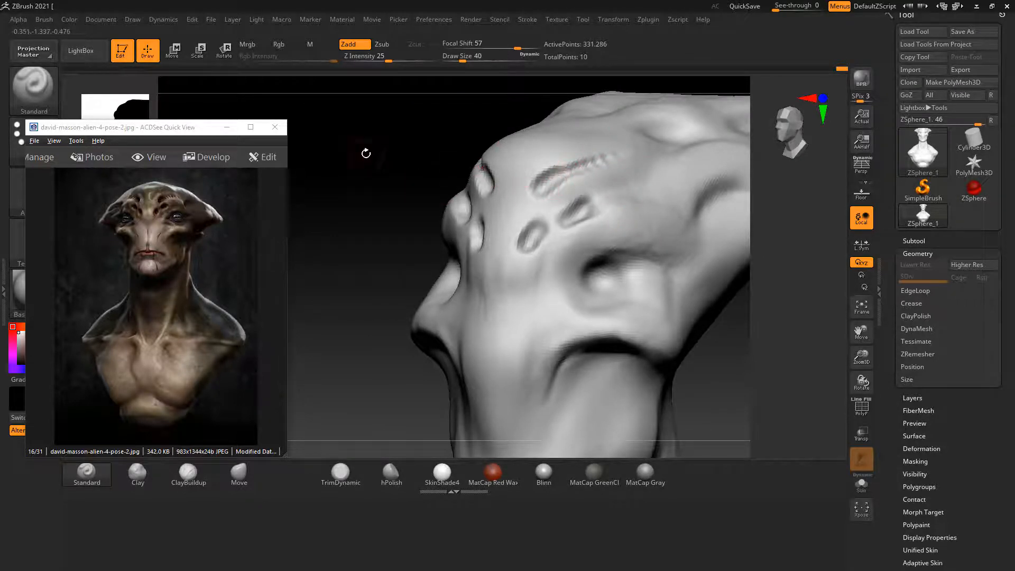
mouse_move(363, 154)
left_mouse_down()
mouse_move(534, 255)
mouse_move(521, 215)
mouse_move(537, 217)
mouse_move(506, 208)
mouse_move(495, 220)
mouse_move(507, 224)
left_mouse_up()
Carve a mirrored mouth line across the lower face with the Standard brush at draw size 44 and focal shift 81.
key("alt")
left_click_drag(726, 290, 676, 279, "alt")
key("bracketright")
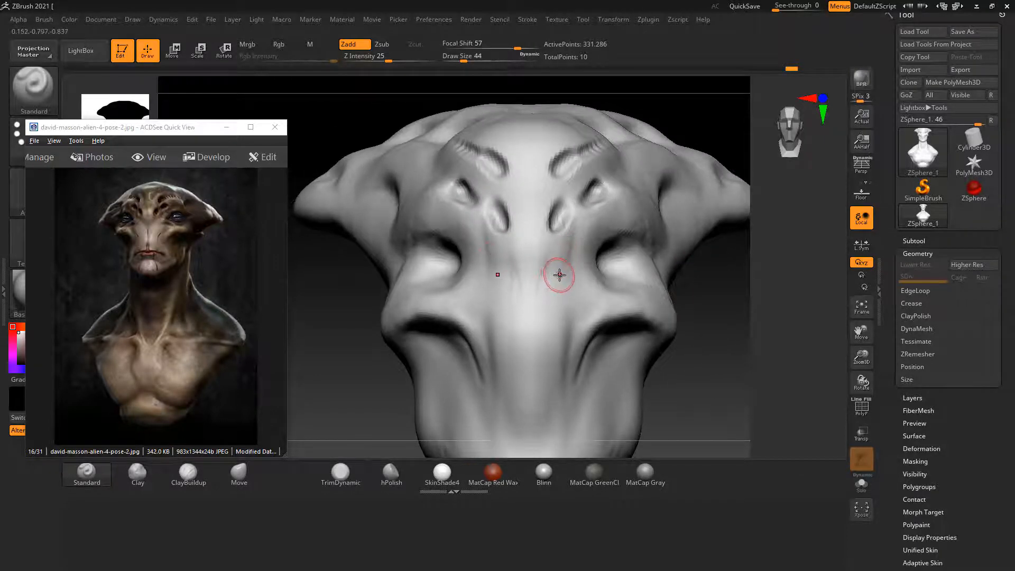
key("shift")
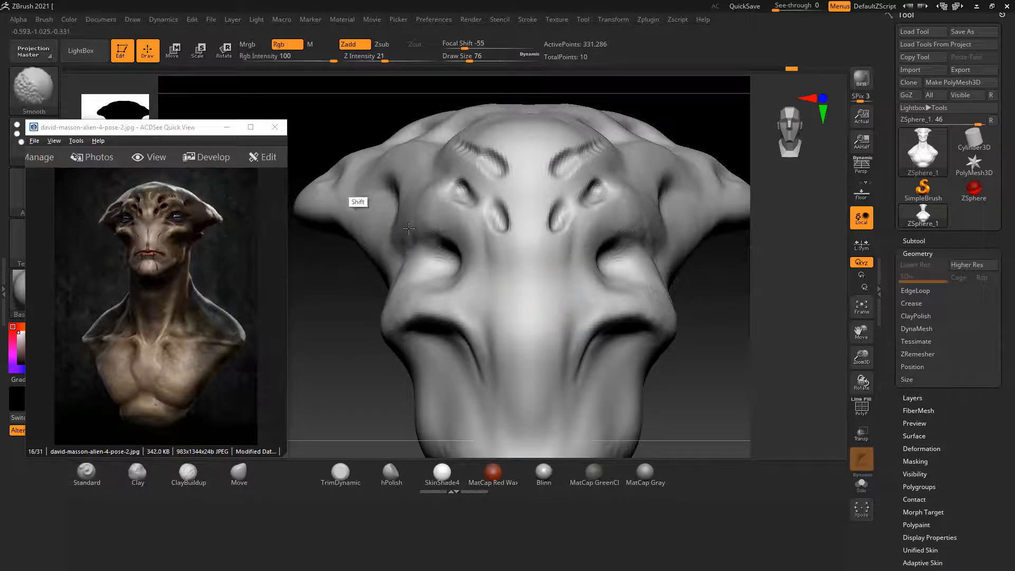
left_click_drag(724, 316, 729, 252, "alt")
left_click_drag(682, 348, 666, 308, "alt")
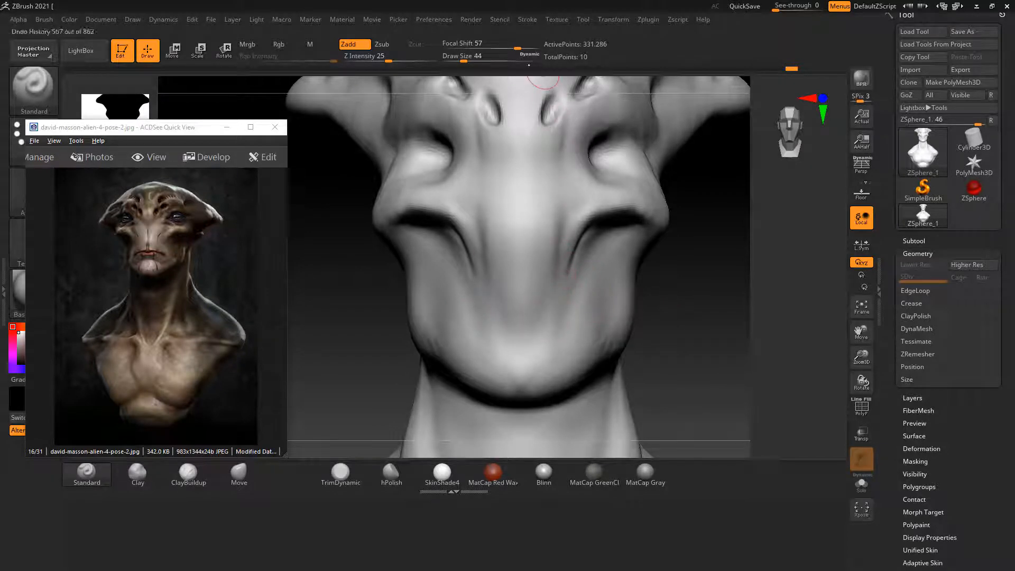
left_click_drag(517, 48, 528, 48)
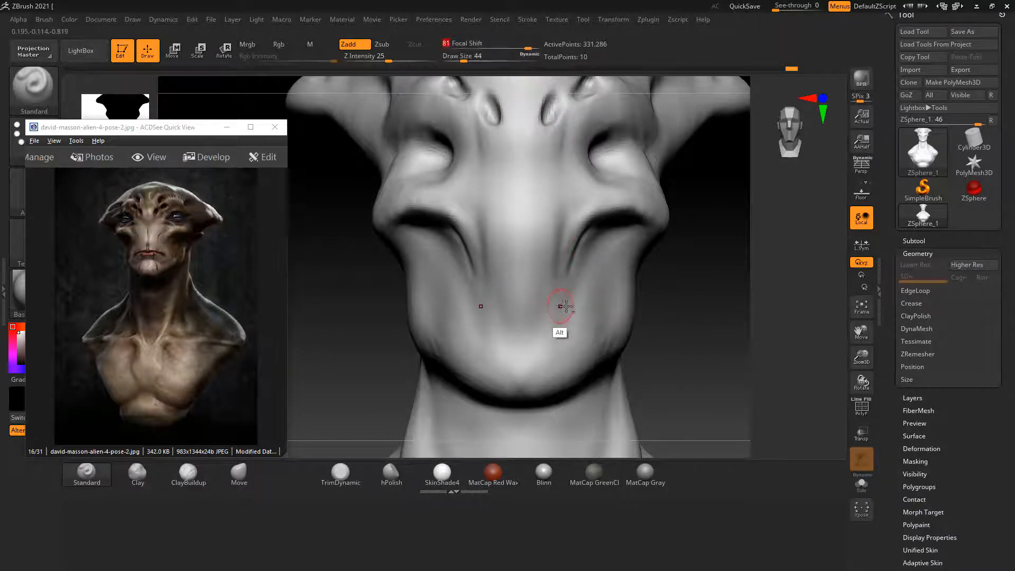
left_click_drag(494, 303, 548, 302, "alt")
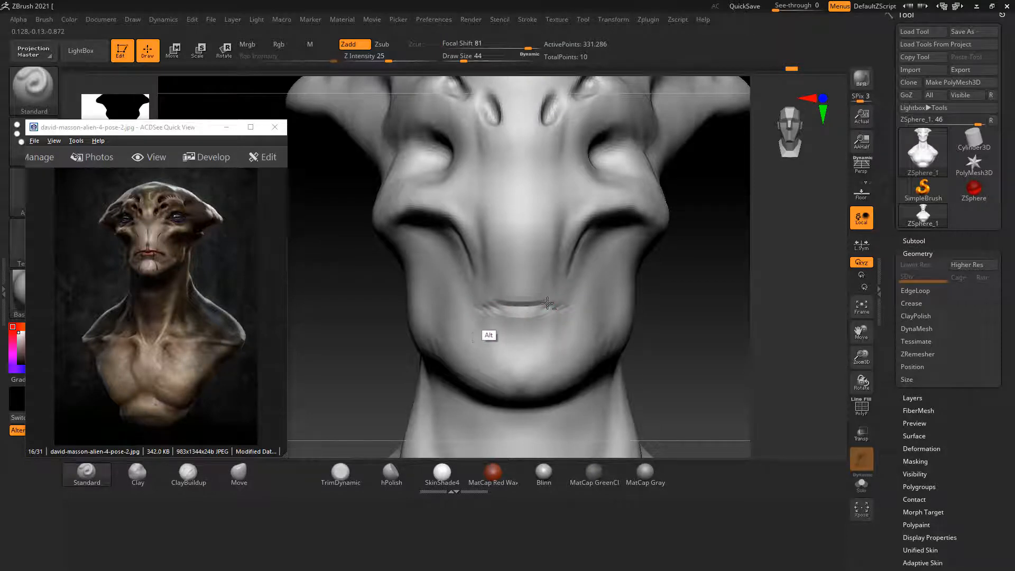
mouse_move(465, 314)
left_mouse_down("alt")
mouse_move(572, 312)
mouse_move(491, 313)
left_mouse_up("alt")
Examine the polygon wireframe around the jagged mouth line and open the DynaMesh settings.
key("shift+f")
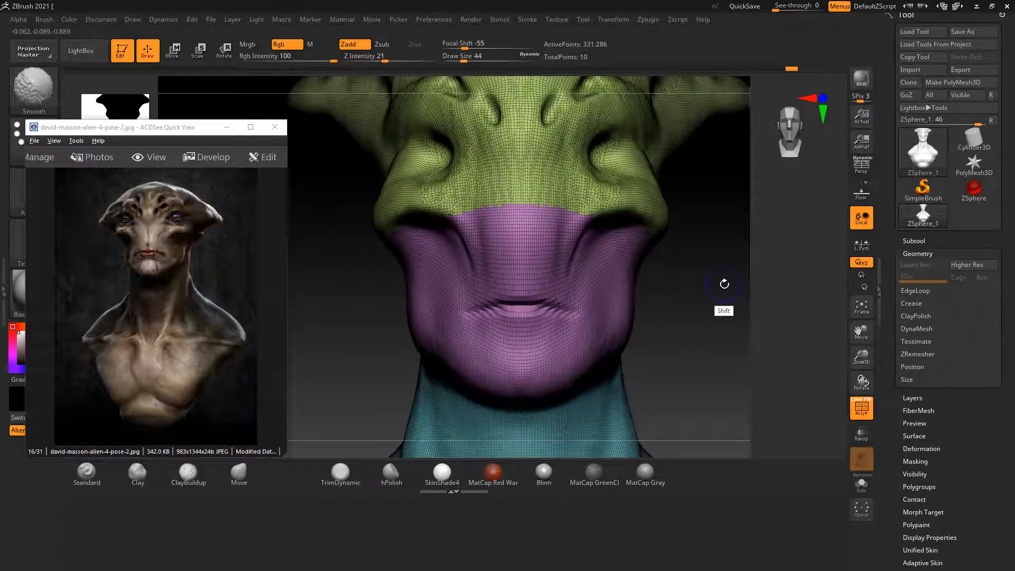
key("shift+f")
key("shift+f")
key("shift+f")
key("ctrl")
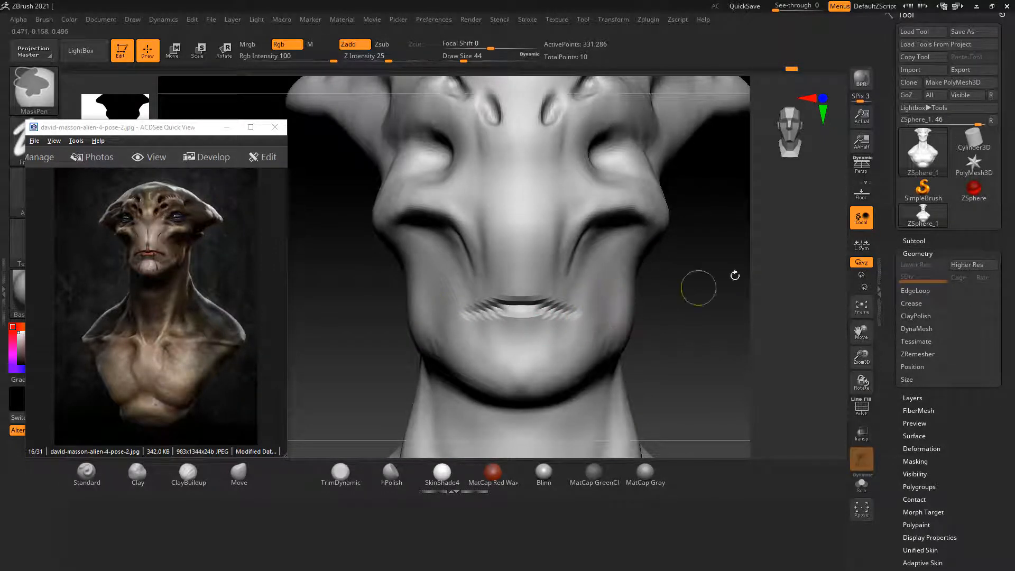
left_click(917, 328)
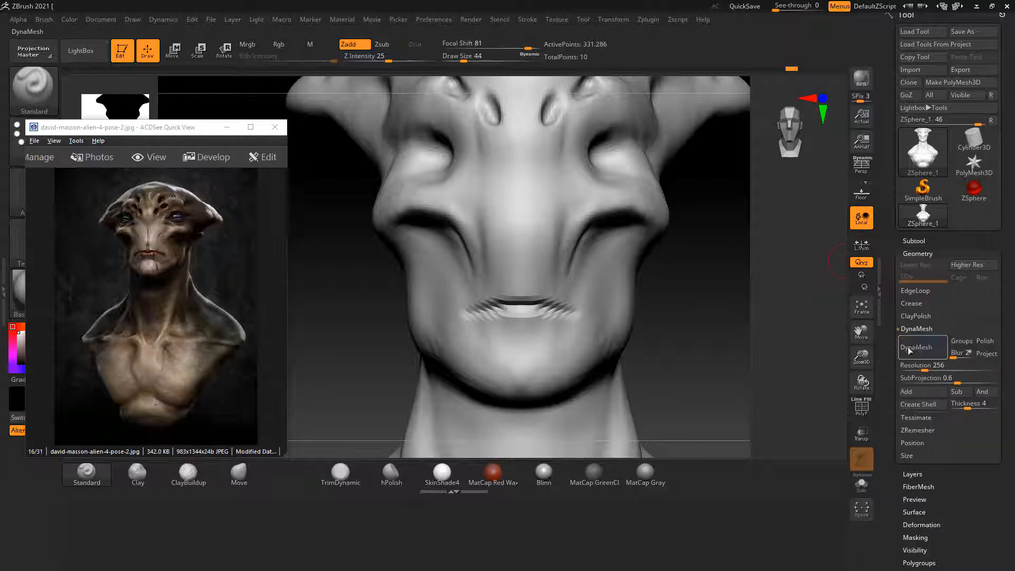
left_click_drag(729, 346, 740, 337)
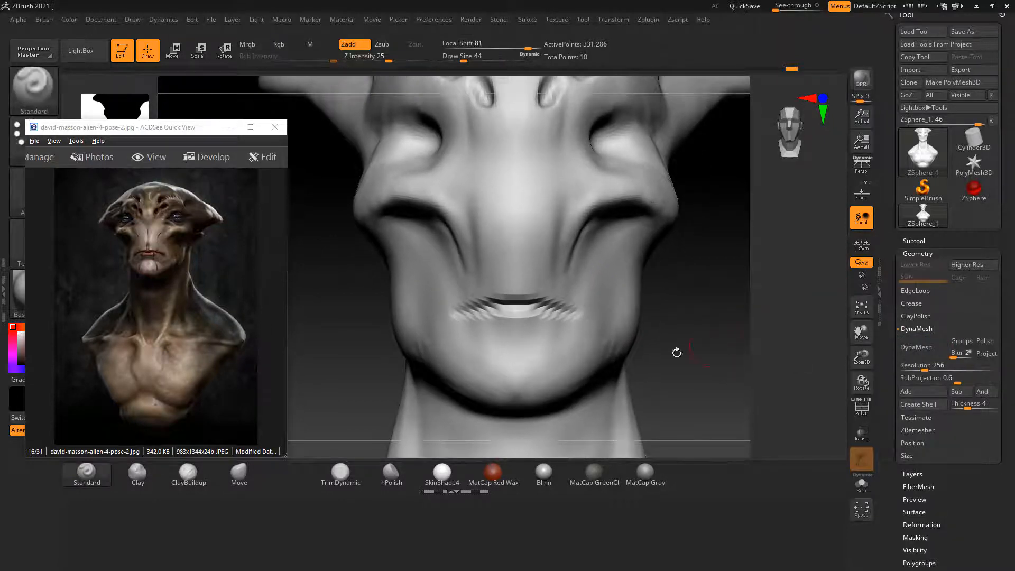
left_click_drag(705, 319, 732, 329)
key("shift+f")
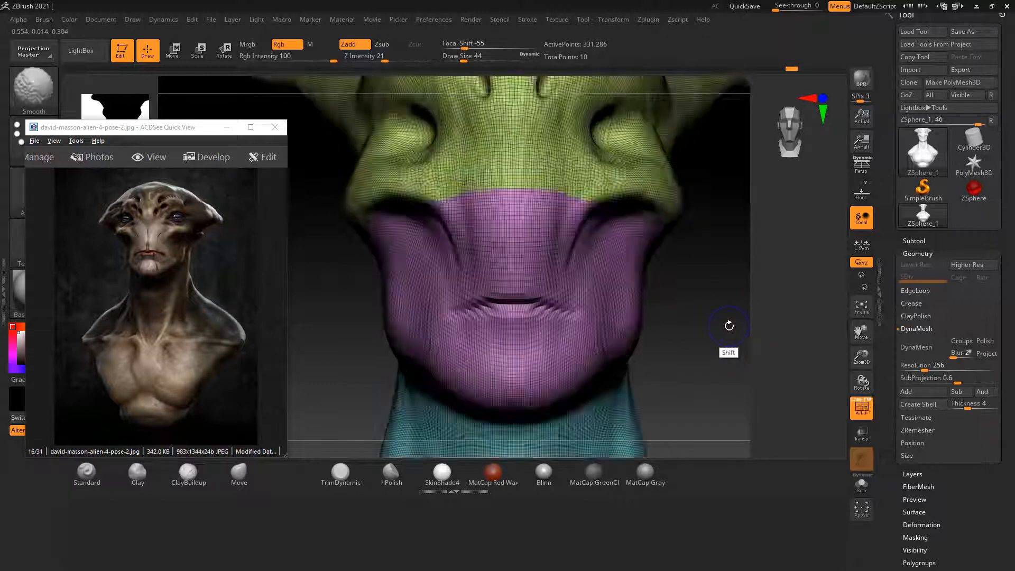
key("shift+f")
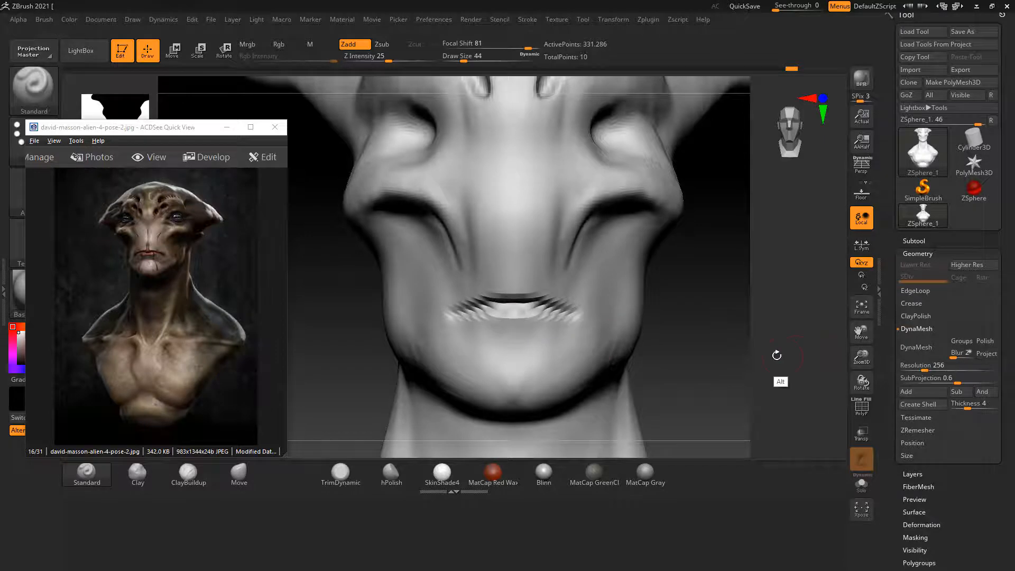
left_click_drag(777, 355, 687, 333, "alt")
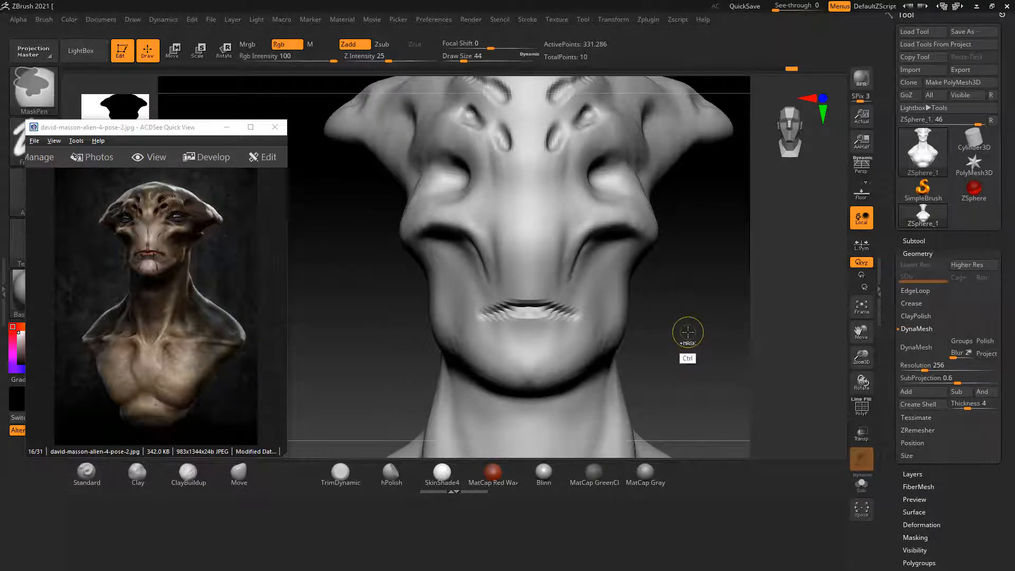
key("ctrl")
left_click_drag(759, 336, 757, 334)
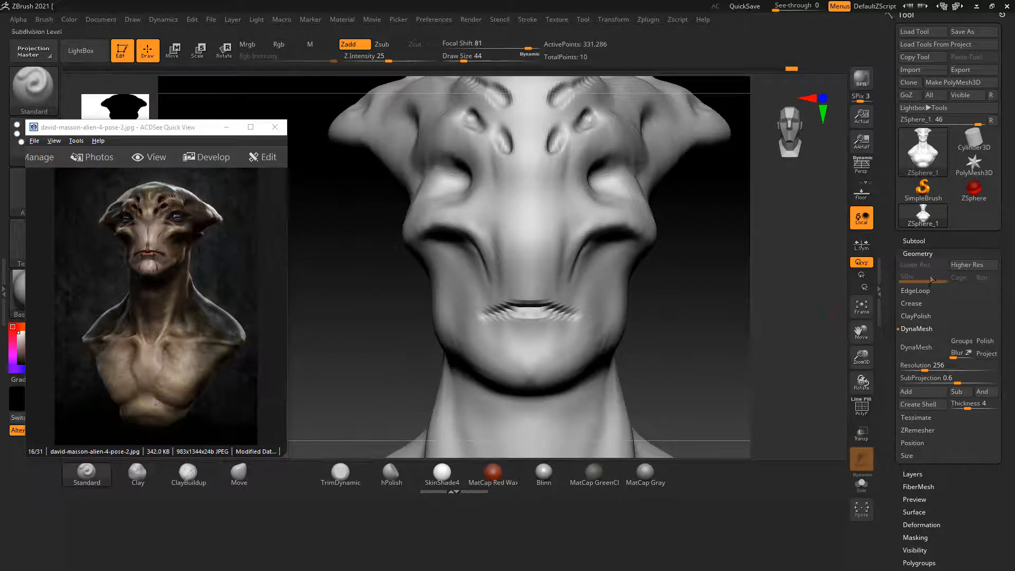
Preview the head with Dynamic Subdiv smoothing, examine the mouth from several angles, and return to the lower resolution.
left_click(963, 266)
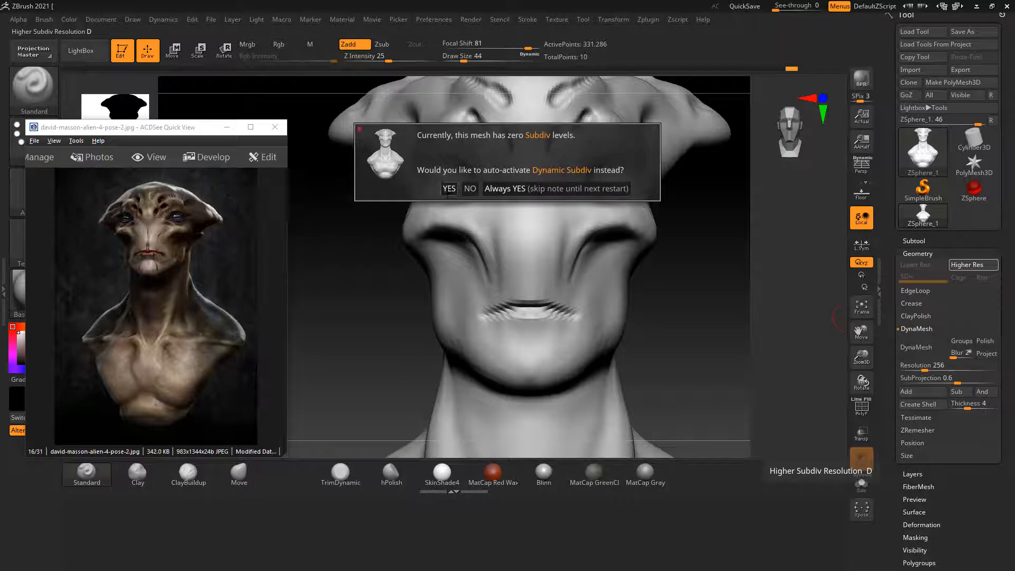
left_click(448, 188)
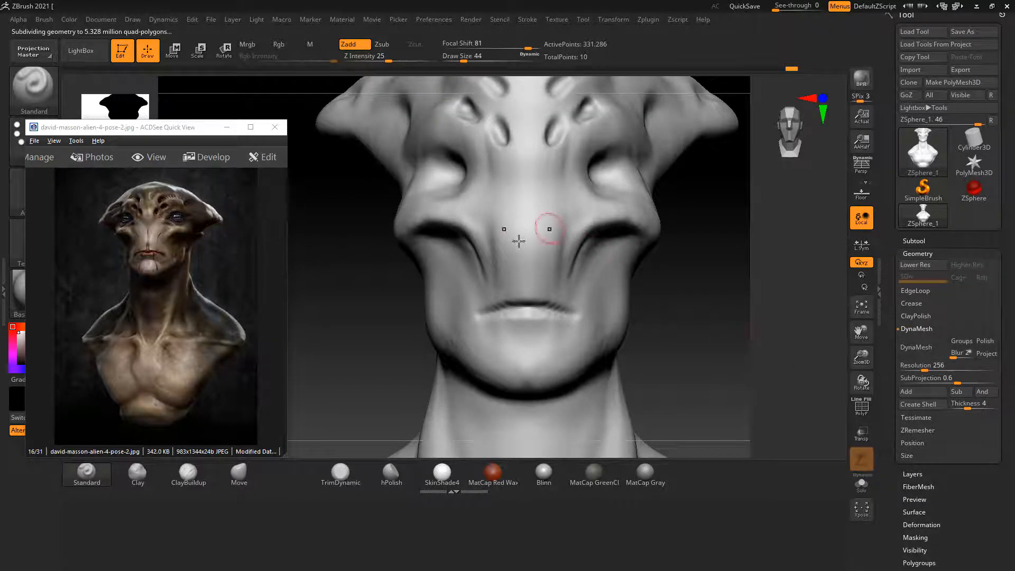
key("alt")
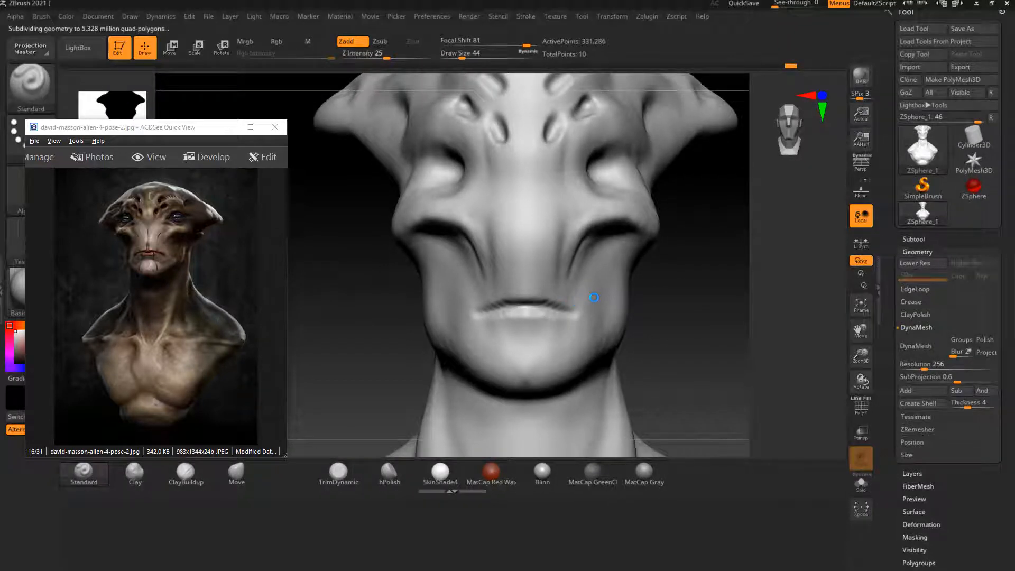
left_click_drag(326, 390, 335, 389)
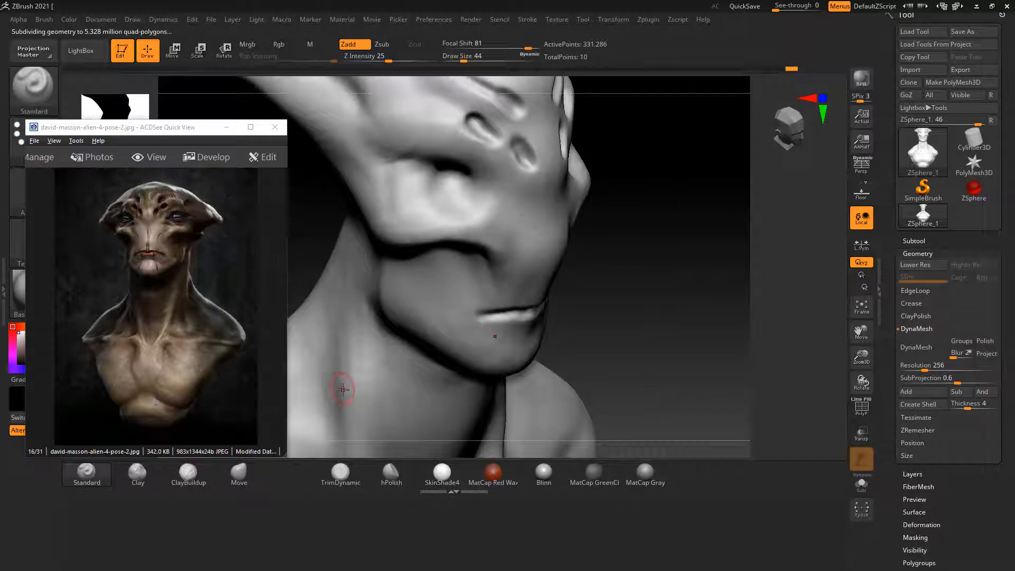
mouse_move(668, 284)
left_mouse_down()
mouse_move(725, 291)
mouse_move(732, 307)
mouse_move(703, 266)
left_mouse_up()
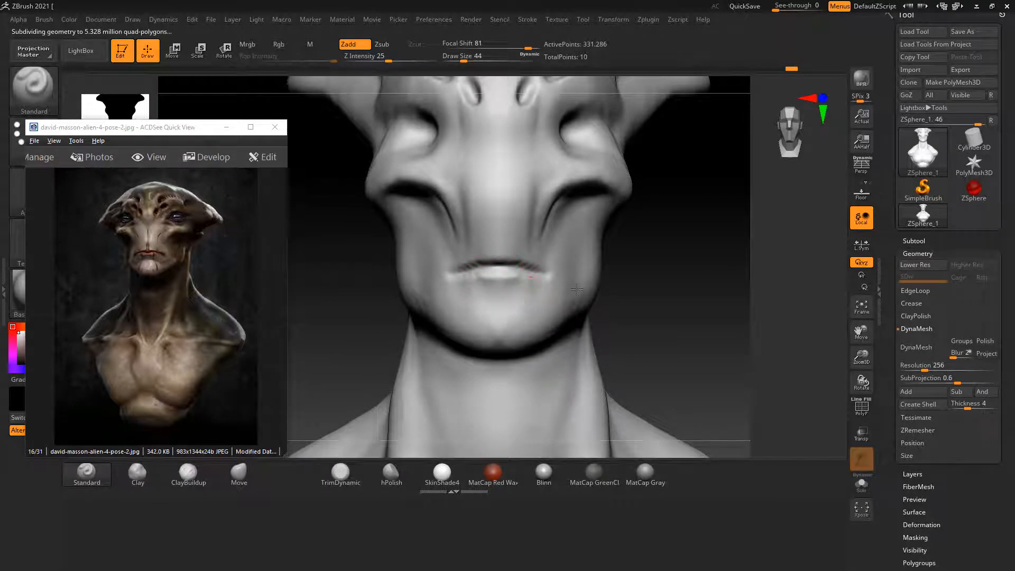
left_click_drag(713, 263, 711, 342)
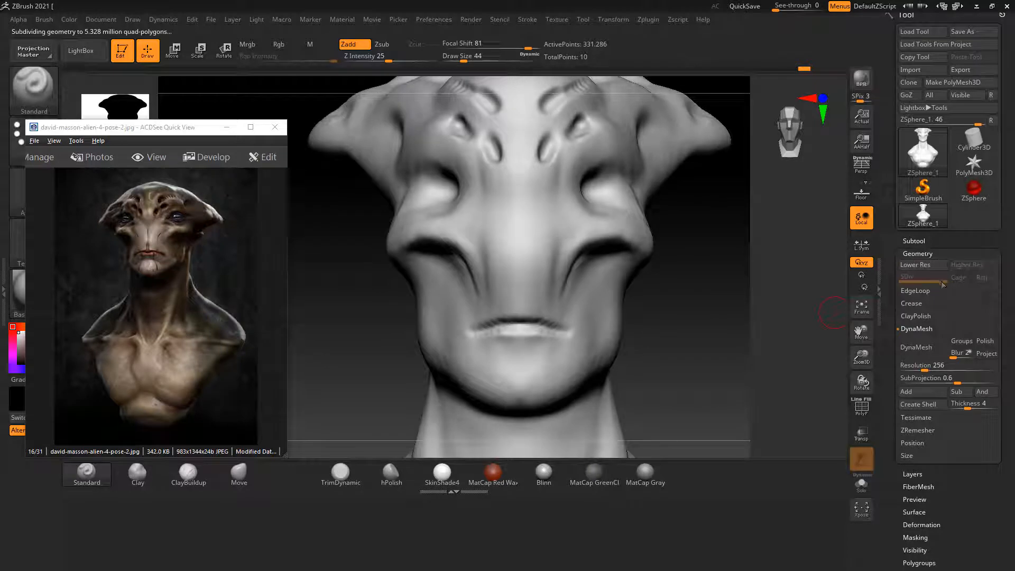
left_click(924, 265)
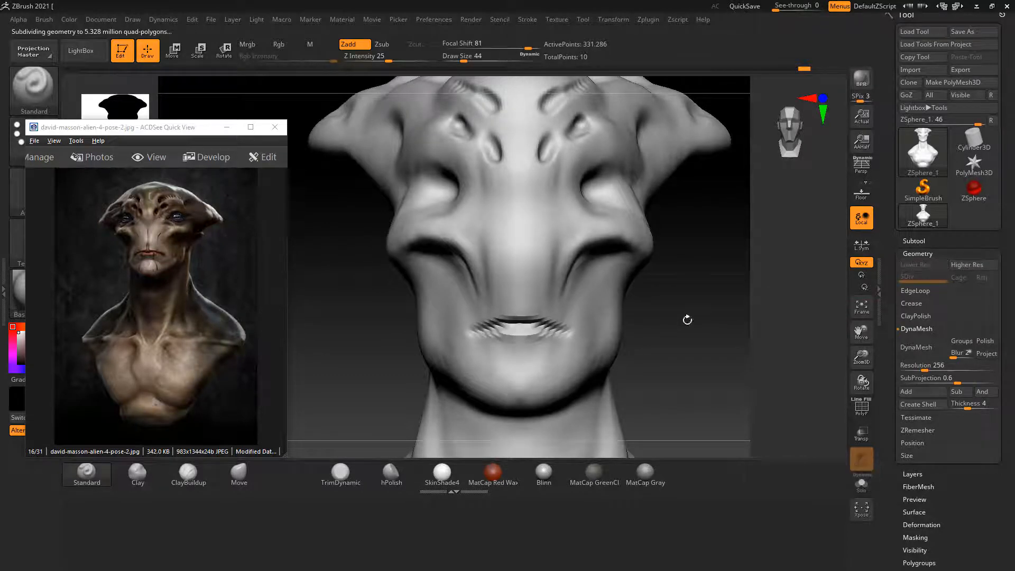
left_click_drag(665, 319, 691, 319)
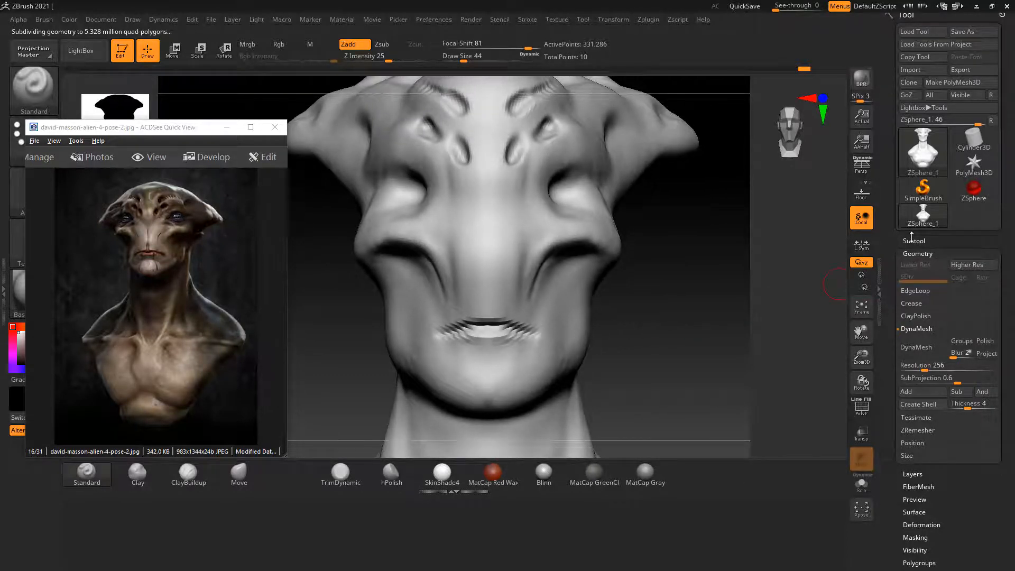
Append a Sphere3D as a new subtool and make it the active one.
left_click(913, 240)
left_click(980, 442)
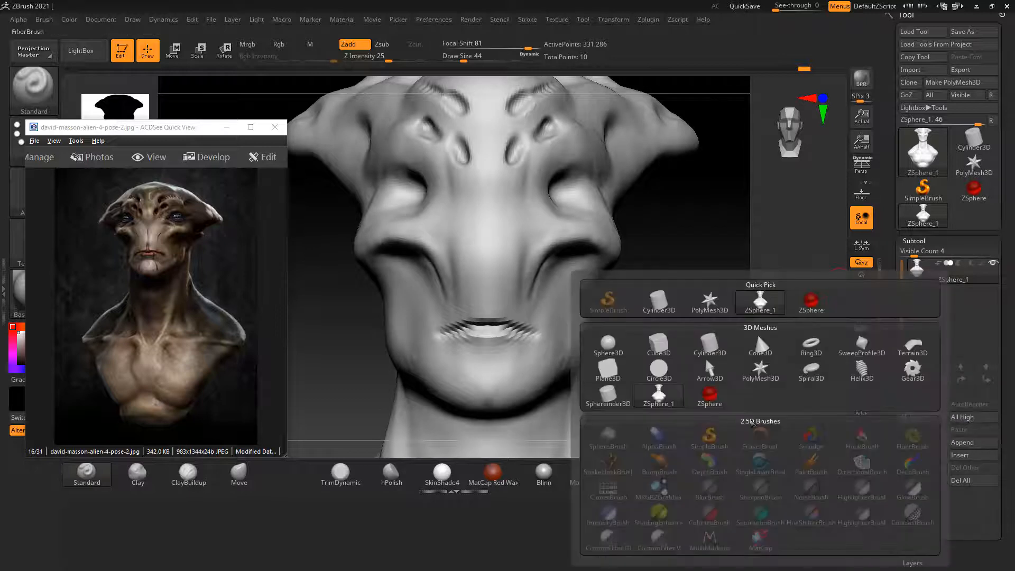
left_click(757, 332)
left_click_drag(730, 270, 718, 259, "alt")
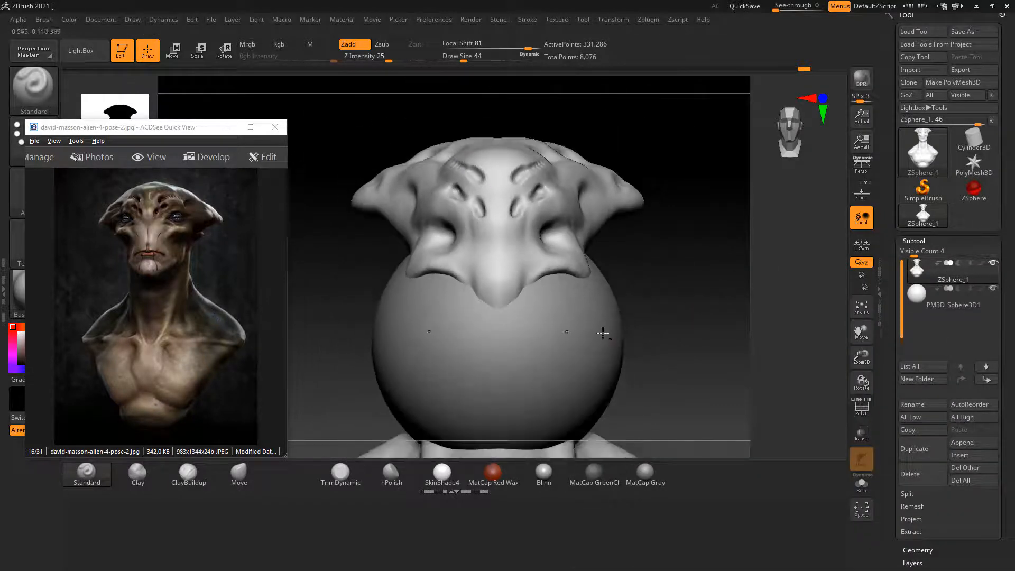
left_click(625, 336, "alt")
left_click_drag(681, 330, 423, 442)
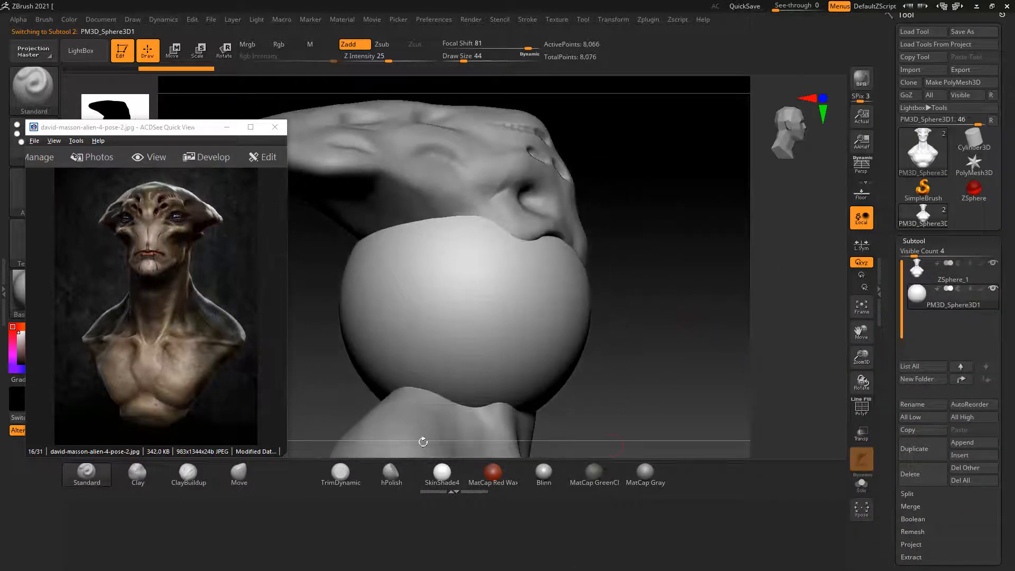
Raise the sphere to eye level, scale it down, and shift it out beside the head.
left_click(181, 56)
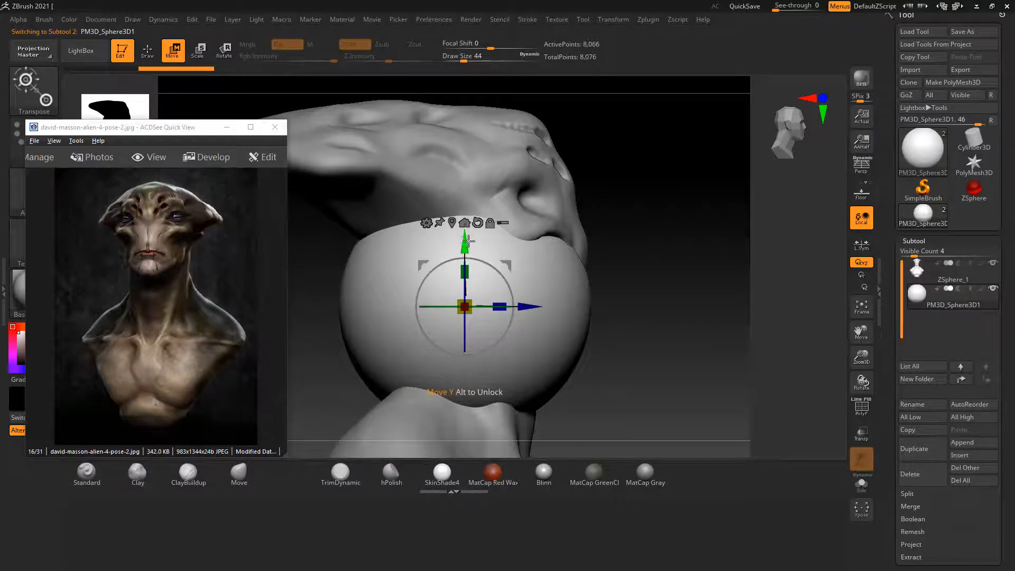
left_click_drag(465, 243, 466, 134)
left_click_drag(468, 196, 427, 231)
left_click_drag(653, 251, 619, 286)
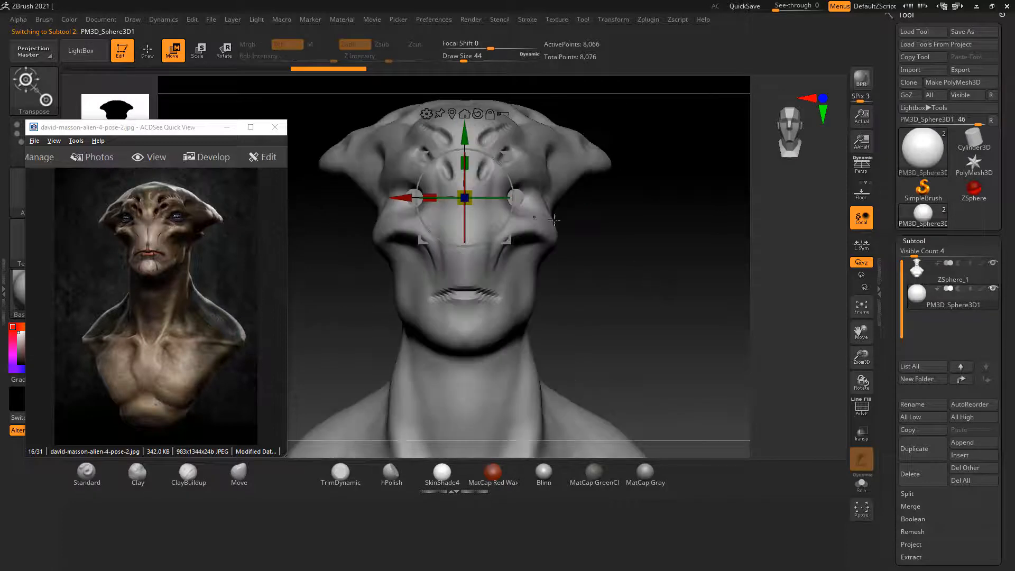
left_click_drag(405, 198, 618, 199)
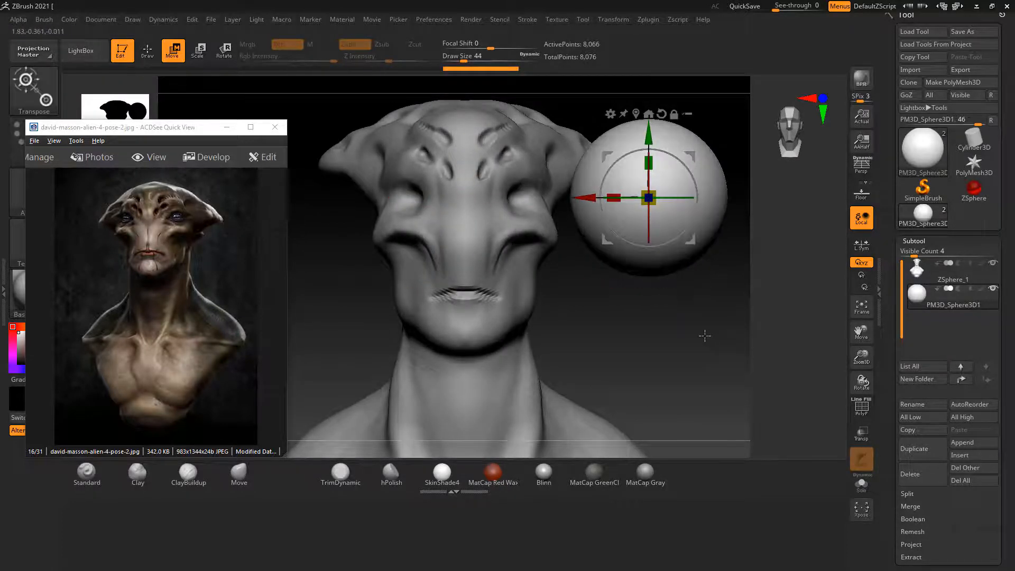
Scale the sphere down to eyeball size and move it inward and forward to one of the eye sockets.
left_click_drag(705, 338, 661, 328)
left_click_drag(651, 191, 573, 227)
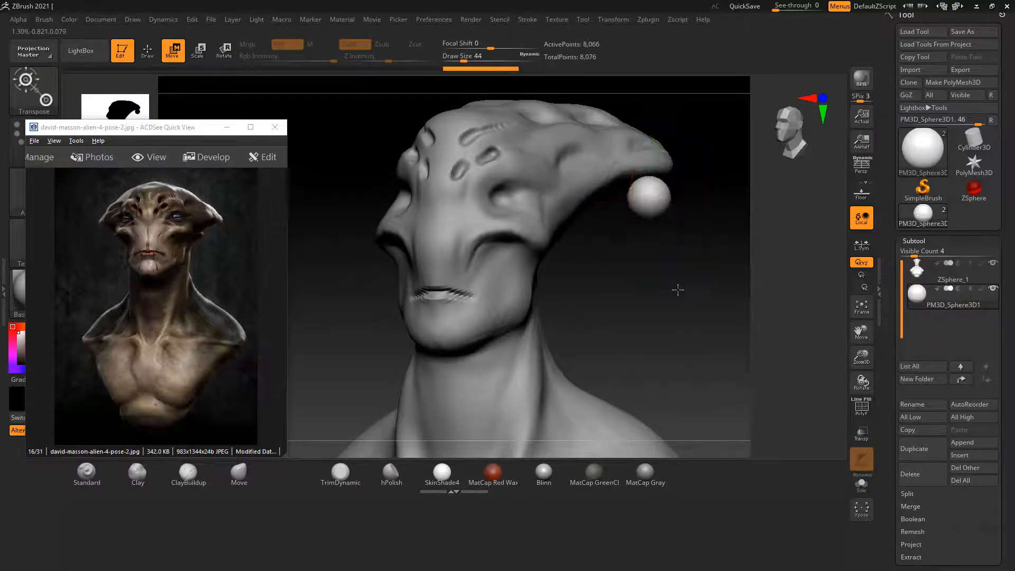
left_click_drag(680, 288, 757, 310)
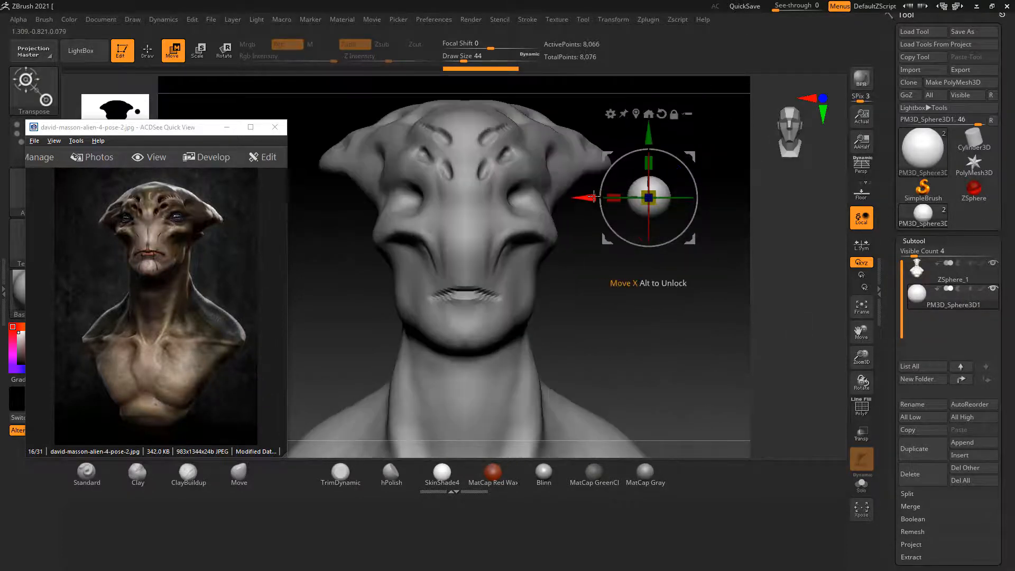
left_click_drag(592, 197, 483, 197)
left_click_drag(629, 279, 378, 294)
left_click_drag(481, 198, 411, 198)
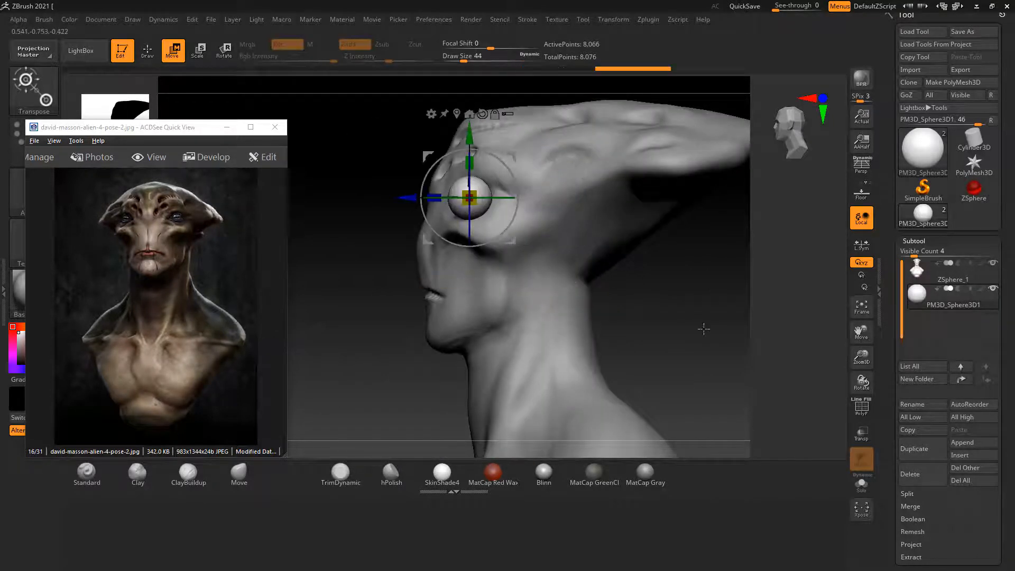
Fine-tune the eyeball's sideways and depth position from front and side until it sits inside the eye socket.
left_click_drag(705, 328, 676, 320)
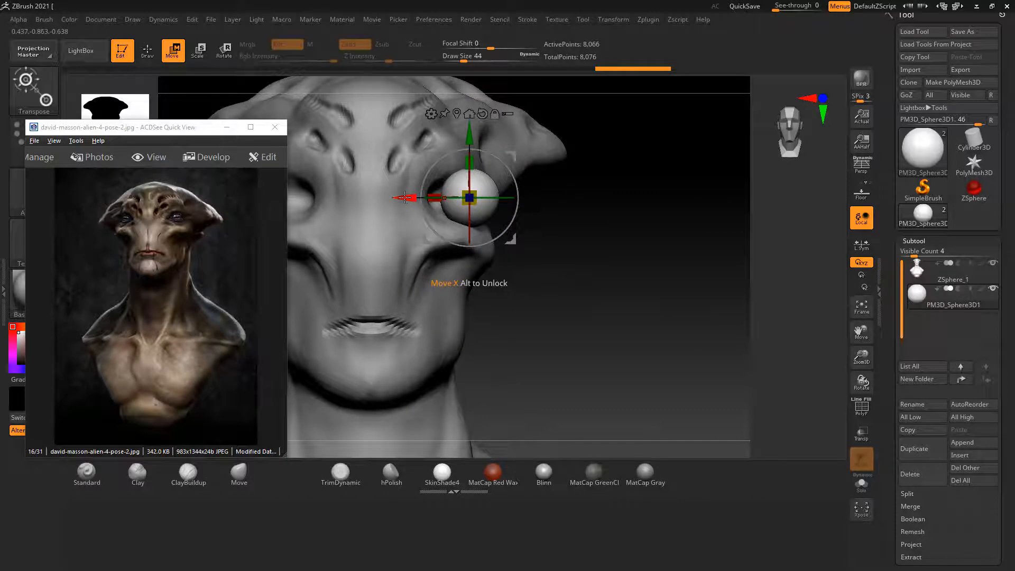
left_click_drag(404, 196, 365, 196)
left_click_drag(637, 251, 396, 374)
left_click_drag(365, 199, 381, 198)
mouse_move(689, 361)
left_mouse_down()
mouse_move(684, 335)
mouse_move(682, 365)
left_mouse_up()
left_click_drag(447, 235, 438, 235)
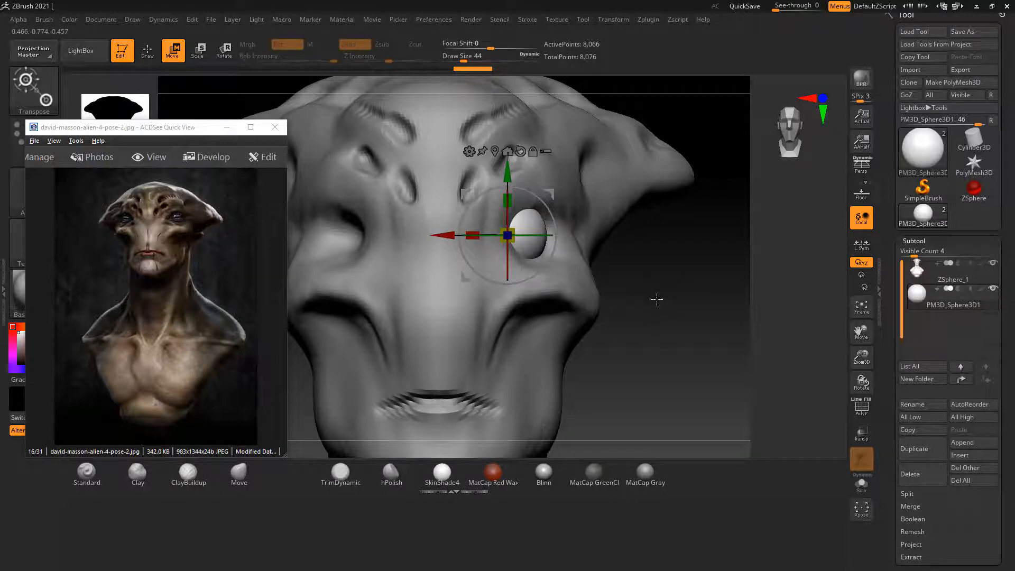
left_click_drag(453, 236, 459, 241)
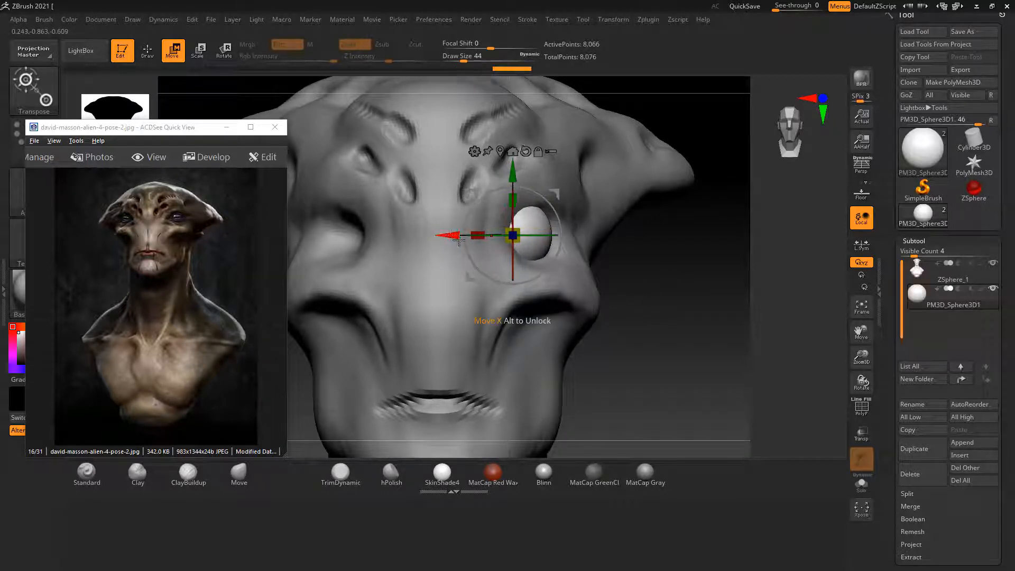
left_click_drag(672, 318, 514, 364)
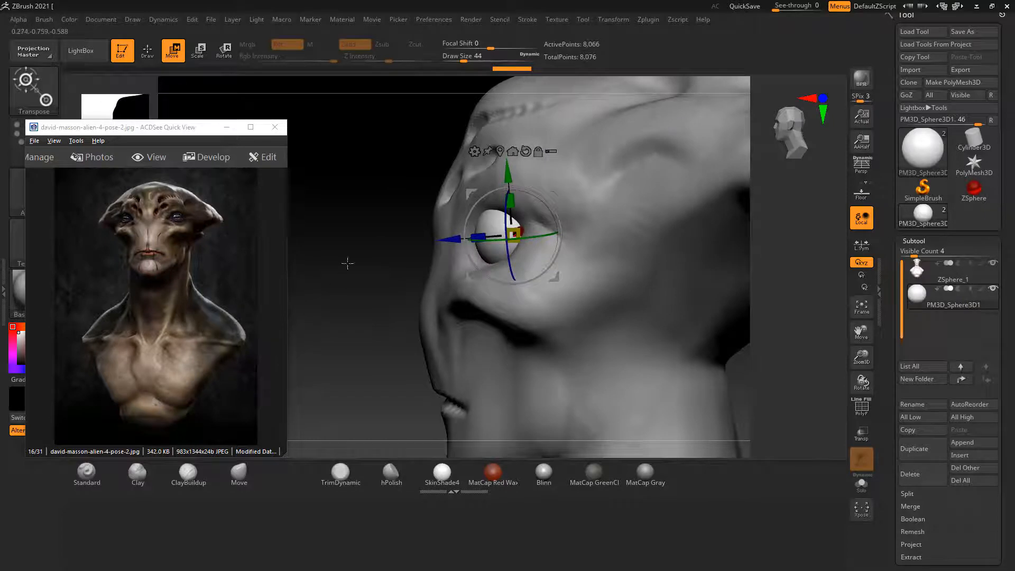
left_click_drag(347, 263, 373, 222)
Make the ZSphere_1 bust the active subtool and reshape the socket around the eyeball with the Move brush at draw size 132.
key("q")
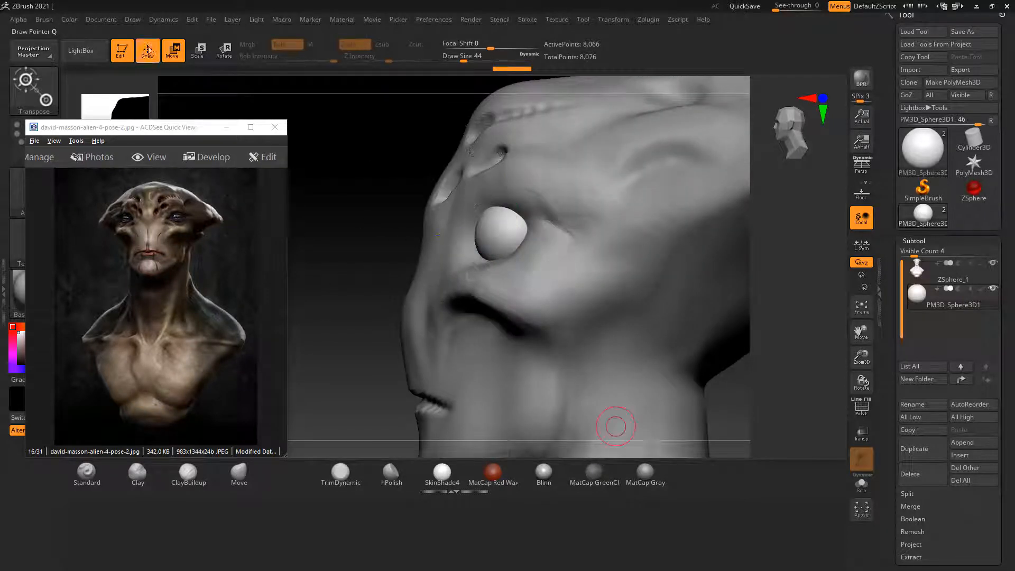
left_click(429, 255, "alt")
left_click_drag(352, 245, 695, 312)
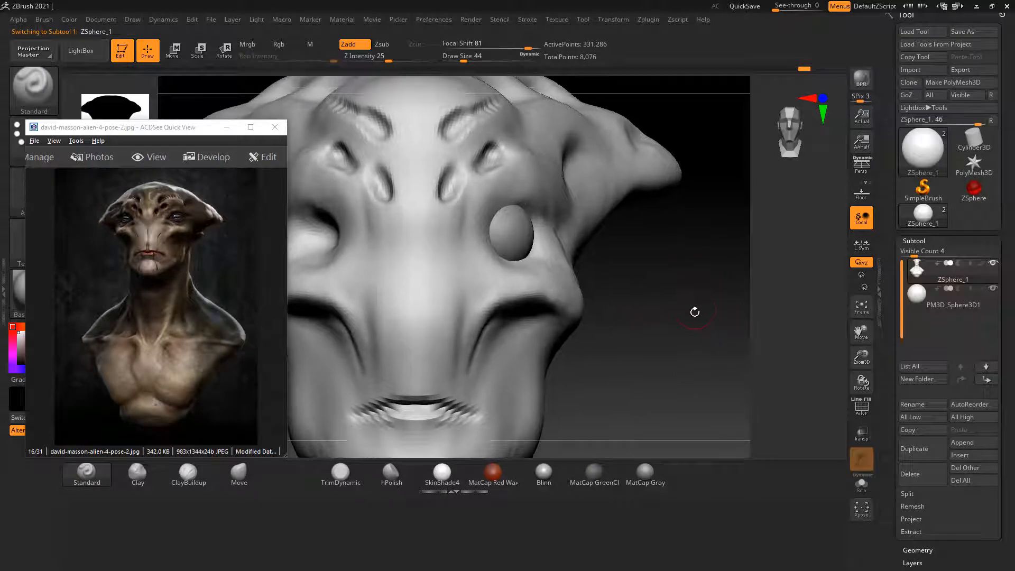
left_click(237, 475)
left_click_drag(604, 298, 614, 273)
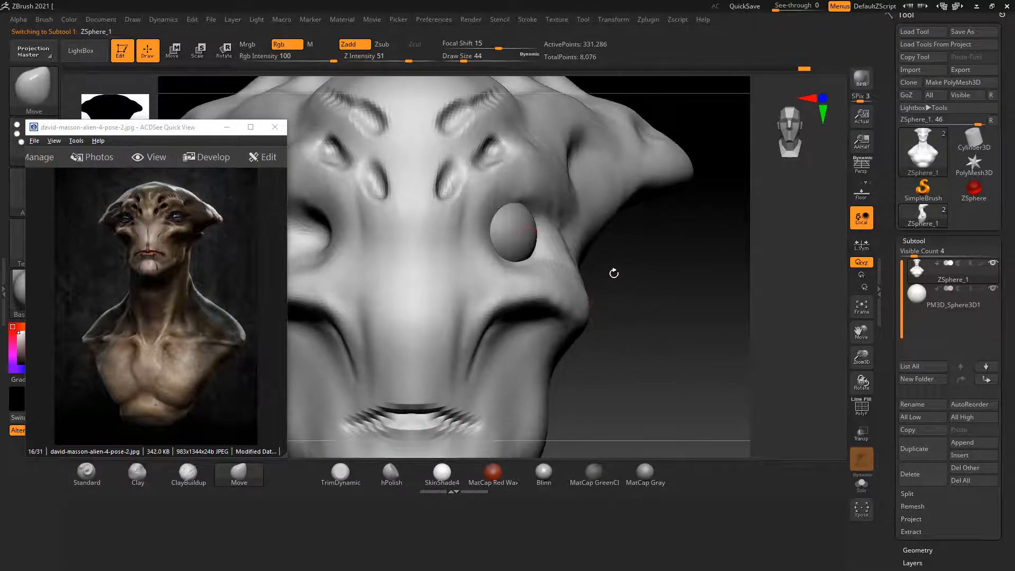
key("bracketright")
key("bracketright")
key("bracketright")
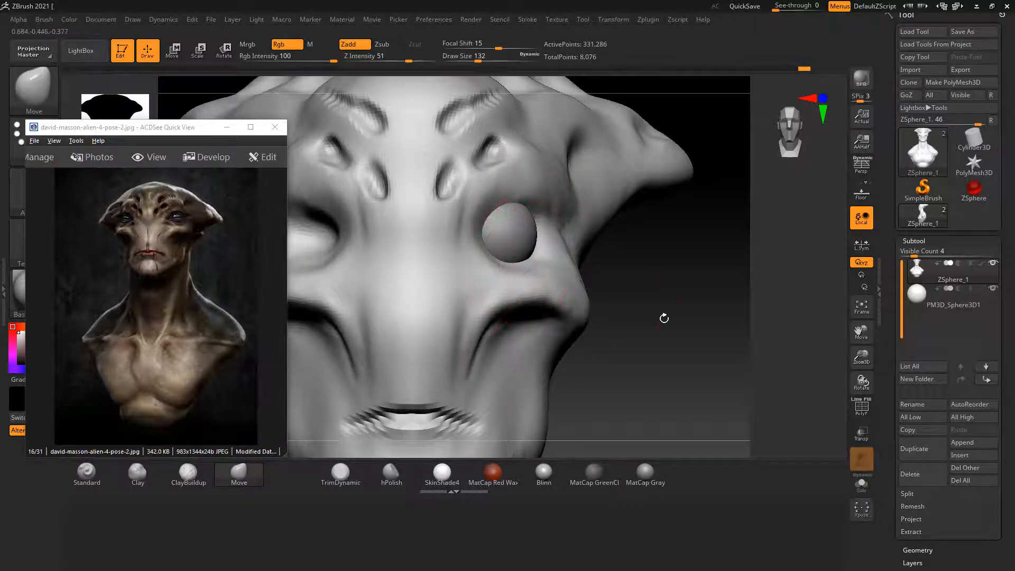
left_click_drag(664, 317, 698, 301, "alt")
Build up upper and lower eyelids around the eyeball with the ClayBuildup brush at draw size 40.
left_click(188, 472)
left_click_drag(673, 261, 651, 283)
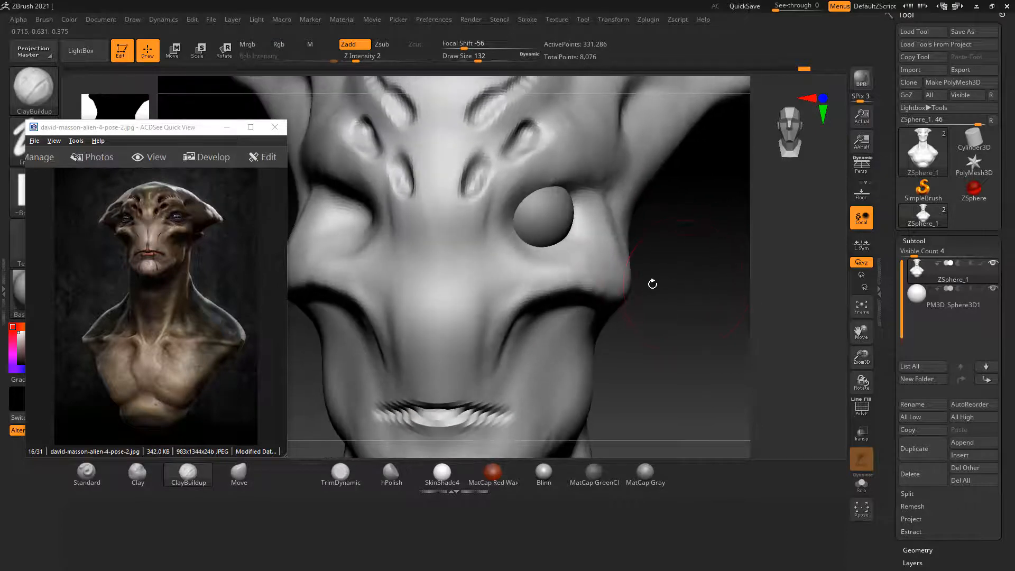
key("bracketleft")
key("bracketleft")
key("bracketleft")
key("bracketleft")
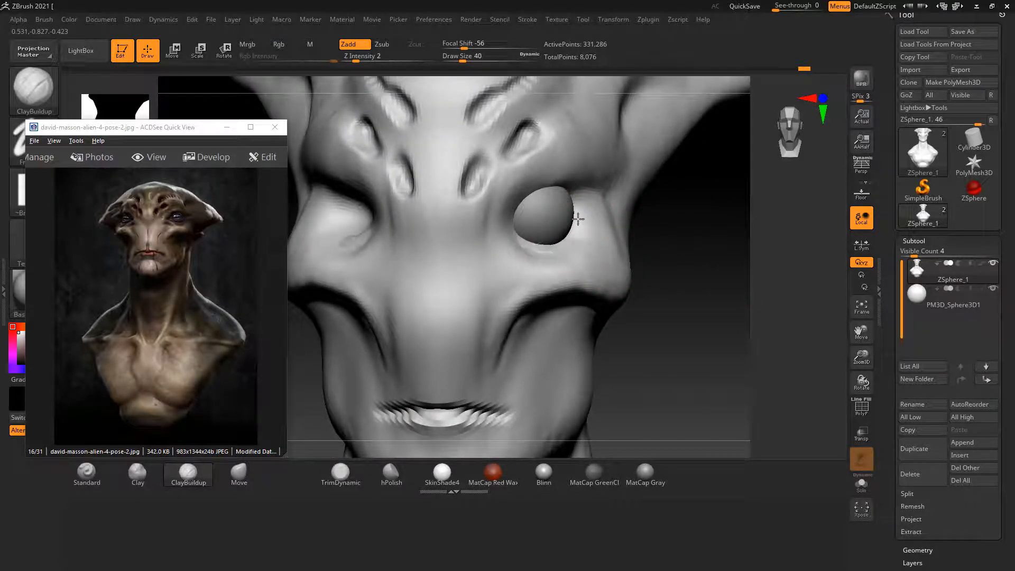
left_click_drag(698, 231, 509, 248)
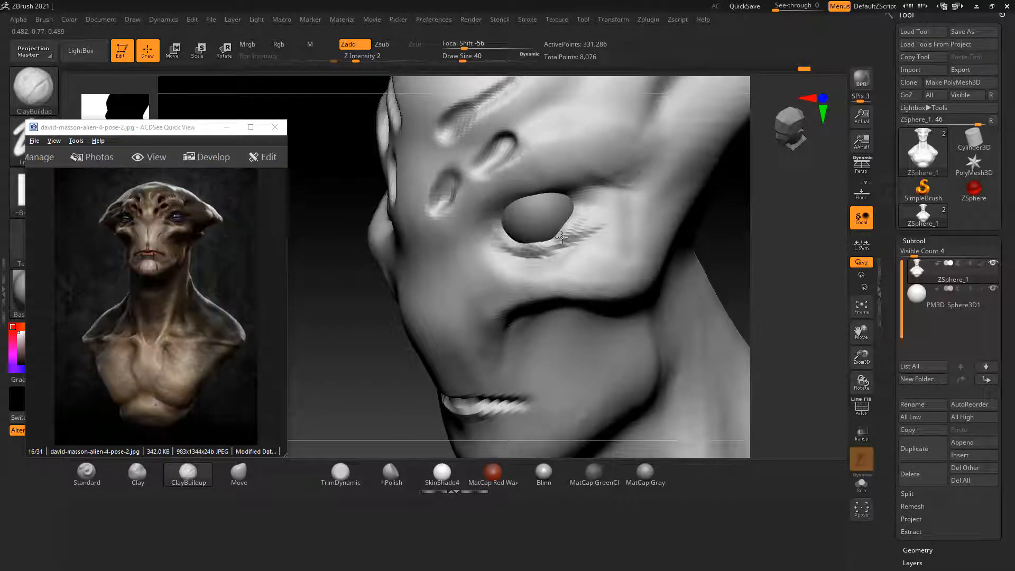
mouse_move(731, 234)
left_mouse_down()
mouse_move(741, 252)
mouse_move(732, 228)
left_mouse_up()
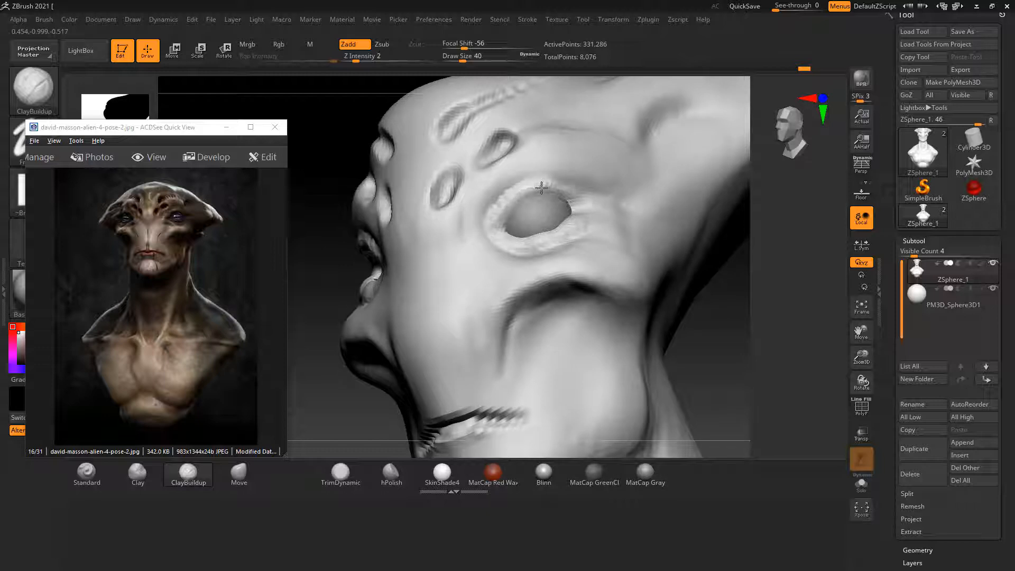
left_click_drag(709, 334, 703, 306)
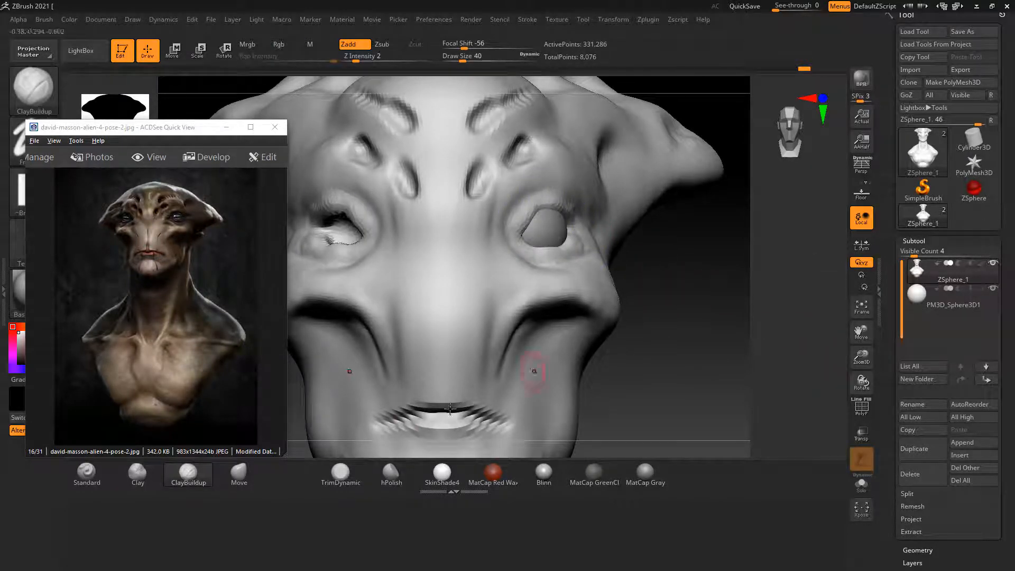
Carve a crease along the upper eyelid with the Standard brush in subtract mode.
key("b")
key("s")
key("t")
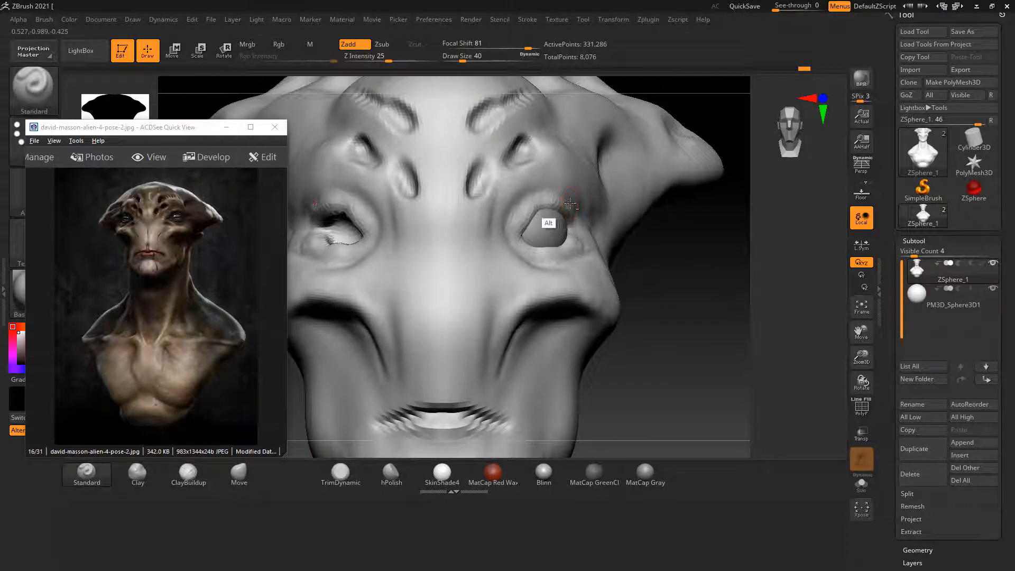
left_click_drag(570, 203, 524, 214, "alt")
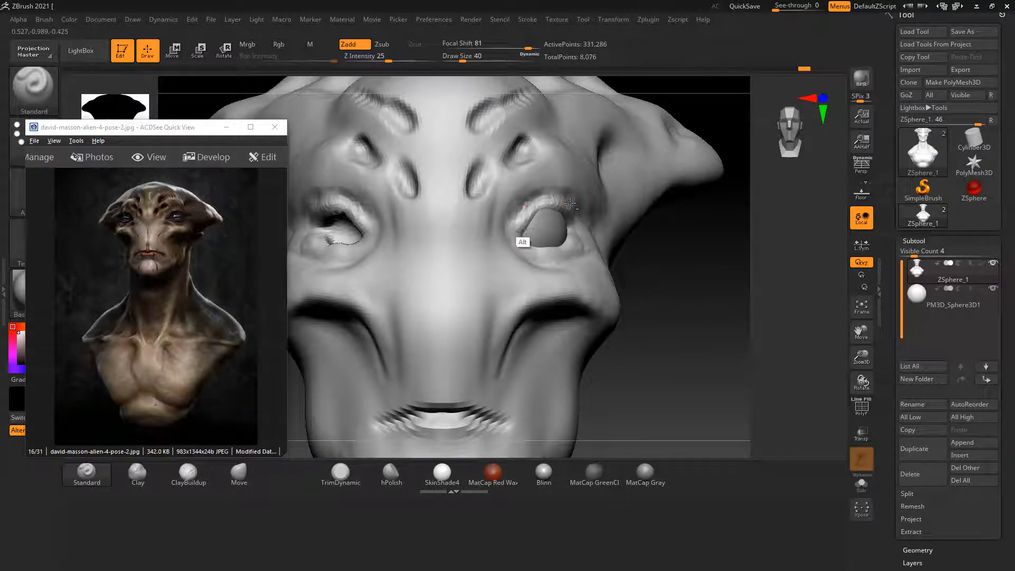
mouse_move(683, 296)
left_mouse_down()
mouse_move(596, 236)
mouse_move(510, 275)
mouse_move(573, 248)
mouse_move(528, 281)
left_mouse_up()
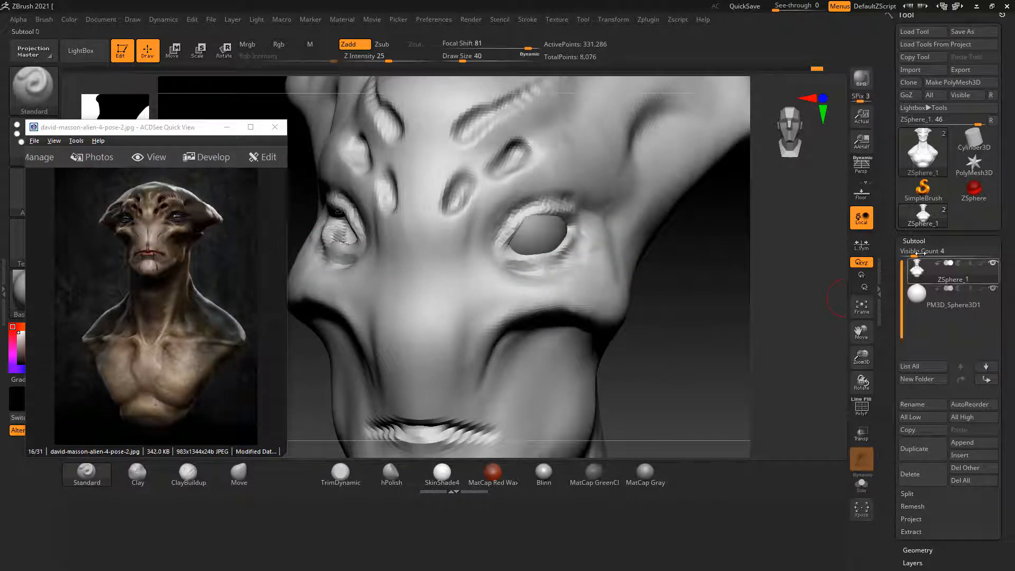
Decline Dynamic Subdiv for the bust and remesh it with DynaMesh at resolution 256.
left_click(915, 241)
left_click(928, 254)
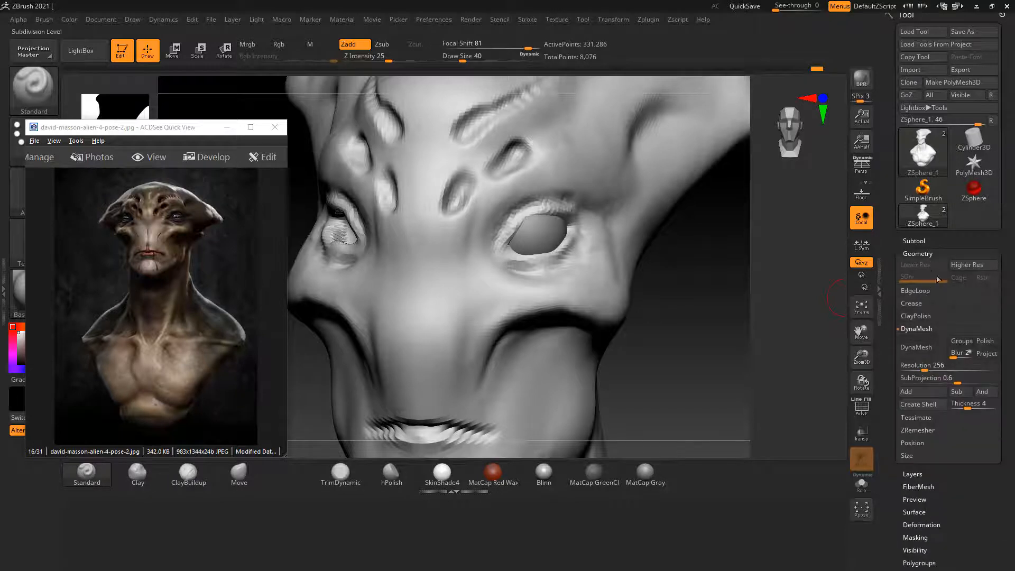
left_click(967, 264)
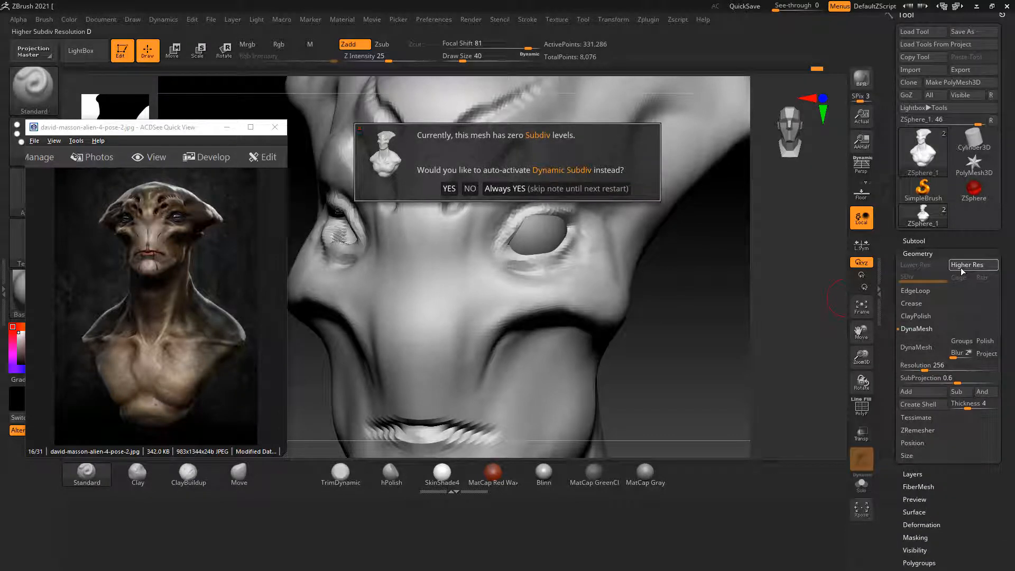
left_click(469, 189)
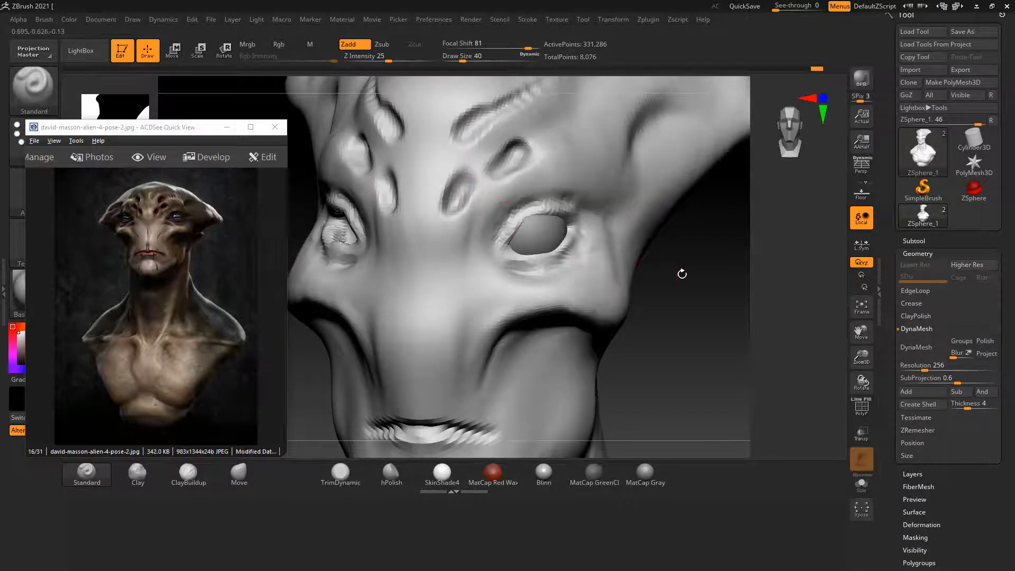
left_click(916, 349)
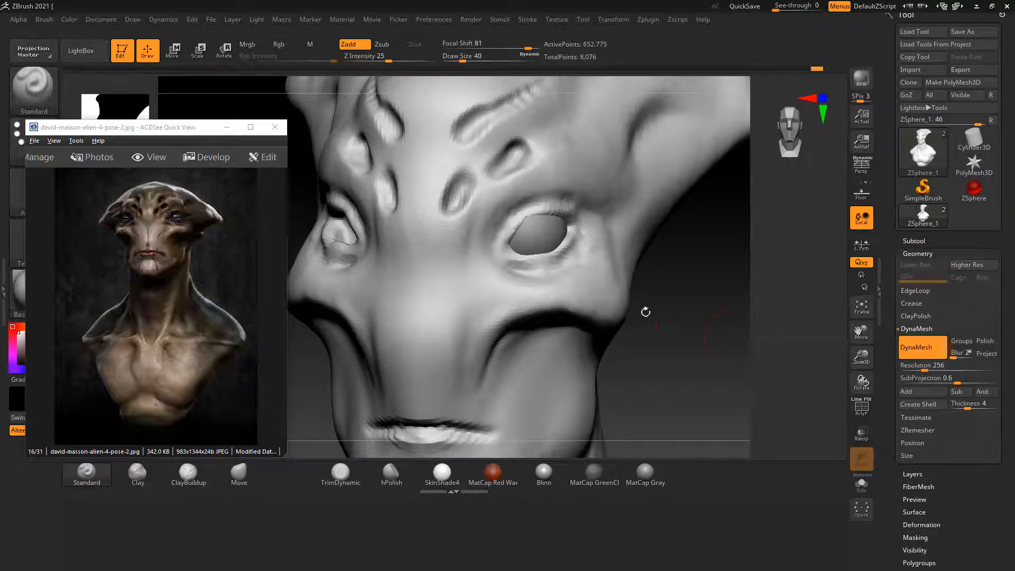
Carve finer creases around both eyelids and the eye corners at draw size 20, and smooth the lids at size 60.
left_click_drag(720, 294, 729, 301)
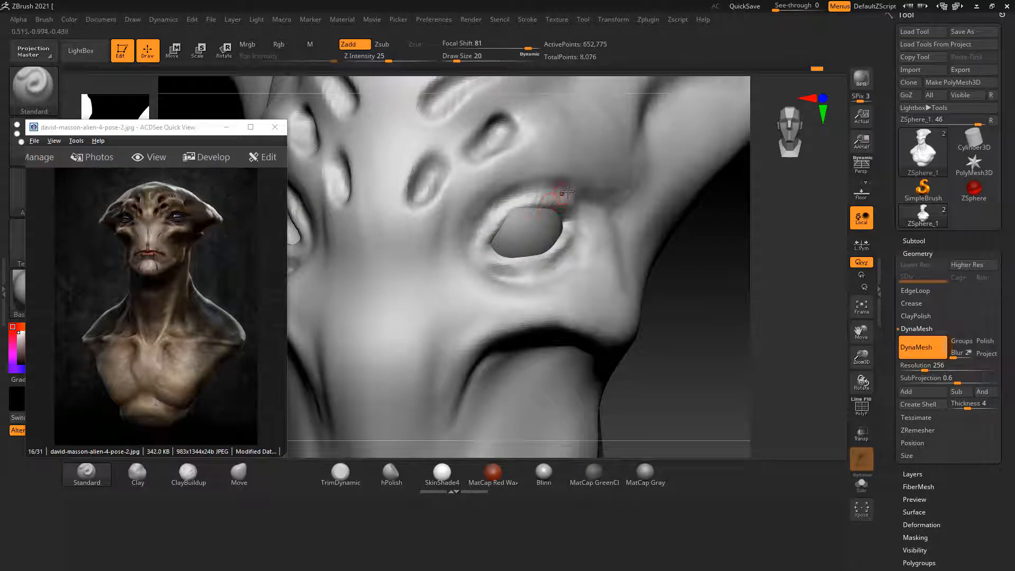
mouse_move(578, 195)
left_mouse_down("alt")
mouse_move(476, 249)
mouse_move(486, 232)
mouse_move(539, 214)
mouse_move(516, 204)
left_mouse_up("alt")
mouse_move(681, 267)
left_mouse_down()
mouse_move(591, 214)
mouse_move(571, 250)
mouse_move(470, 273)
mouse_move(491, 246)
mouse_move(472, 255)
mouse_move(498, 273)
mouse_move(582, 247)
mouse_move(526, 267)
mouse_move(585, 224)
left_mouse_up()
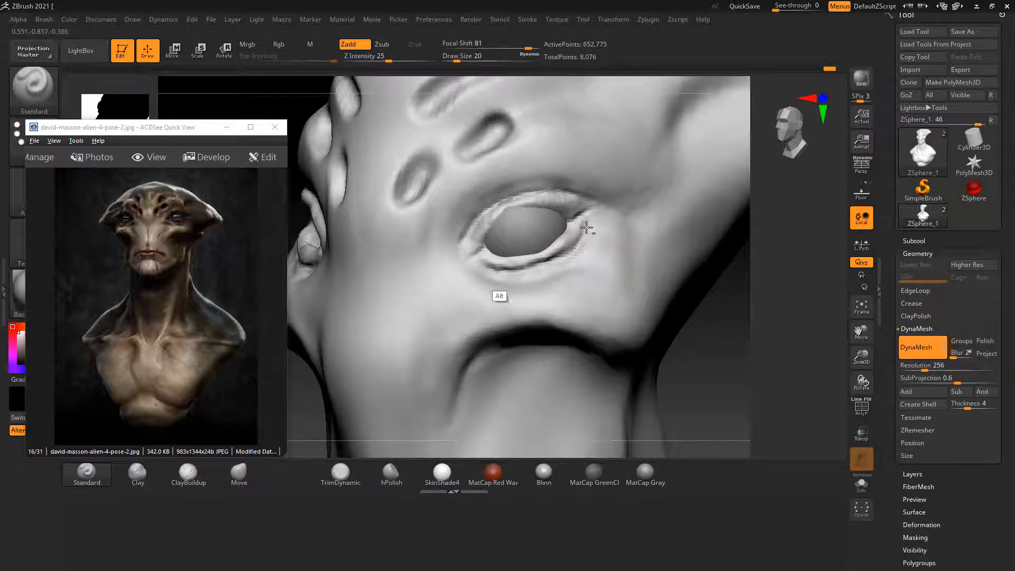
left_click_drag(510, 268, 463, 241, "alt")
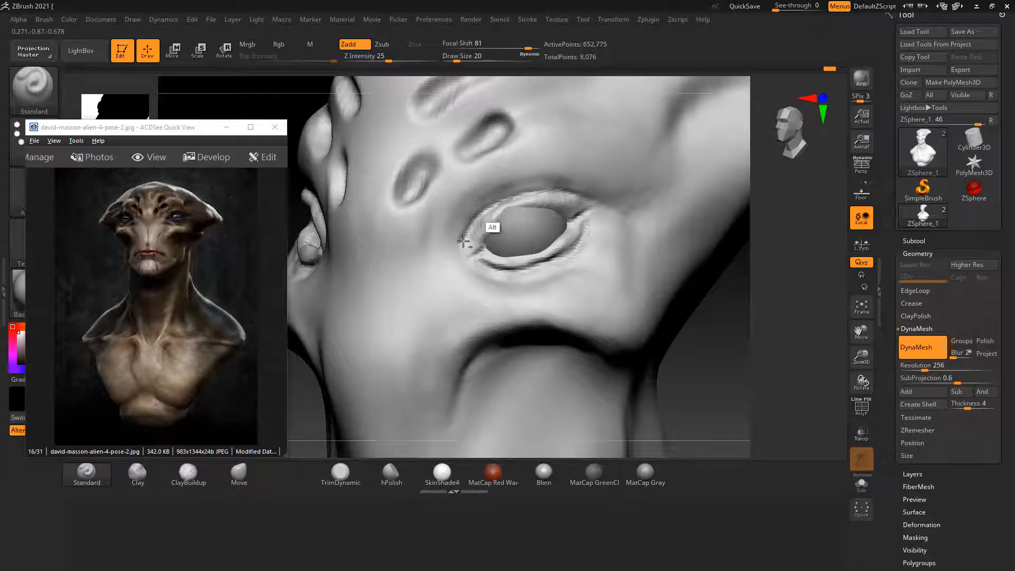
left_click_drag(589, 199, 580, 205, "alt")
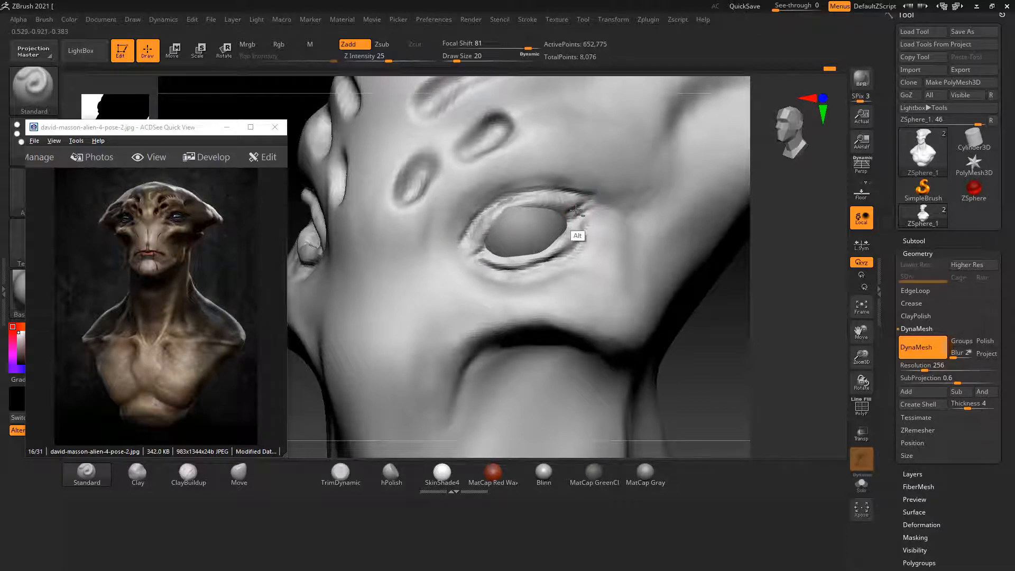
left_click_drag(697, 331, 725, 347, "shift")
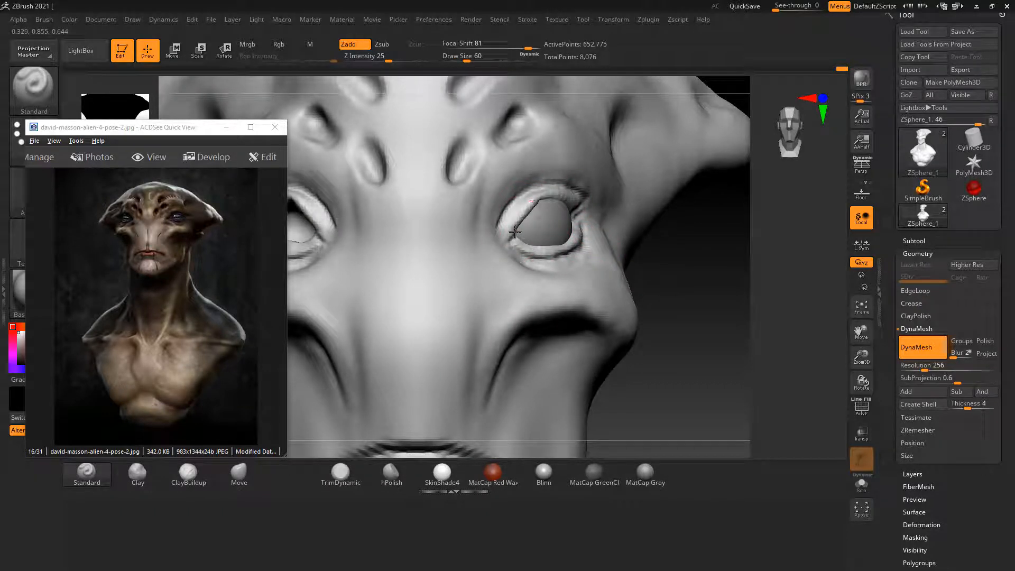
mouse_move(576, 201)
left_mouse_down("shift")
mouse_move(573, 193)
mouse_move(551, 220)
mouse_move(580, 195)
mouse_move(584, 203)
left_mouse_up("shift")
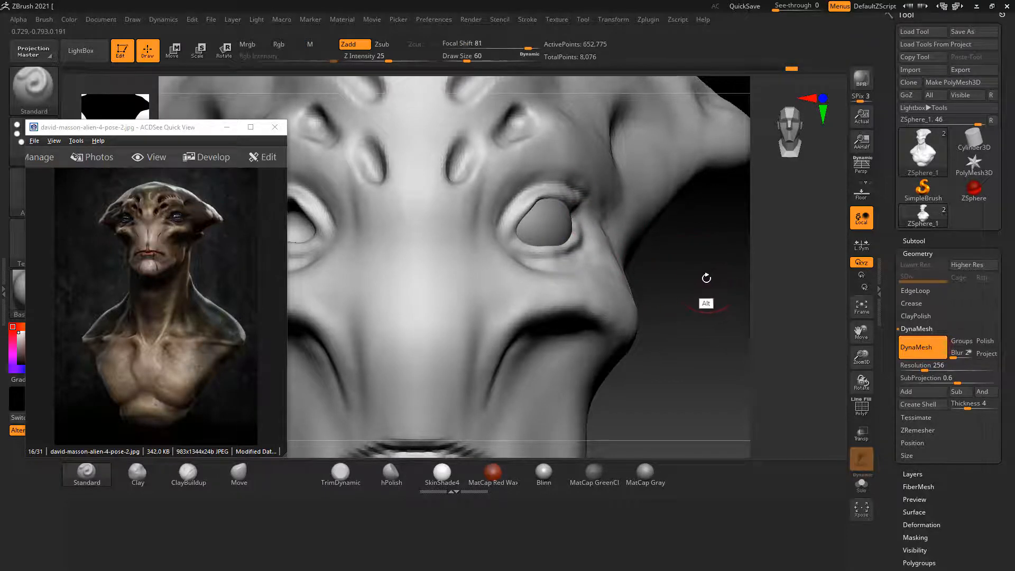
Carve folds below the eyes, along the sides of the nose and down the cheeks beside the mouth at draw size 60.
mouse_move(705, 279)
left_mouse_down()
mouse_move(715, 278)
mouse_move(430, 277)
left_mouse_up()
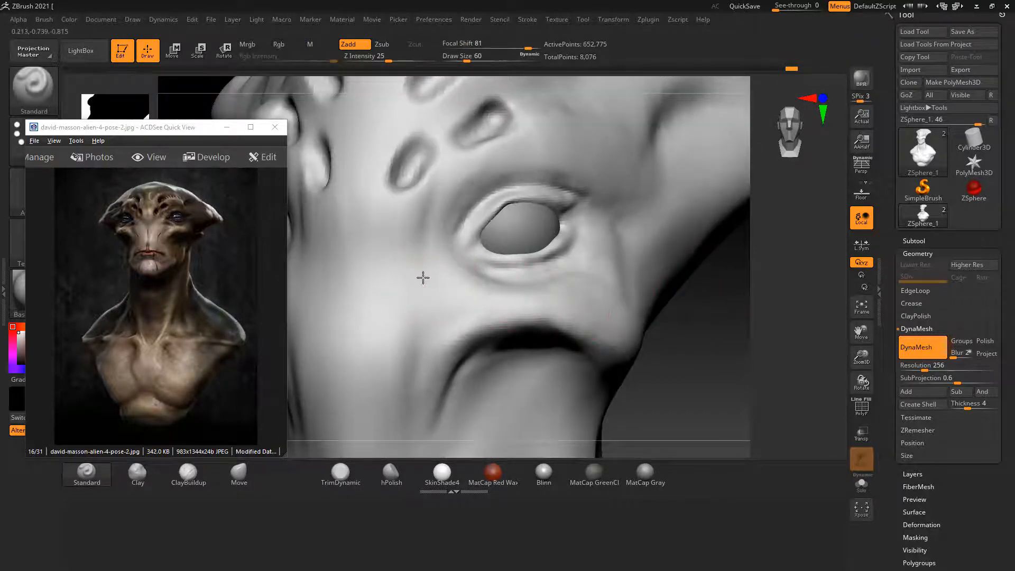
mouse_move(487, 297)
left_mouse_down("alt")
mouse_move(397, 268)
mouse_move(458, 299)
mouse_move(449, 290)
mouse_move(466, 313)
left_mouse_up("alt")
left_click_drag(707, 302, 463, 312)
left_click_drag(471, 272, 467, 319, "alt")
left_click_drag(661, 344, 679, 304, "shift")
mouse_move(358, 270)
left_mouse_down("alt")
mouse_move(341, 227)
mouse_move(374, 333)
mouse_move(366, 261)
mouse_move(359, 311)
mouse_move(338, 316)
mouse_move(320, 355)
mouse_move(322, 343)
left_mouse_up("alt")
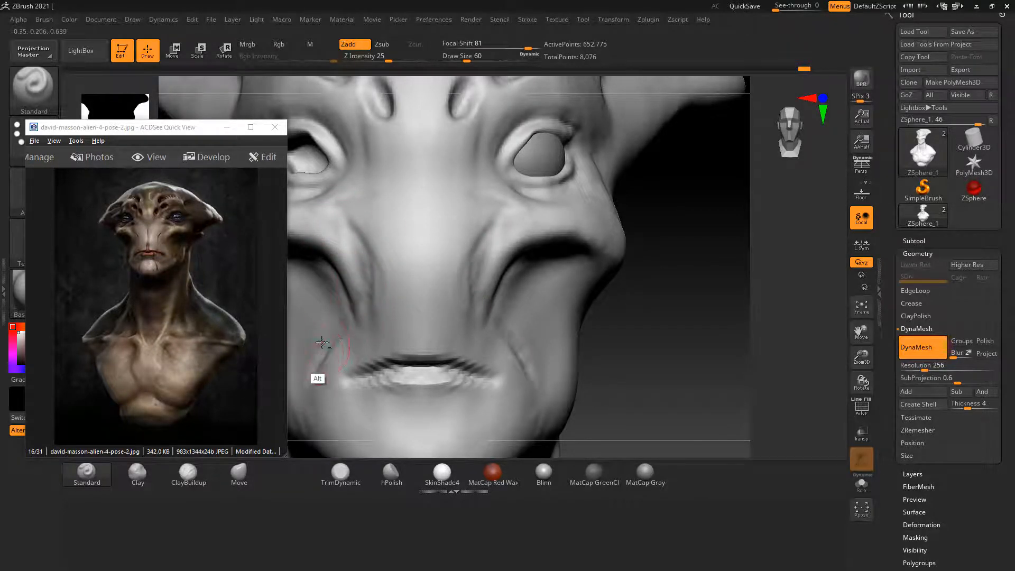
Build up the area above the upper lip and the chin with the ClayBuildup brush, enlarging the draw size to 80.
left_click(188, 472)
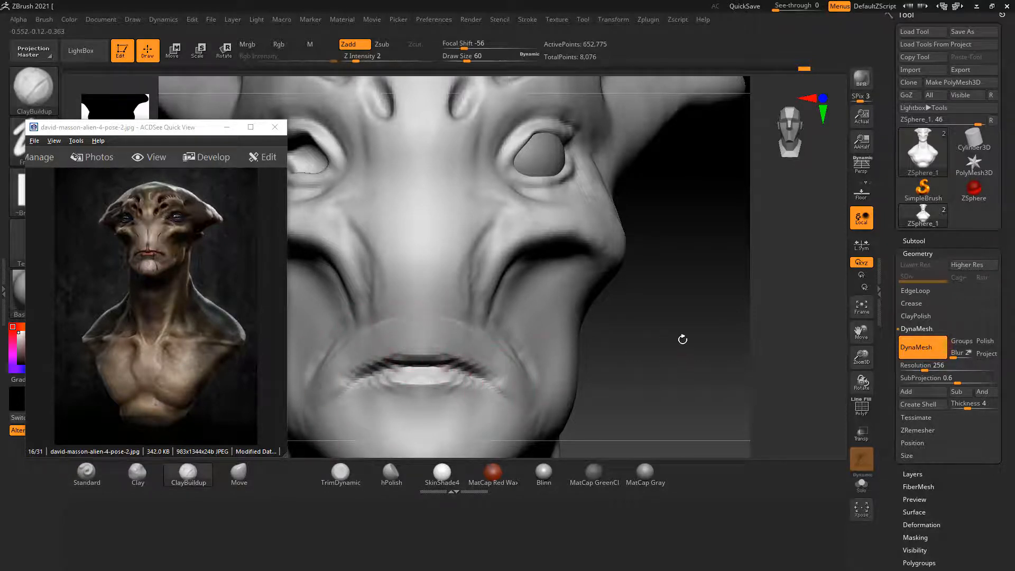
left_click_drag(683, 340, 585, 382)
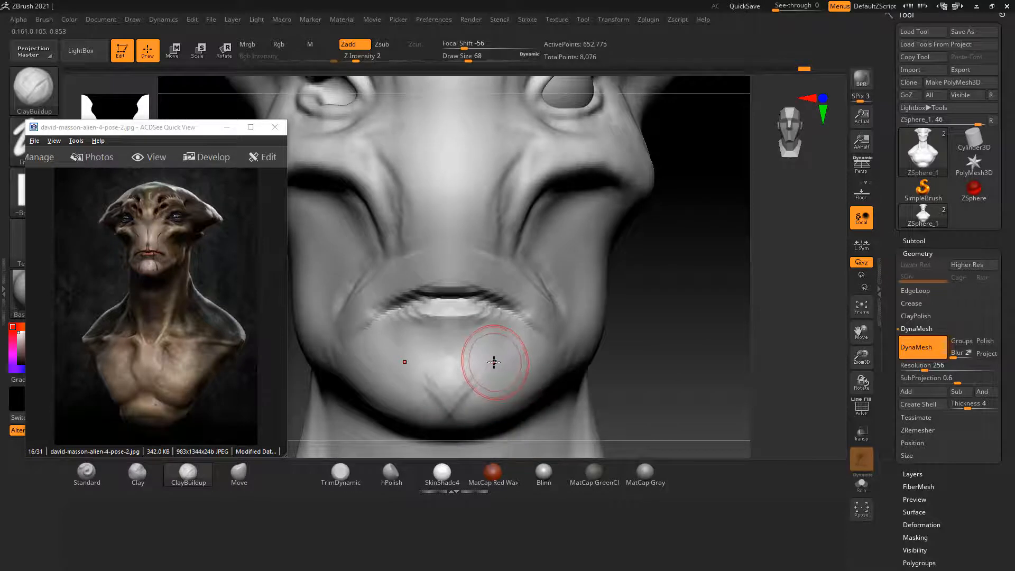
mouse_move(494, 363)
left_mouse_down()
mouse_move(488, 374)
mouse_move(430, 380)
mouse_move(404, 397)
left_mouse_up()
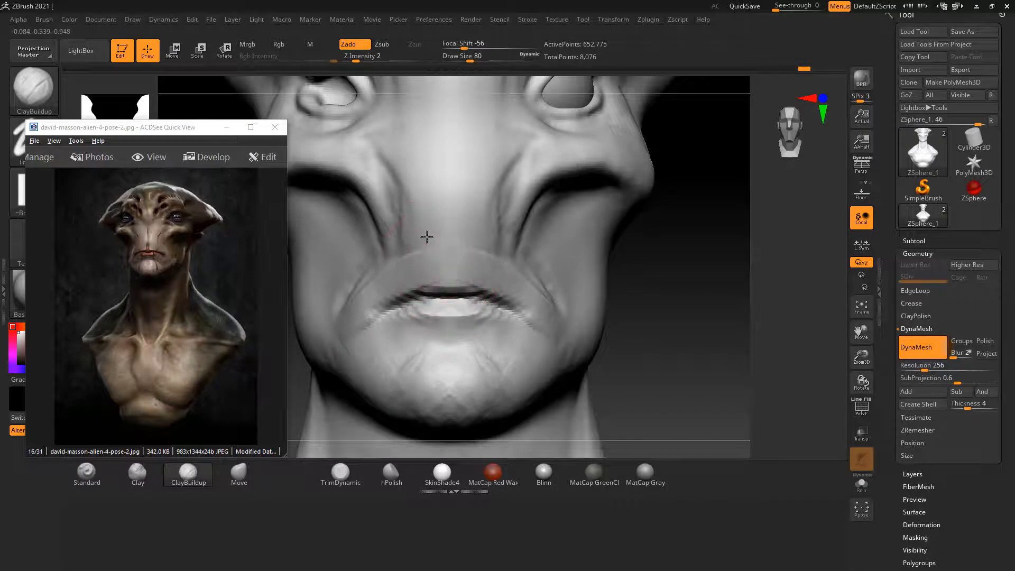
Carve and smooth the folds around the mouth, and mask everything except the lower lip area.
mouse_move(498, 335)
left_mouse_down("alt")
mouse_move(469, 351)
mouse_move(466, 273)
mouse_move(441, 256)
mouse_move(403, 252)
mouse_move(377, 312)
mouse_move(354, 312)
left_mouse_up("alt")
mouse_move(404, 253)
left_mouse_down("shift")
mouse_move(416, 208)
mouse_move(365, 317)
left_mouse_up("shift")
left_click(671, 321, "ctrl")
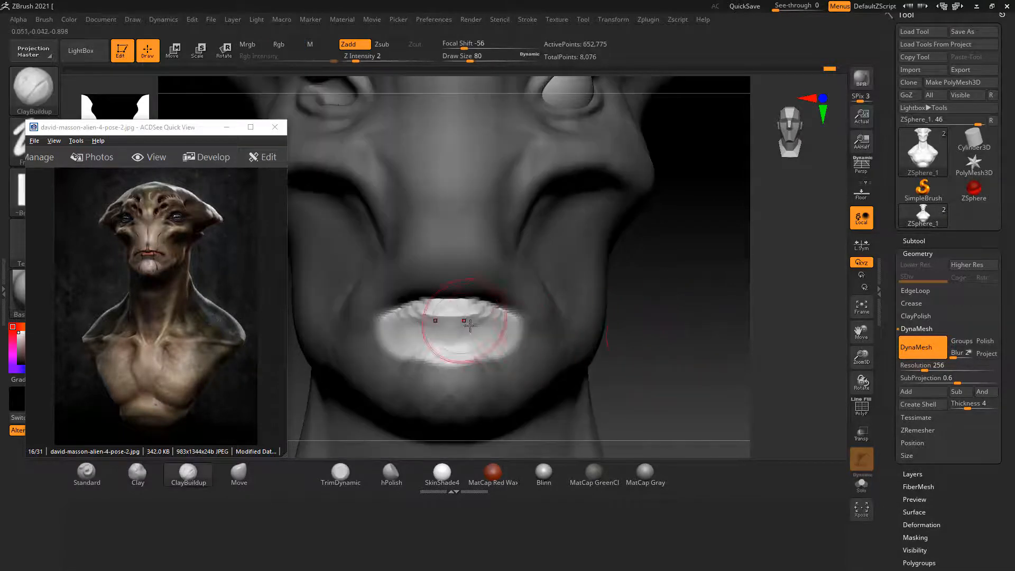
Smooth the unmasked lip area toward the mouth corners, reducing the draw size to 56.
left_click_drag(670, 348, 674, 307, "alt")
key("[")
key("[")
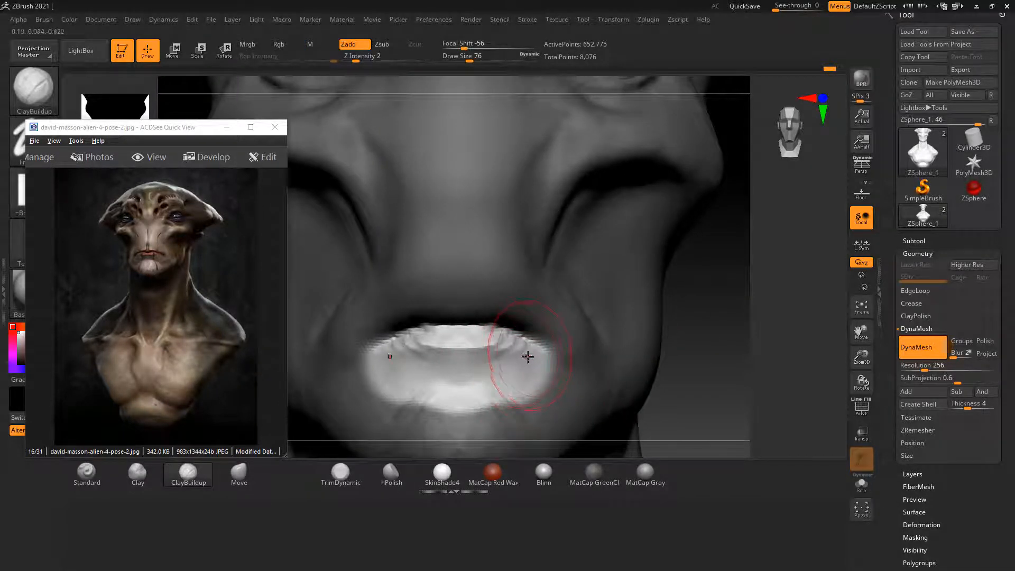
key("[")
mouse_move(530, 360)
left_mouse_down()
mouse_move(416, 368)
mouse_move(431, 364)
mouse_move(439, 411)
mouse_move(526, 356)
left_mouse_up()
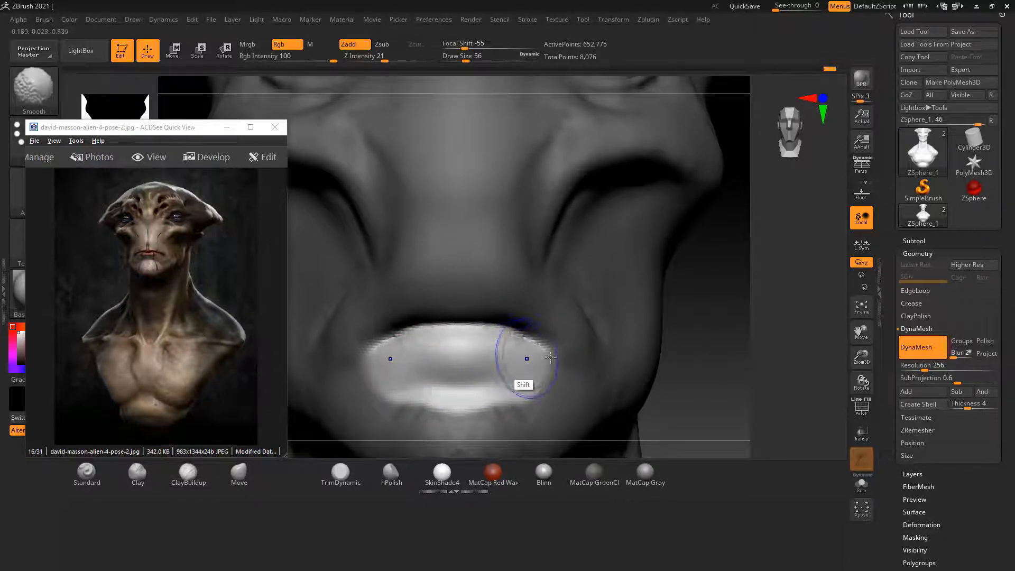
Sculpt the mouth line between the lips with the Standard brush at draw size 20, dipping at the centre.
key("bracketleft")
key("bracketleft")
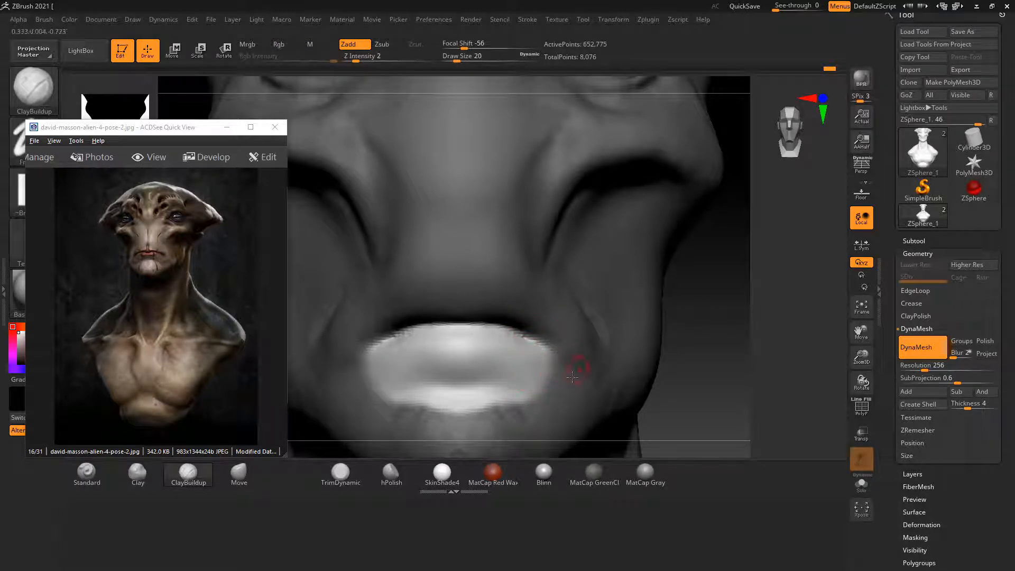
left_click(137, 472)
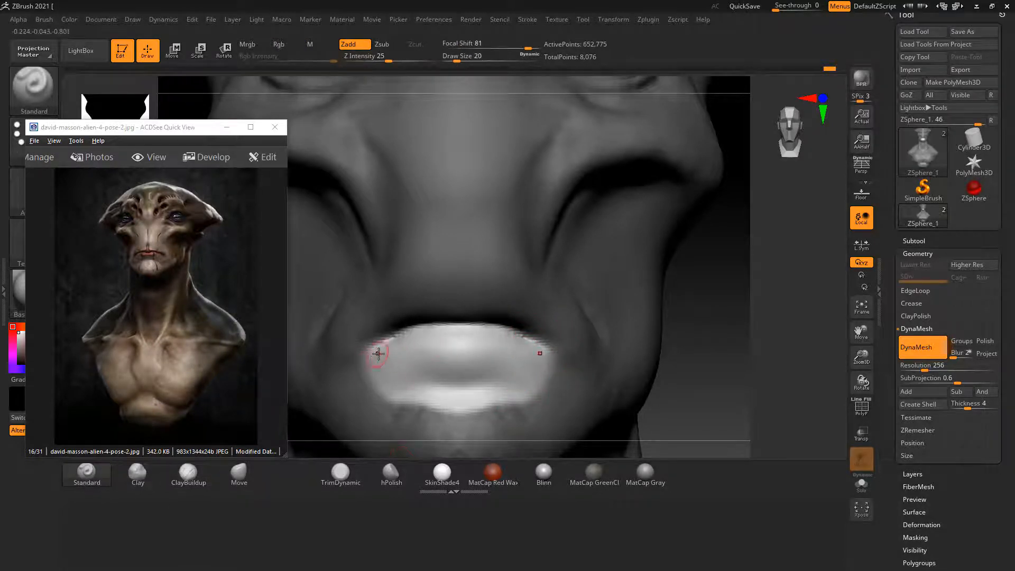
mouse_move(366, 359)
left_mouse_down()
mouse_move(476, 347)
mouse_move(530, 353)
left_mouse_up()
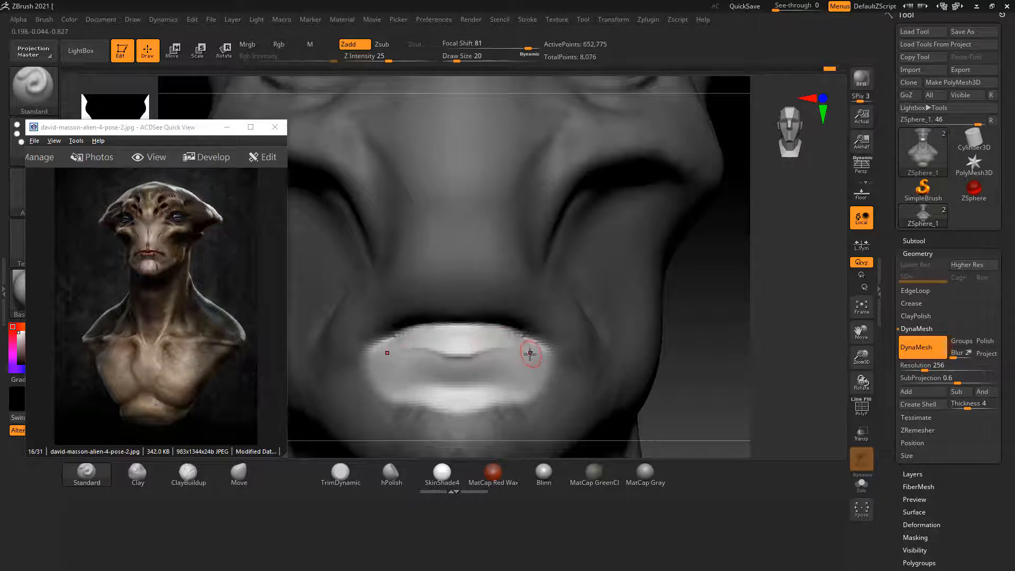
left_click_drag(424, 354, 496, 352, "alt")
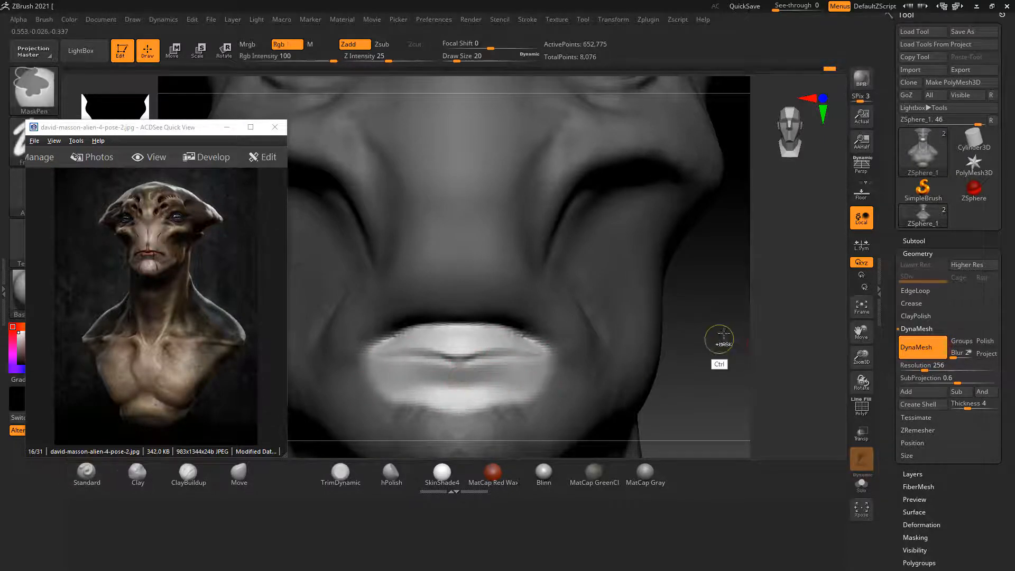
Clear the mask and carve a curved crease between the lower lip and the chin.
left_click_drag(720, 336, 738, 346, "ctrl")
left_click_drag(454, 385, 372, 407, "alt")
left_click_drag(445, 385, 380, 411, "alt")
left_click_drag(435, 391, 398, 408, "alt")
mouse_move(469, 385)
left_mouse_down("alt")
mouse_move(444, 389)
mouse_move(493, 385)
left_mouse_up("alt")
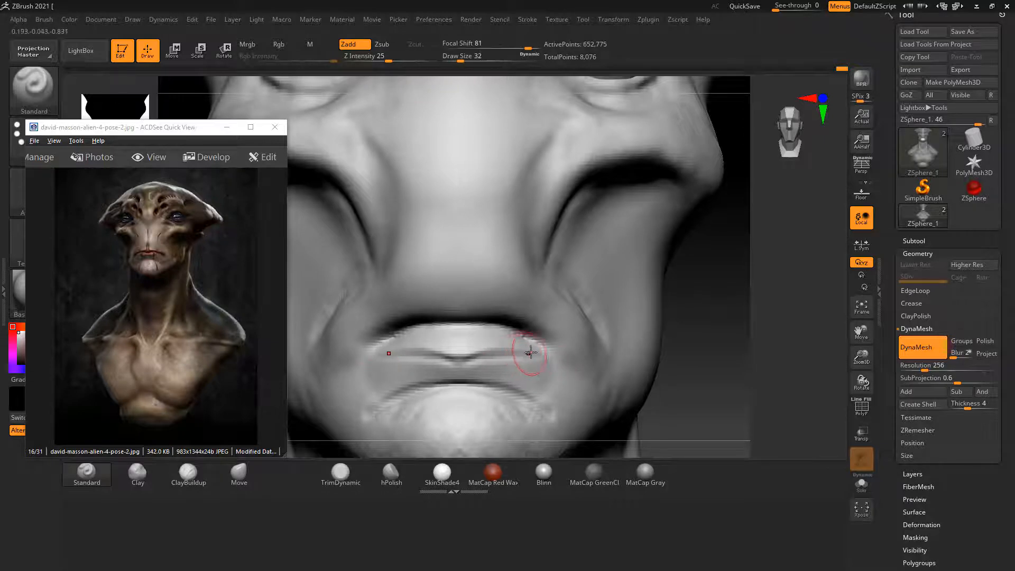
Soften and carve the outer edges of the mouth, and shape the centre of the upper lip at draw size 32.
left_click_drag(491, 356, 431, 362, "shift")
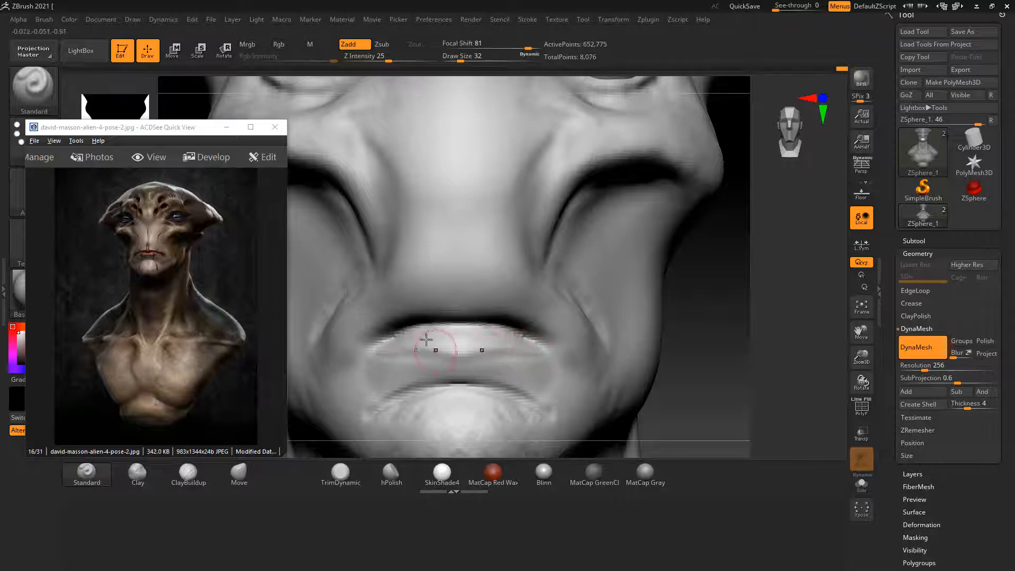
left_click_drag(398, 333, 353, 373, "alt")
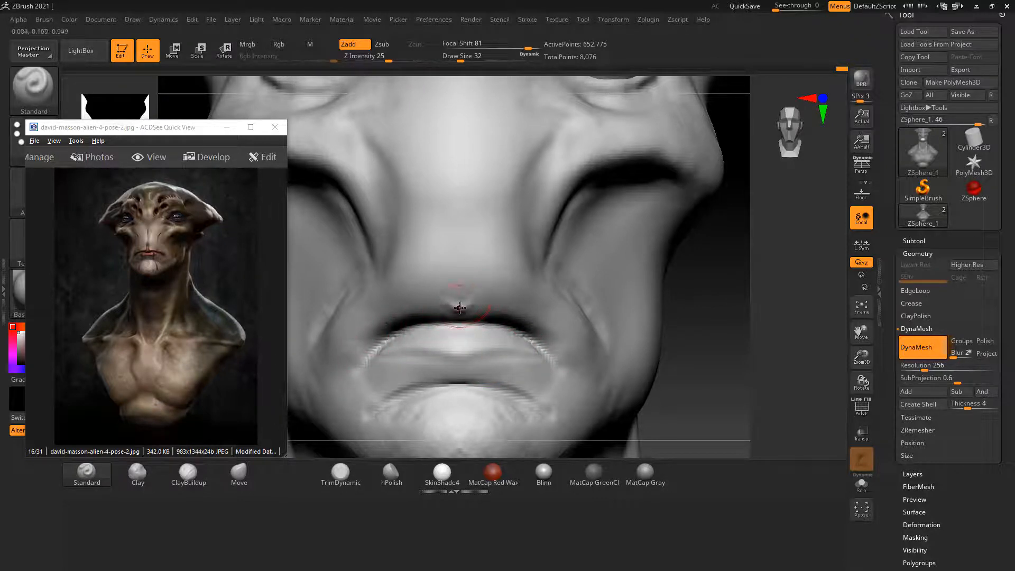
left_click_drag(460, 308, 370, 329)
left_click_drag(453, 309, 455, 311, "shift")
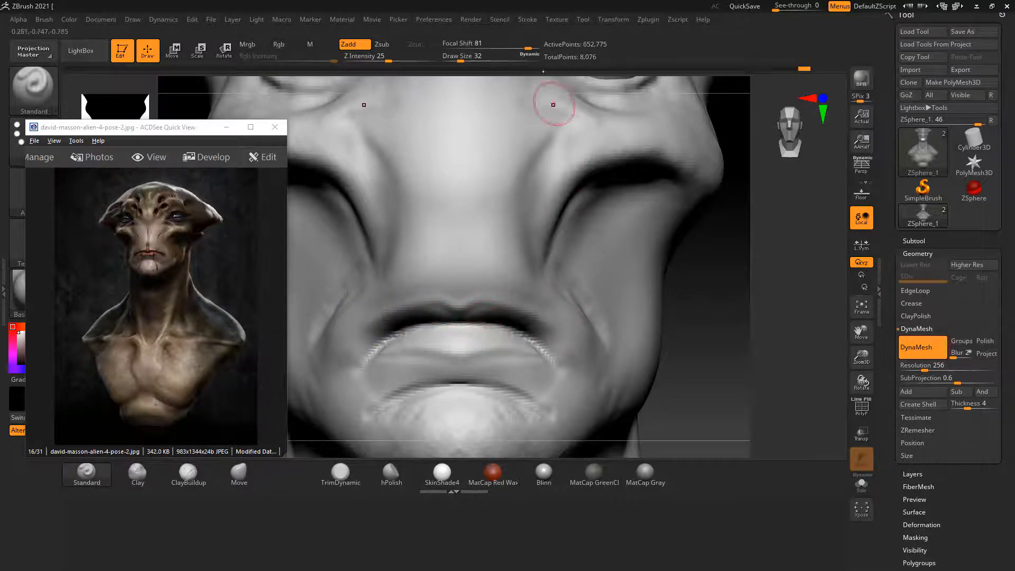
Sculpt the upper lip's edge out to the corners with focal shift 48, and smooth the mouth corners.
left_click_drag(527, 48, 514, 48)
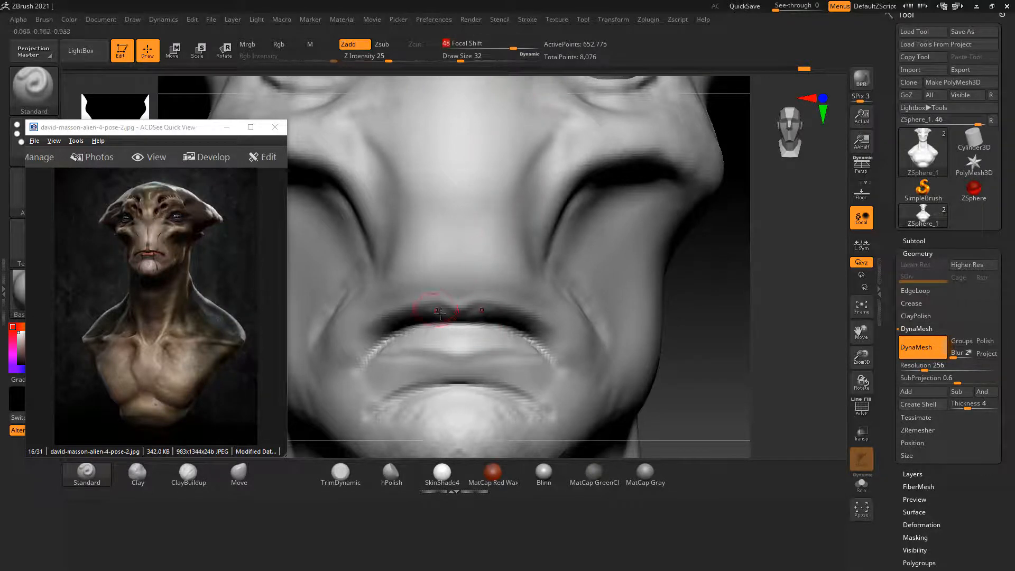
mouse_move(447, 314)
left_mouse_down()
mouse_move(390, 323)
mouse_move(361, 345)
left_mouse_up()
left_click_drag(668, 308, 736, 309)
left_click_drag(657, 315, 608, 317)
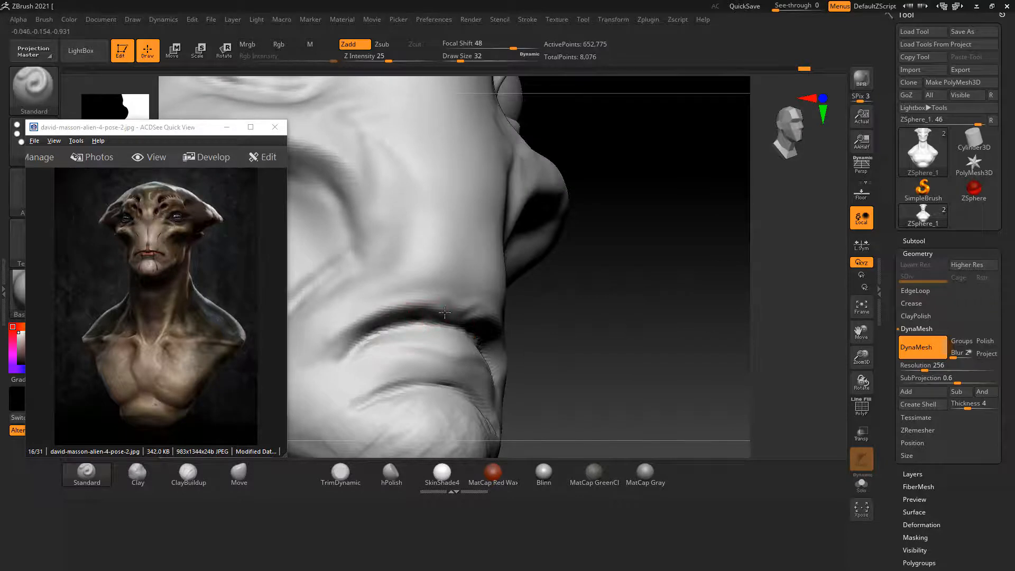
key("shift")
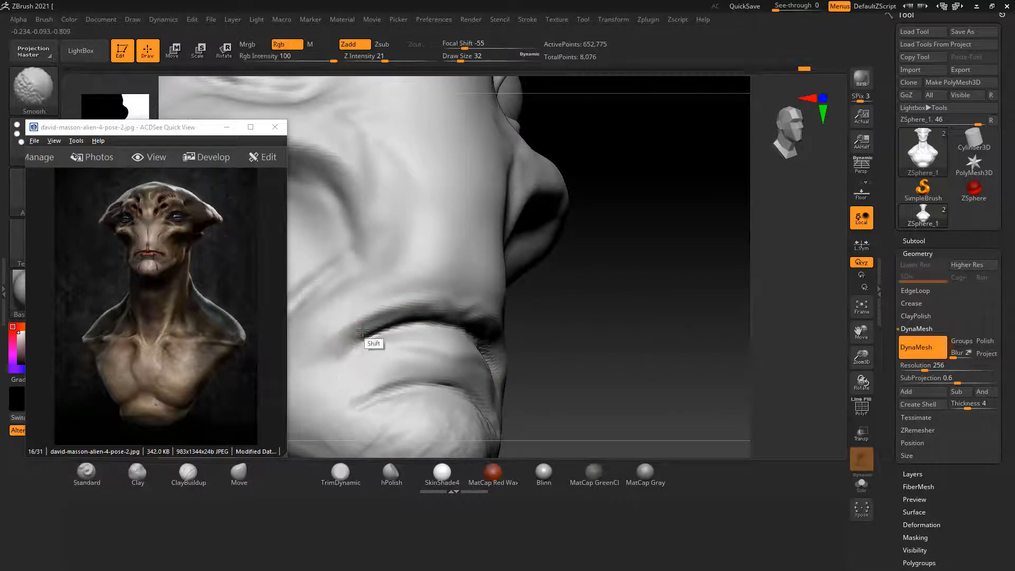
mouse_move(363, 331)
left_mouse_down("shift")
mouse_move(415, 324)
mouse_move(425, 338)
left_mouse_up("shift")
left_click_drag(626, 295, 708, 336, "shift")
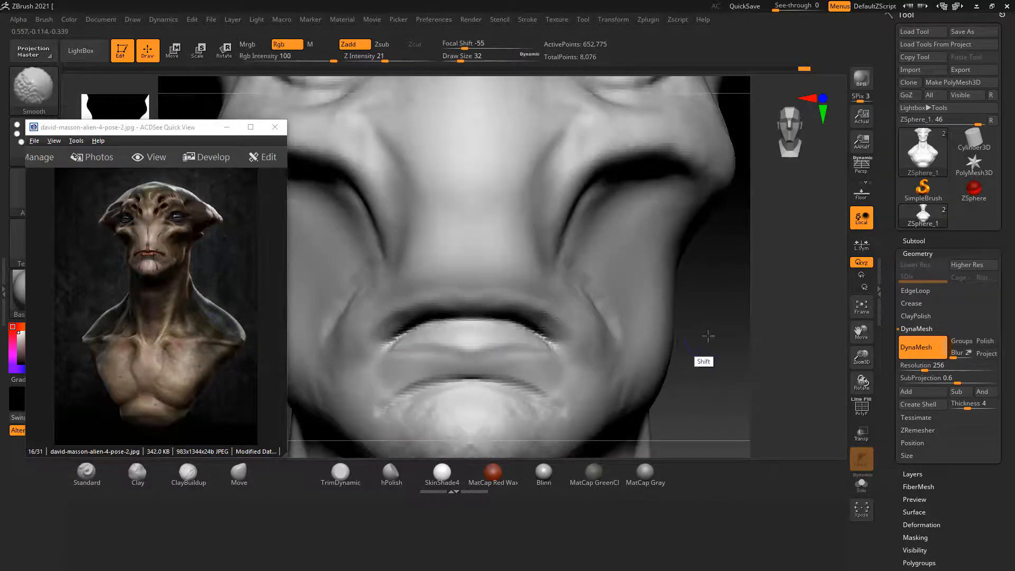
Smooth the rough surface of the chin at draw size 76 and turn on perspective view.
left_click_drag(735, 373, 724, 286, "alt")
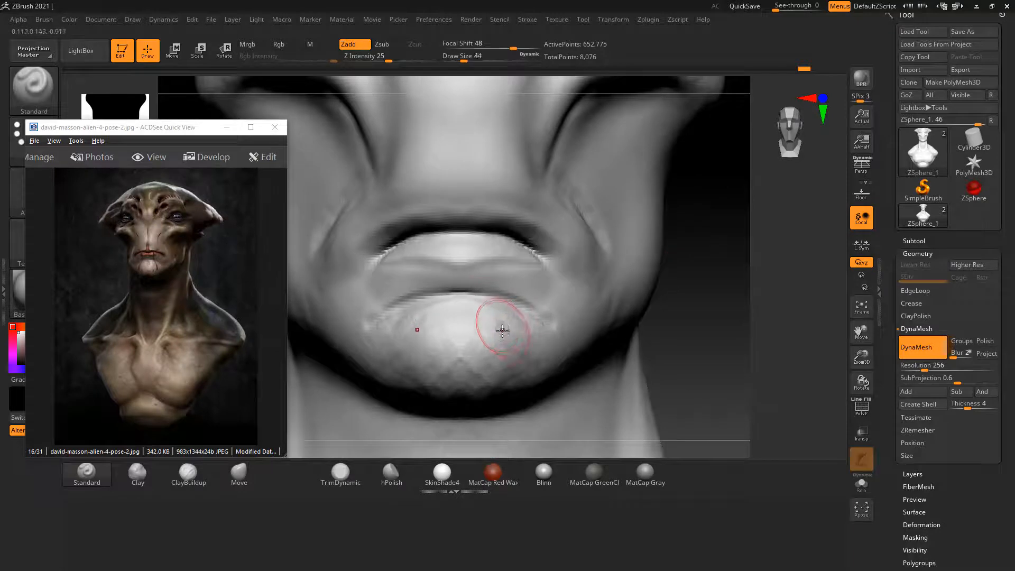
key("shift")
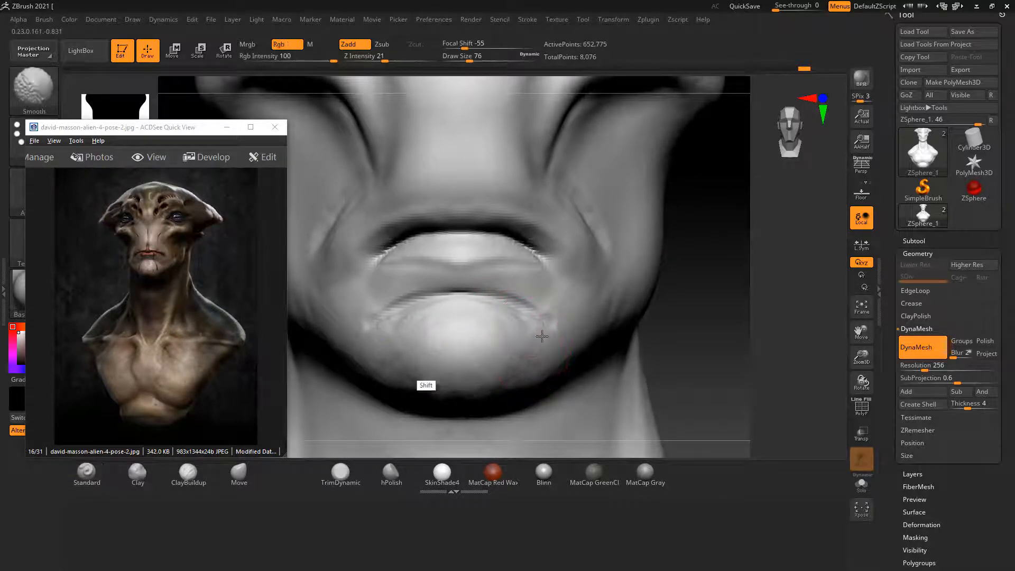
left_click_drag(542, 336, 500, 318, "shift")
key("p")
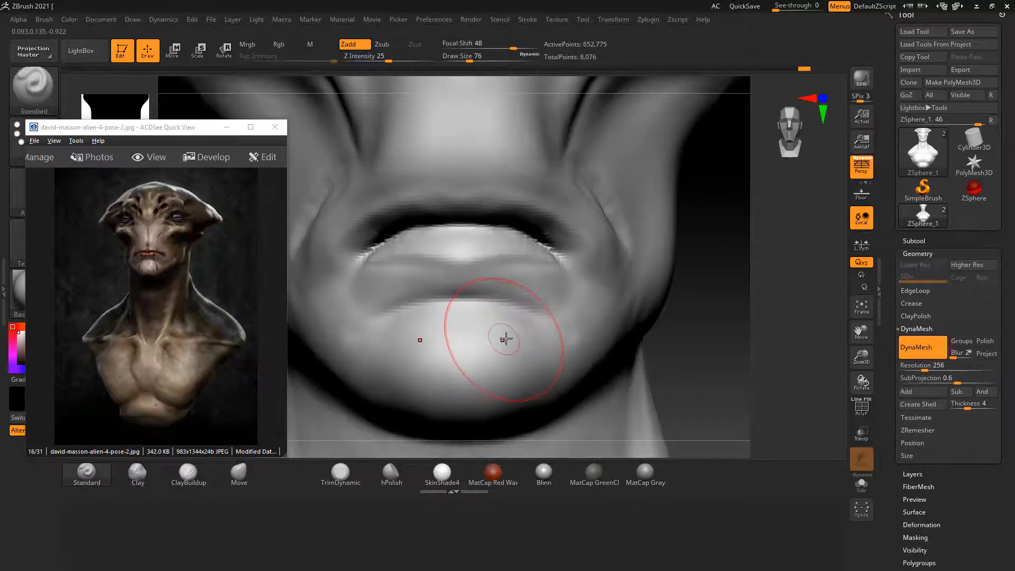
Refine the area below the lower lip and smooth the cheek folds beside the mouth at draw size 44.
key("[")
key("[")
key("[")
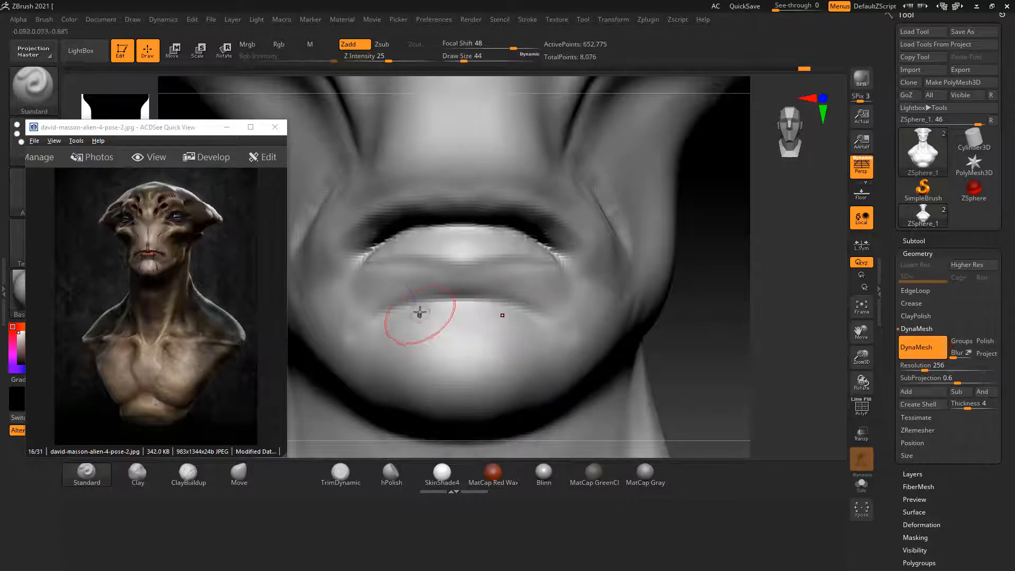
key("shift")
mouse_move(731, 340)
left_mouse_down()
mouse_move(716, 305)
mouse_move(716, 349)
left_mouse_up()
key("shift")
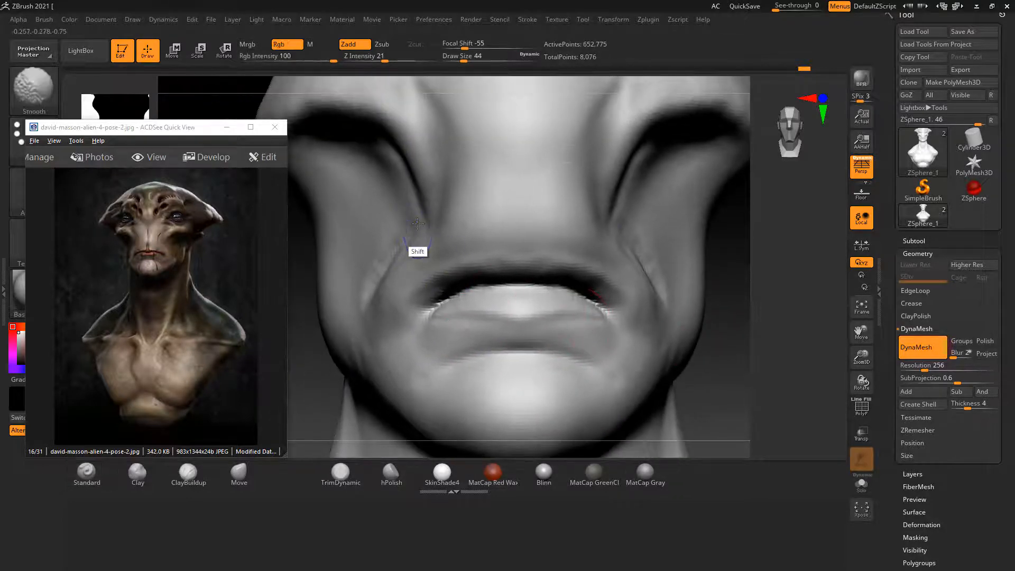
left_click_drag(371, 292, 386, 178, "shift")
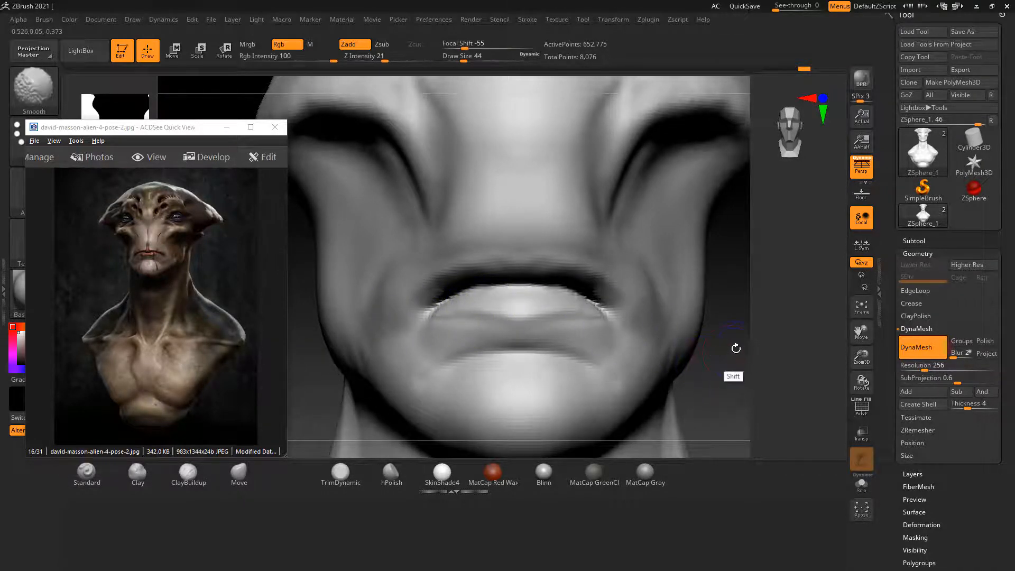
Enlarge the reference image around the alien's head for comparison with the sculpted face.
mouse_move(747, 351)
left_mouse_down("alt")
mouse_move(696, 306)
mouse_move(686, 351)
mouse_move(683, 307)
left_mouse_up("alt")
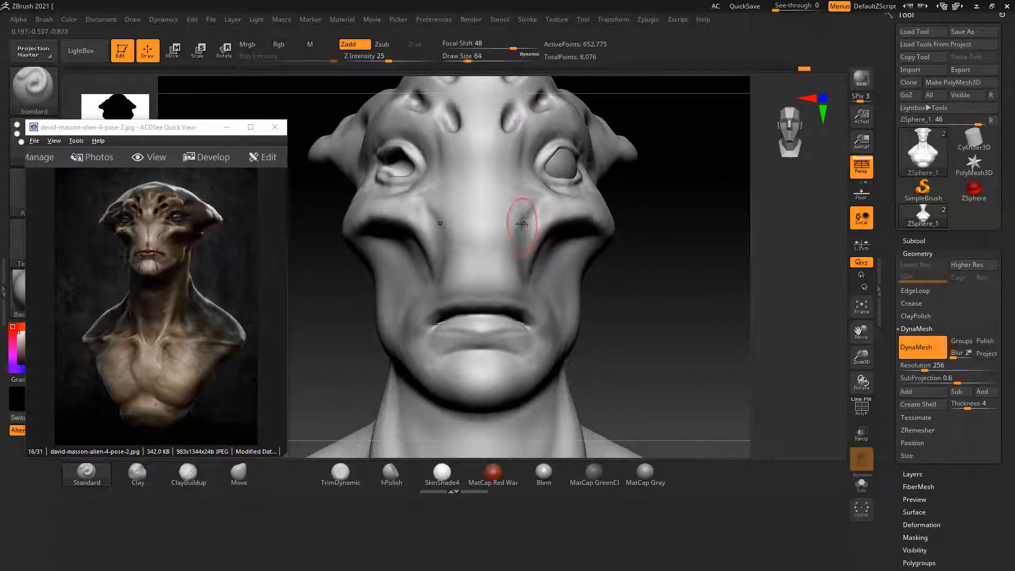
key("shift")
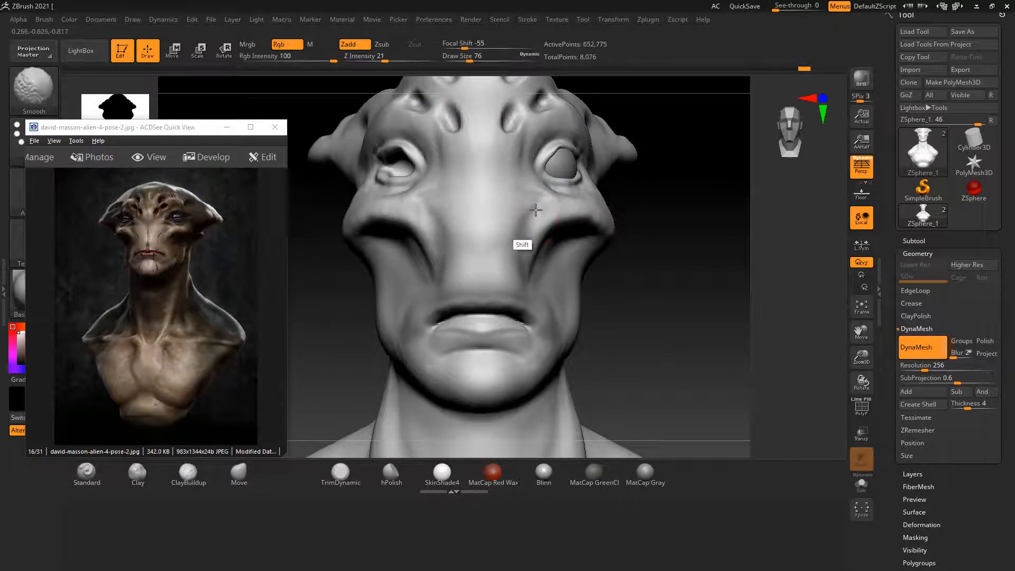
left_click(186, 269)
scroll(183, 280, "up", 5)
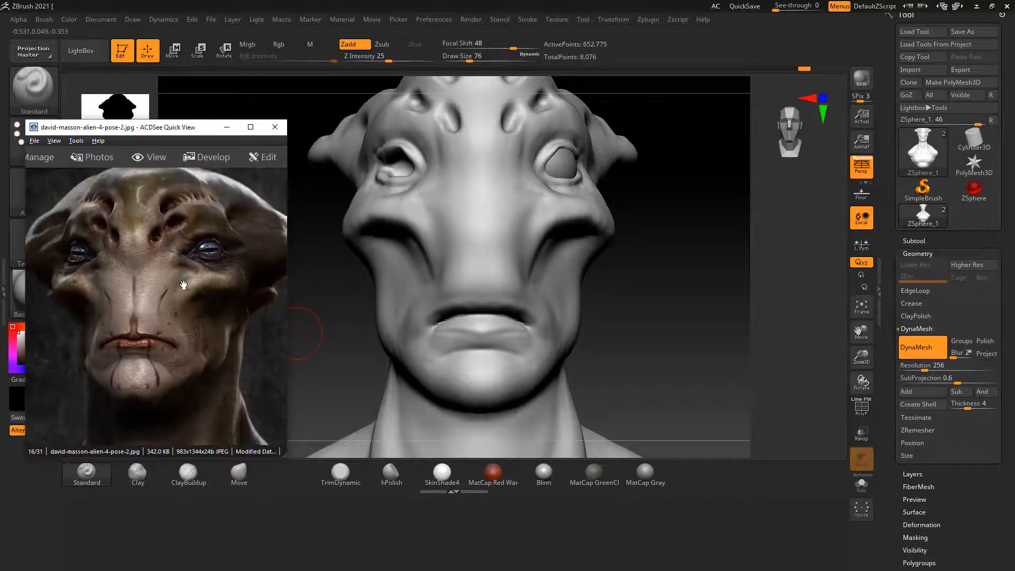
left_click_drag(183, 285, 185, 330)
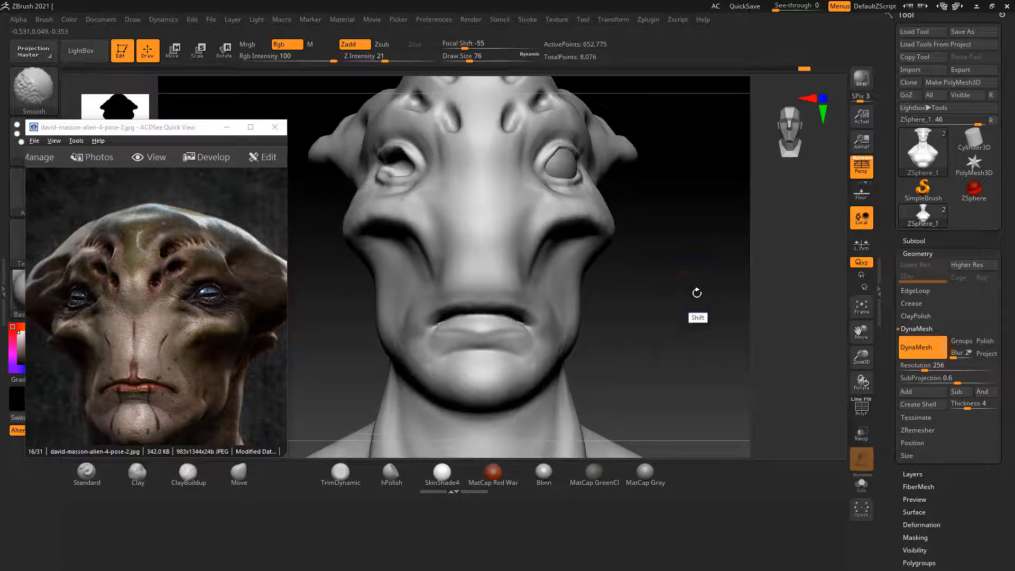
Build up folds above the eyes and from the inner eye corners down beside the nose at draw size 76.
left_click_drag(676, 292, 661, 329, "alt")
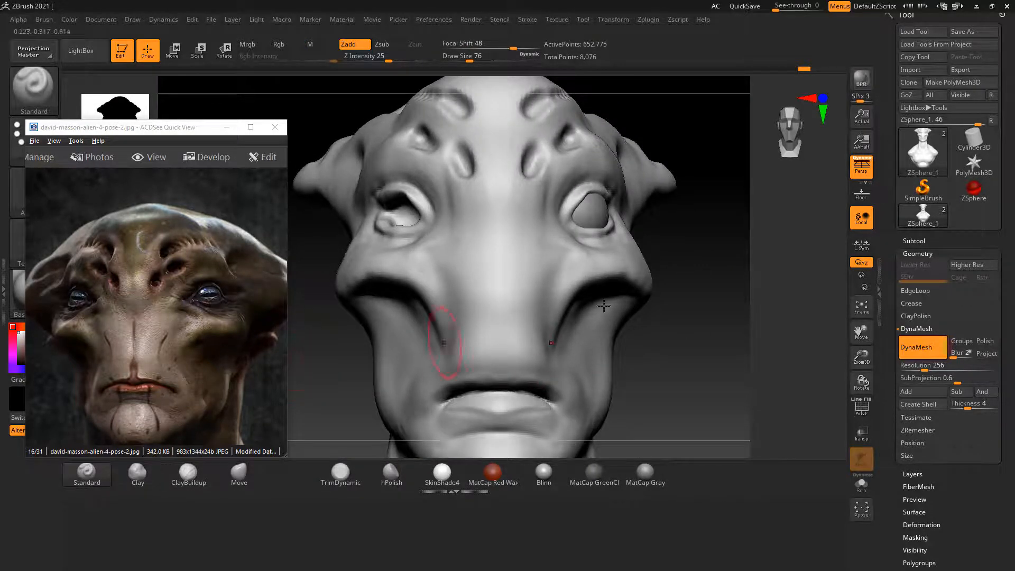
left_click_drag(741, 270, 722, 280)
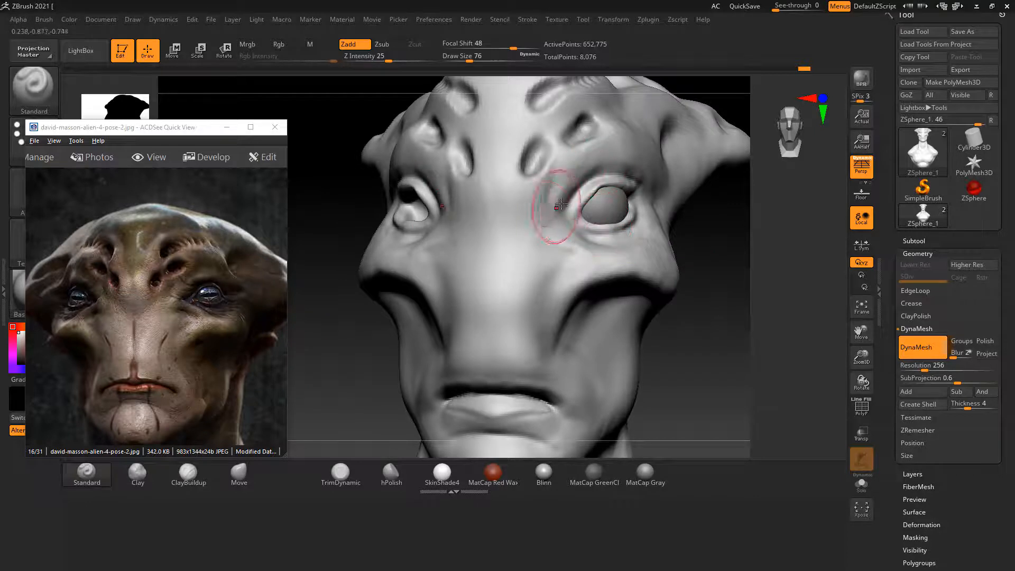
mouse_move(555, 210)
left_mouse_down()
mouse_move(561, 194)
mouse_move(614, 163)
left_mouse_up()
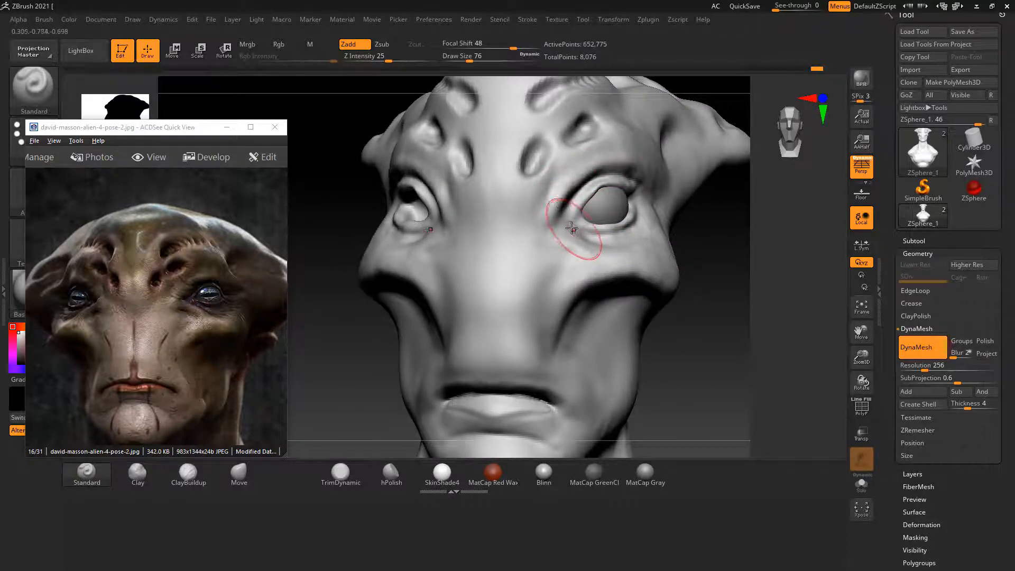
mouse_move(570, 211)
left_mouse_down()
mouse_move(555, 230)
mouse_move(604, 258)
mouse_move(559, 247)
mouse_move(581, 264)
mouse_move(548, 317)
left_mouse_up()
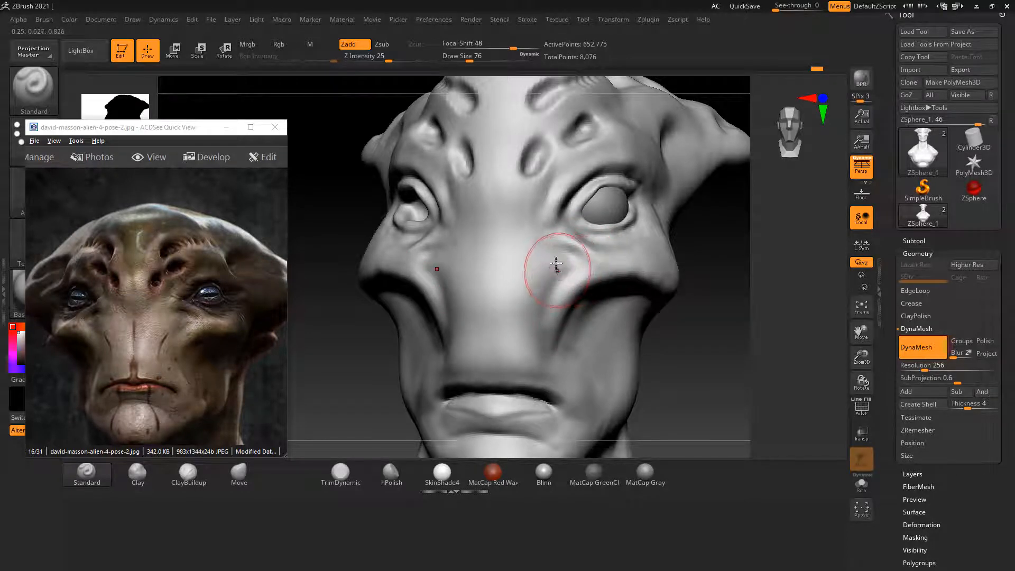
Carve converging grooves between the eyes onto the nose bridge and smooth where they meet.
mouse_move(540, 210)
left_mouse_down("alt")
mouse_move(499, 261)
mouse_move(492, 308)
left_mouse_up("alt")
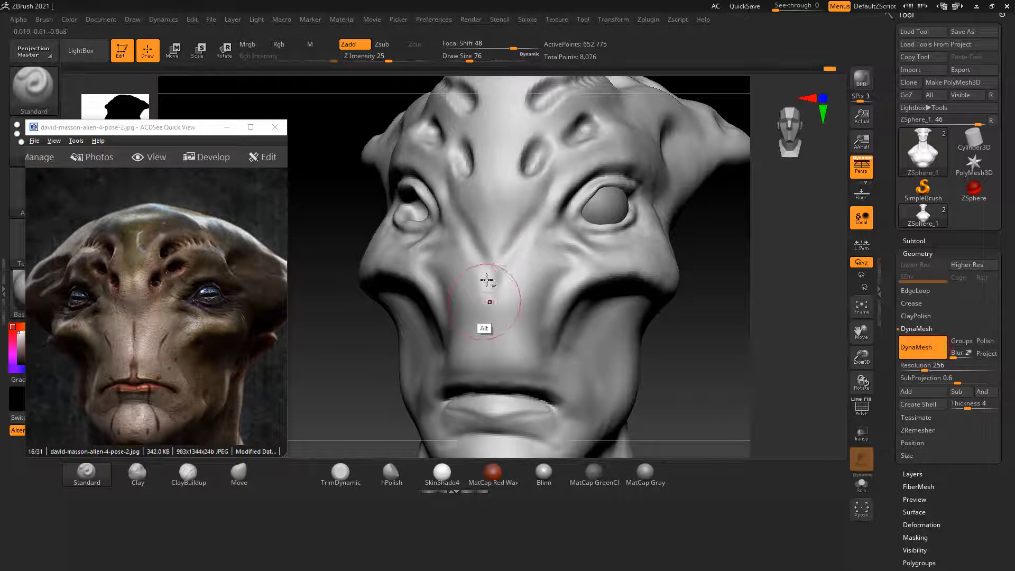
left_click_drag(507, 256, 487, 316, "alt")
left_click_drag(506, 253, 499, 265, "shift")
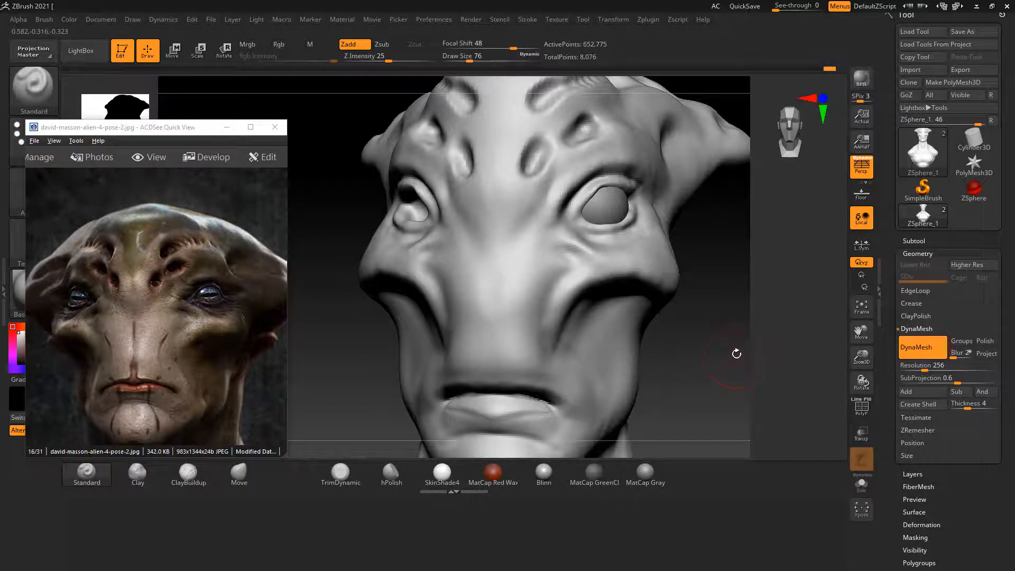
Carve a hollow behind the outer eye corner and build up the fold curving beneath the eye.
left_click_drag(736, 353, 689, 364)
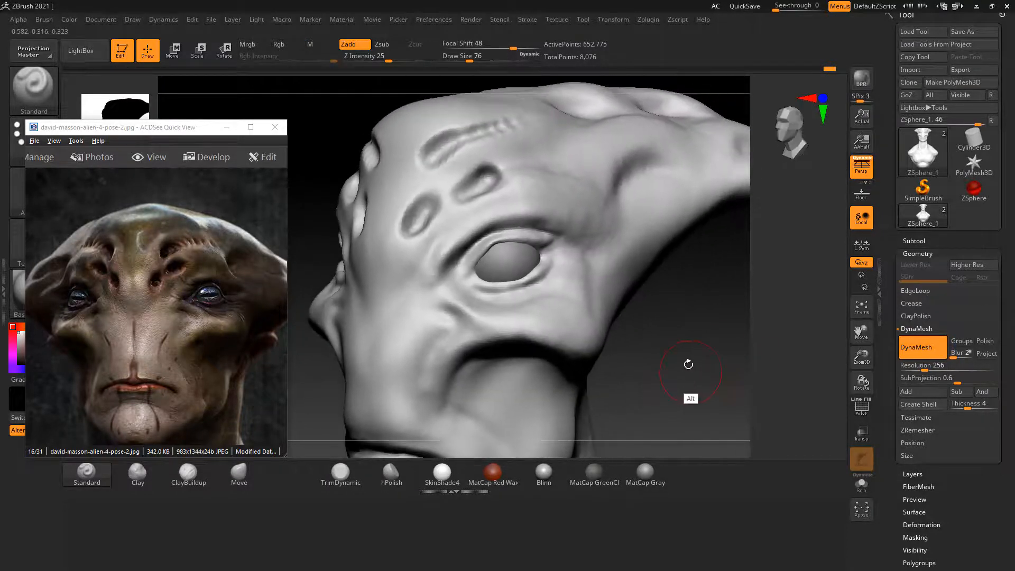
mouse_move(551, 247)
left_mouse_down("alt")
mouse_move(582, 250)
mouse_move(588, 273)
mouse_move(571, 331)
mouse_move(565, 290)
mouse_move(582, 315)
left_mouse_up("alt")
mouse_move(595, 266)
left_mouse_down()
mouse_move(578, 317)
mouse_move(476, 328)
left_mouse_up()
key("shift")
left_click_drag(640, 359, 667, 364)
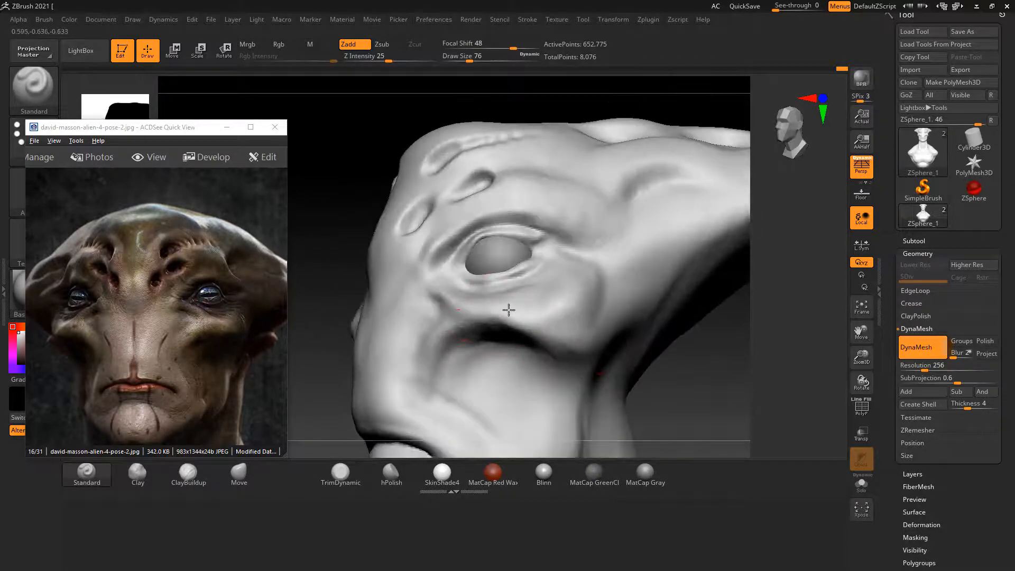
Fill out the cheekbone fold below the eye and deepen the recess beneath it toward the jaw.
mouse_move(494, 316)
left_mouse_down()
mouse_move(468, 321)
mouse_move(534, 305)
left_mouse_up()
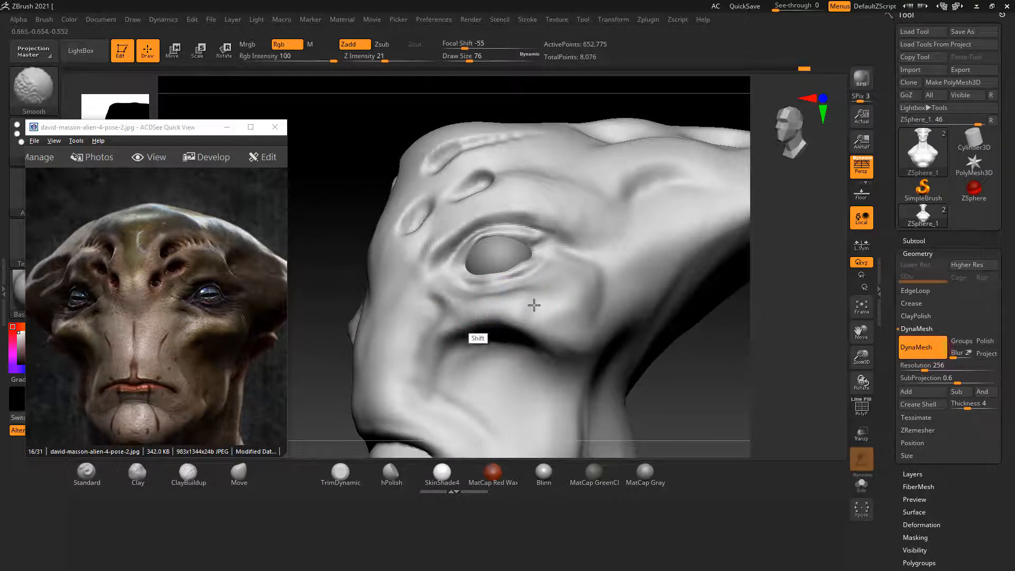
left_click_drag(649, 363, 612, 335)
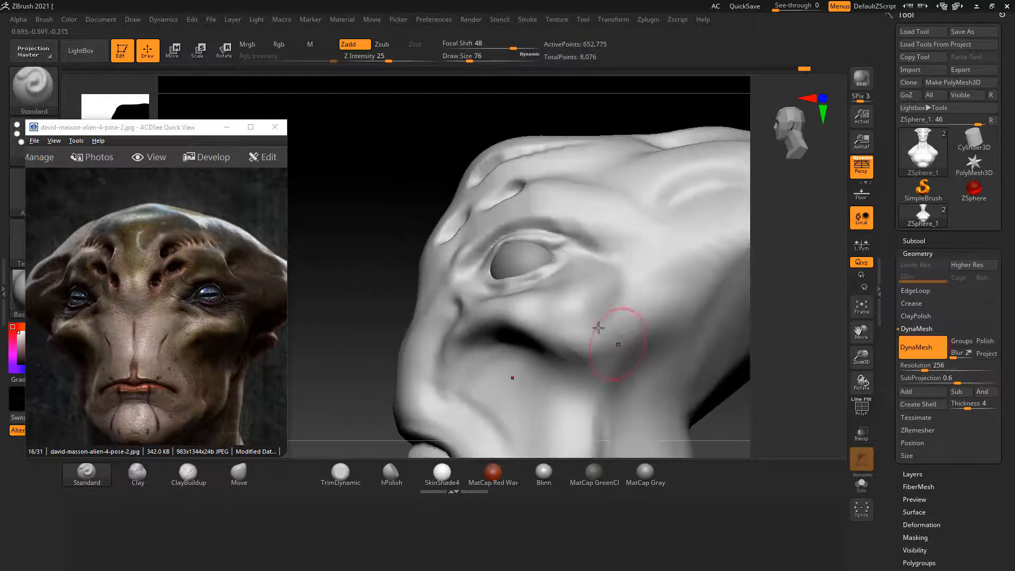
mouse_move(519, 318)
left_mouse_down()
mouse_move(574, 364)
mouse_move(555, 364)
mouse_move(641, 349)
left_mouse_up()
left_click_drag(571, 366, 642, 347, "alt")
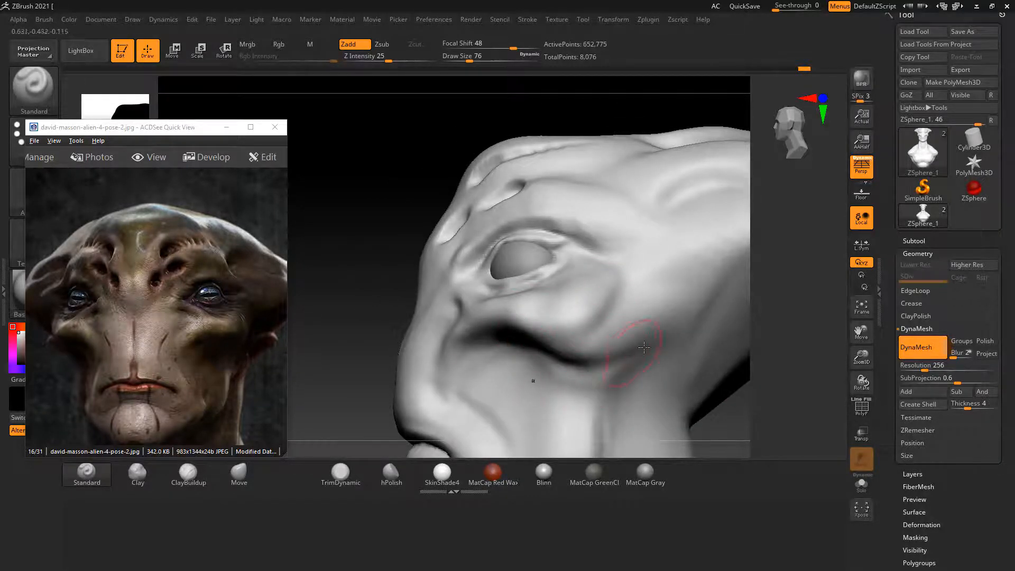
Mask an oval patch on the side of the head behind the jaw, below the cheekbone fold, and invert the mask.
left_click_drag(380, 267, 431, 254)
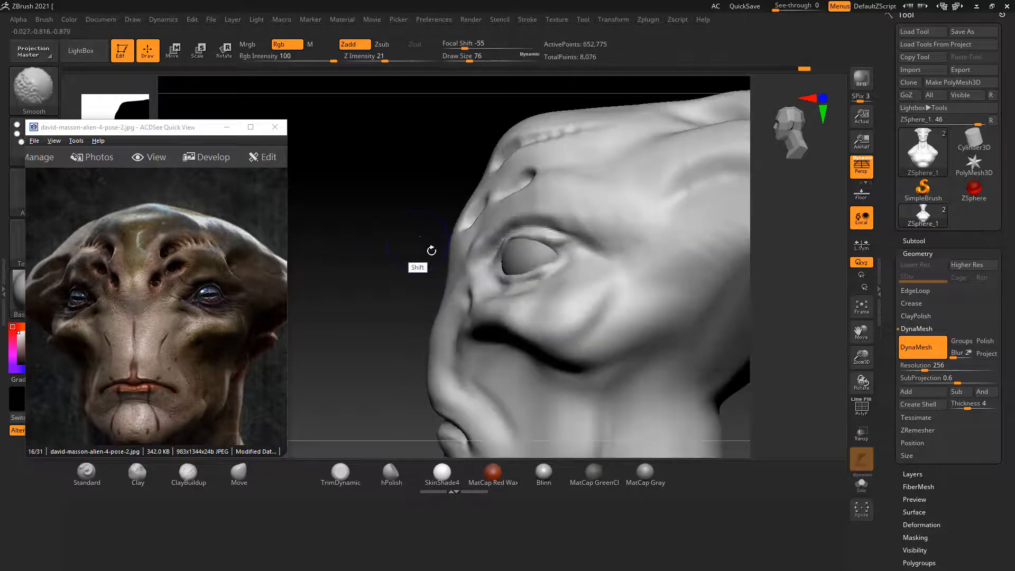
left_click_drag(743, 423, 715, 336)
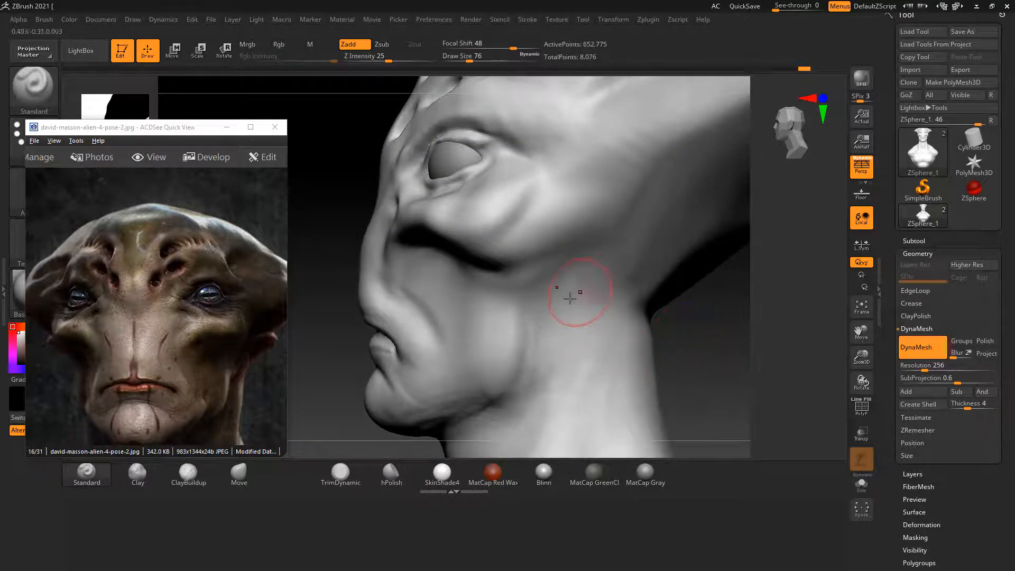
key("ctrl")
mouse_move(578, 283)
left_mouse_down("ctrl")
mouse_move(569, 276)
mouse_move(562, 305)
mouse_move(570, 285)
mouse_move(575, 296)
left_mouse_up("ctrl")
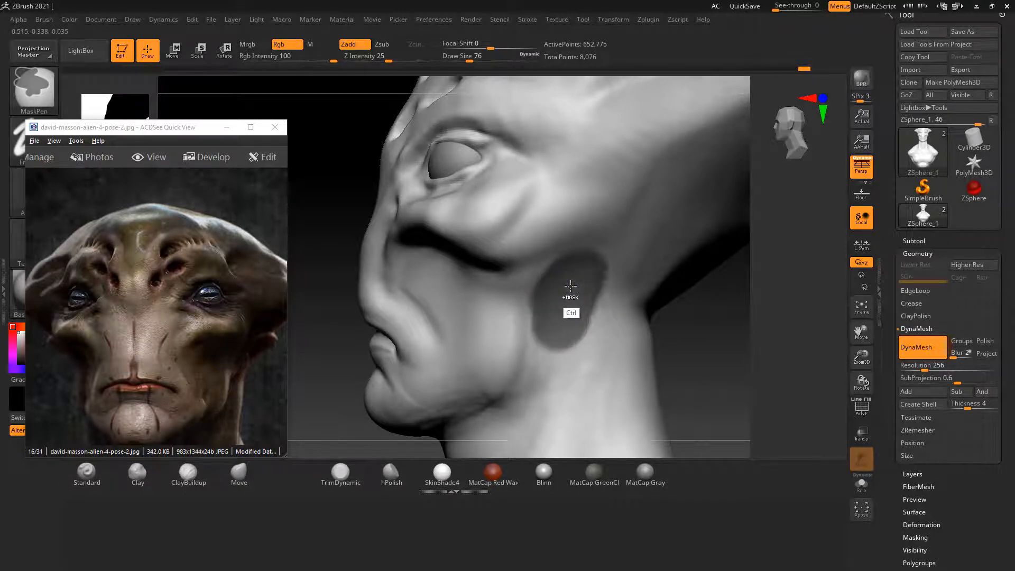
left_click(711, 342, "ctrl")
left_click_drag(718, 336, 740, 340)
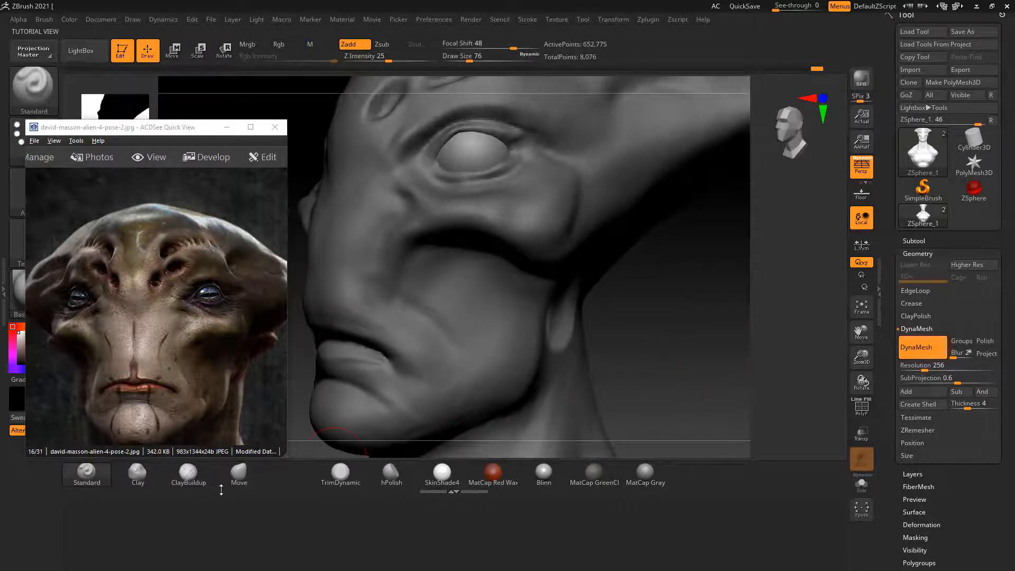
Pull the unmasked patch outward and back into an ear shape with the Move brush at draw size 164.
left_click(246, 483)
left_click_drag(645, 303, 582, 312)
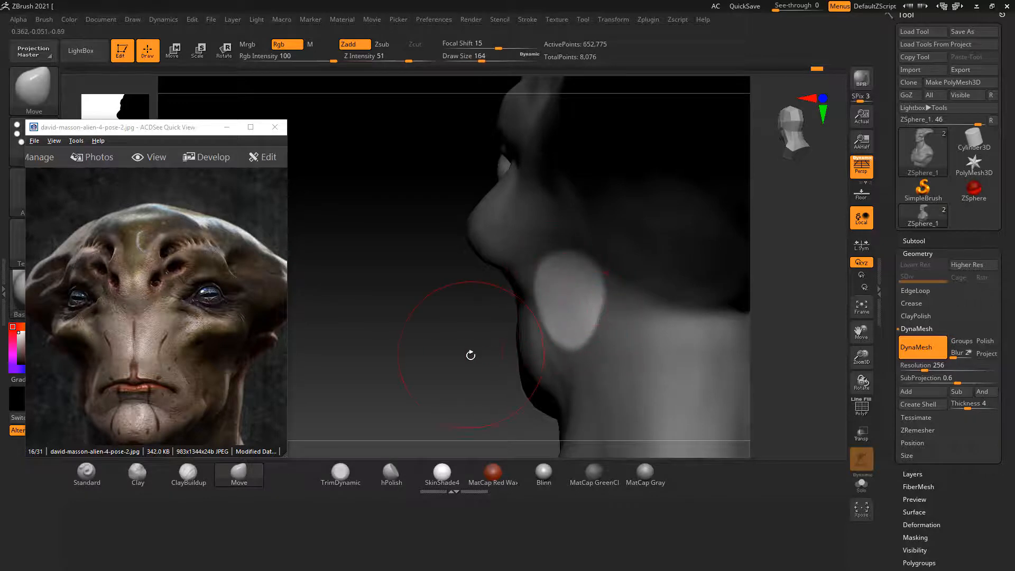
left_click_drag(471, 355, 579, 299)
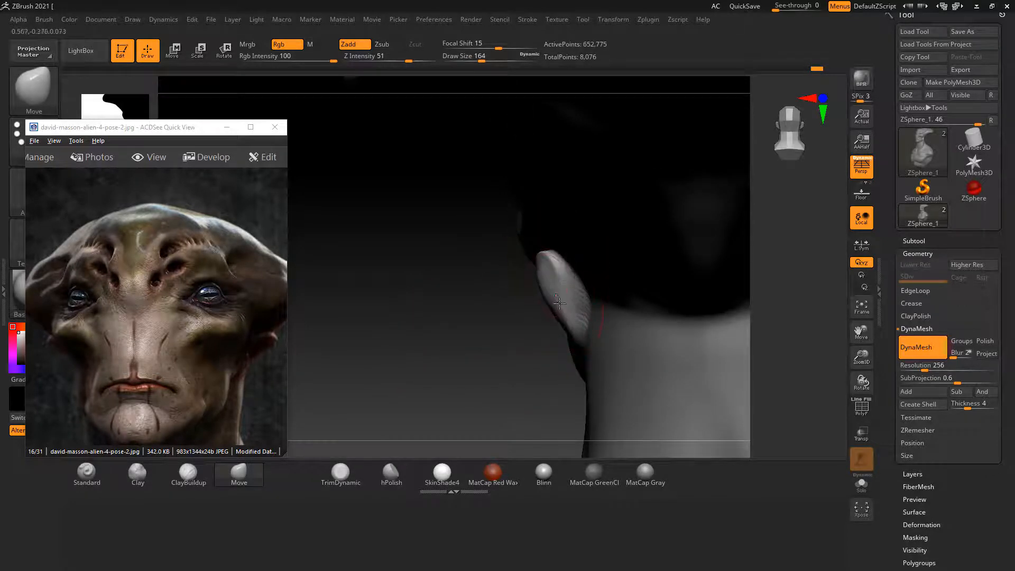
mouse_move(544, 338)
left_mouse_down()
mouse_move(523, 356)
mouse_move(655, 326)
mouse_move(596, 292)
mouse_move(630, 323)
mouse_move(619, 283)
mouse_move(664, 290)
mouse_move(640, 281)
left_mouse_up()
mouse_move(572, 265)
left_mouse_down()
mouse_move(643, 273)
mouse_move(561, 280)
mouse_move(571, 285)
left_mouse_up()
mouse_move(658, 297)
left_mouse_down()
mouse_move(550, 312)
mouse_move(565, 362)
left_mouse_up()
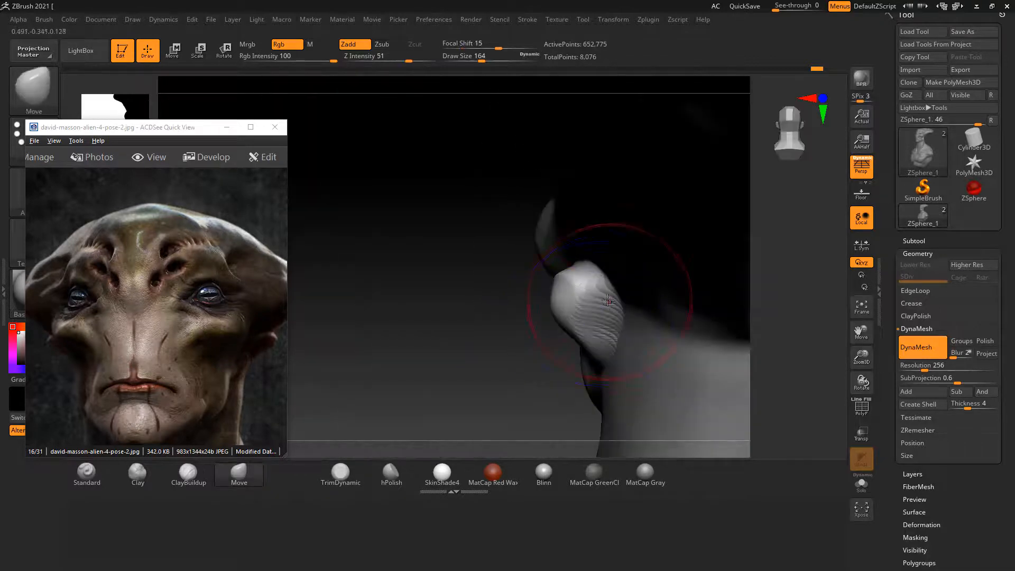
mouse_move(596, 280)
left_mouse_down()
mouse_move(579, 294)
mouse_move(599, 319)
left_mouse_up()
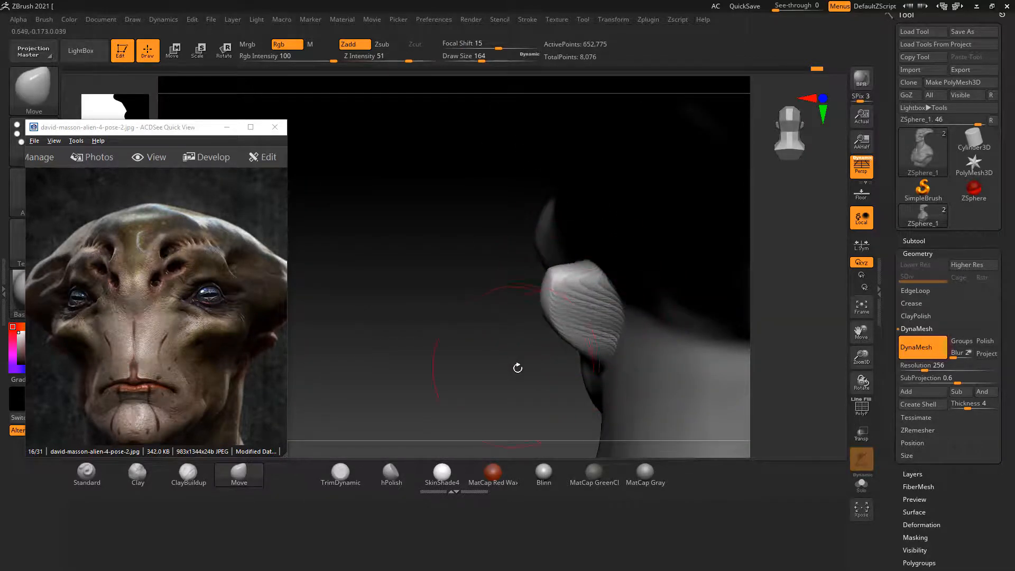
Smooth the inner surface of the new ear at draw size 64 and clear the mask.
left_click_drag(517, 367, 672, 331)
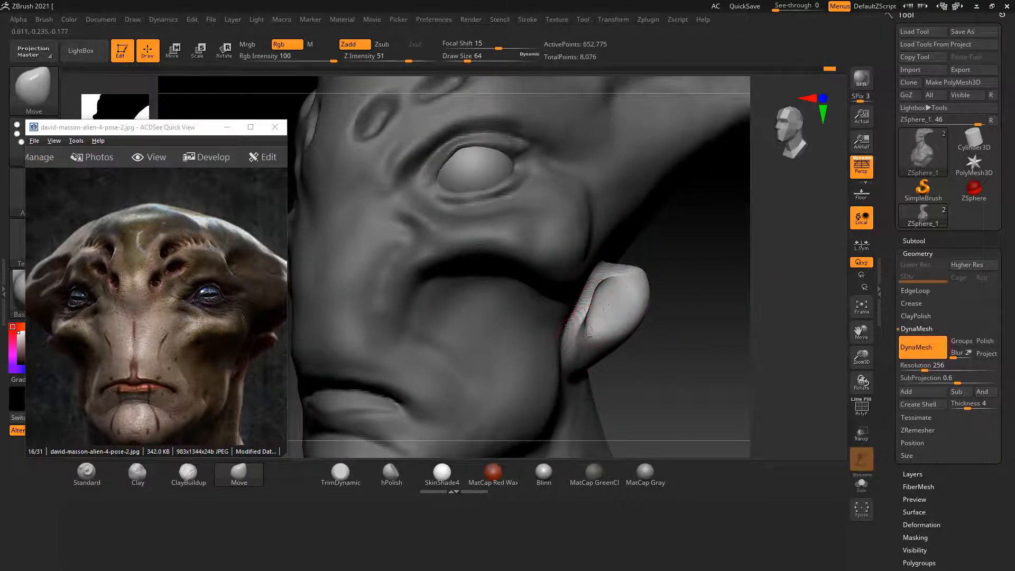
left_click_drag(616, 307, 610, 292, "shift")
left_click_drag(702, 312, 648, 300, "shift")
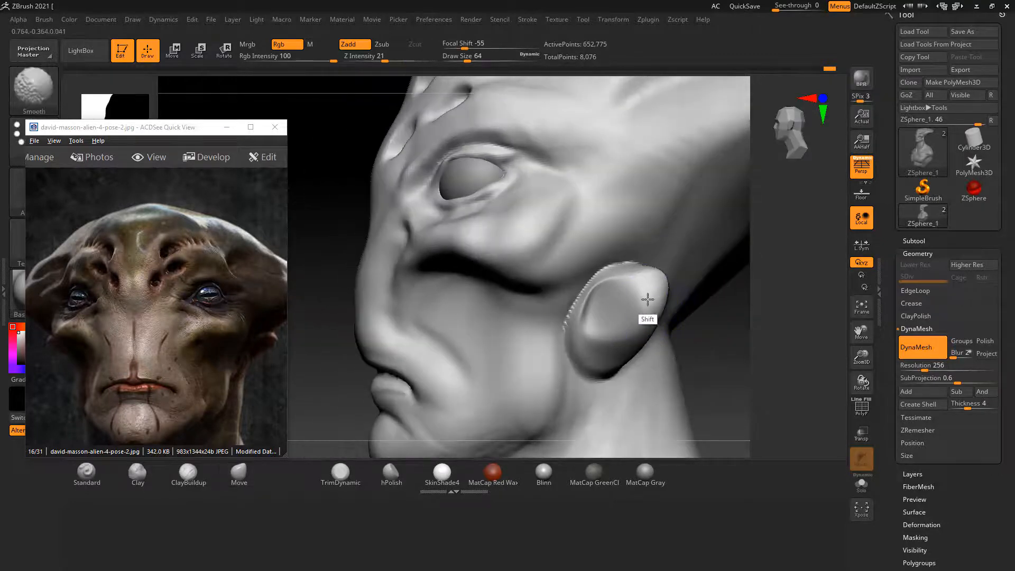
Carve the hollow and inner rim of the ear with the Standard brush at draw size 28, smoothing its front edge.
left_click(189, 473)
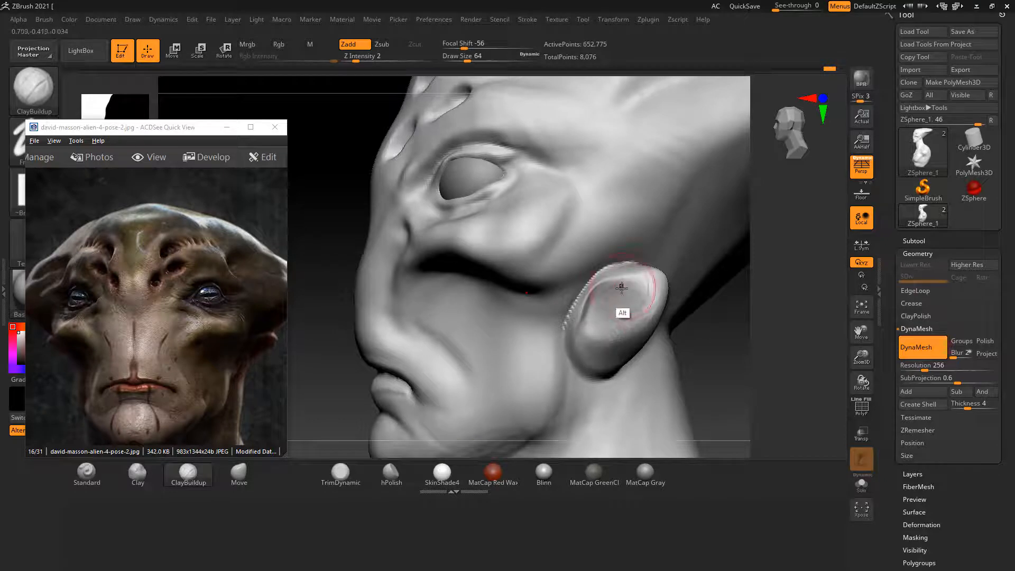
key("bracketleft")
key("bracketleft")
key("bracketleft")
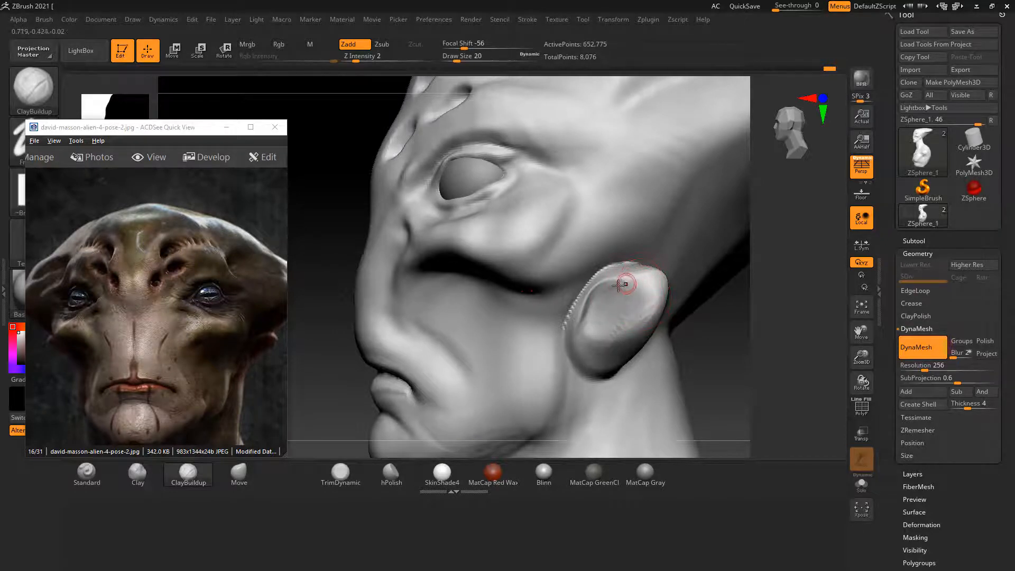
left_click(87, 473)
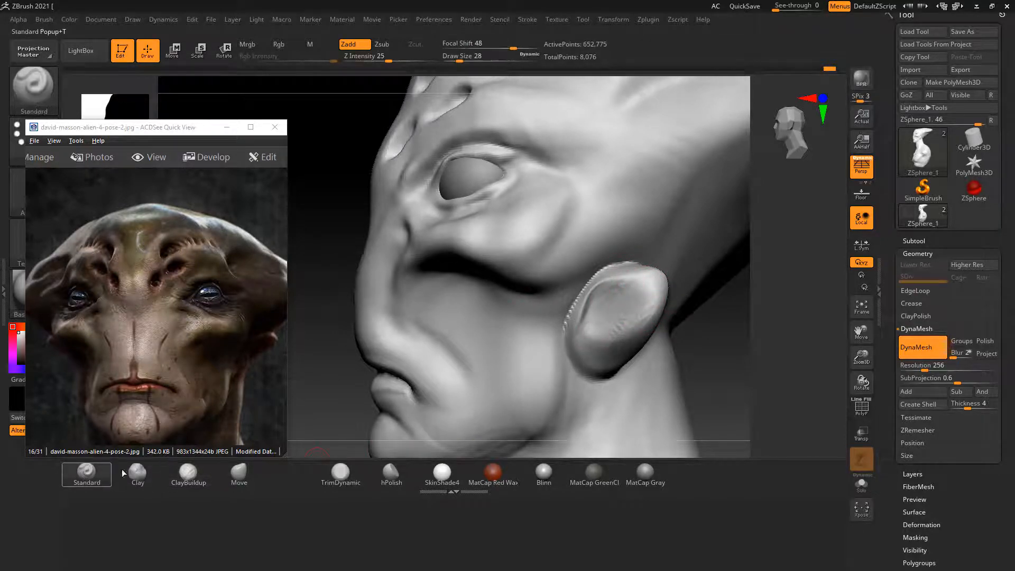
mouse_move(613, 290)
left_mouse_down("alt")
mouse_move(635, 308)
mouse_move(617, 338)
mouse_move(620, 328)
mouse_move(591, 346)
left_mouse_up("alt")
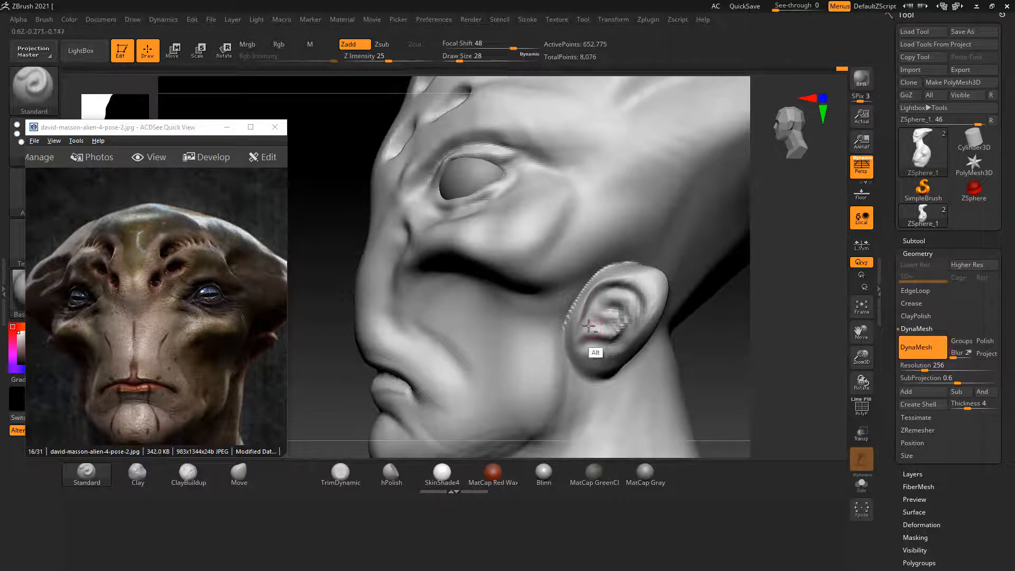
key("shift")
mouse_move(593, 299)
left_mouse_down("shift")
mouse_move(601, 281)
mouse_move(586, 324)
left_mouse_up("shift")
key("alt")
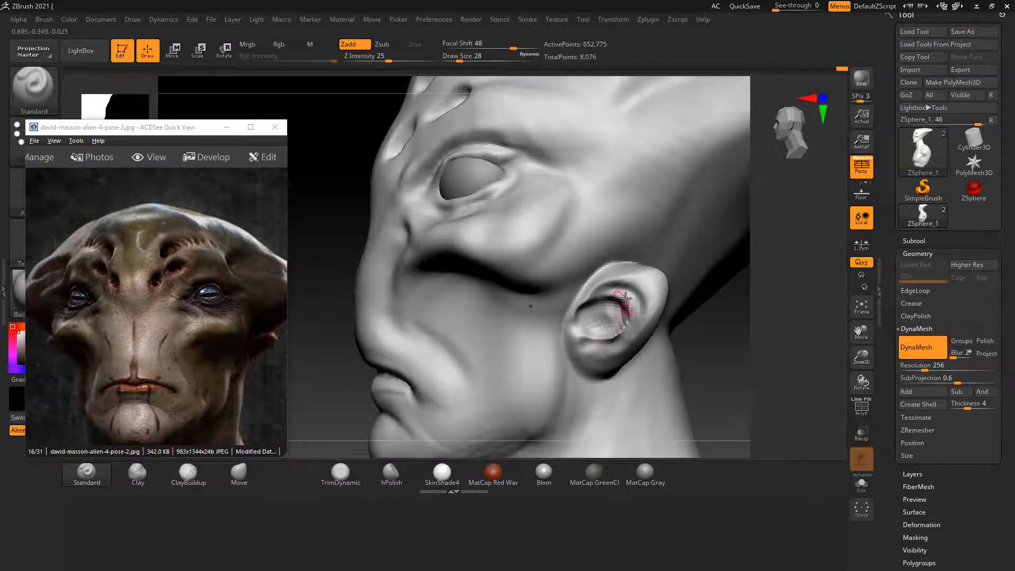
Smooth the ear's inner folds and deepen the groove beneath its upper rim.
key("shift")
mouse_move(615, 316)
left_mouse_down("shift")
mouse_move(593, 332)
mouse_move(593, 284)
left_mouse_up("shift")
mouse_move(687, 341)
left_mouse_down()
mouse_move(729, 343)
mouse_move(719, 339)
left_mouse_up()
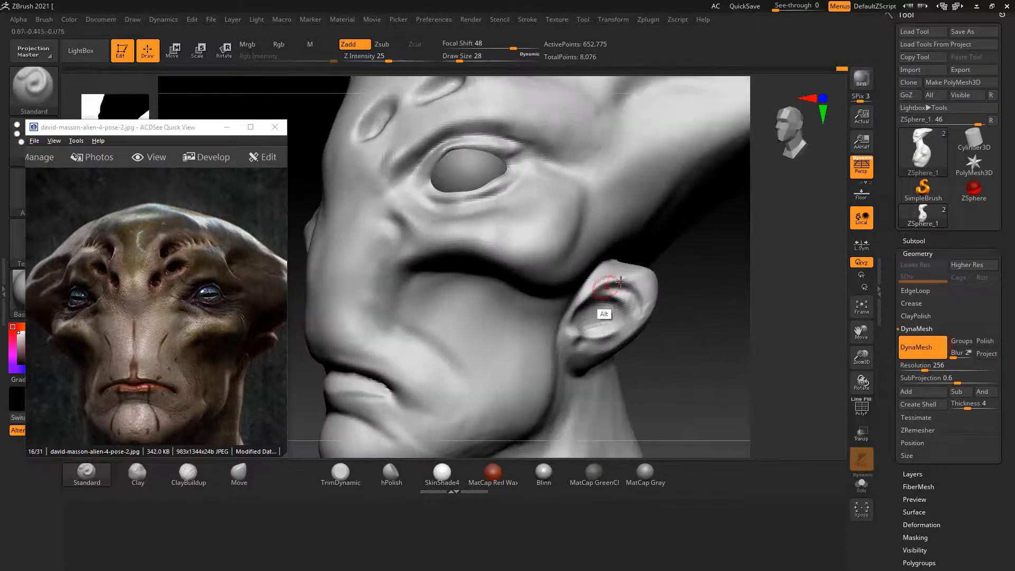
mouse_move(712, 274)
left_mouse_down()
mouse_move(645, 294)
mouse_move(653, 328)
mouse_move(658, 299)
left_mouse_up()
Remesh the bust with DynaMesh at resolution 256 and smooth the stretched surface on the back of the ear.
mouse_move(596, 344)
left_mouse_down()
mouse_move(471, 342)
mouse_move(478, 361)
mouse_move(420, 370)
mouse_move(426, 356)
mouse_move(426, 403)
left_mouse_up()
key("shift+f")
key("shift+f")
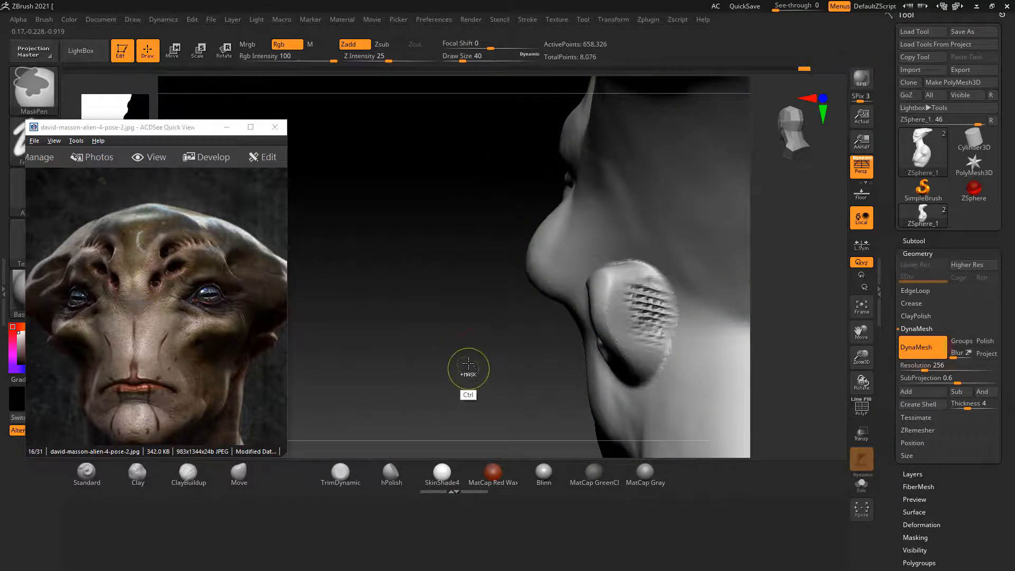
key("shift")
mouse_move(660, 282)
left_mouse_down("shift")
mouse_move(632, 267)
mouse_move(641, 297)
left_mouse_up("shift")
Carve a vertical groove down the back of the ear at draw size 40 and smooth the surface beside it.
left_click_drag(512, 346, 578, 312)
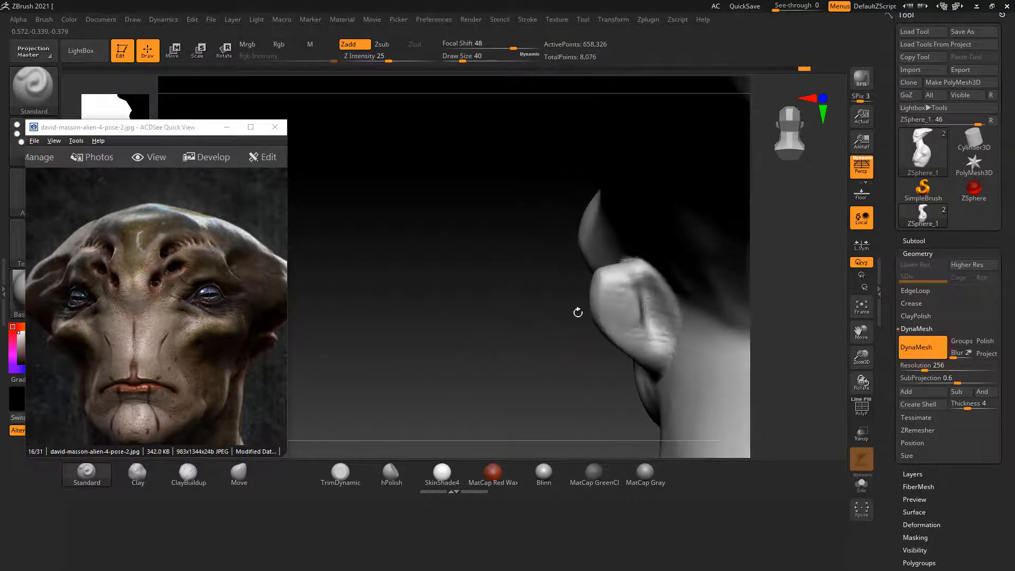
left_click_drag(535, 352, 307, 380)
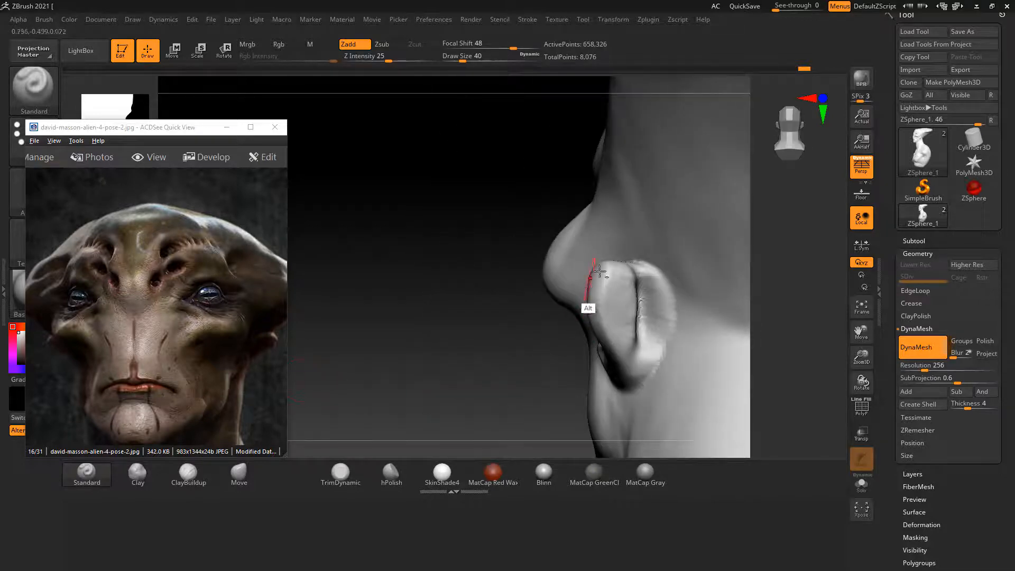
key("shift")
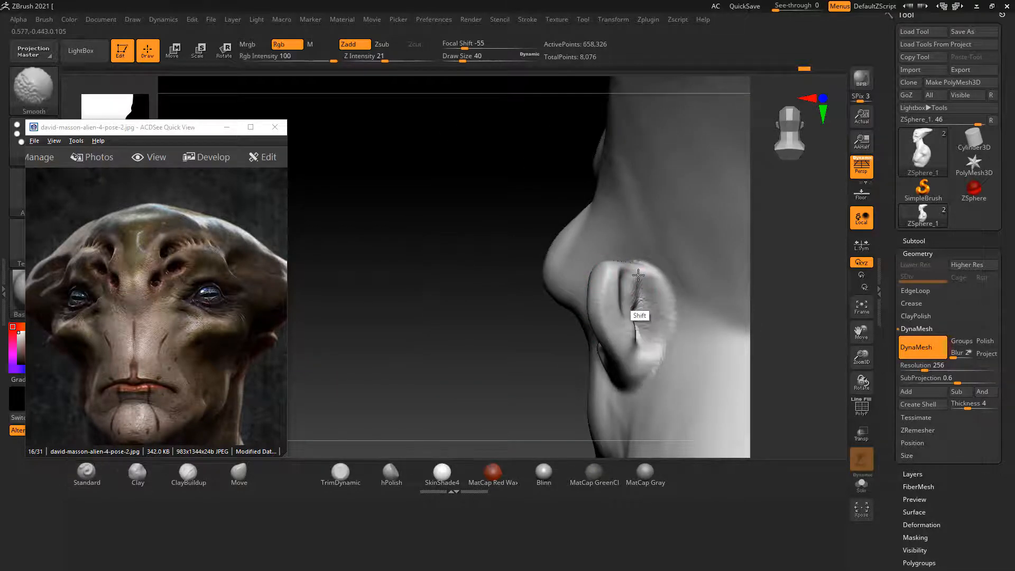
left_click_drag(638, 275, 632, 344, "shift")
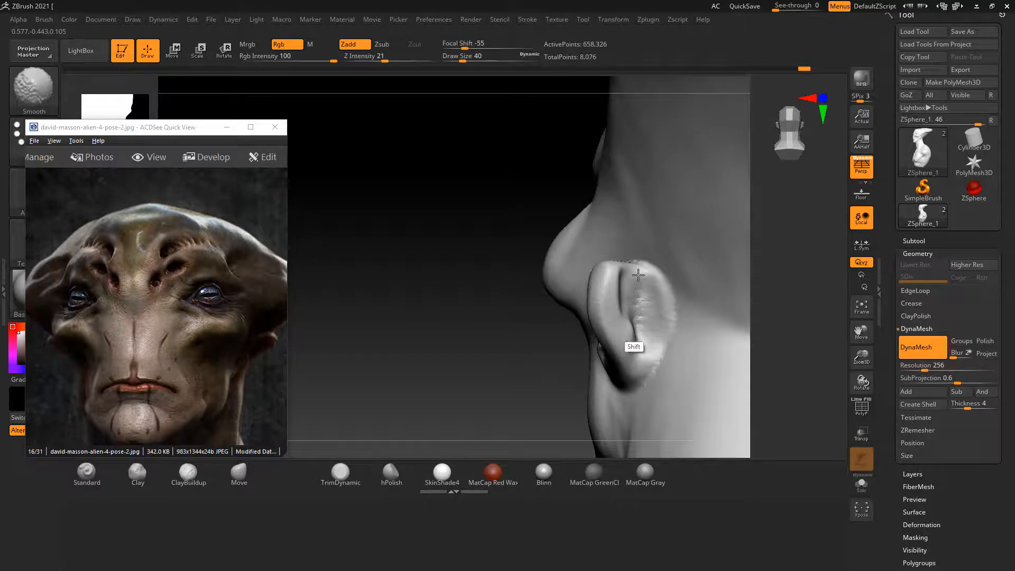
Adjust the shape of the ear's upper rim and inner fold with the Move brush at draw size 80.
mouse_move(483, 347)
left_mouse_down()
mouse_move(723, 294)
mouse_move(744, 335)
mouse_move(753, 329)
mouse_move(779, 352)
mouse_move(748, 353)
mouse_move(732, 335)
mouse_move(710, 333)
left_mouse_up()
left_click(236, 472)
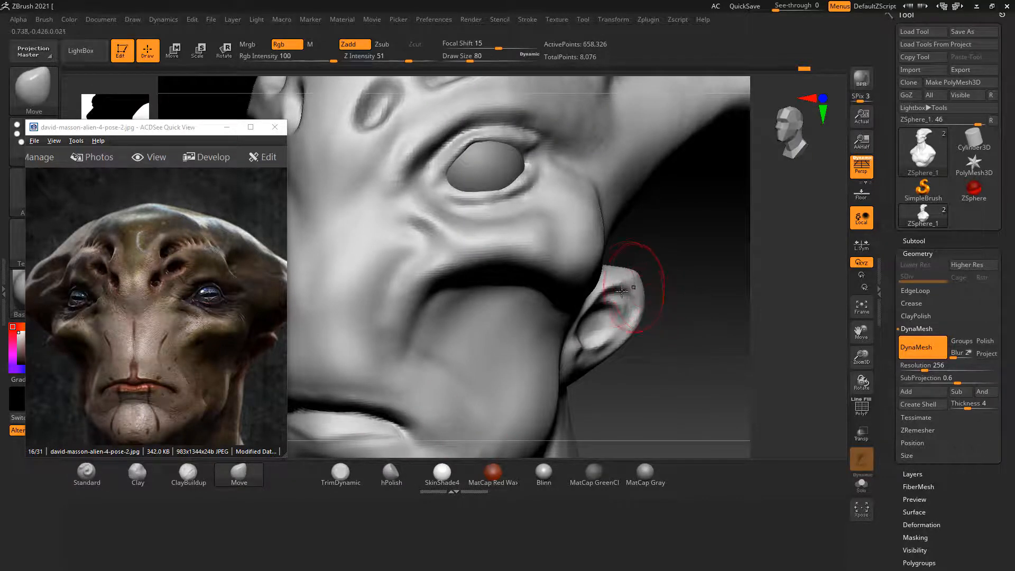
left_click_drag(622, 290, 618, 284)
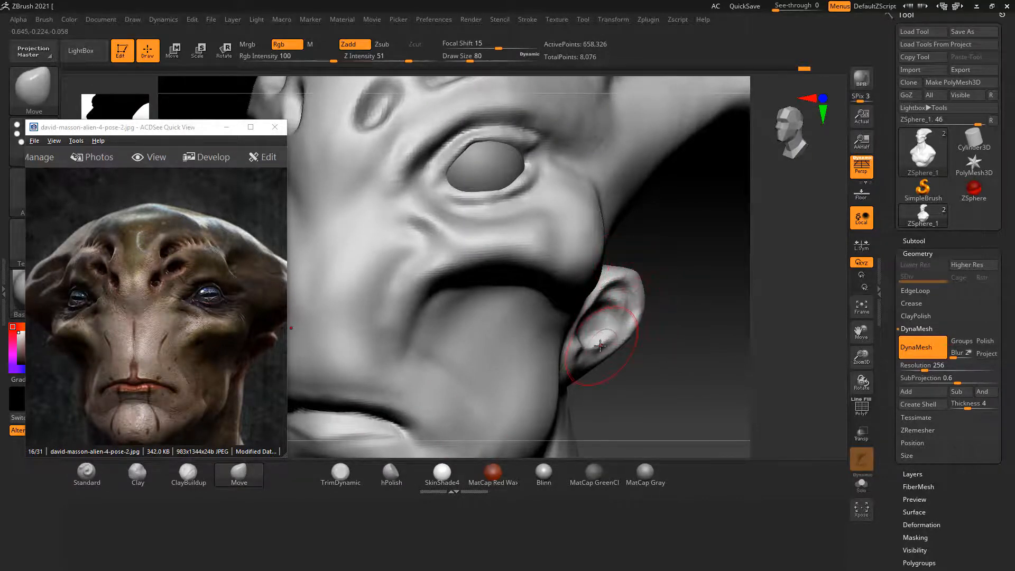
key("alt+Tab")
left_click(655, 165, "alt")
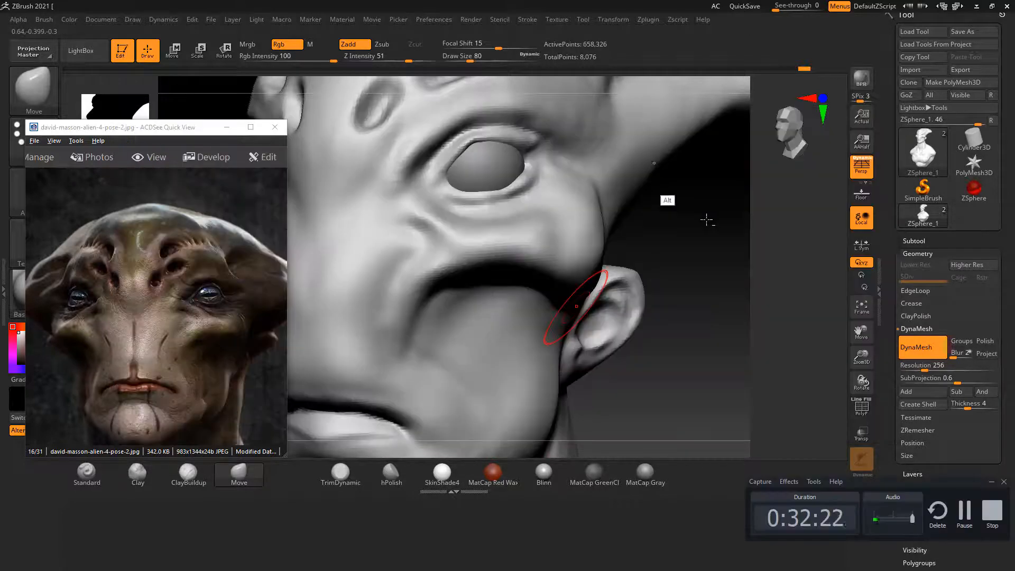
left_click(964, 522)
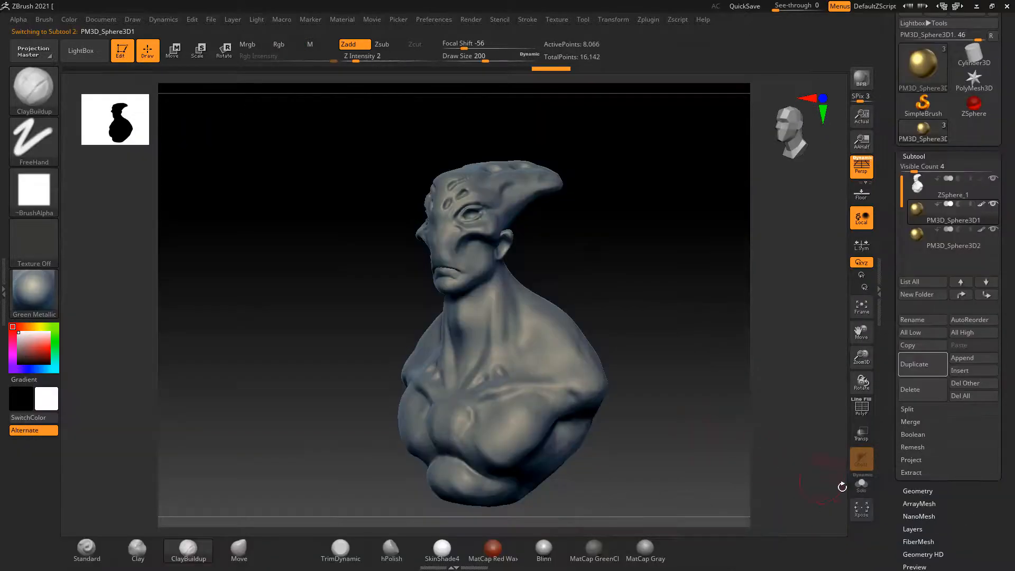
Inspect the two eyeball spheres by isolating each one and temporarily hiding the bust.
left_click(862, 483)
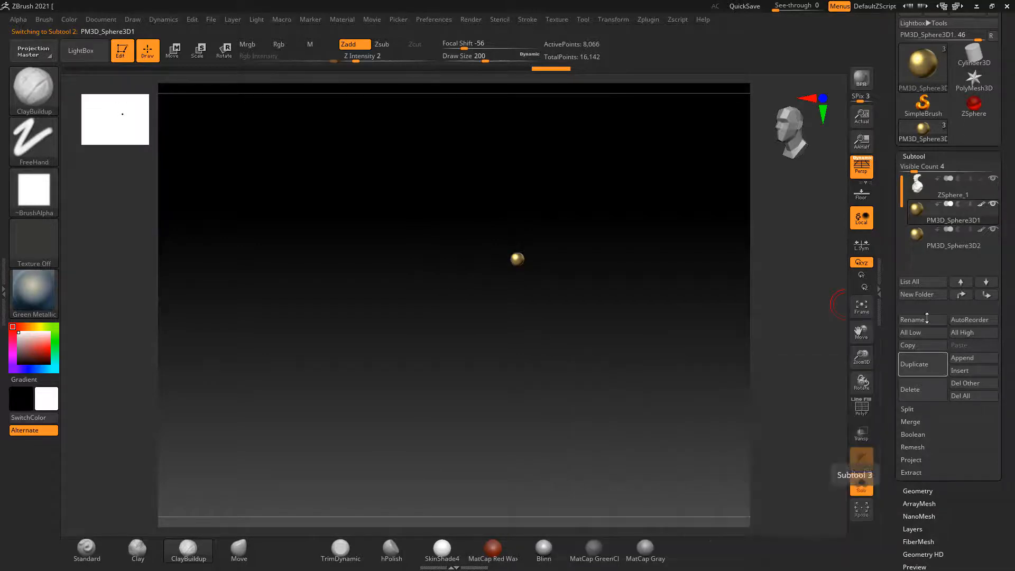
left_click(862, 488)
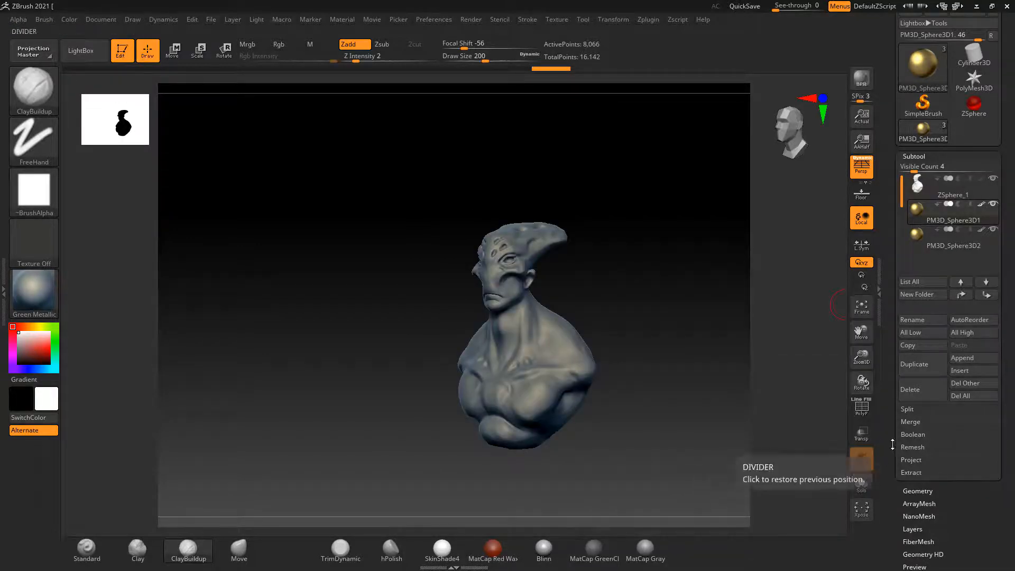
left_click(993, 179)
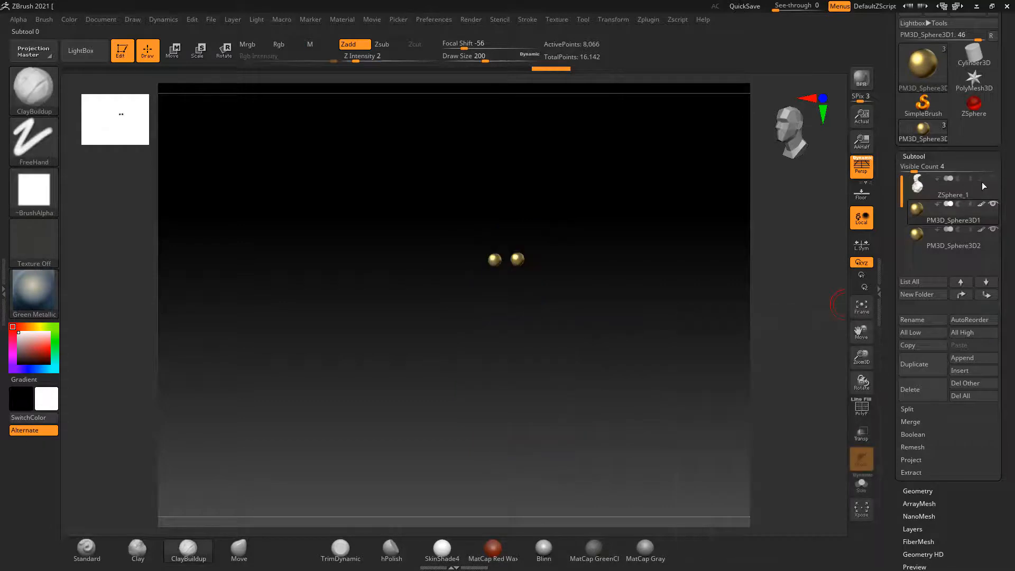
left_click(992, 180)
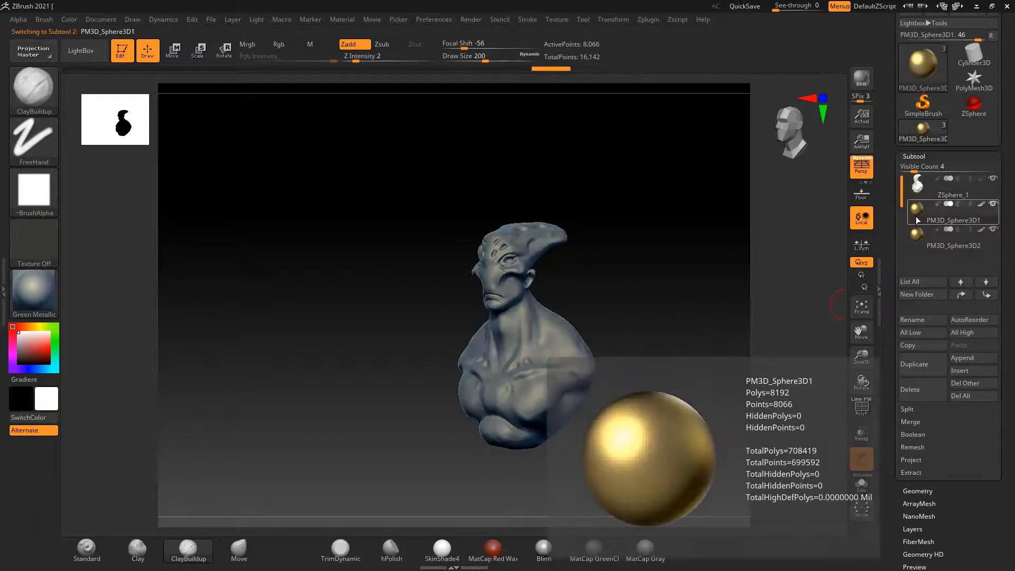
left_click(926, 234)
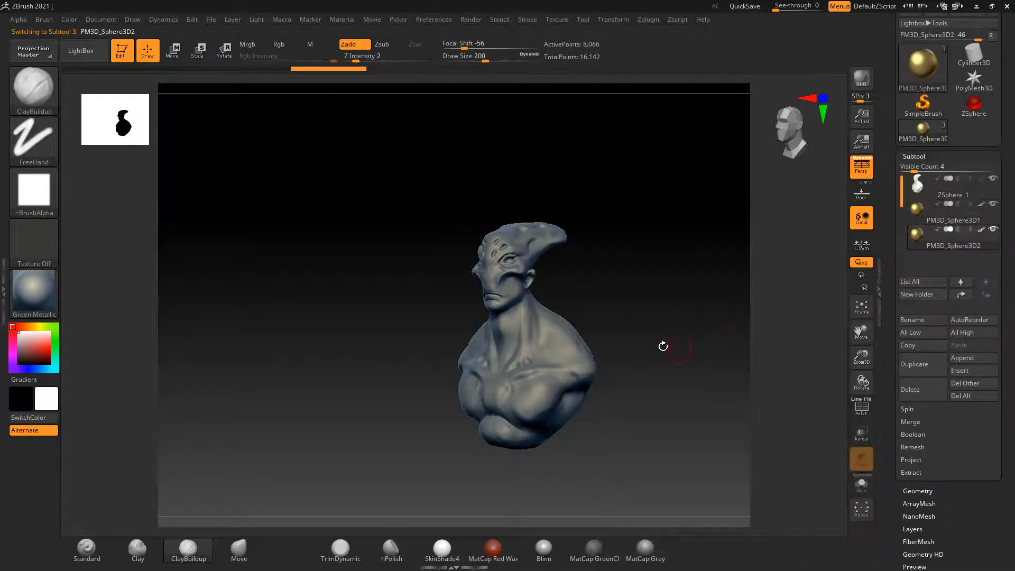
left_click(862, 484)
left_click(862, 485)
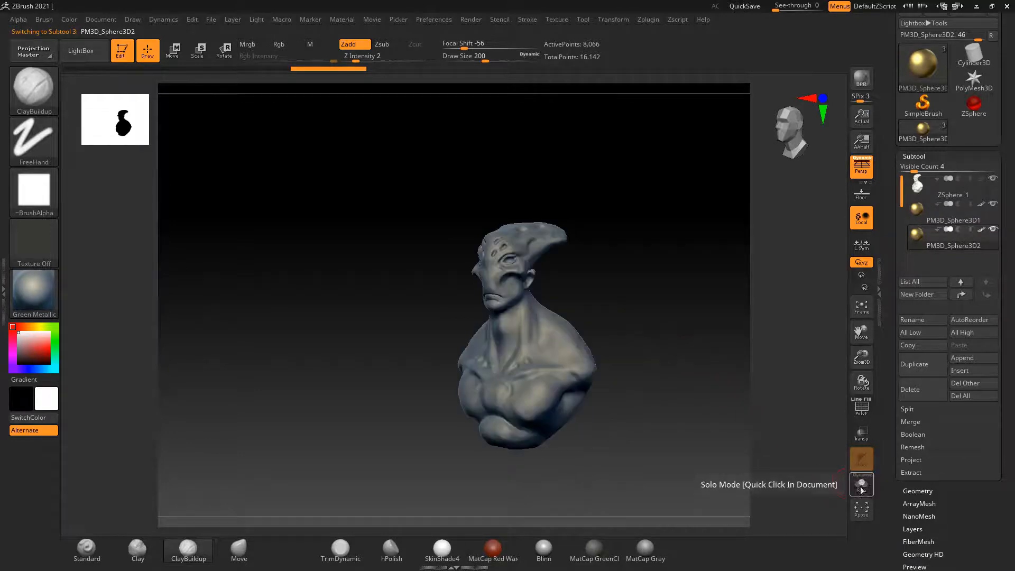
Select the PM3D_Sphere3D1 eyeball and make a BPR render of the bust in a three-quarter view.
left_click(558, 340, "alt")
left_click_drag(671, 283, 763, 246, "shift")
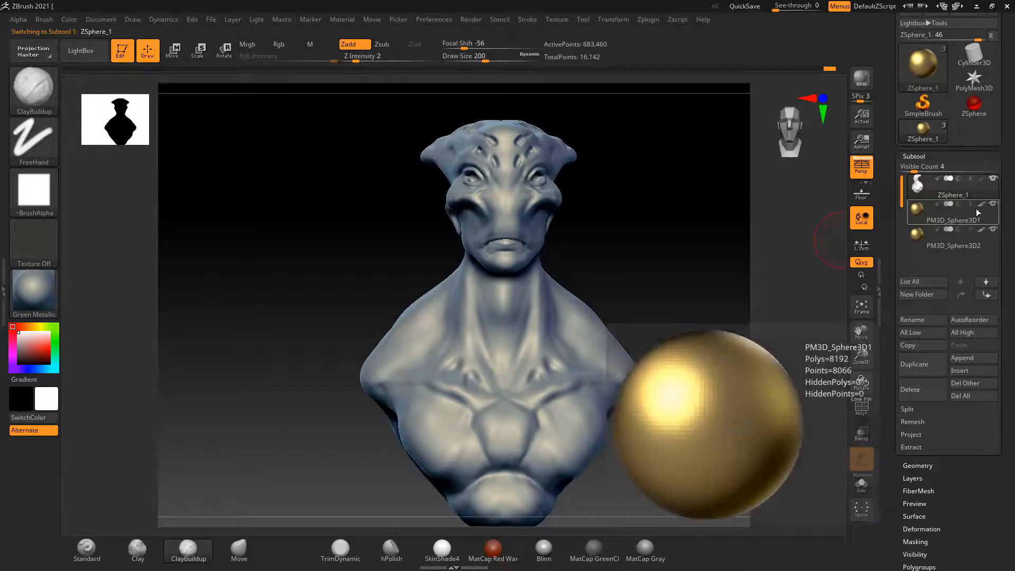
left_click(918, 211)
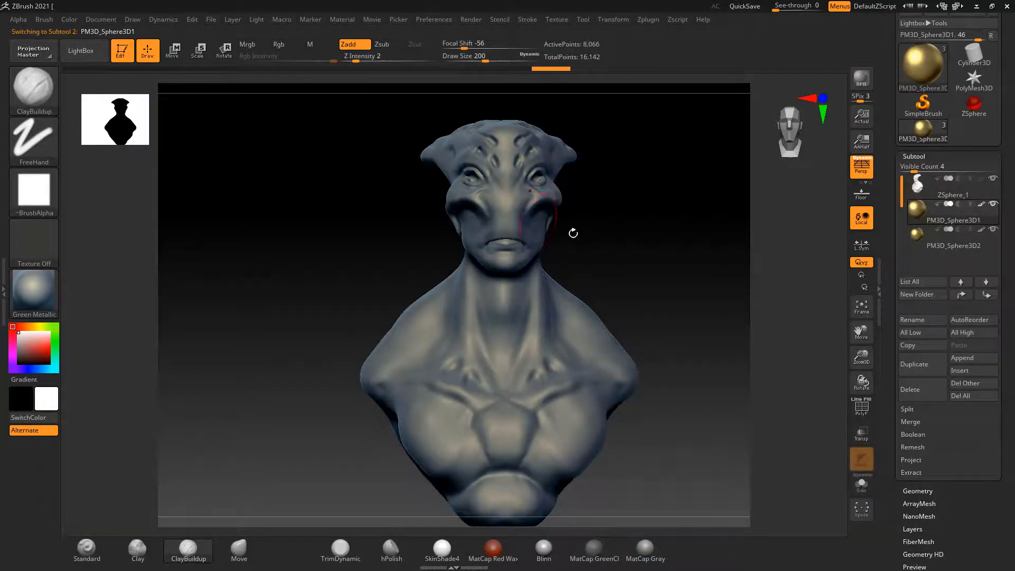
left_click_drag(573, 233, 634, 240)
left_click(861, 79)
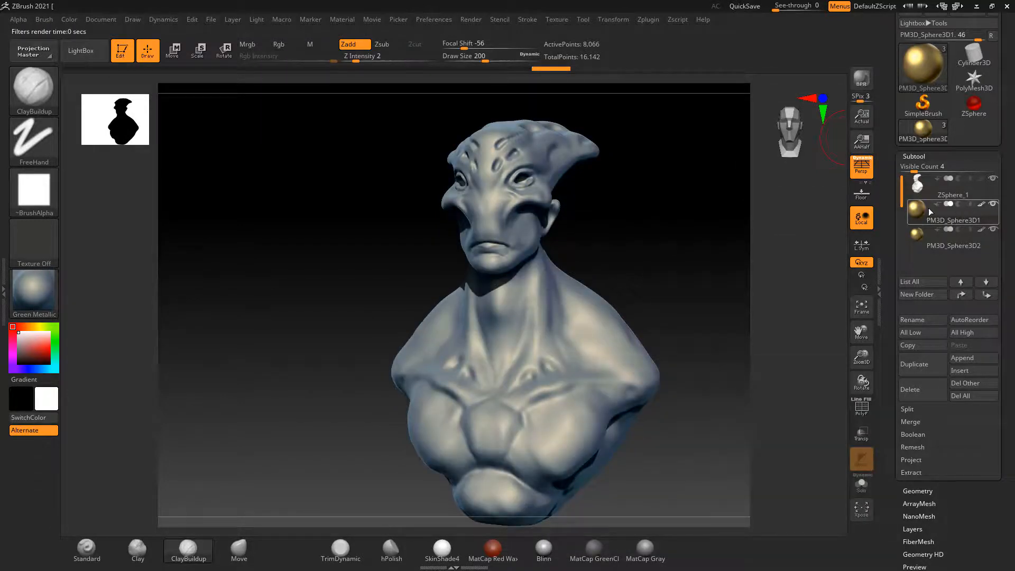
key("ctrl+shift")
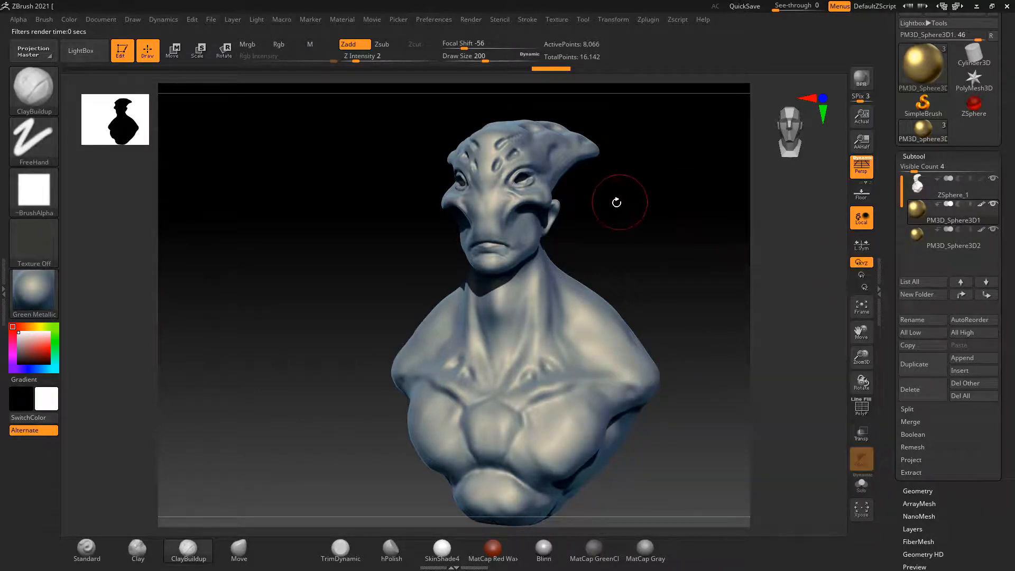
key("alt+Tab")
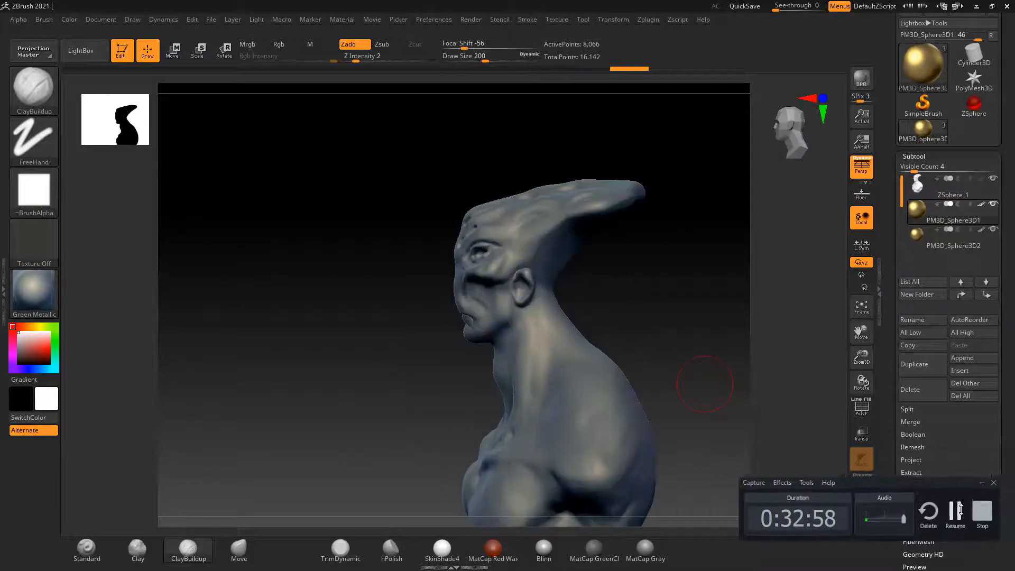
left_click(958, 510)
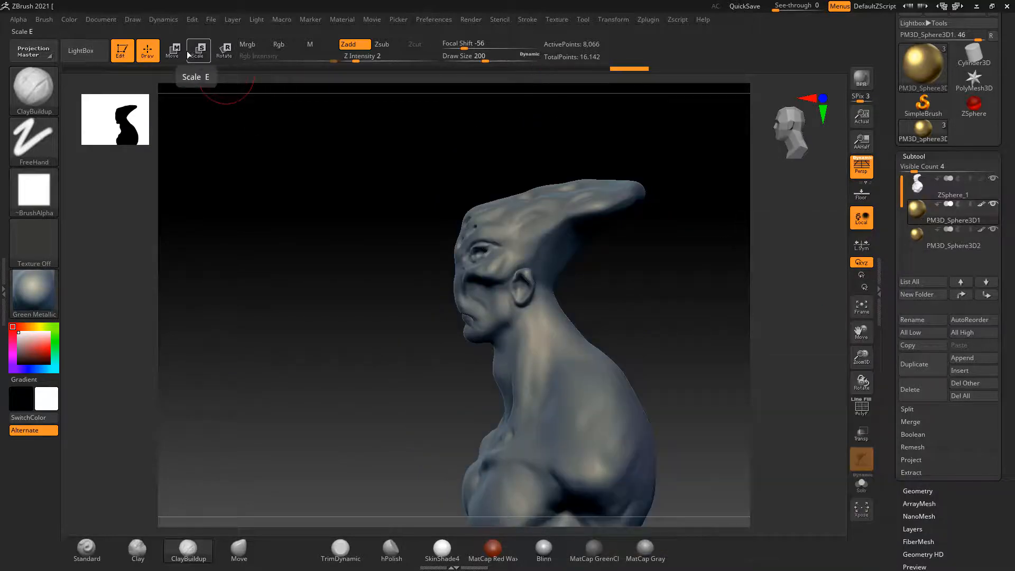
Reposition the PM3D_Sphere3D1 eyeball inside its eye socket with the Move gizmo, adjusting it from the side and the front.
left_click(173, 50)
mouse_move(459, 251)
left_mouse_down()
mouse_move(431, 250)
mouse_move(452, 252)
left_mouse_up()
left_click_drag(629, 285, 711, 374)
left_click_drag(699, 320, 259, 374, "alt")
left_click_drag(416, 250, 431, 250)
left_click_drag(231, 302, 900, 313)
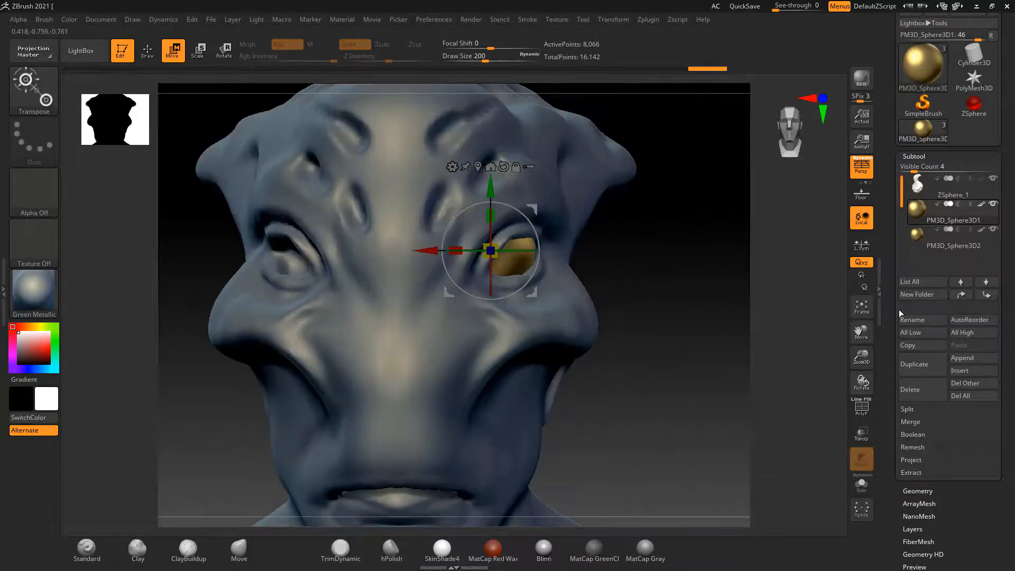
Delete the old PM3D_Sphere3D2 eyeball and duplicate the repositioned PM3D_Sphere3D1 eyeball.
left_click(917, 241)
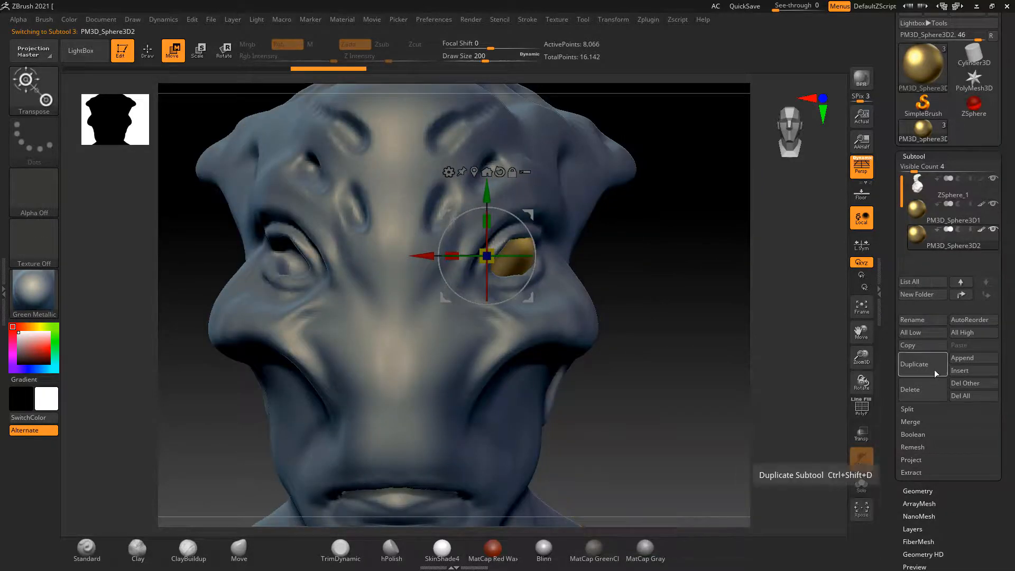
left_click(929, 388)
left_click(764, 410)
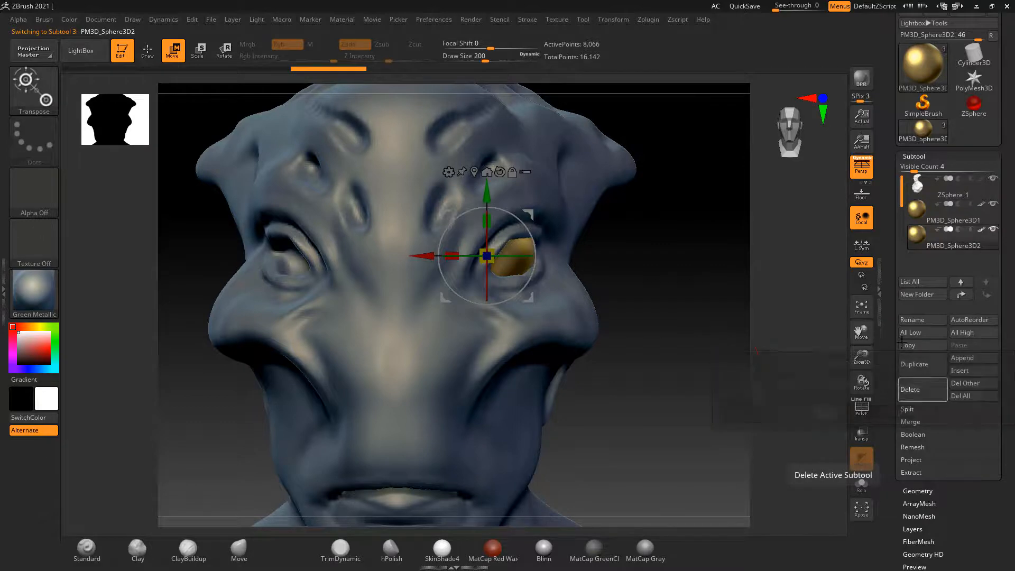
left_click(925, 369)
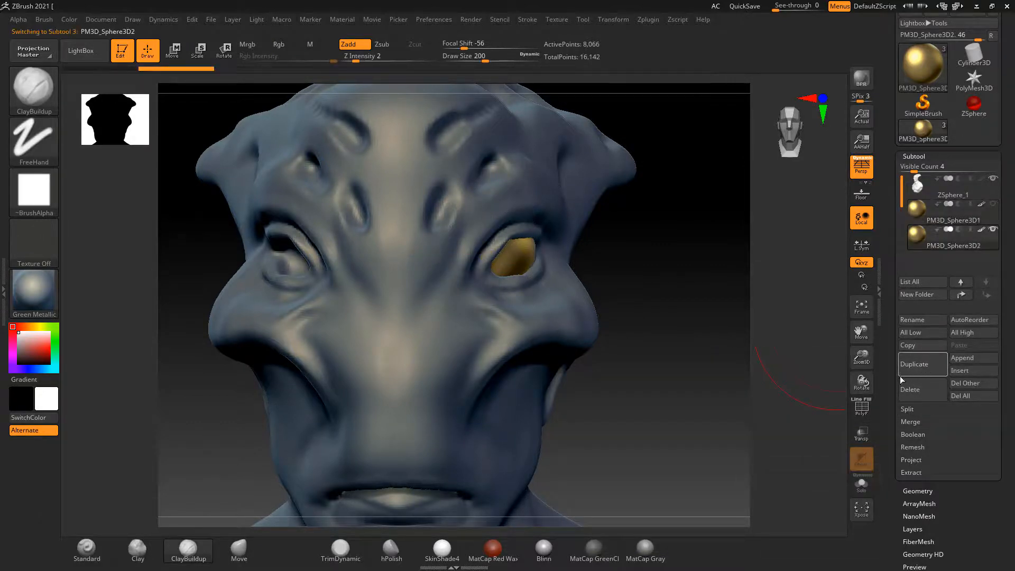
Mirror the duplicated eyeball into the opposite eye socket with the Mirror deformation and make the PM3D_Sphere3D1 subtool visible.
left_click_drag(887, 365, 887, 284)
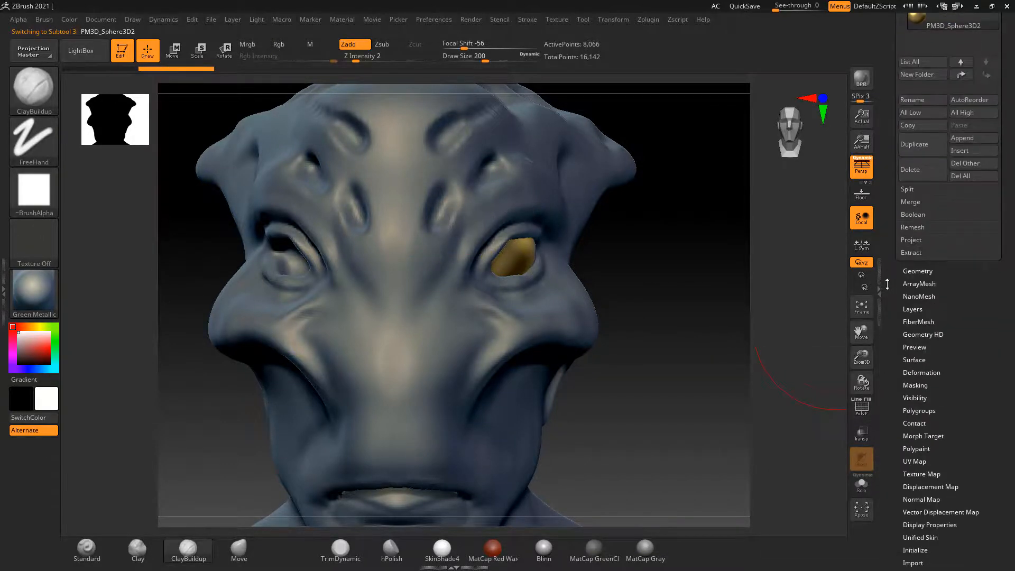
left_click(921, 372)
left_click(928, 75)
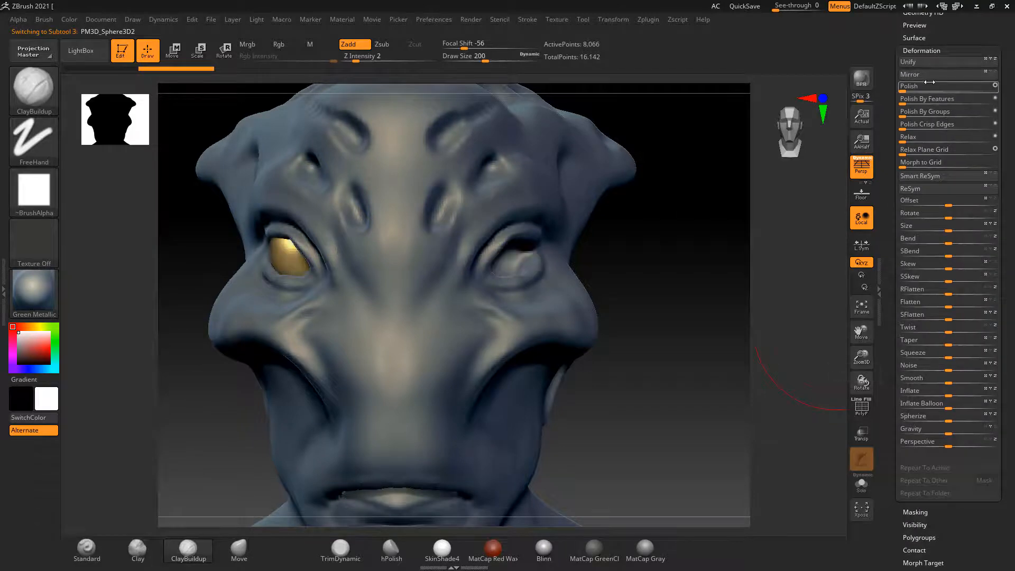
left_click_drag(891, 91, 893, 169)
left_click(925, 162)
left_click(920, 148)
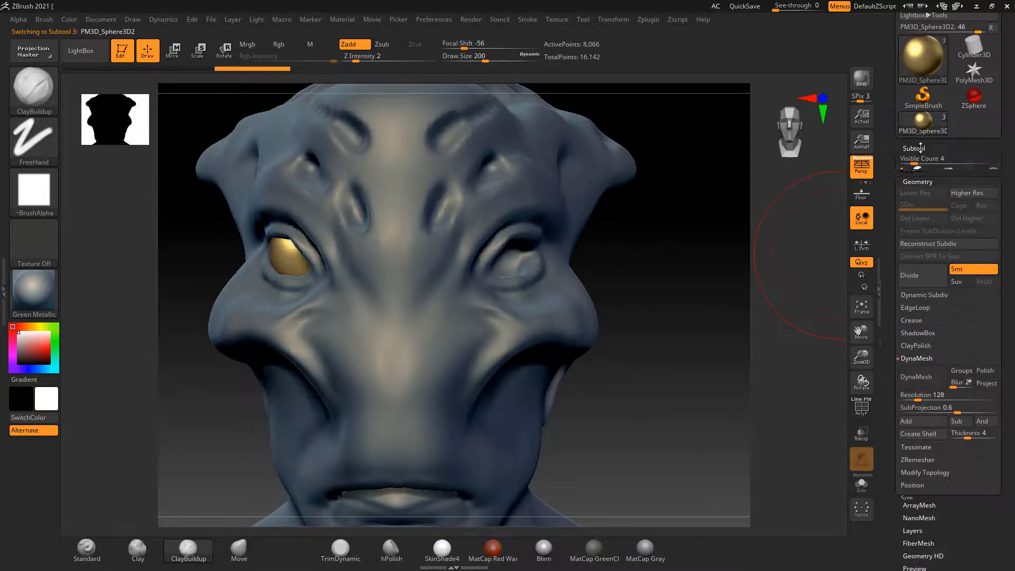
left_click(995, 197)
Check the fit of the eyeballs up close and make a BPR render of the whole bust in a three-quarter view.
left_click_drag(714, 274, 707, 265)
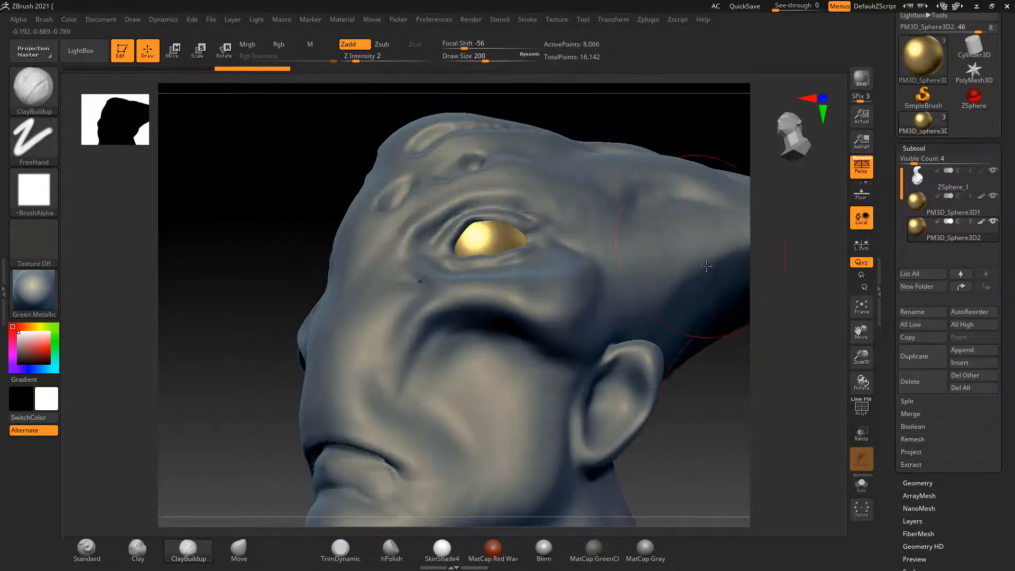
mouse_move(744, 411)
left_mouse_down("alt")
mouse_move(690, 358)
mouse_move(659, 247)
mouse_move(691, 279)
mouse_move(702, 328)
left_mouse_up("alt")
mouse_move(710, 358)
left_mouse_down()
mouse_move(680, 356)
mouse_move(691, 294)
mouse_move(705, 315)
mouse_move(673, 285)
mouse_move(685, 299)
left_mouse_up()
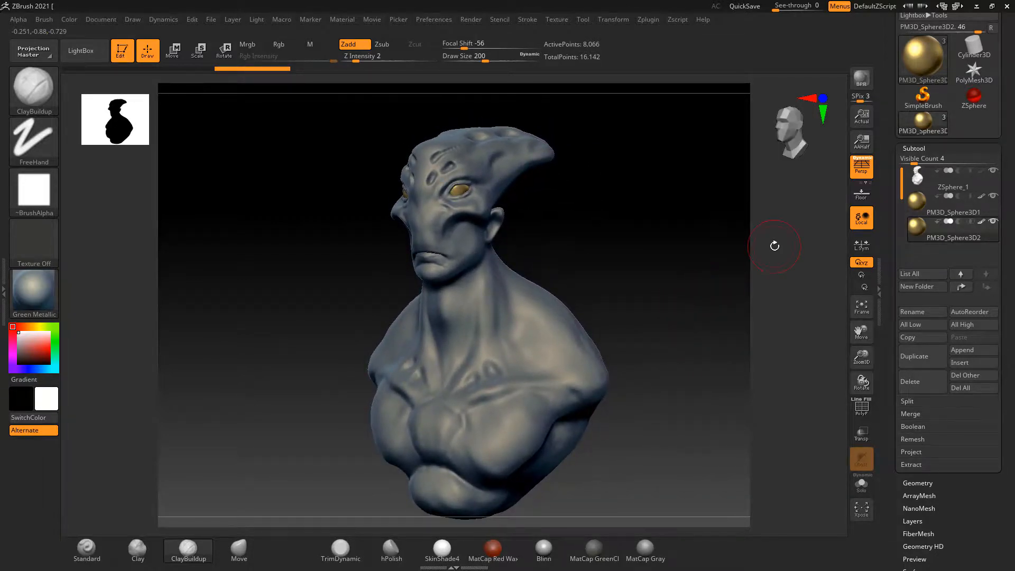
left_click(863, 82)
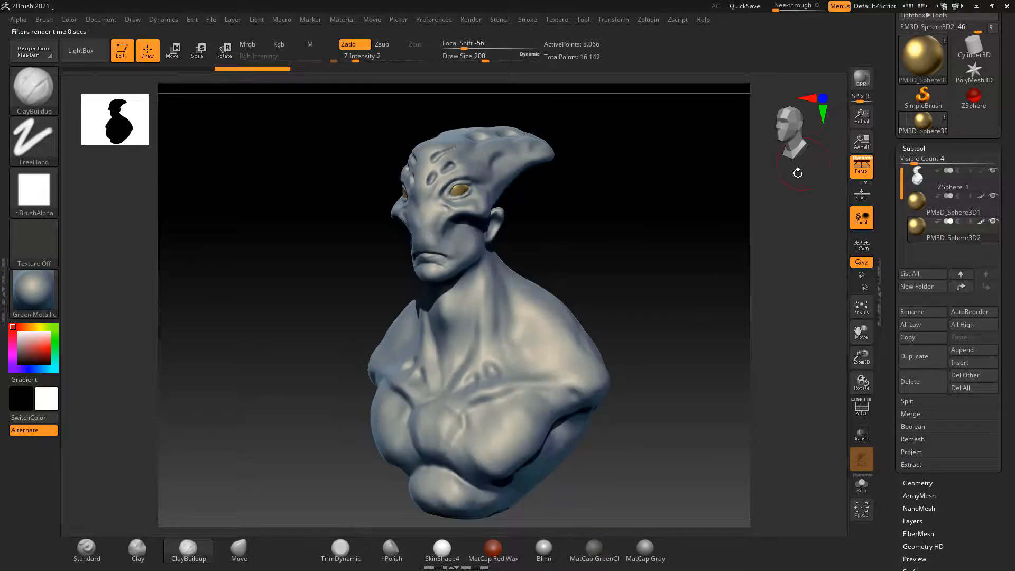
Turn the bust to a nearly frontal view and render it with BPR, fine-tuning the angle for the final render.
left_click_drag(798, 172, 718, 234)
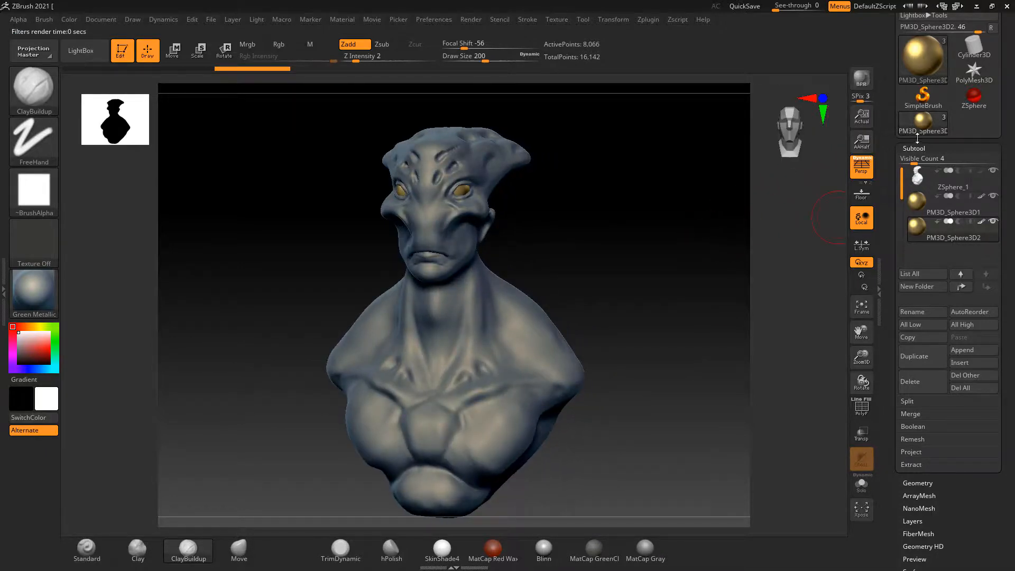
left_click(863, 79)
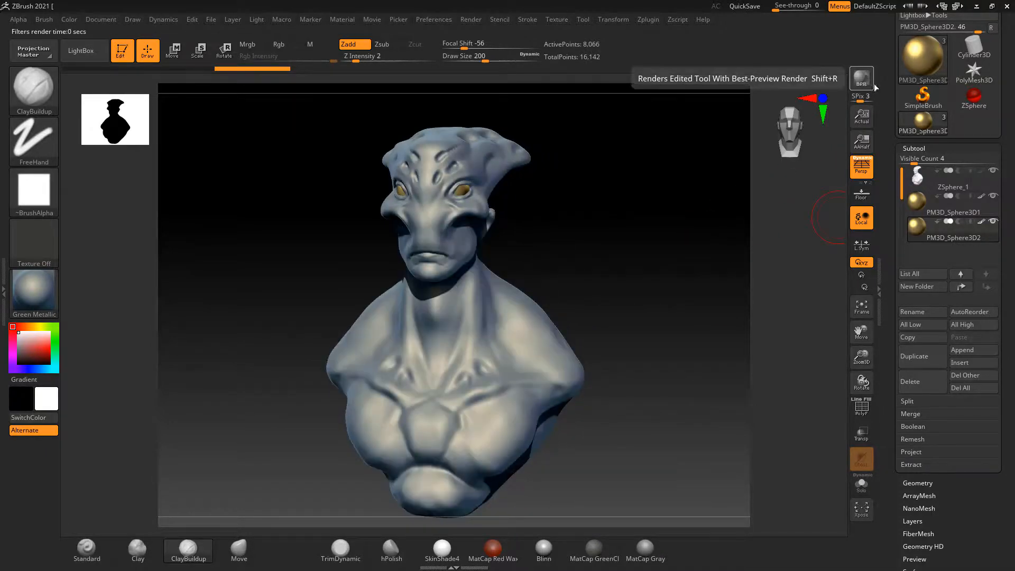
left_click_drag(714, 220, 699, 224)
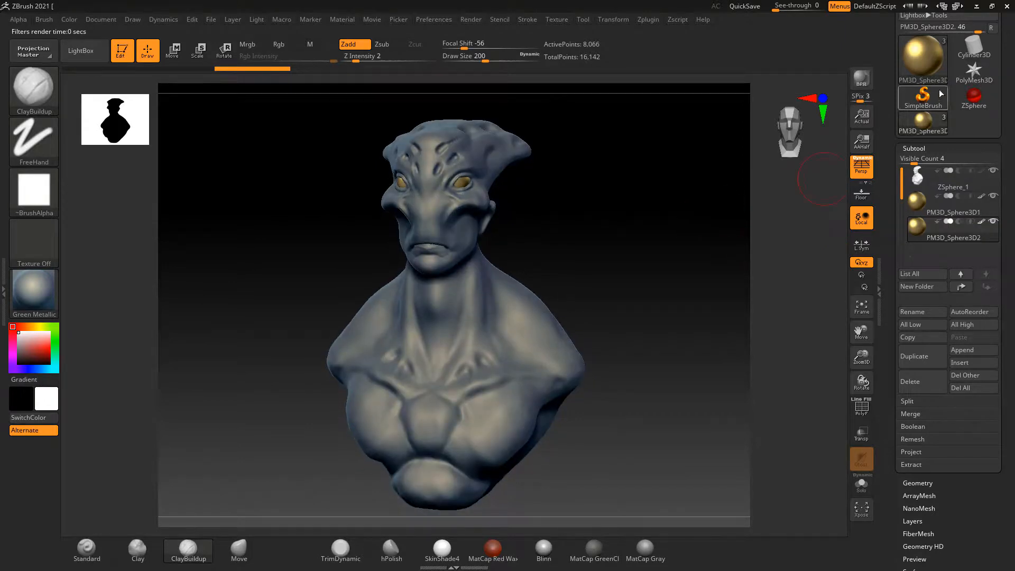
left_click(870, 80)
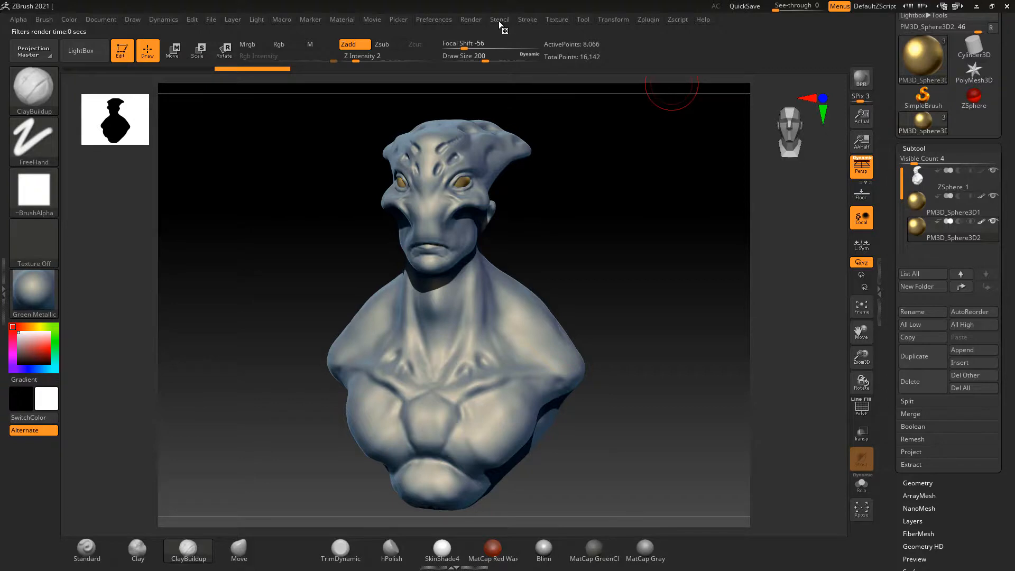
Export the BPR render pass image as a JPEG named alien into the sonic part 2 folder.
left_click(471, 20)
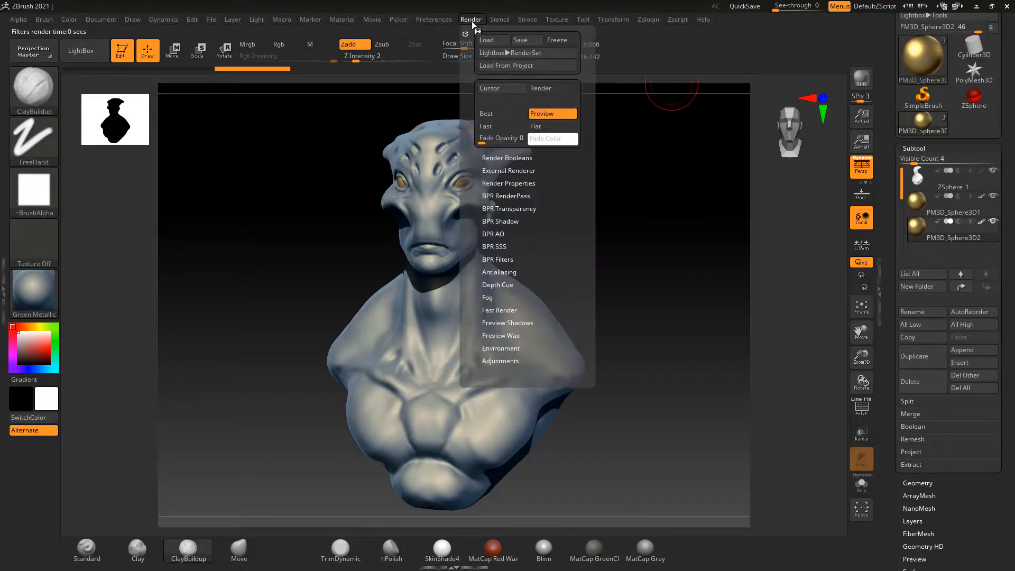
left_click(519, 195)
left_click(519, 239)
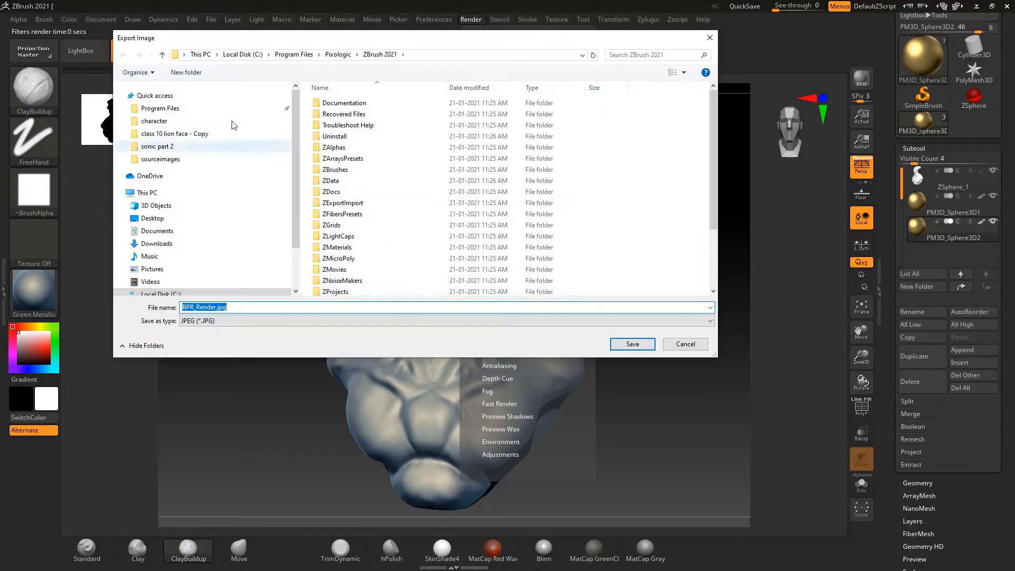
left_click(157, 146)
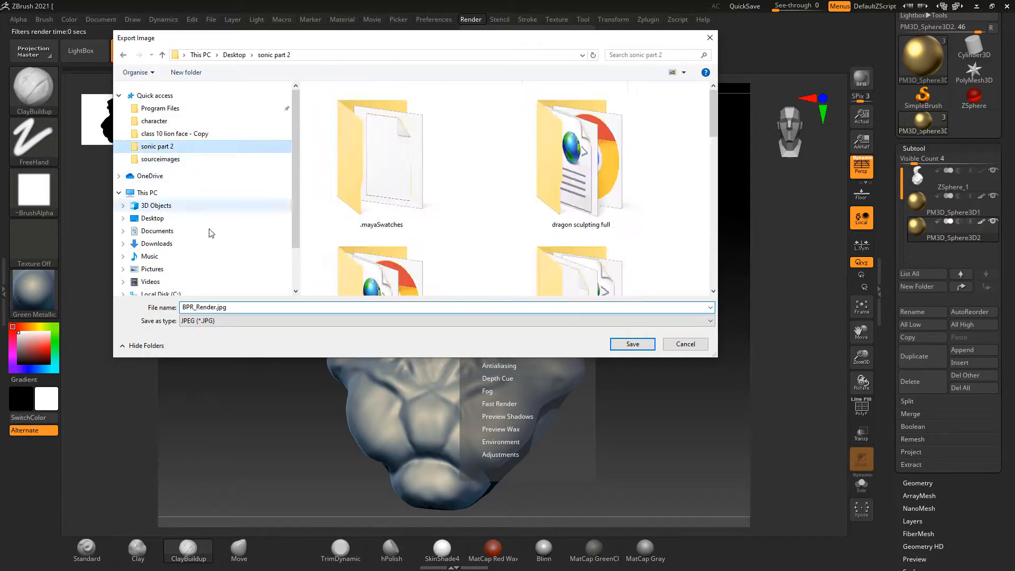
type("alien")
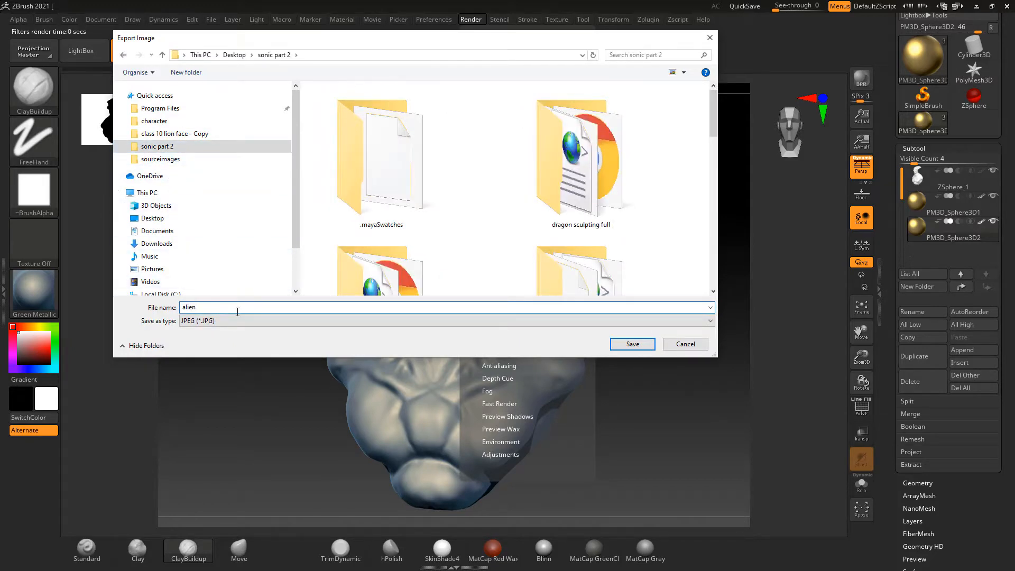
key("Return")
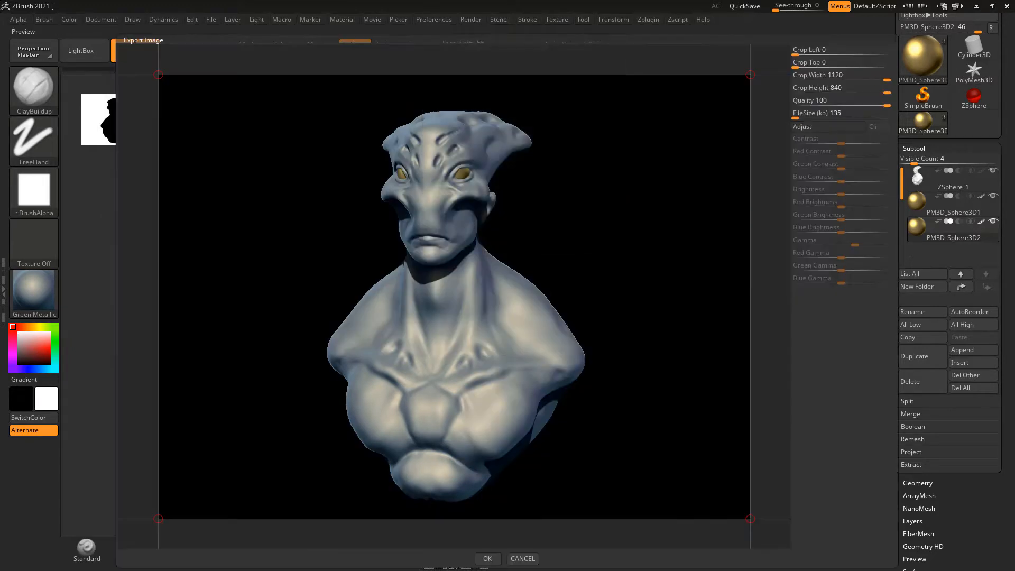
left_click(496, 563)
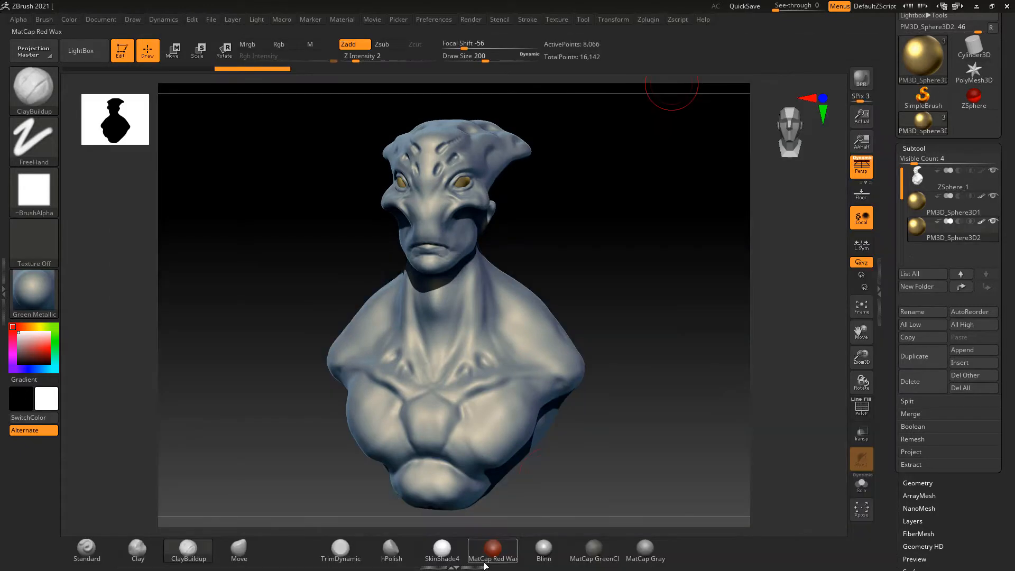
key("alt+Tab")
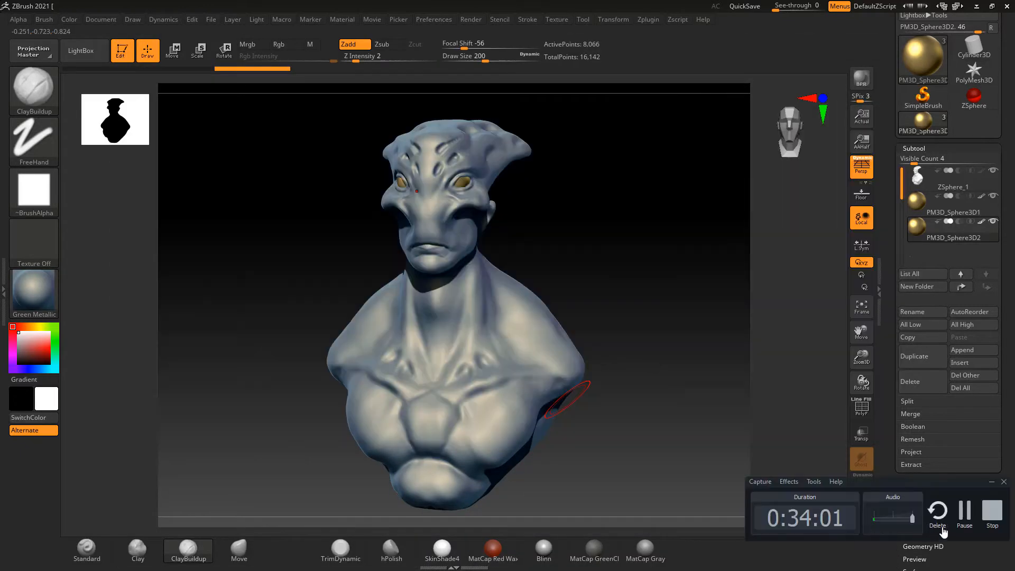